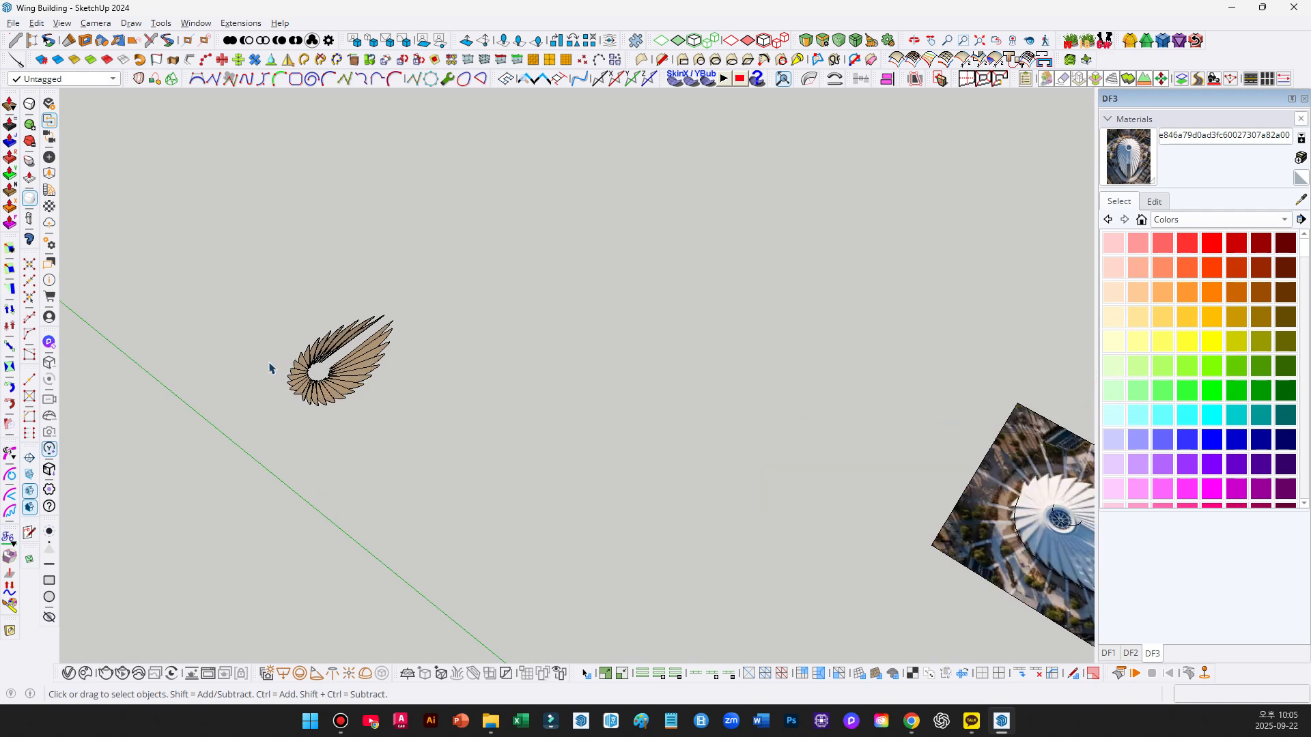
Examine the finished feathered wing roof, the meshed wing pieces and the building's reference photo from several angles.
middle_click_drag(339, 340, 471, 321)
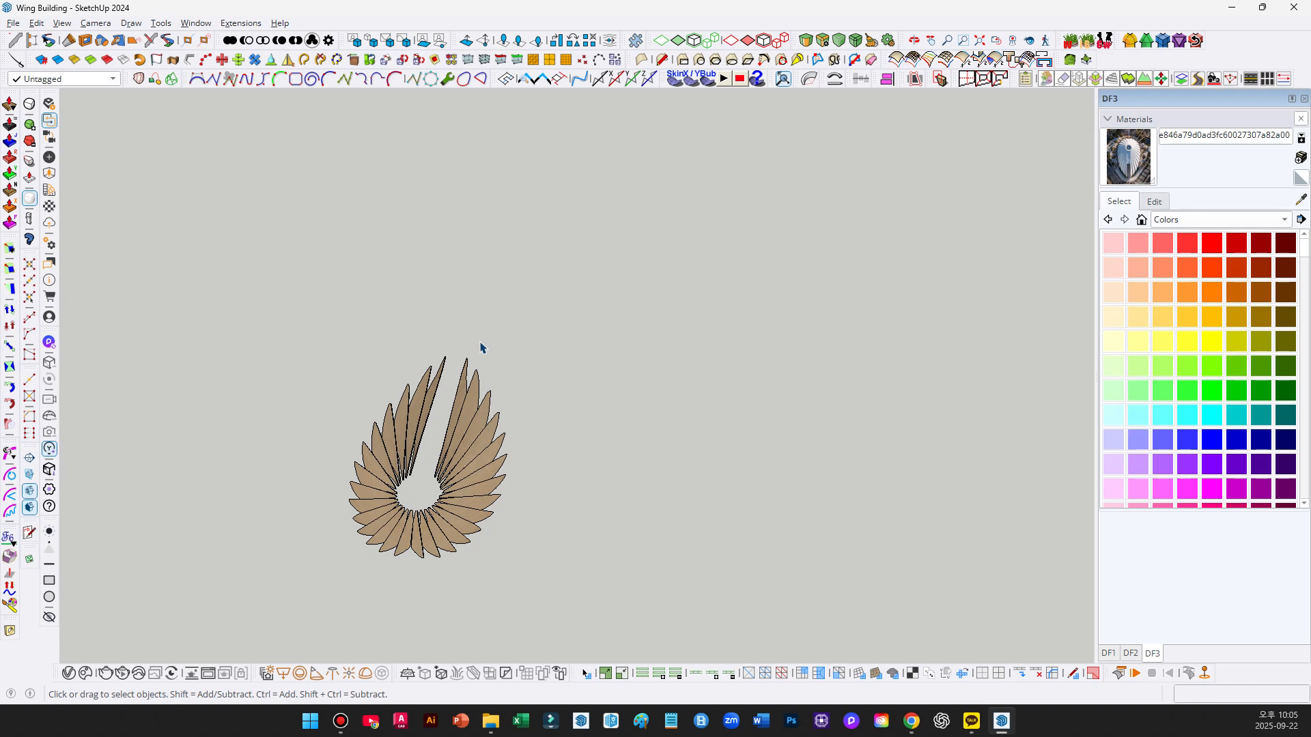
middle_click_drag(403, 424, 228, 406)
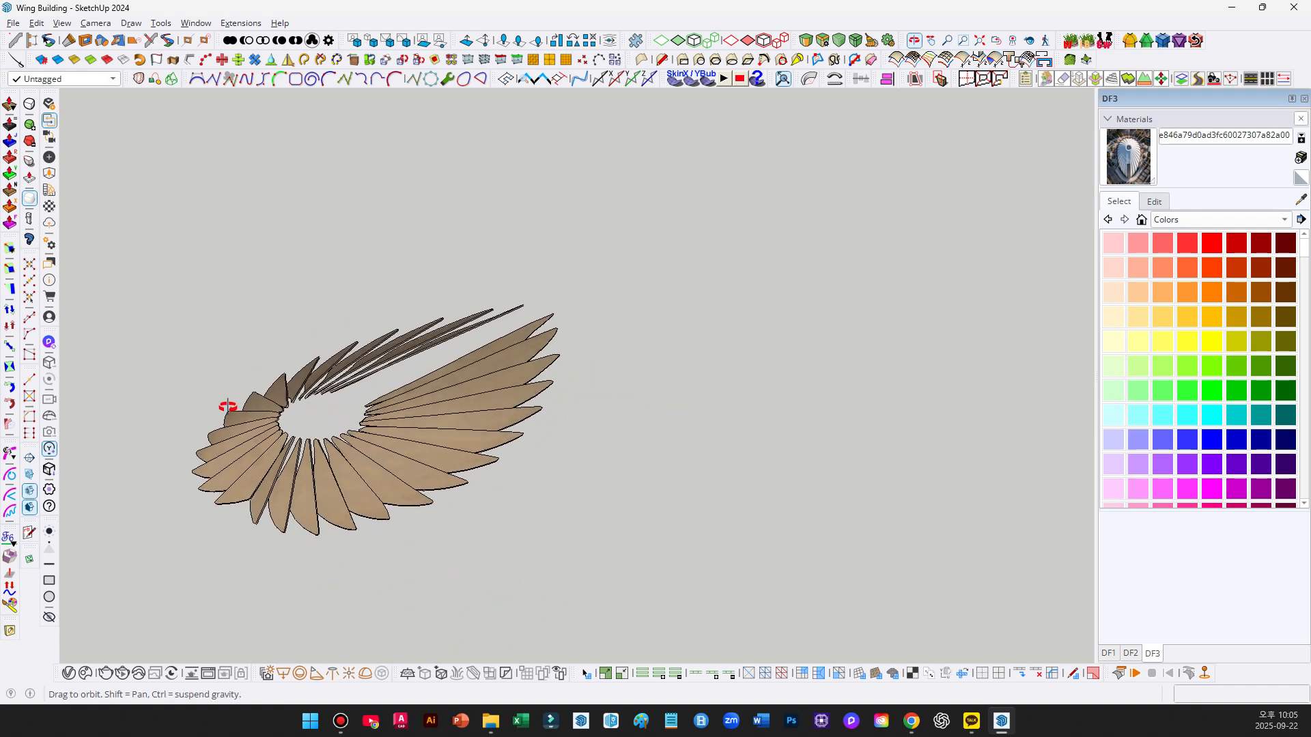
scroll(503, 430, "down", 10)
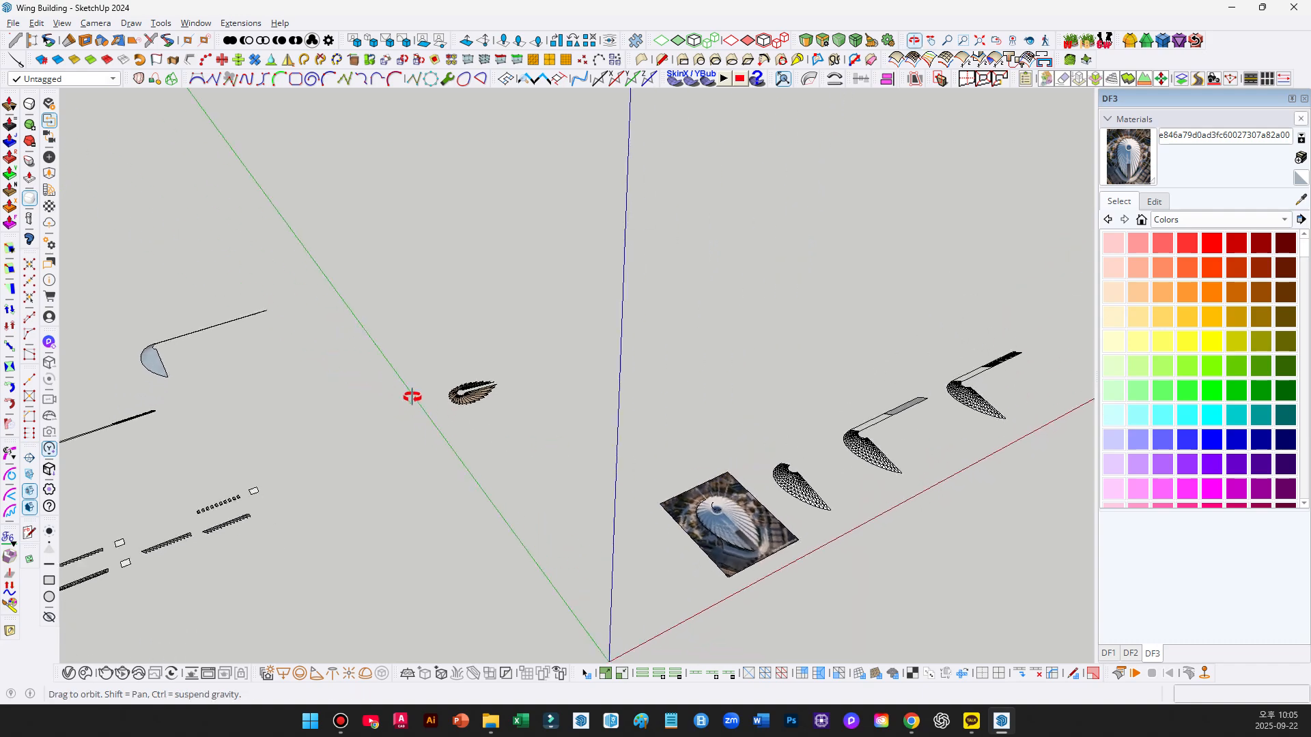
middle_click_drag(411, 396, 511, 404)
scroll(311, 379, "up", 3)
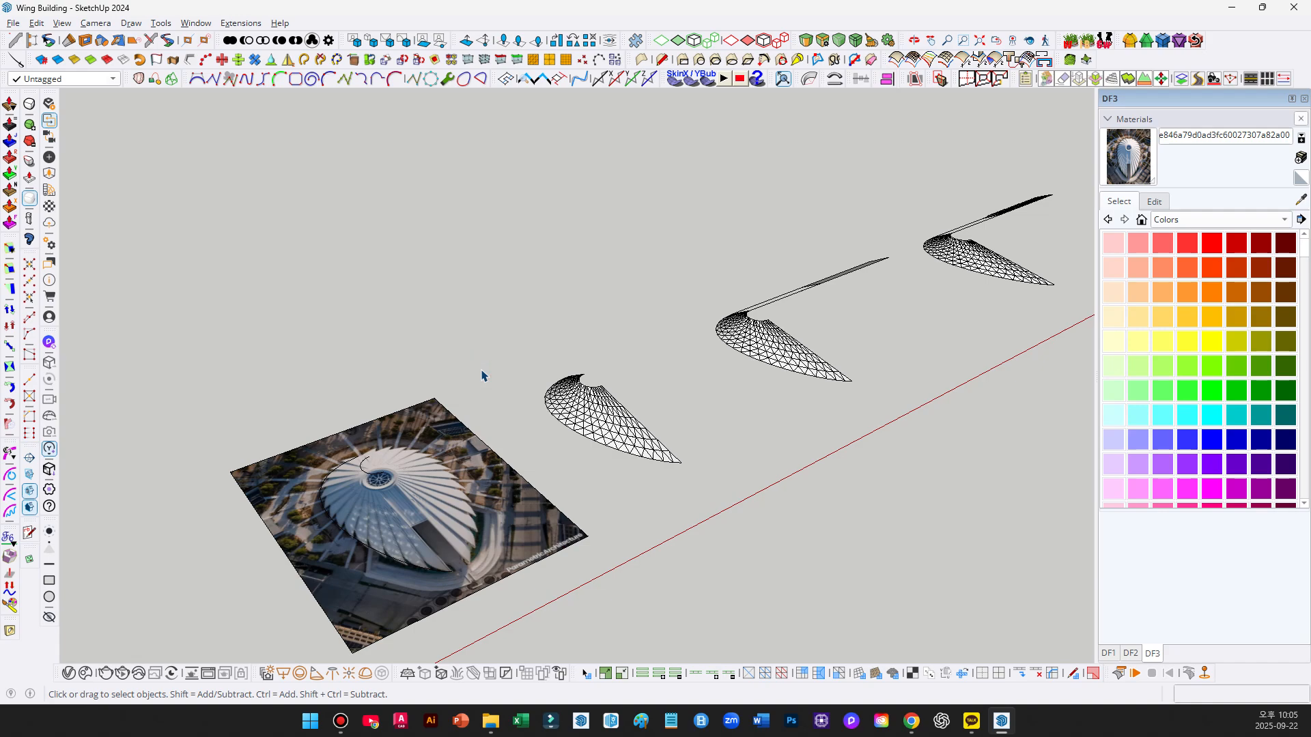
middle_click_drag(448, 377, 523, 289, "shift")
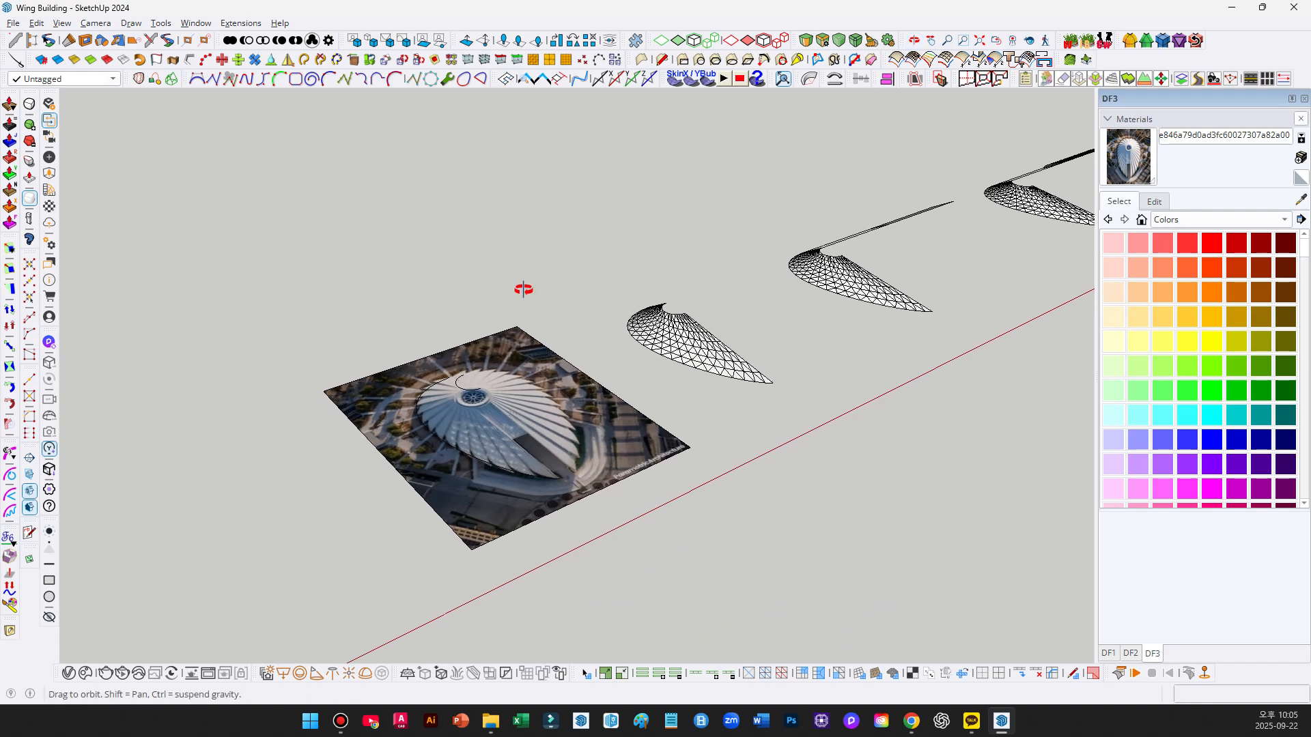
scroll(460, 342, "up", 3)
middle_click_drag(460, 342, 345, 464)
middle_click_drag(345, 465, 377, 376, "shift")
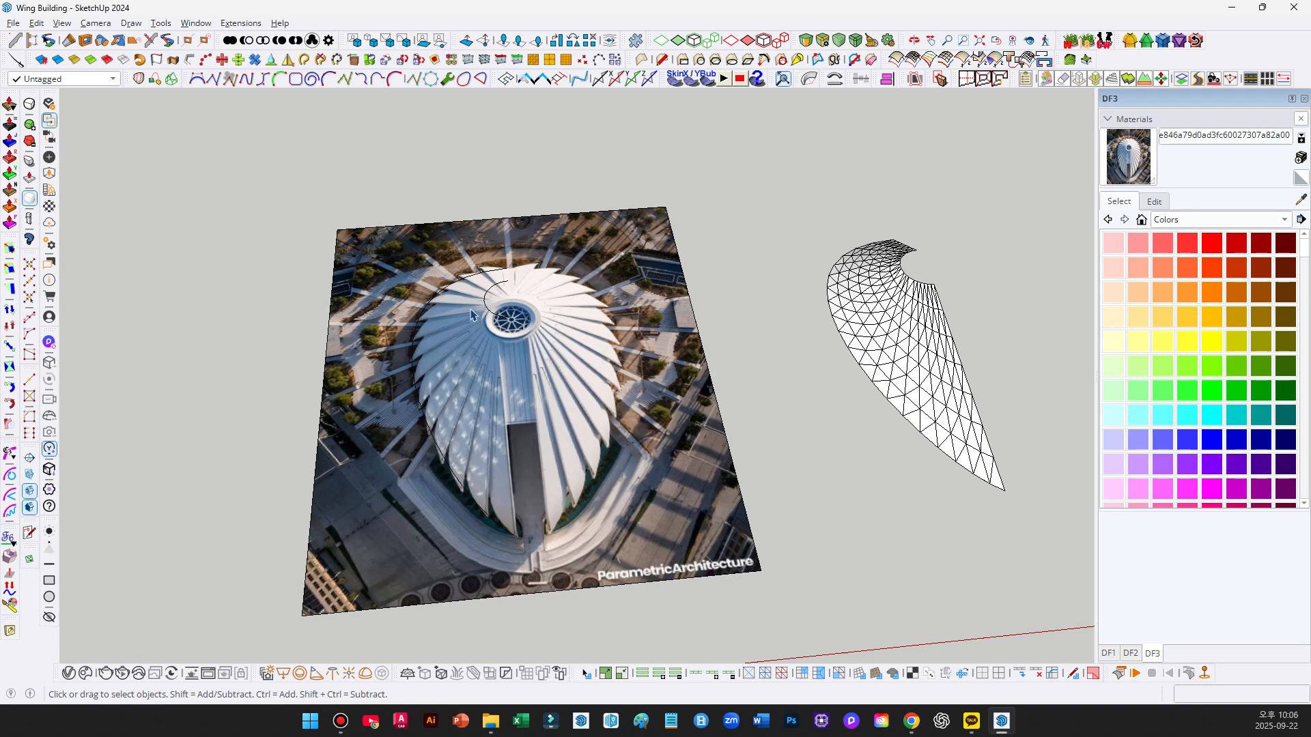
Try to copy the reference photo about 2169 mm along the red axis, away from the meshed wing pieces.
left_click(496, 296)
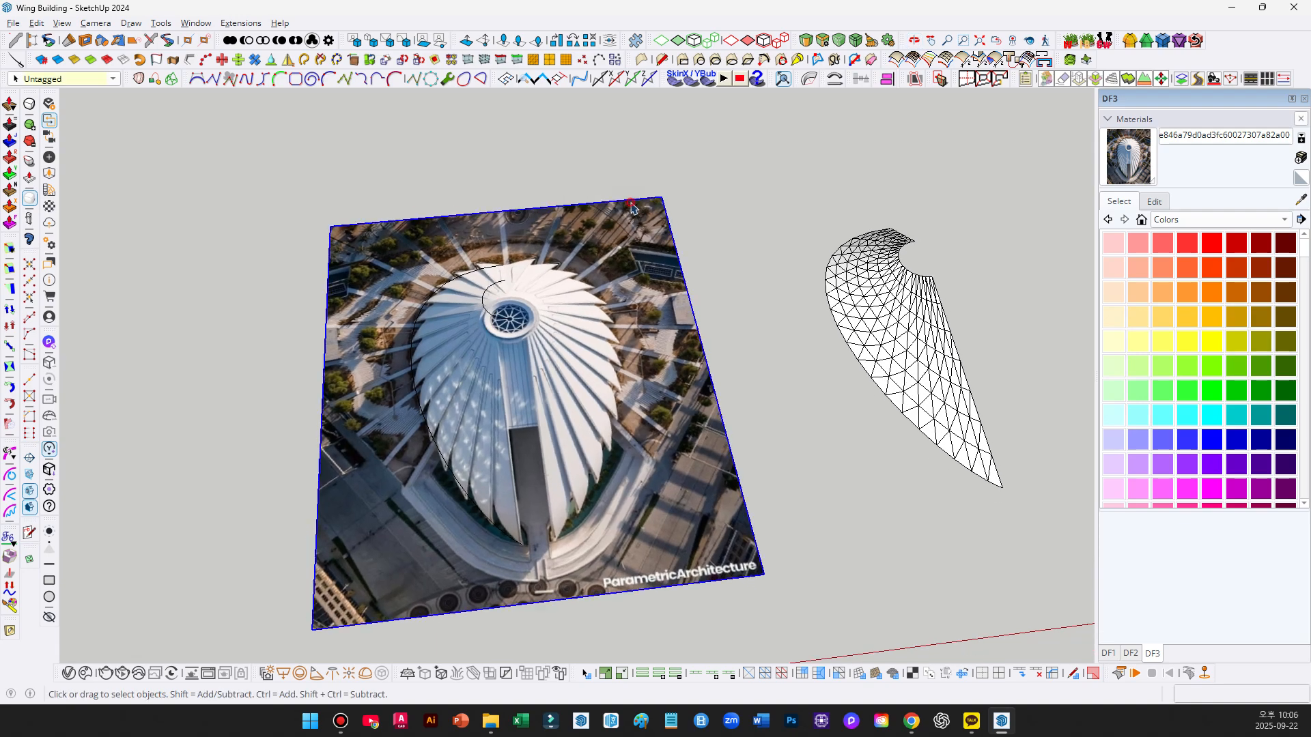
scroll(685, 189, "up", 3)
middle_click_drag(686, 190, 665, 144)
key("m")
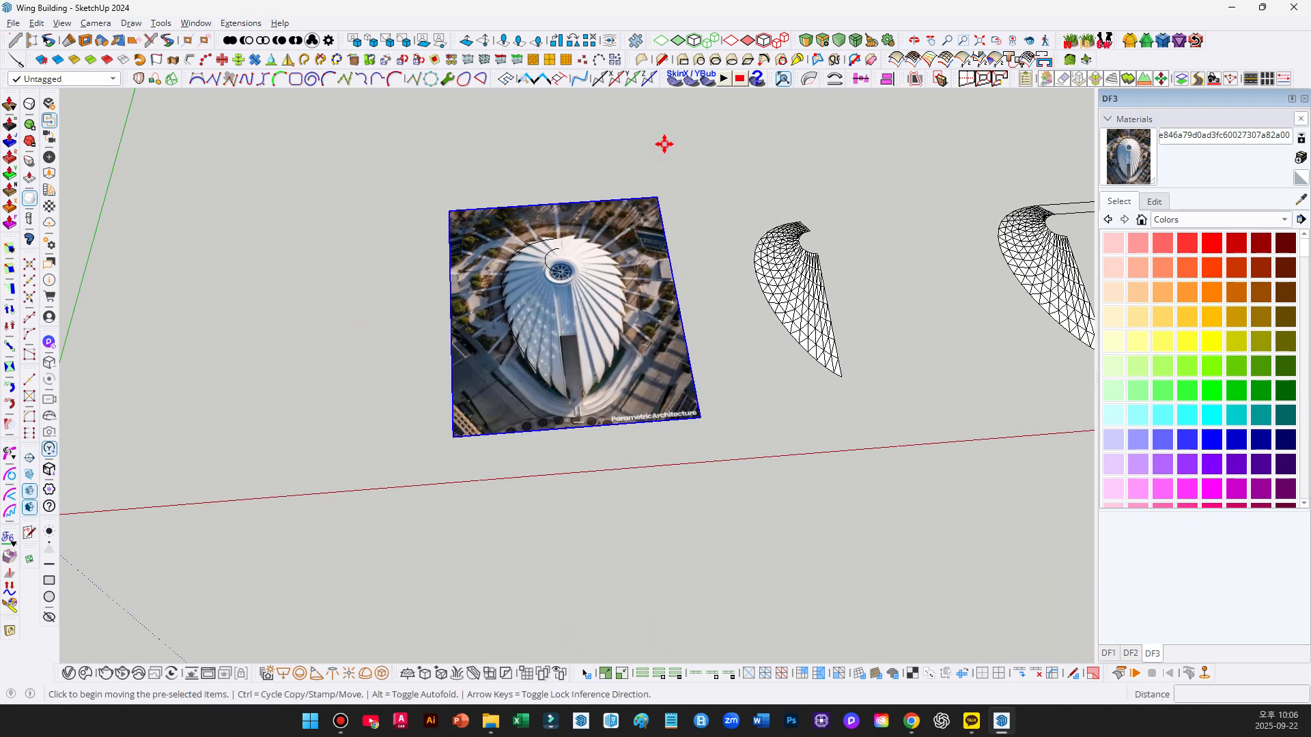
left_click(664, 142)
key("ctrl")
left_click(404, 164)
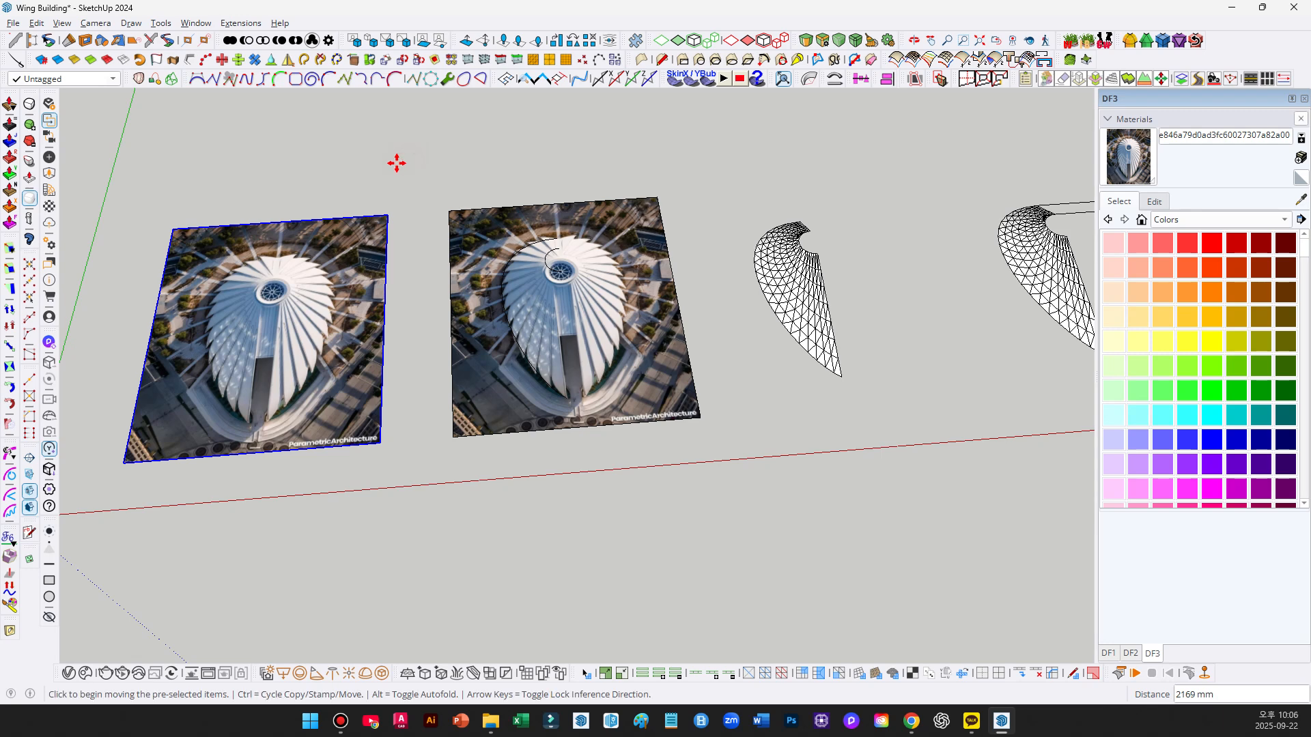
key("space")
left_click(396, 166)
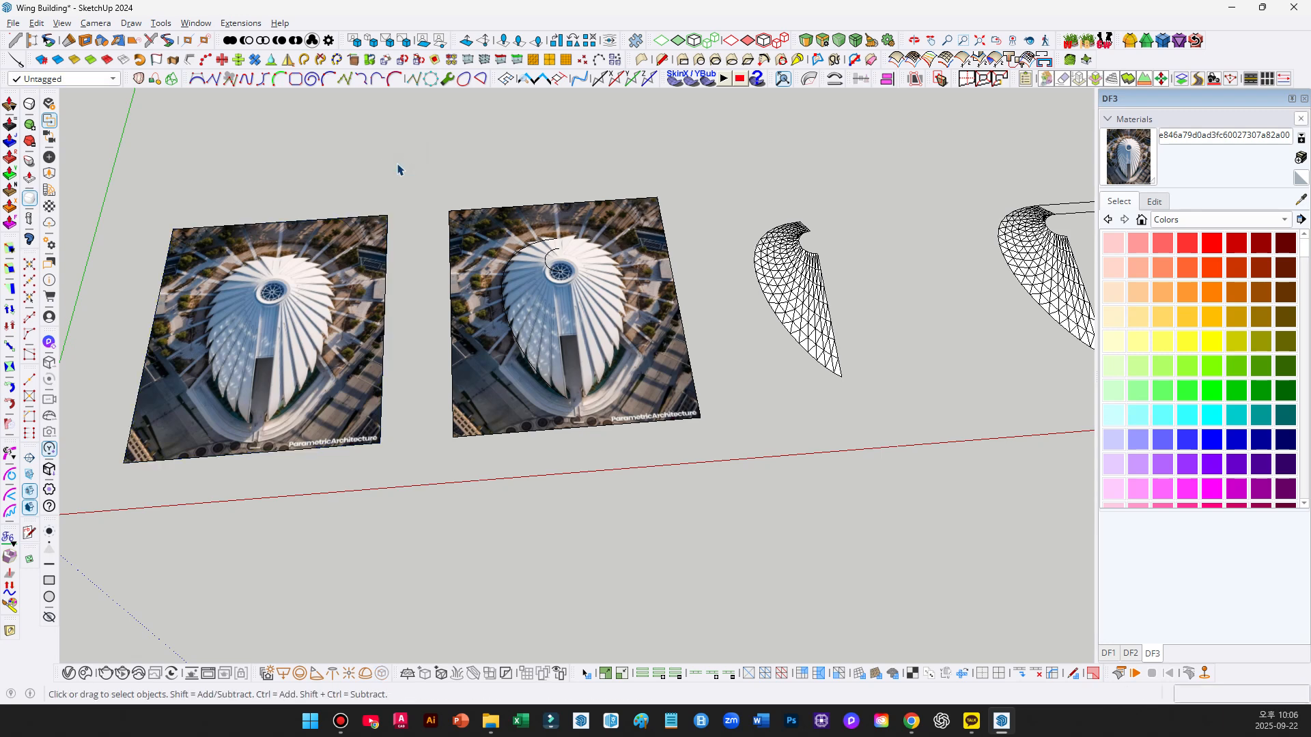
Examine the reference photo from directly above, following its centre axis, oculus and outer wing outline, and inspect the existing outline curve.
scroll(400, 171, "up", 5)
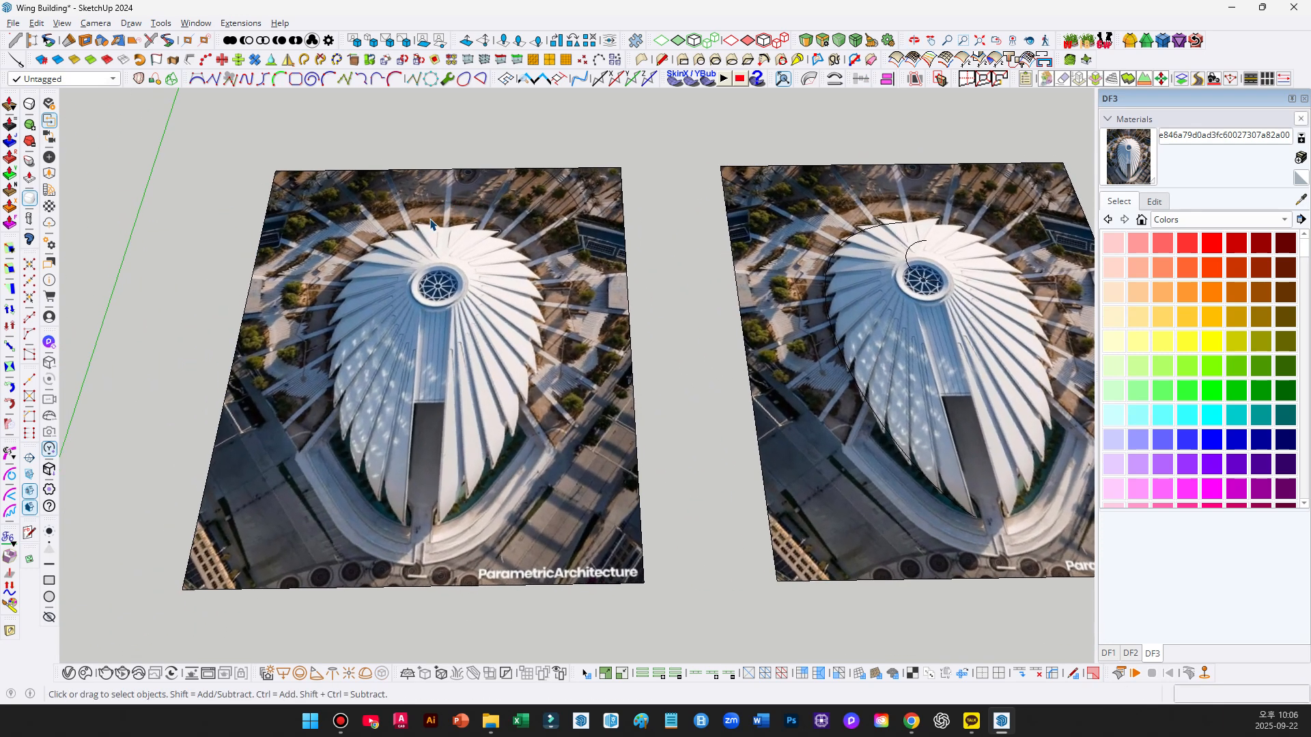
mouse_move(577, 205)
middle_mouse_down()
mouse_move(530, 214)
mouse_move(542, 256)
mouse_move(763, 290)
mouse_move(403, 352)
mouse_move(449, 286)
middle_mouse_up()
scroll(526, 216, "down", 5)
mouse_move(598, 303)
middle_mouse_down()
mouse_move(517, 341)
mouse_move(589, 379)
mouse_move(536, 444)
mouse_move(479, 458)
middle_mouse_up()
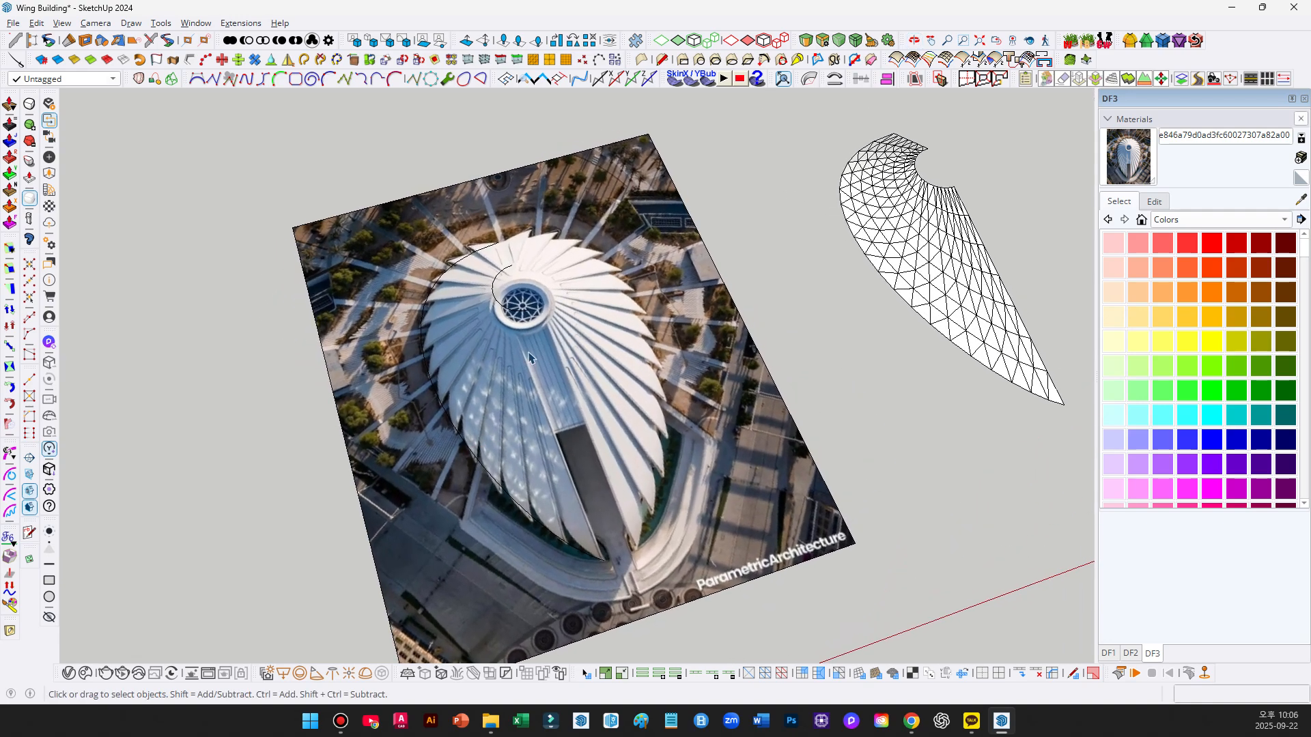
key("F2")
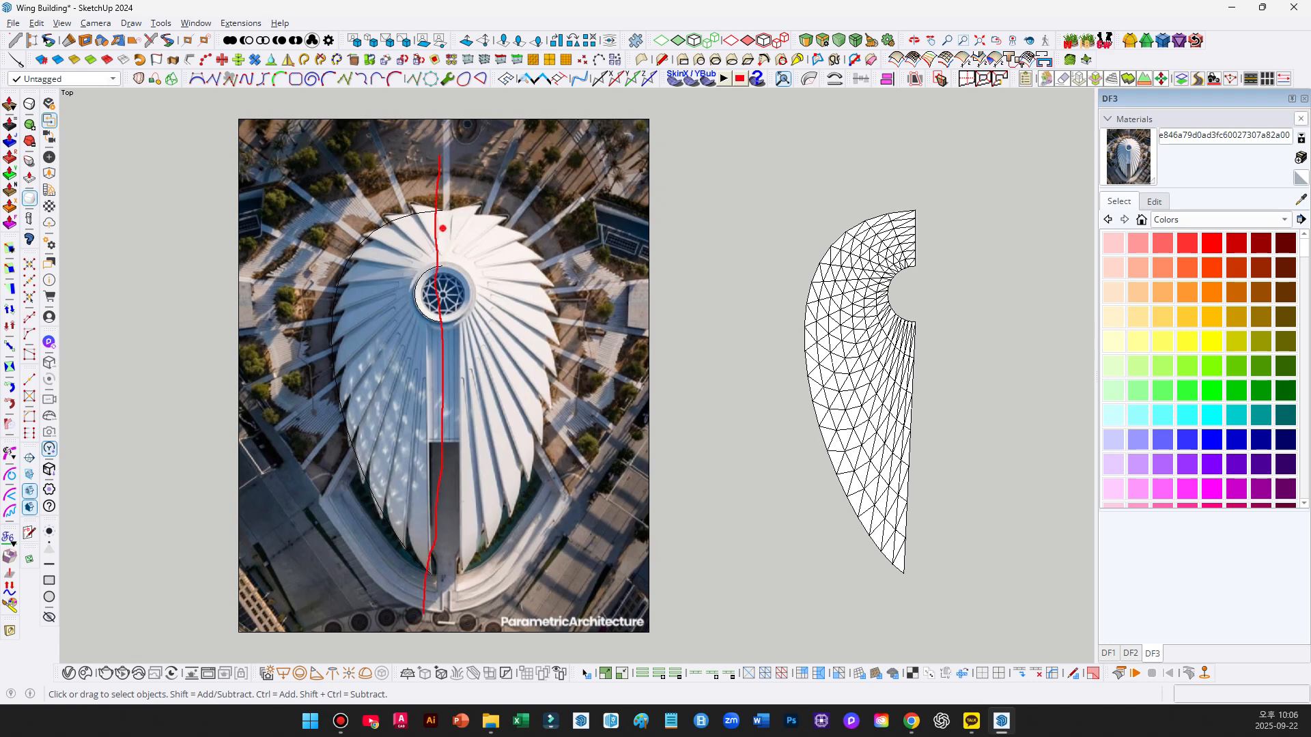
left_click_drag(443, 228, 525, 236)
key("Escape")
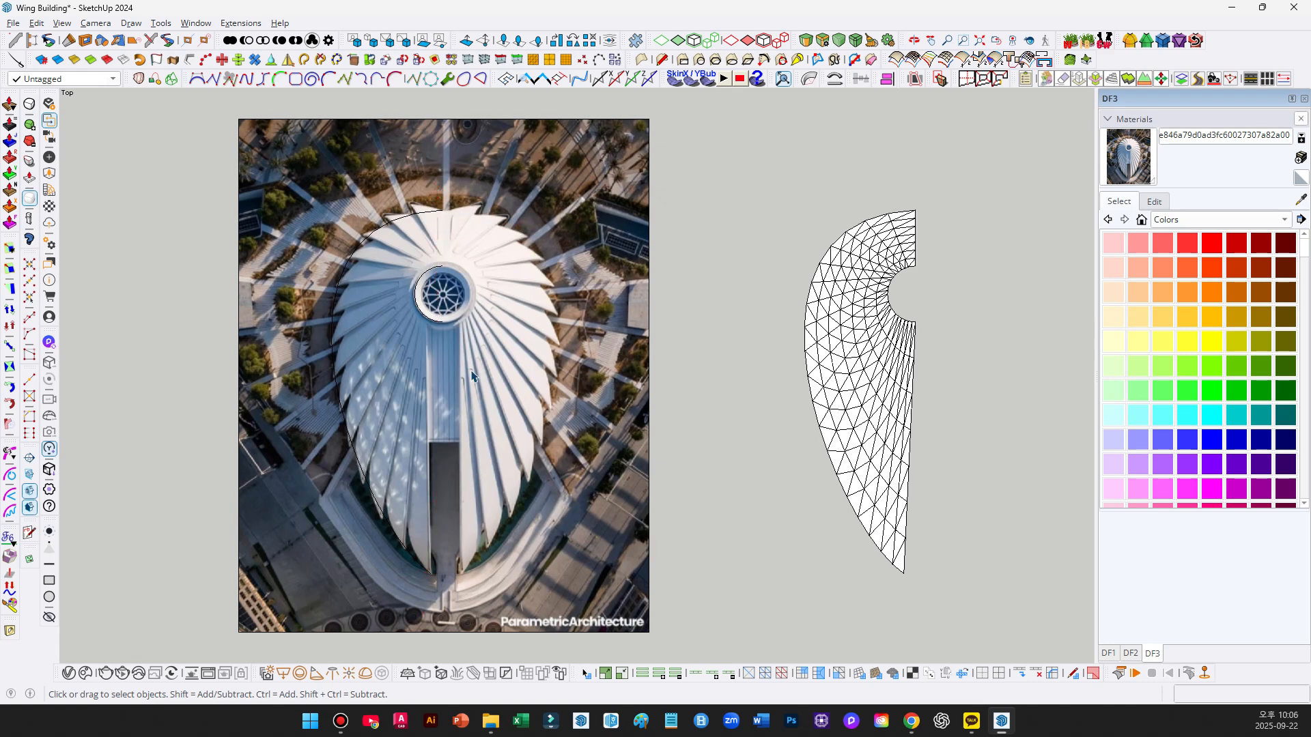
mouse_move(445, 190)
left_mouse_down()
mouse_move(446, 587)
mouse_move(450, 549)
left_mouse_up()
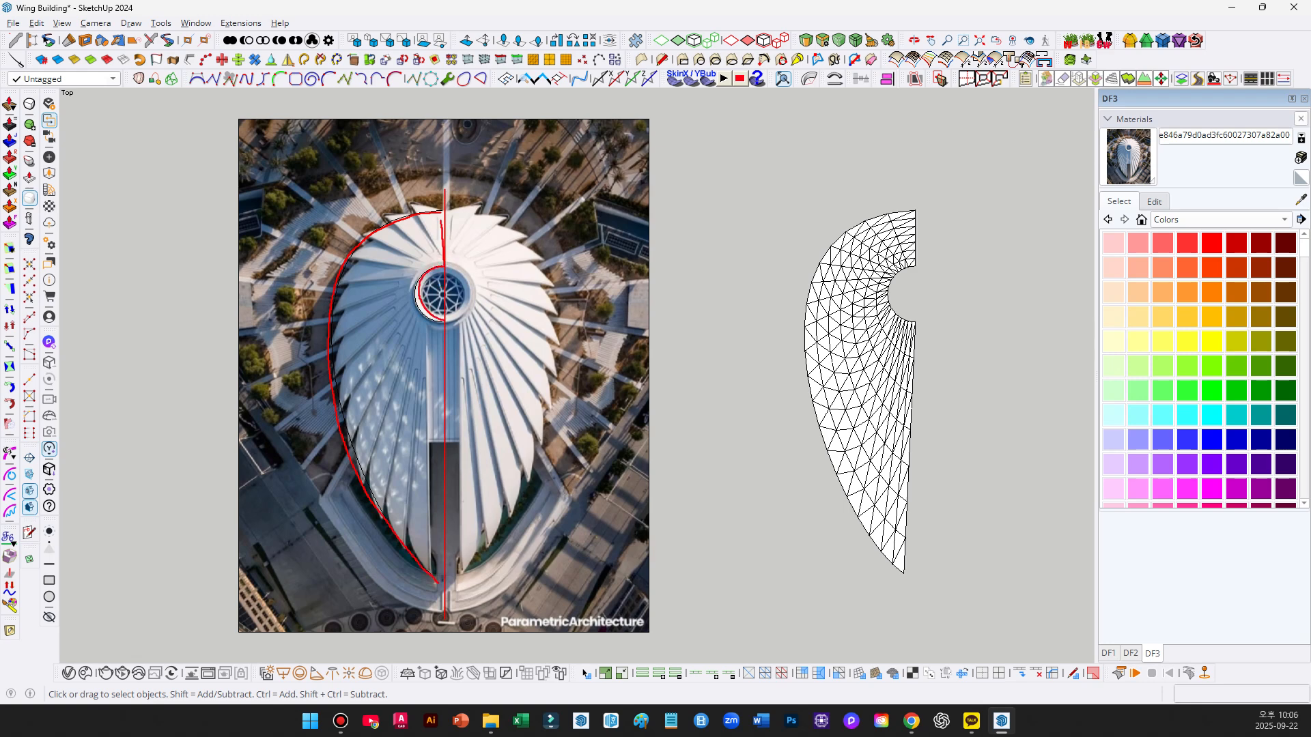
middle_click_drag(444, 382, 372, 355)
left_click(368, 351)
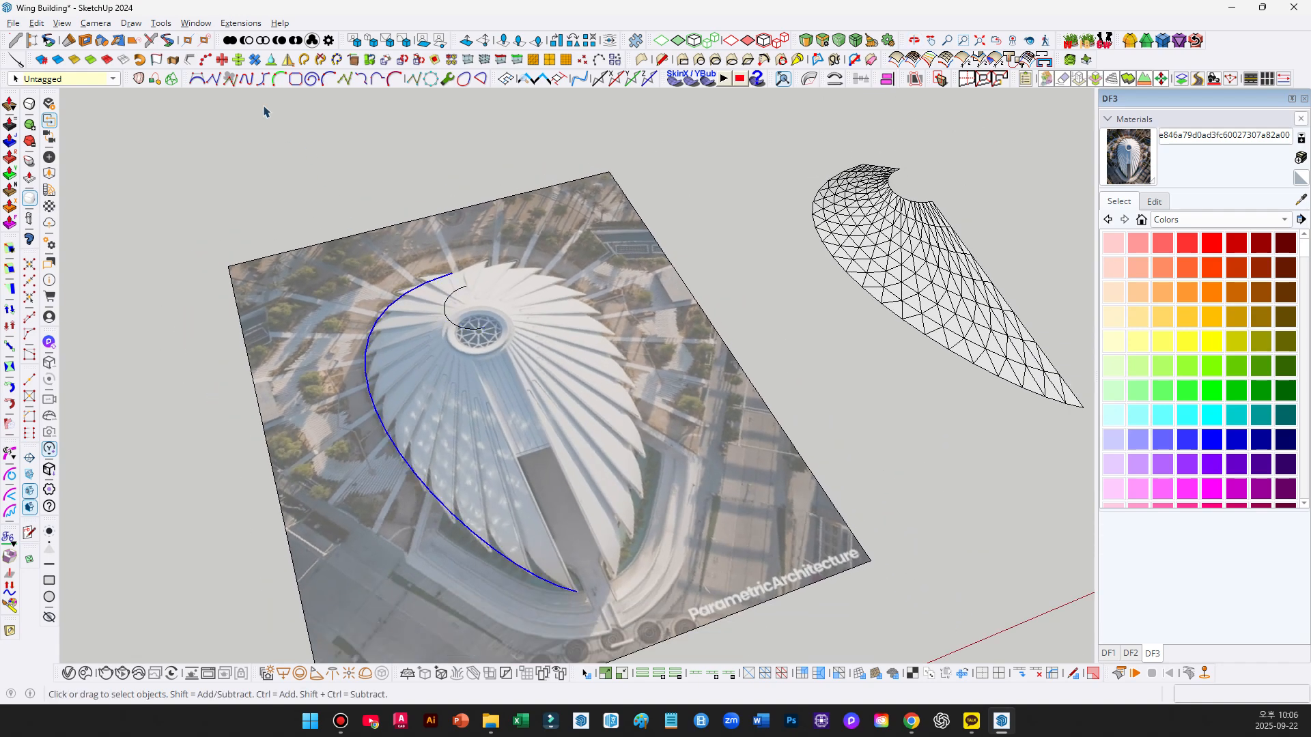
mouse_move(189, 81)
left_mouse_down()
mouse_move(199, 116)
mouse_move(213, 78)
left_mouse_up()
Copy the reference photo about 2157 mm along the red axis, away from the meshed wing pieces, leaving the traced curves behind.
middle_click_drag(306, 227, 563, 331)
scroll(562, 332, "down", 2)
left_click(564, 276)
key("m")
left_click(667, 209)
key("ctrl")
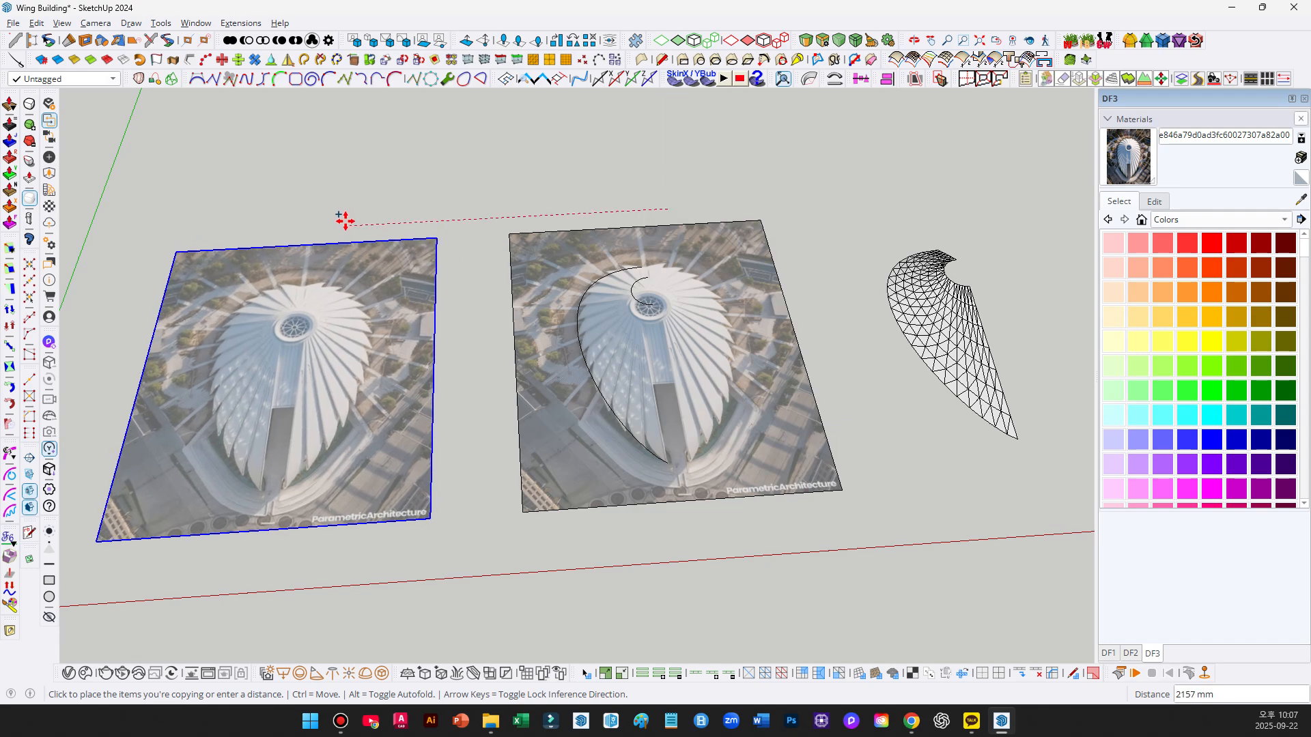
left_click(344, 220)
key("space")
Trace one side of the roof's outline on the copied photo with a four-point classic Bezier curve from the rear tip to the entrance.
scroll(483, 321, "up", 5)
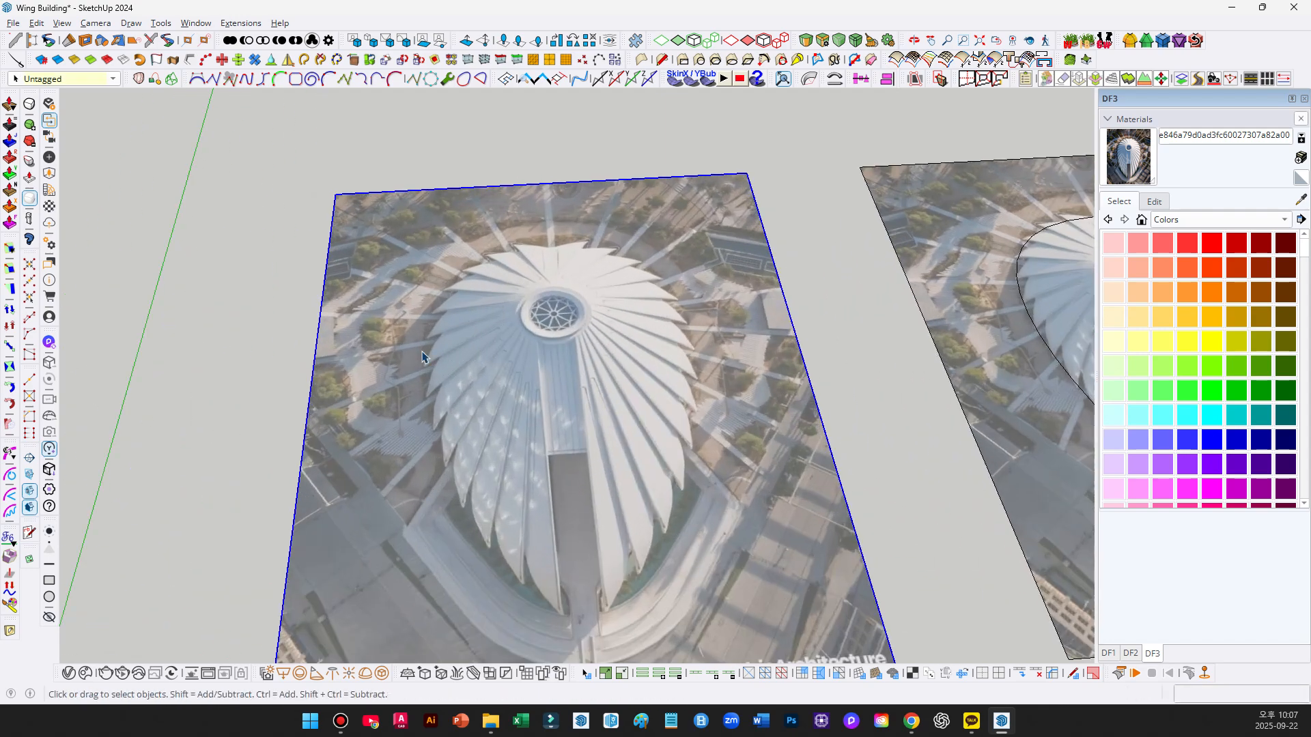
middle_click_drag(407, 365, 532, 372)
left_click(198, 78)
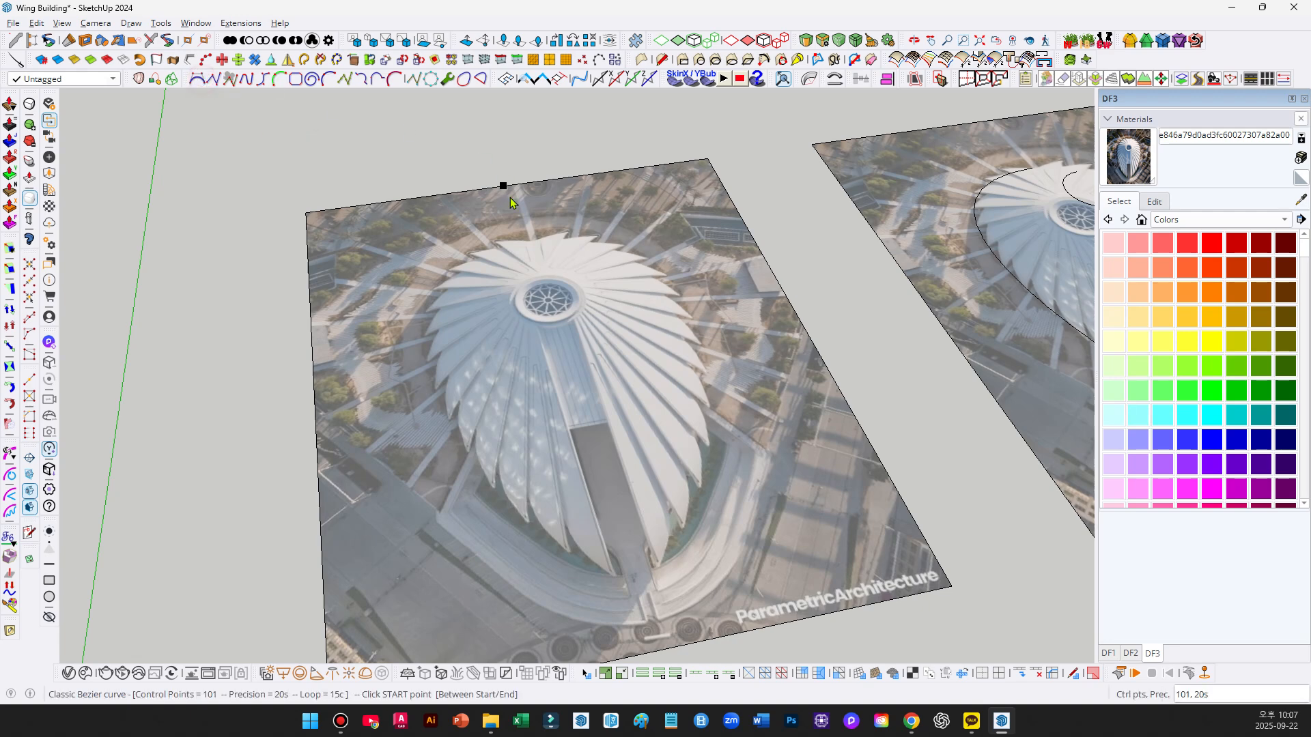
left_click(532, 241)
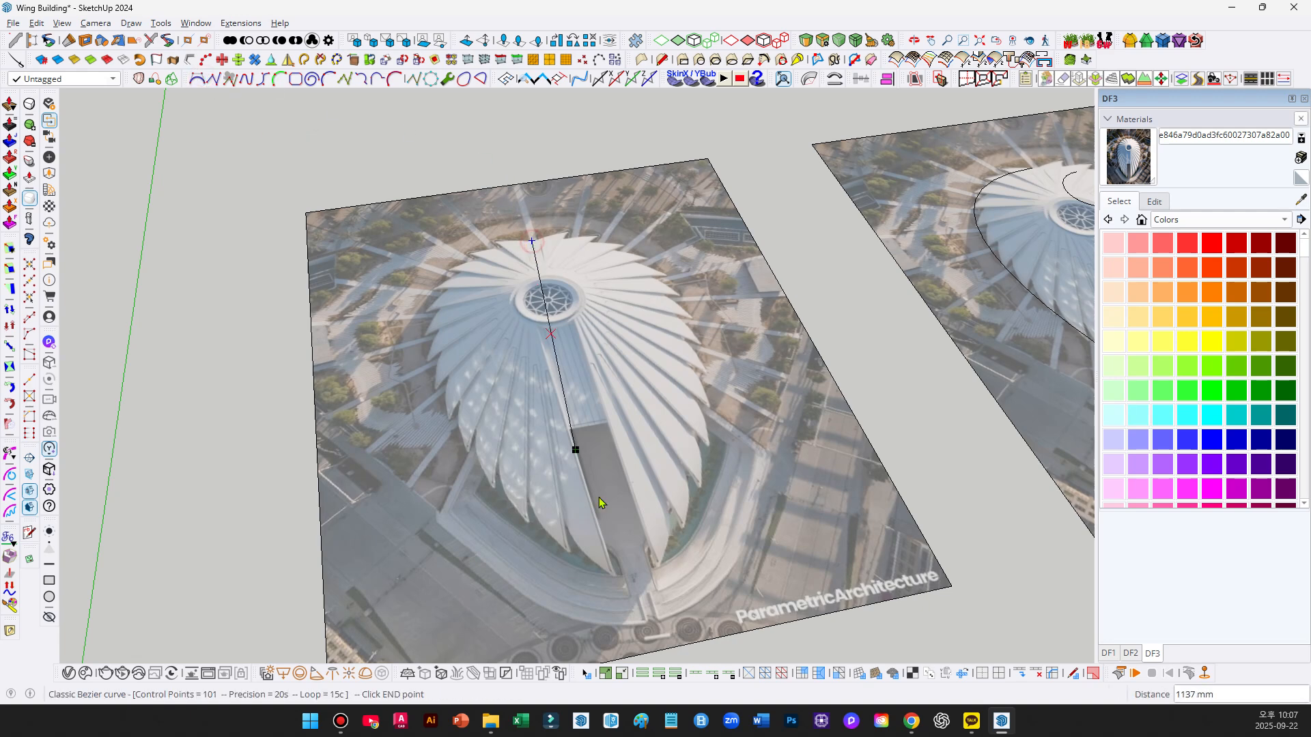
left_click(634, 578)
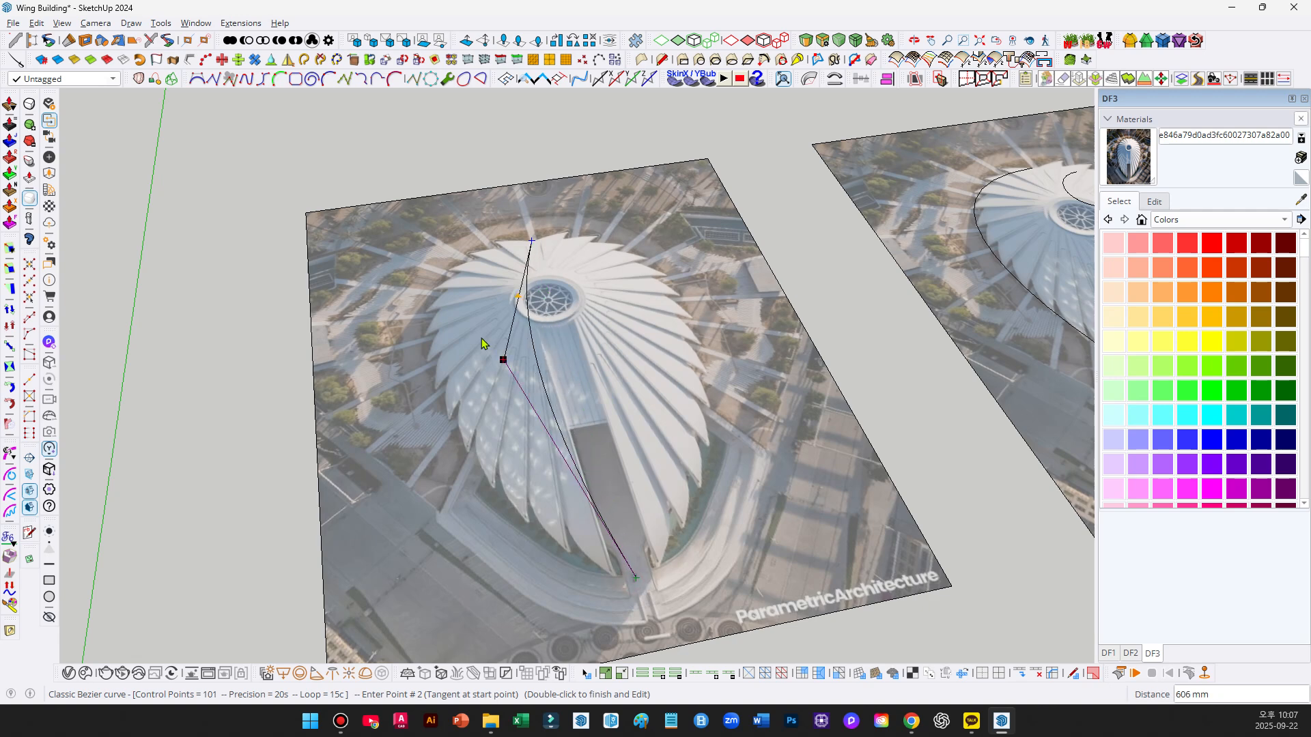
left_click(291, 276)
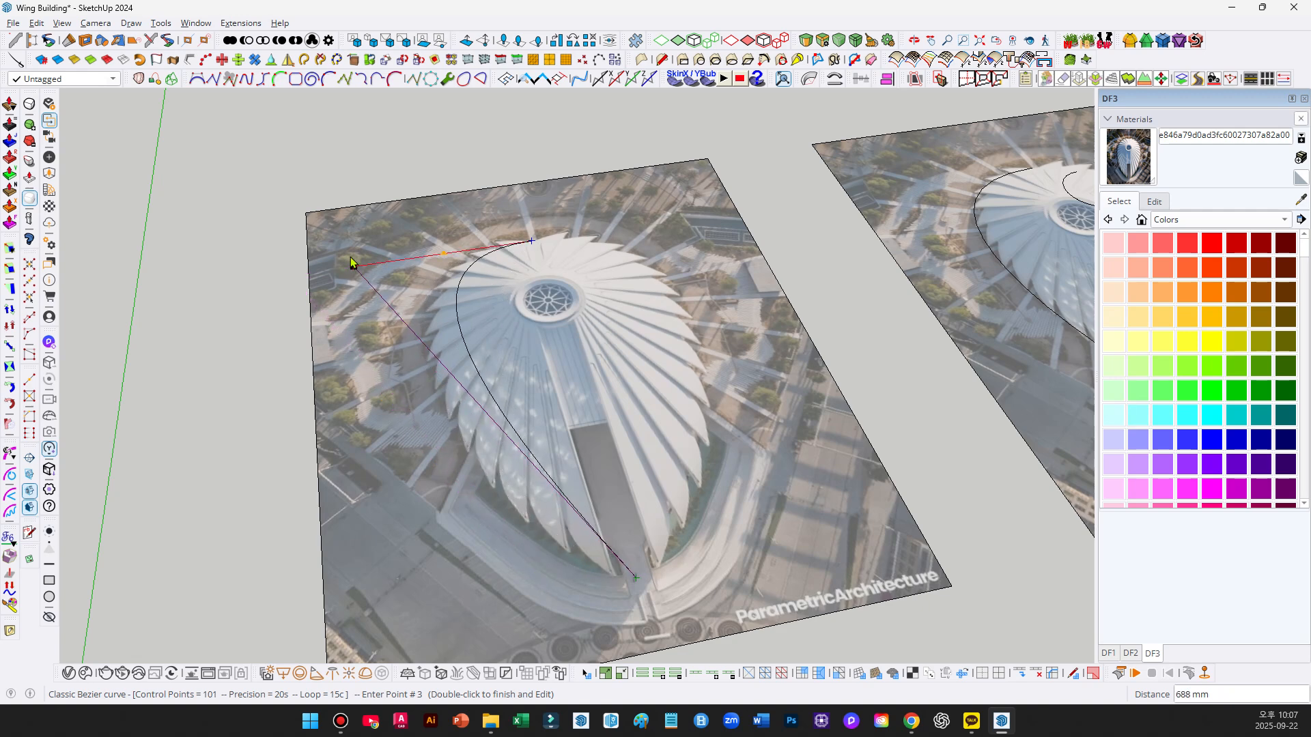
left_click(316, 271)
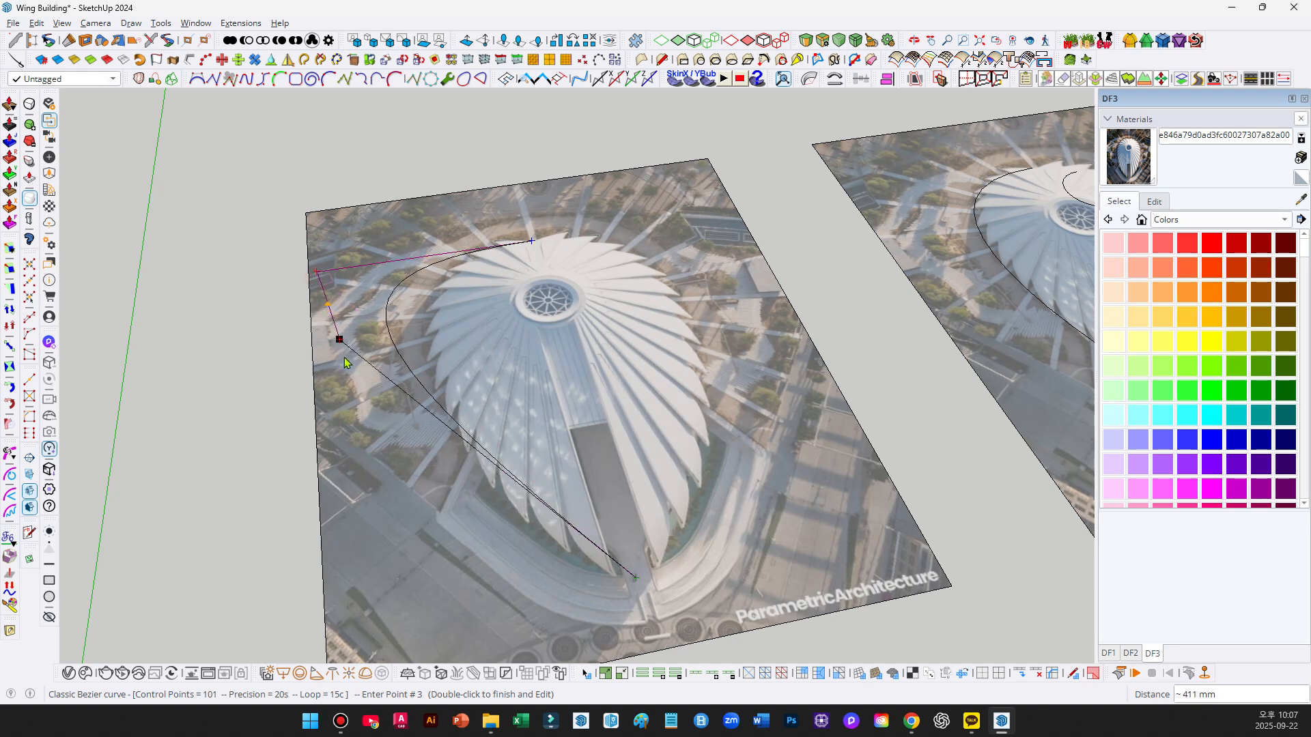
double_click(511, 572)
Check how the Bezier curve follows the roof's outer edge and accept it.
middle_click_drag(512, 577, 517, 336)
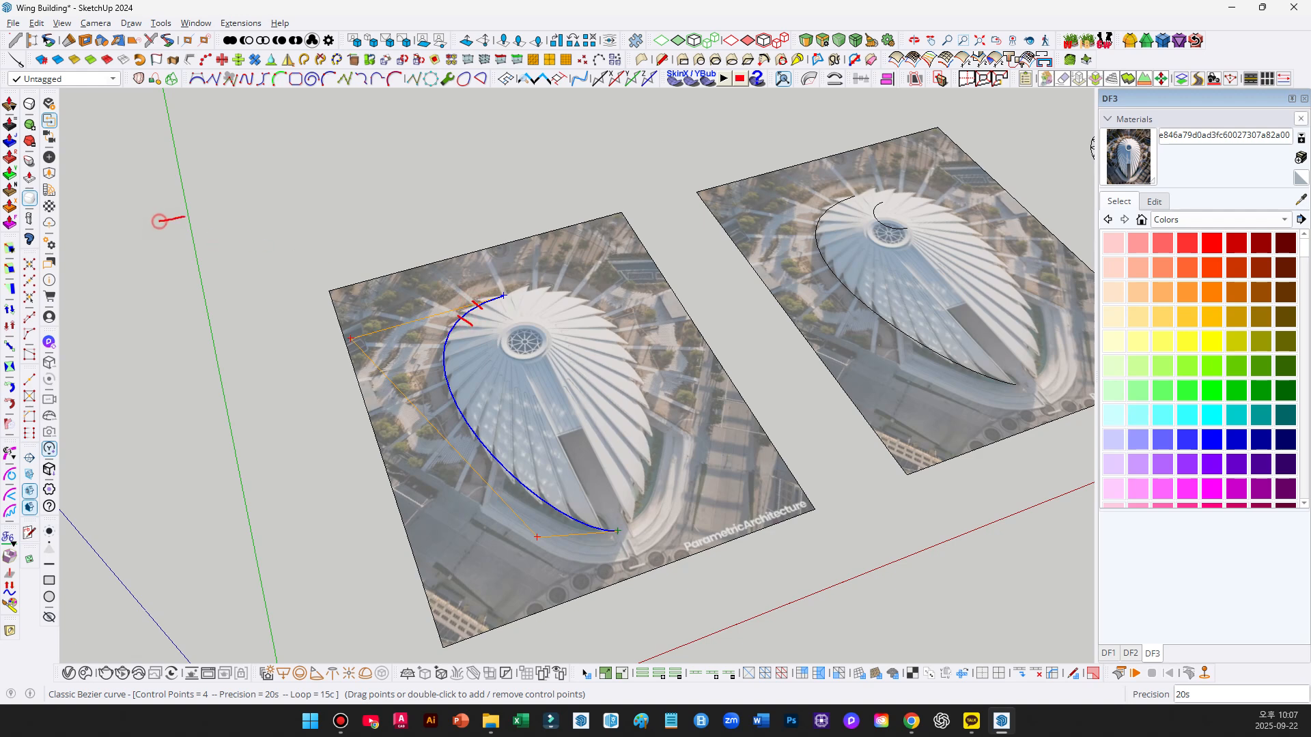
left_click_drag(213, 255, 225, 254)
mouse_move(228, 243)
left_mouse_down()
mouse_move(299, 233)
mouse_move(296, 246)
left_mouse_up()
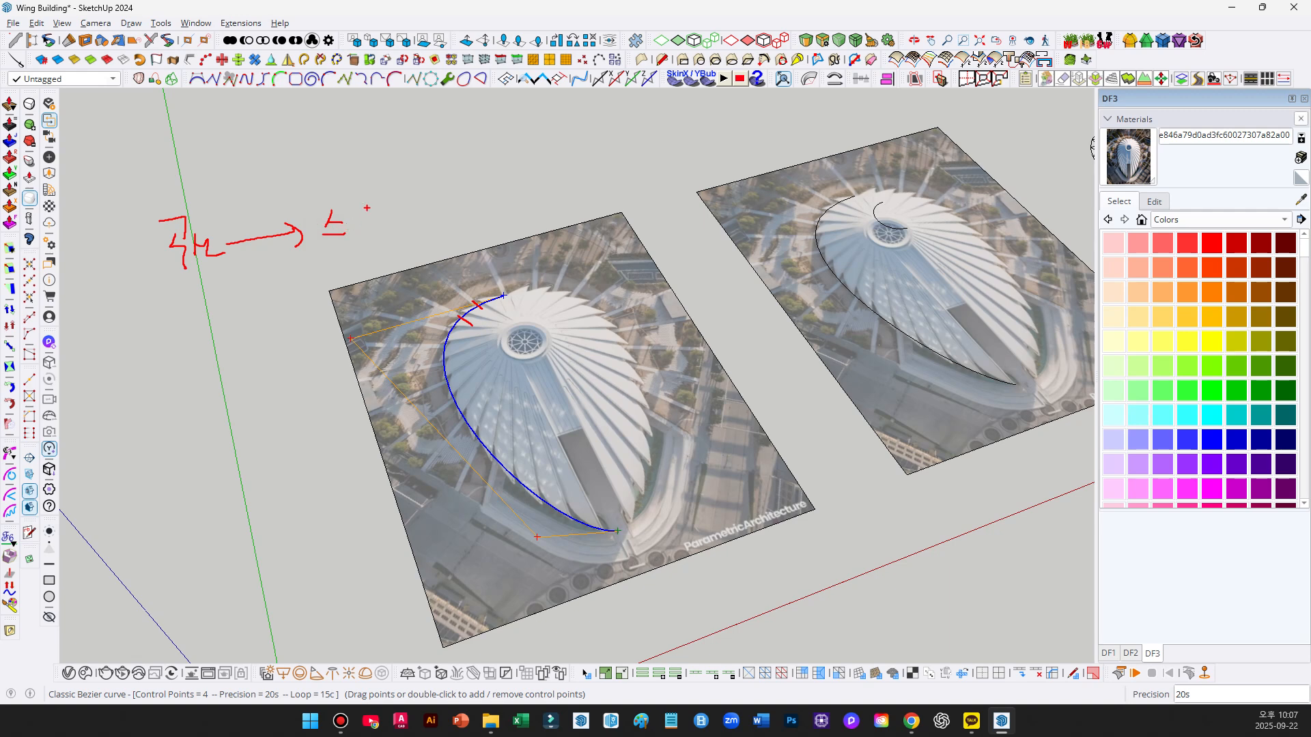
key("Escape")
scroll(458, 419, "up", 2)
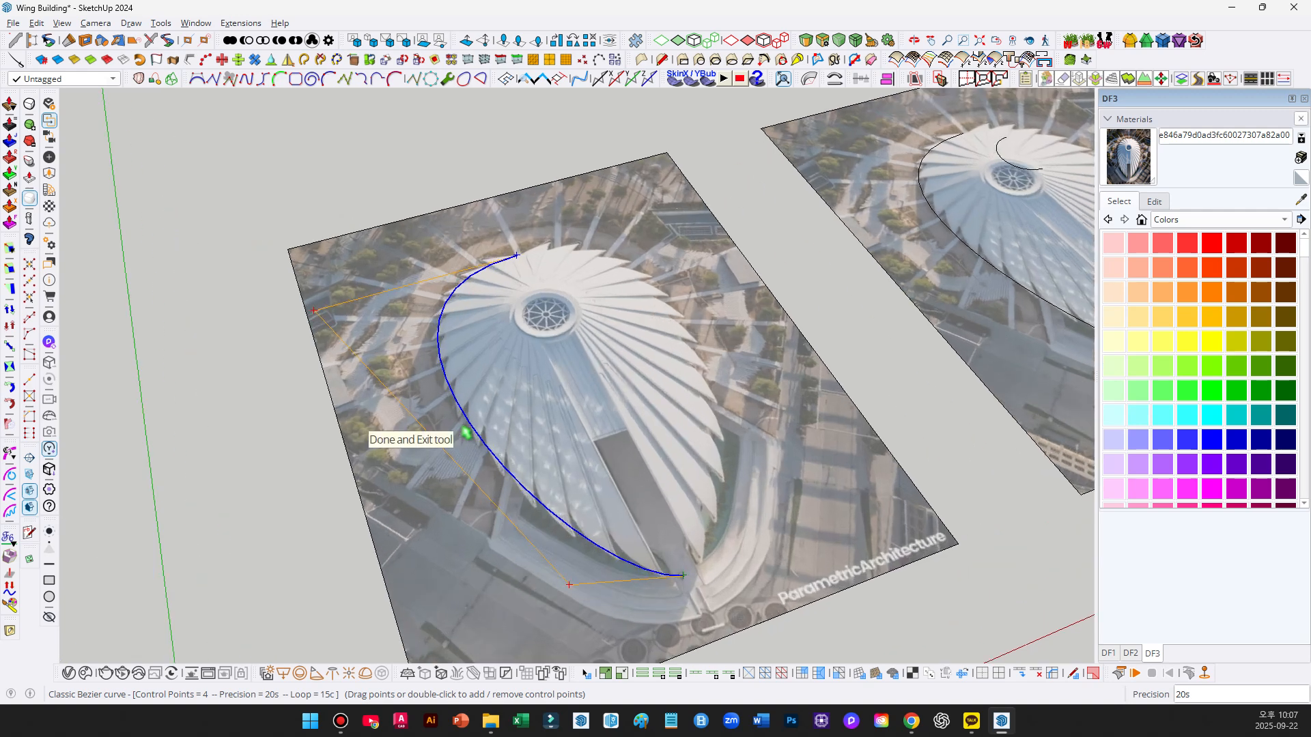
mouse_move(466, 433)
middle_mouse_down()
mouse_move(469, 415)
mouse_move(585, 415)
mouse_move(541, 444)
mouse_move(531, 471)
mouse_move(582, 310)
mouse_move(539, 305)
mouse_move(596, 433)
mouse_move(583, 360)
middle_mouse_up()
scroll(468, 345, "down", 4)
scroll(347, 335, "down", 3)
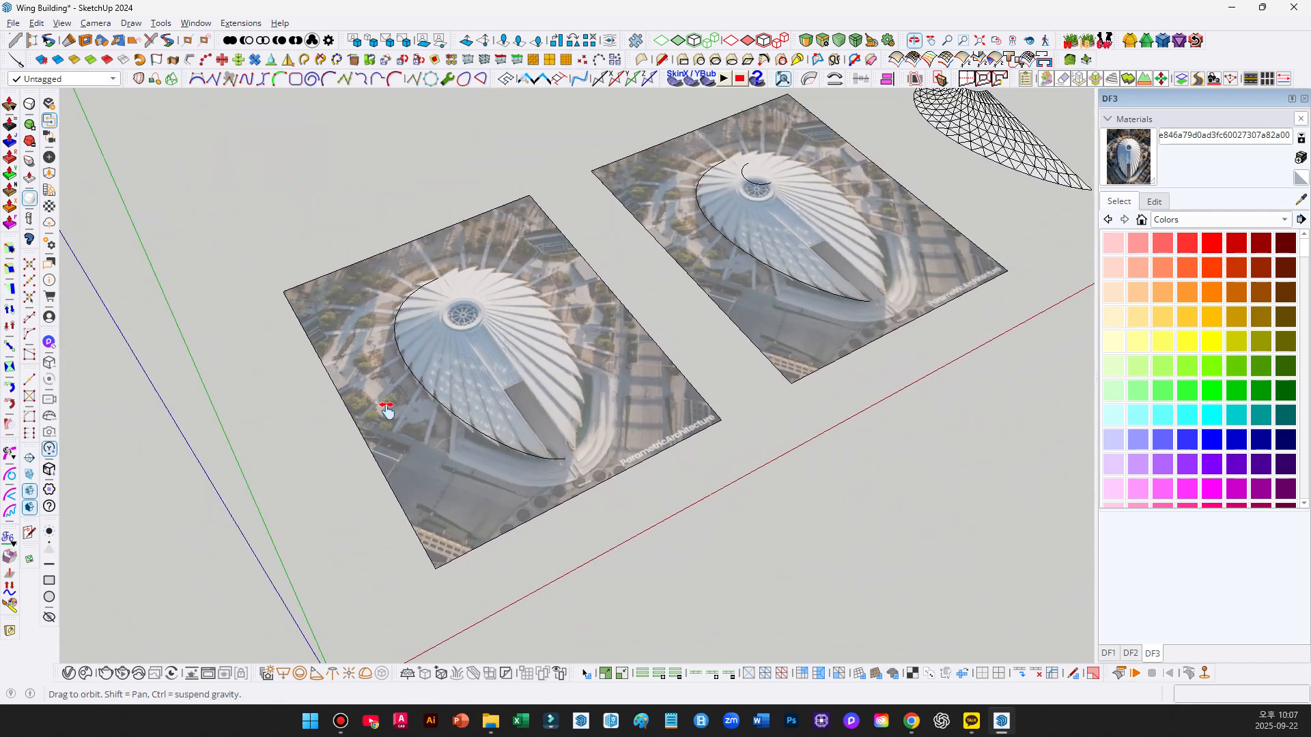
scroll(381, 410, "up", 2)
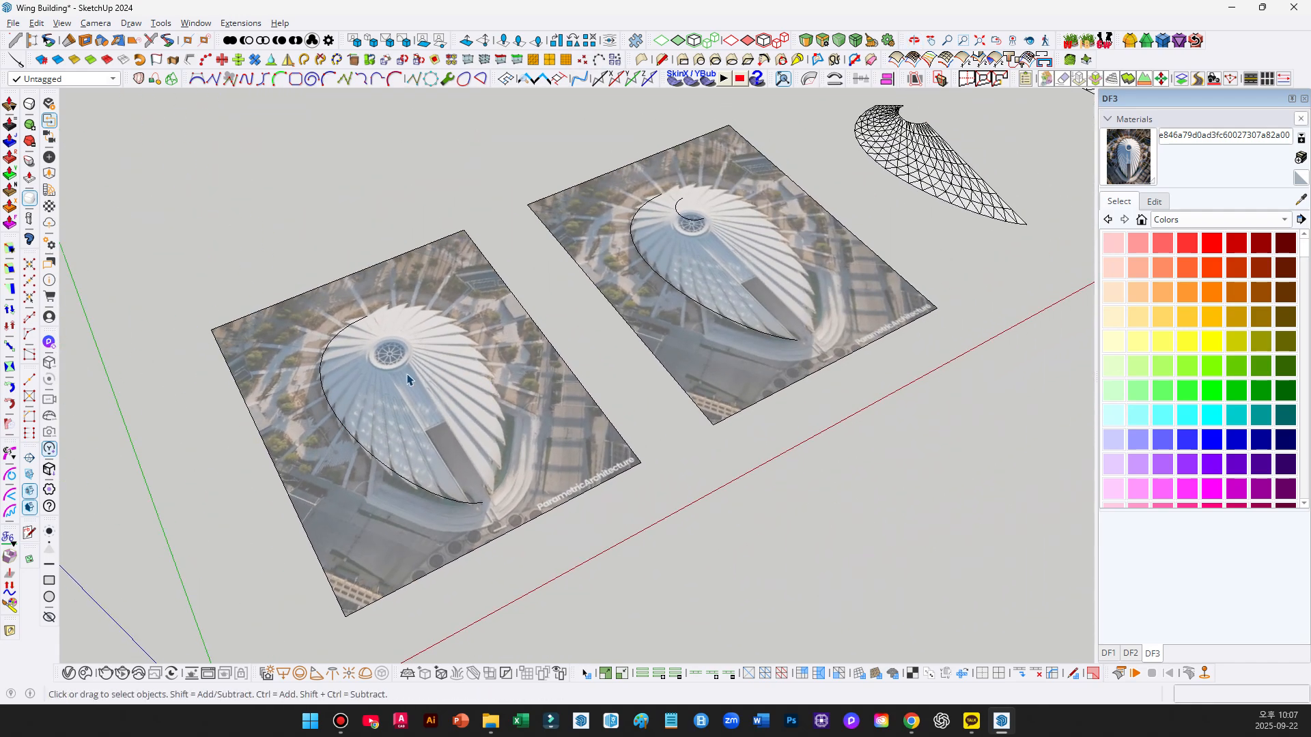
Edit the traced Bezier curve and set its precision to 50s.
left_click(341, 335)
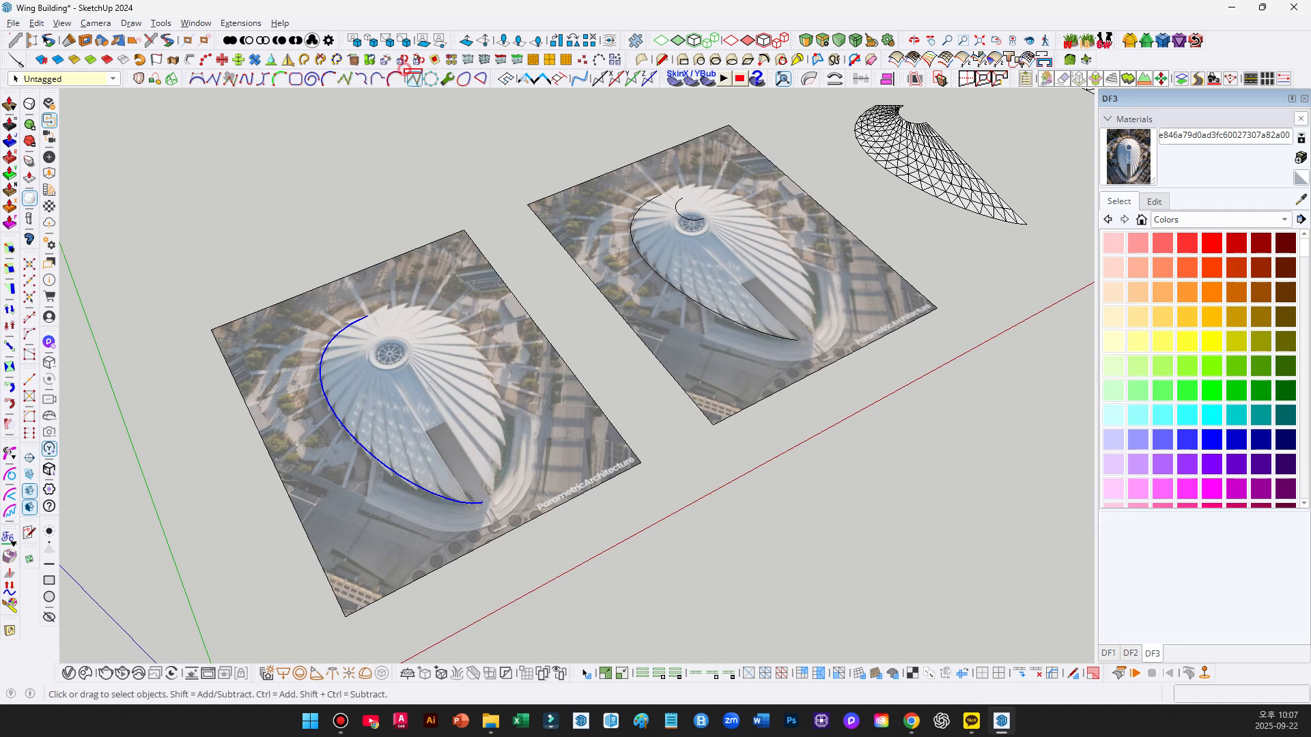
left_click_drag(404, 69, 491, 91)
key("Escape")
left_click(415, 77)
scroll(298, 345, "up", 3)
scroll(305, 352, "down", 1)
middle_click_drag(303, 352, 309, 410)
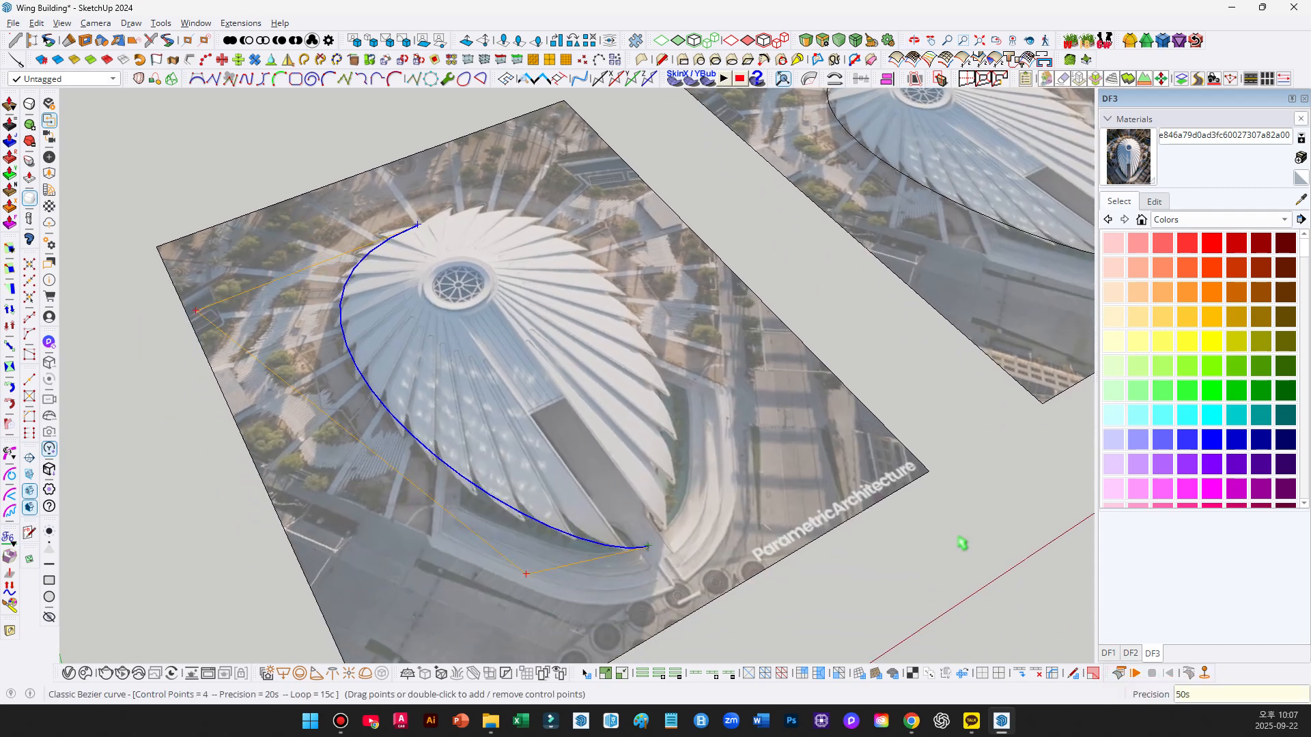
key("Return")
key("space")
Draw a straight centre line from the curve's rear endpoint to its entrance end, closing the half-roof outline.
middle_click_drag(705, 374, 518, 383)
scroll(462, 330, "down", 2)
middle_click_drag(462, 331, 479, 290)
scroll(483, 287, "up", 5)
key("l")
left_click(503, 250)
middle_click_drag(617, 406, 556, 317)
scroll(556, 317, "down", 3)
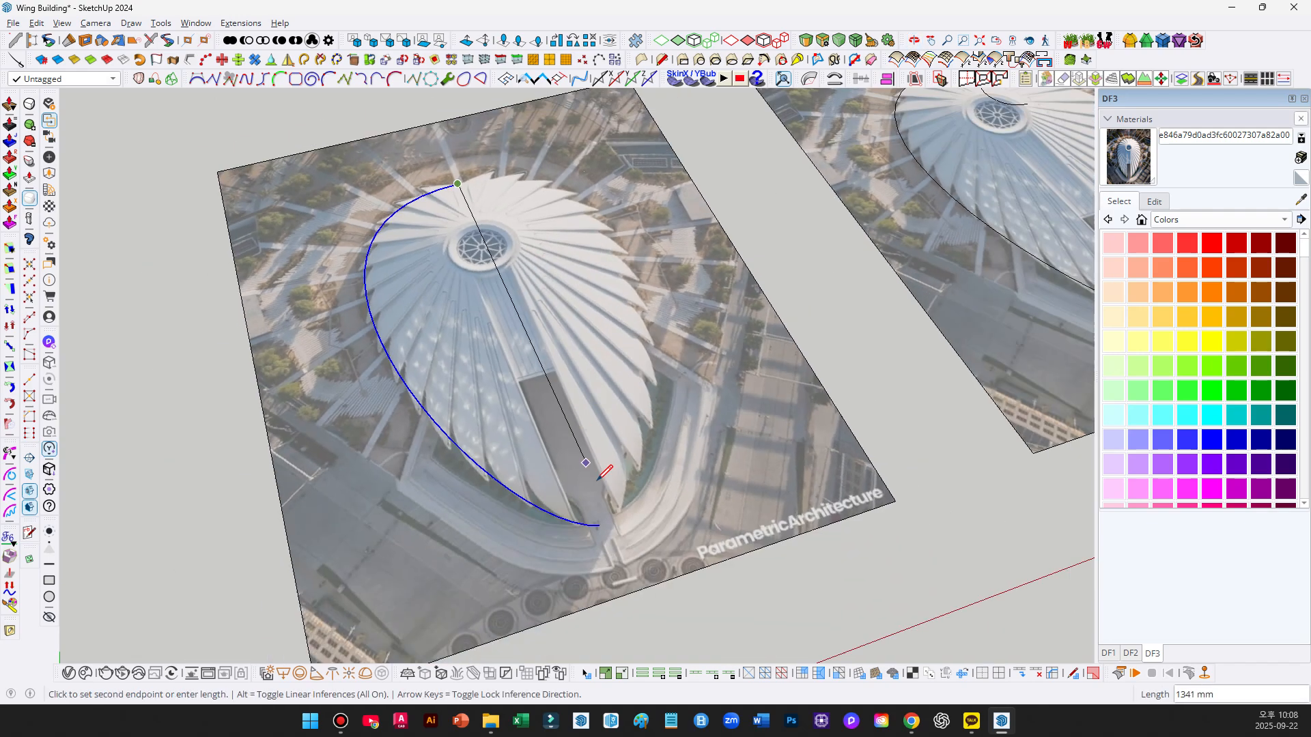
left_click(601, 531)
key("space")
Draw a circle of about 129 mm radius around the rim of the roof's oculus, centred on the oculus.
scroll(460, 305, "up", 2)
scroll(461, 305, "up", 2)
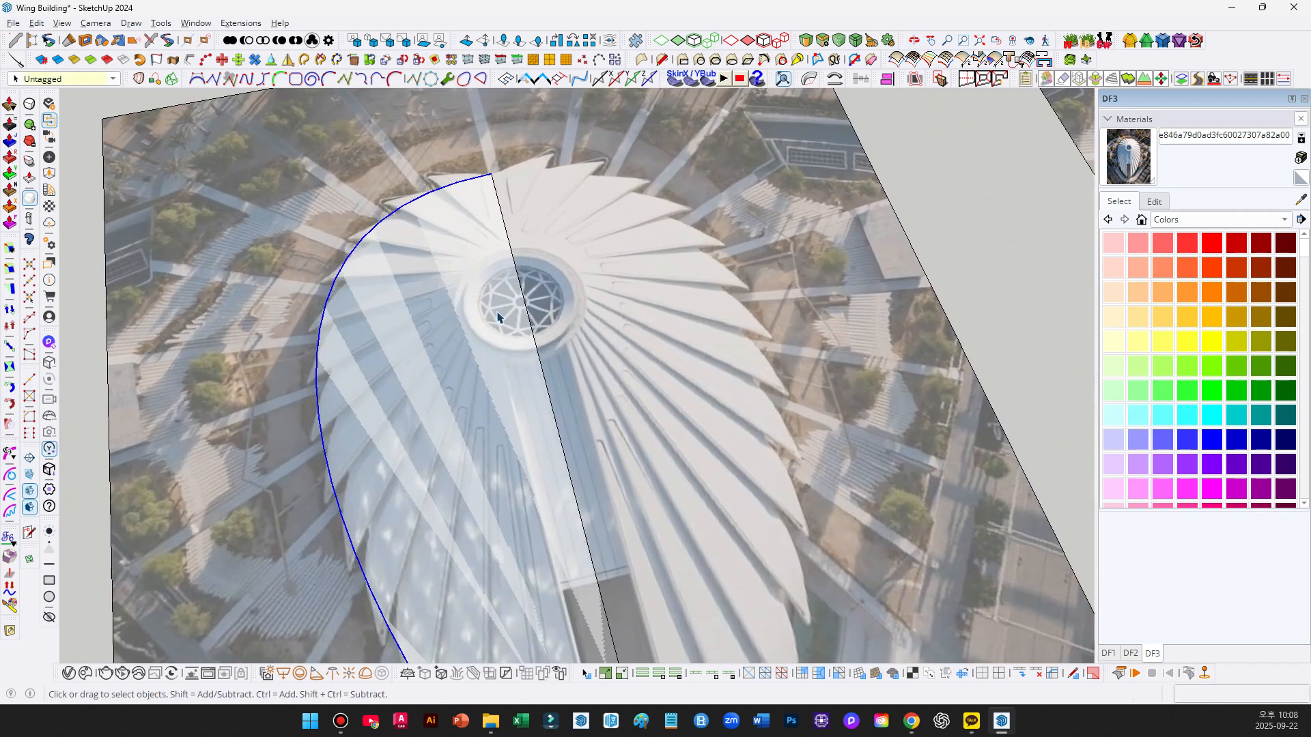
key("c")
left_click(523, 298)
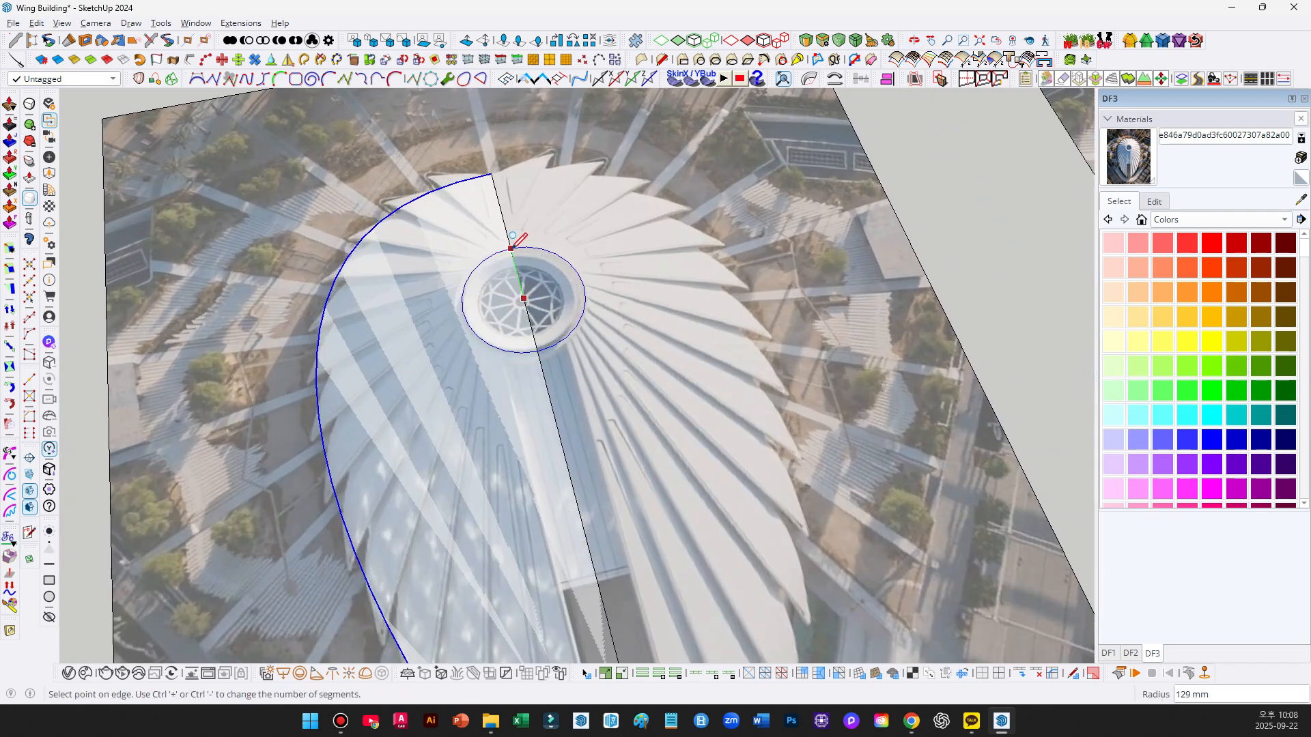
left_click(521, 247)
Erase the straight centre-line segments in front of and behind the oculus, keeping the outer roof curve and the oculus arc.
key("e")
scroll(529, 287, "down", 3)
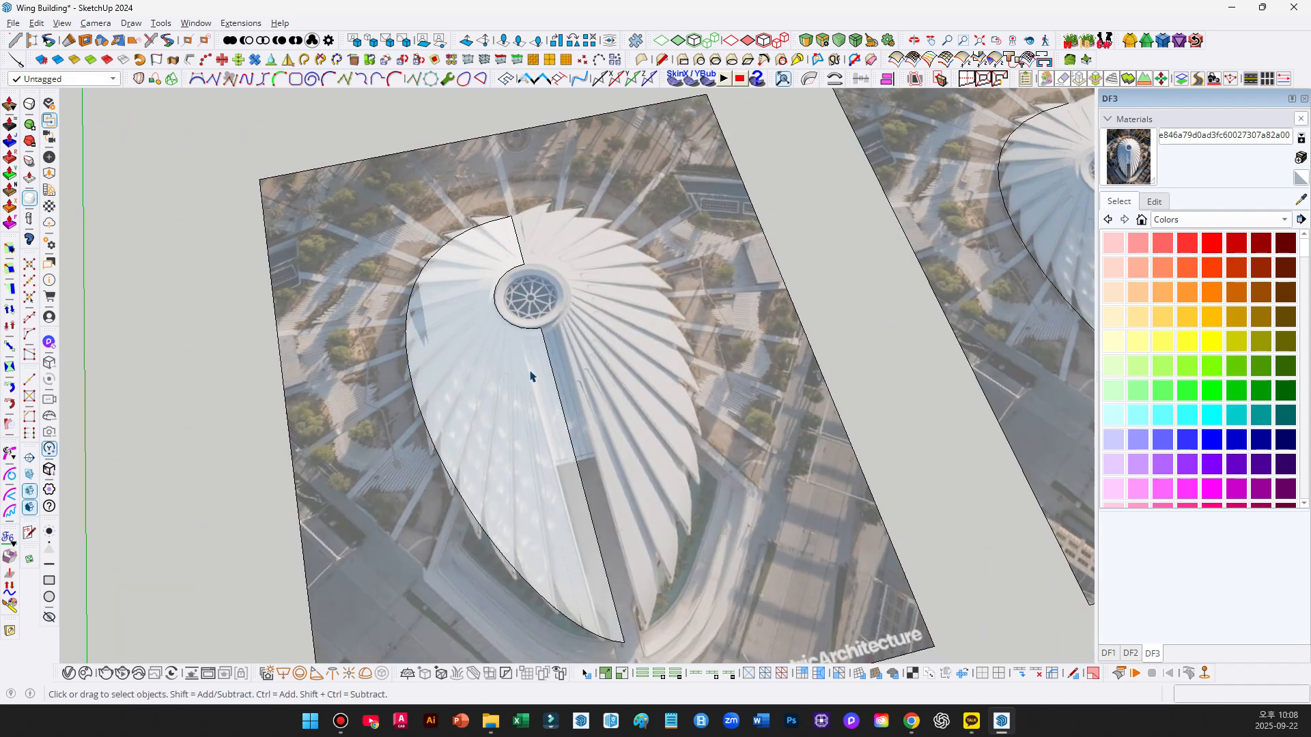
middle_click_drag(582, 321, 574, 330)
left_click(575, 380)
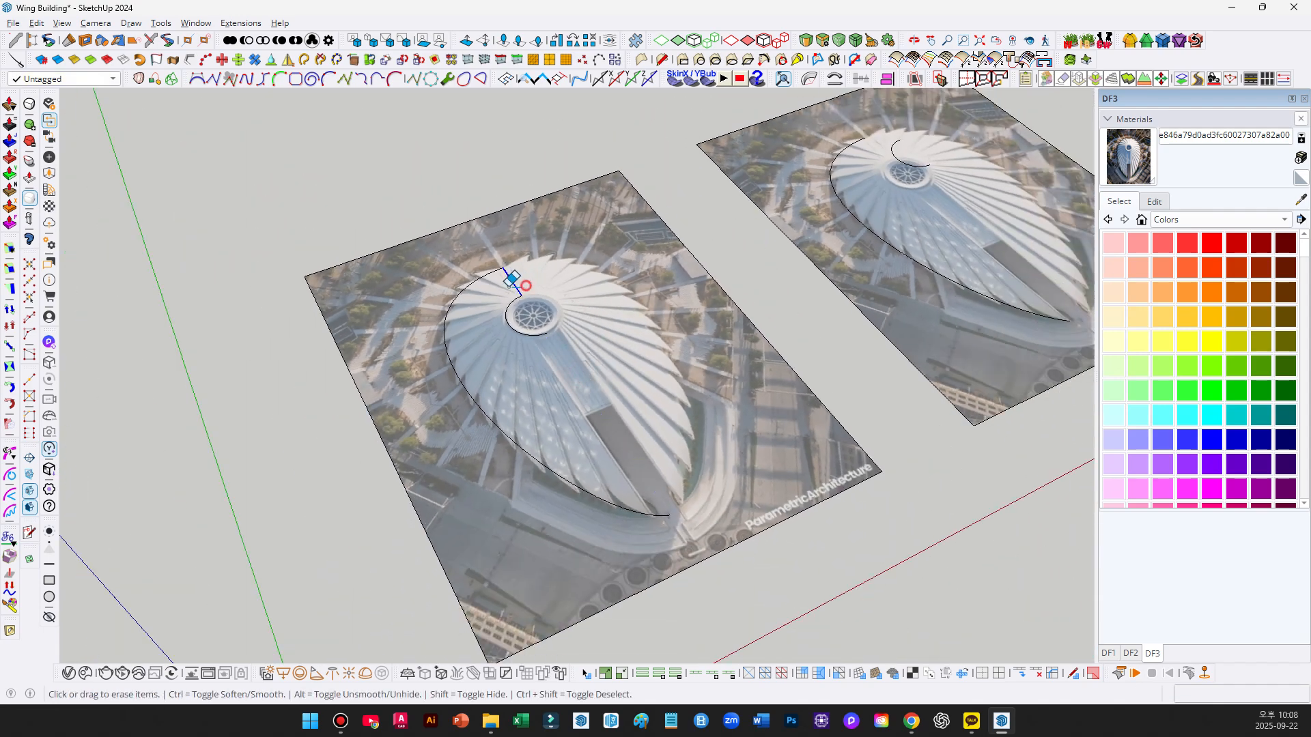
left_click(512, 284)
key("space")
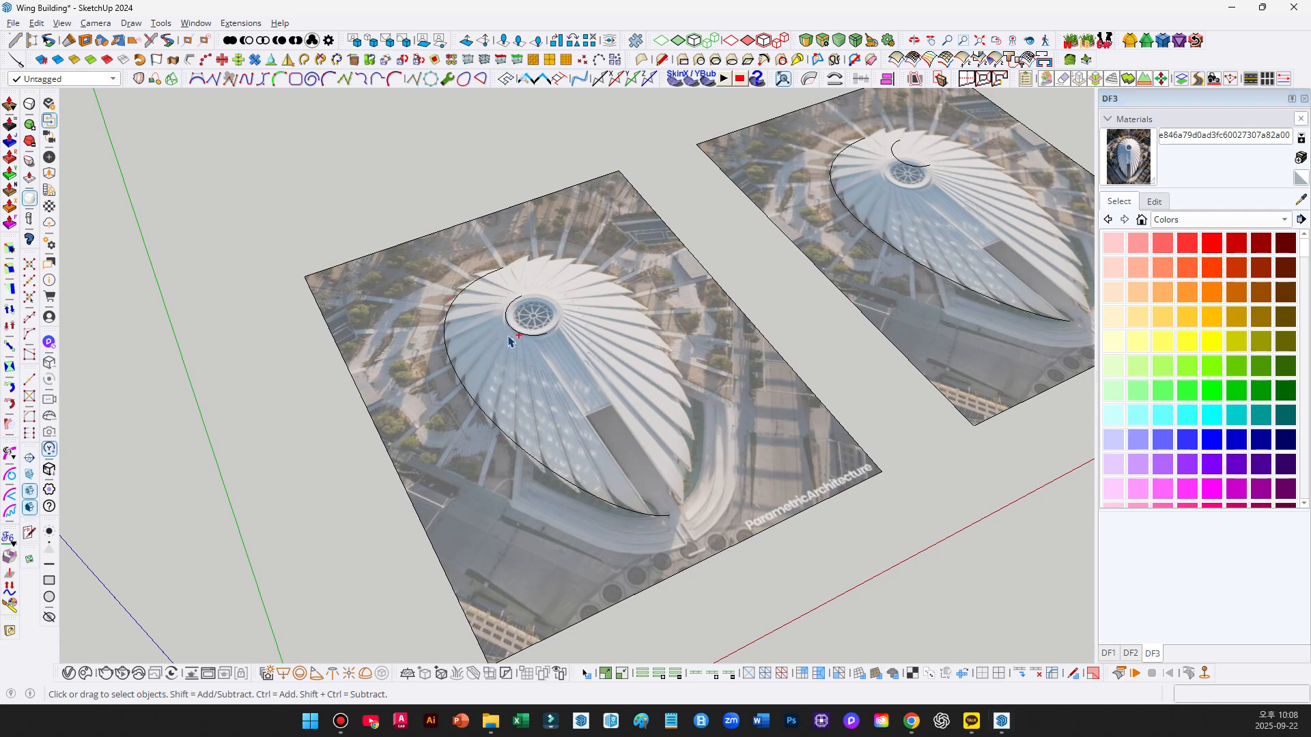
Raise the oculus arc vertically to the same height as the arc above the neighbouring photo copy.
left_click_drag(400, 222, 696, 585)
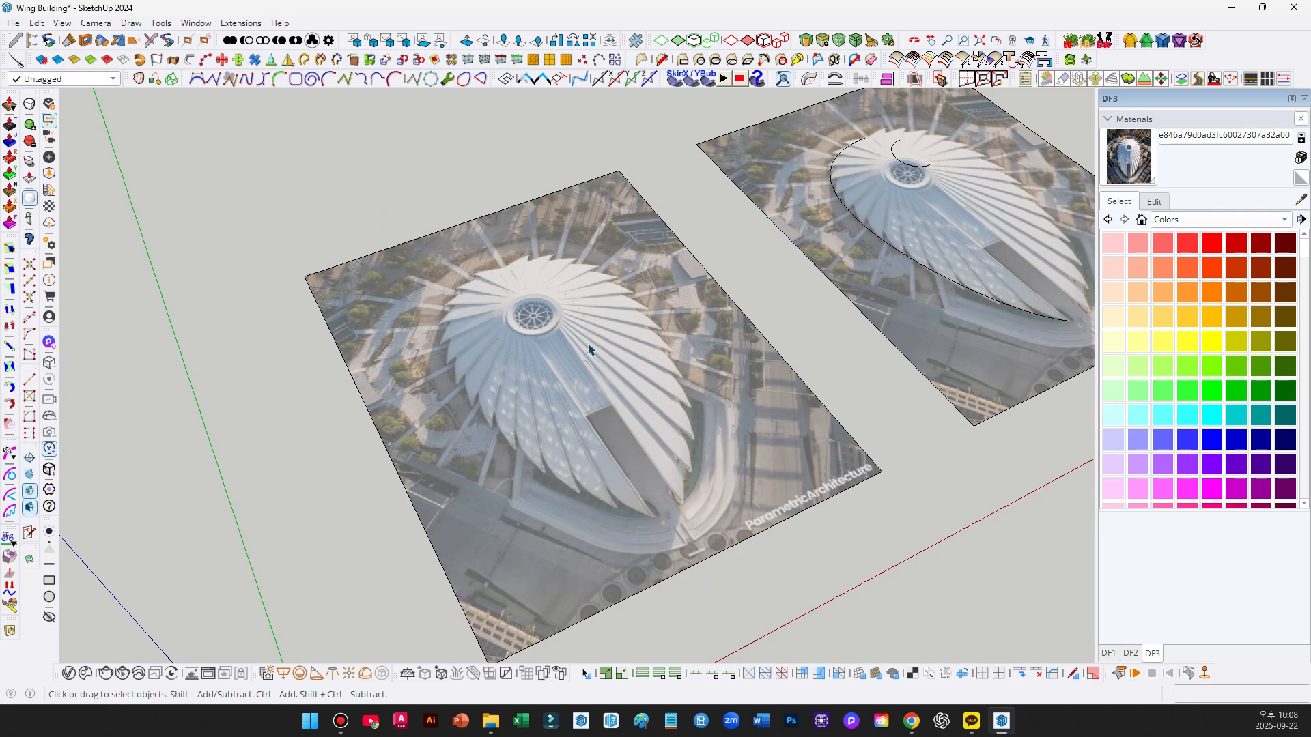
mouse_move(594, 430)
middle_mouse_down()
mouse_move(363, 410)
mouse_move(512, 341)
mouse_move(512, 301)
mouse_move(469, 220)
mouse_move(642, 242)
mouse_move(600, 287)
mouse_move(409, 365)
mouse_move(531, 304)
middle_mouse_up()
left_click(433, 258)
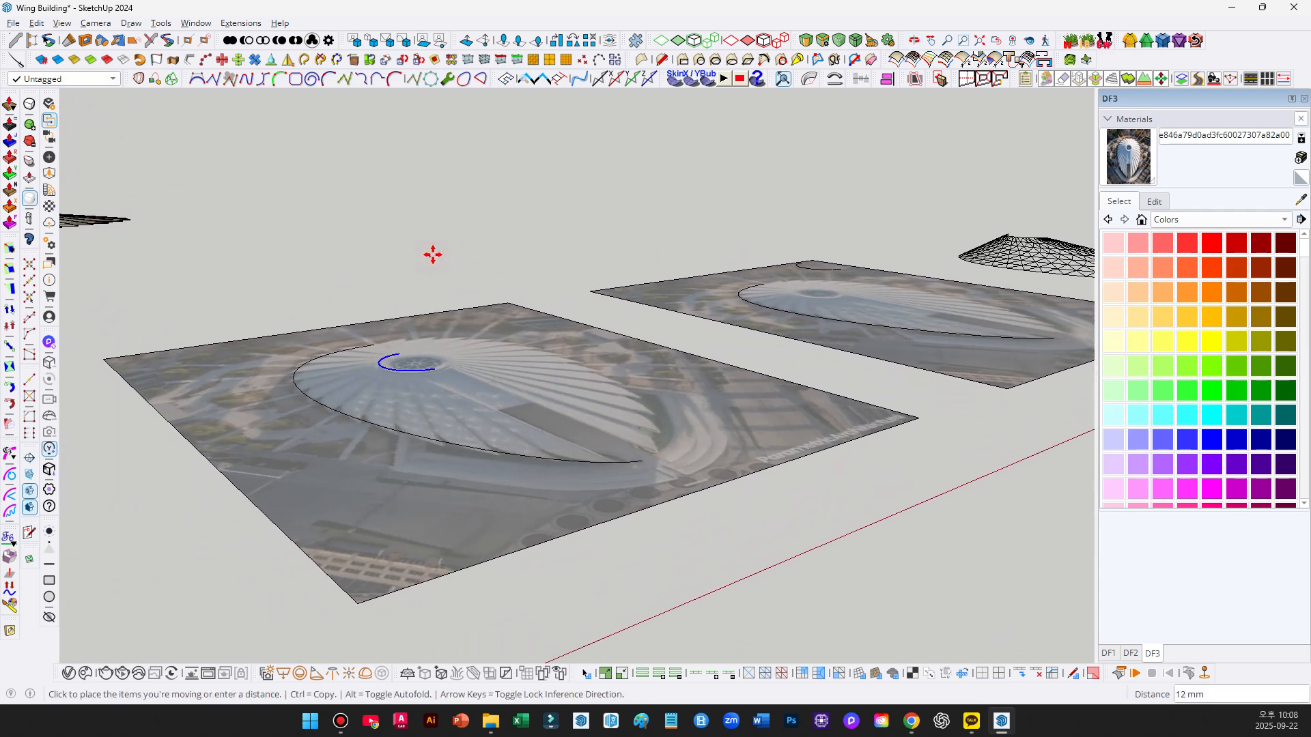
left_click(430, 232)
middle_click_drag(431, 231, 403, 300)
left_click(406, 298)
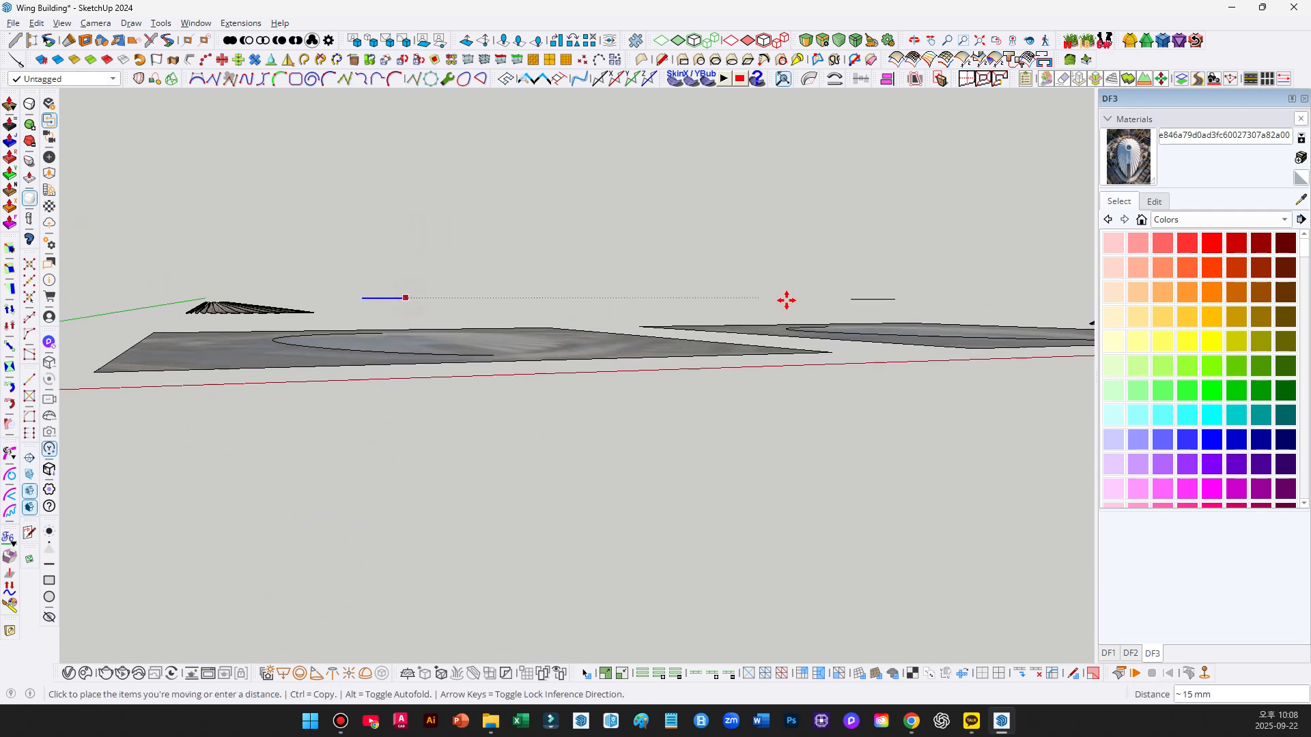
left_click(858, 299)
key("space")
Delete the neighbouring copy of the photo together with its traced curves.
middle_click_drag(478, 300, 443, 414)
scroll(430, 396, "down", 2)
left_click_drag(305, 270, 336, 326)
scroll(512, 481, "down", 1)
key("Delete")
middle_click_drag(700, 332, 651, 416)
scroll(517, 409, "up", 3)
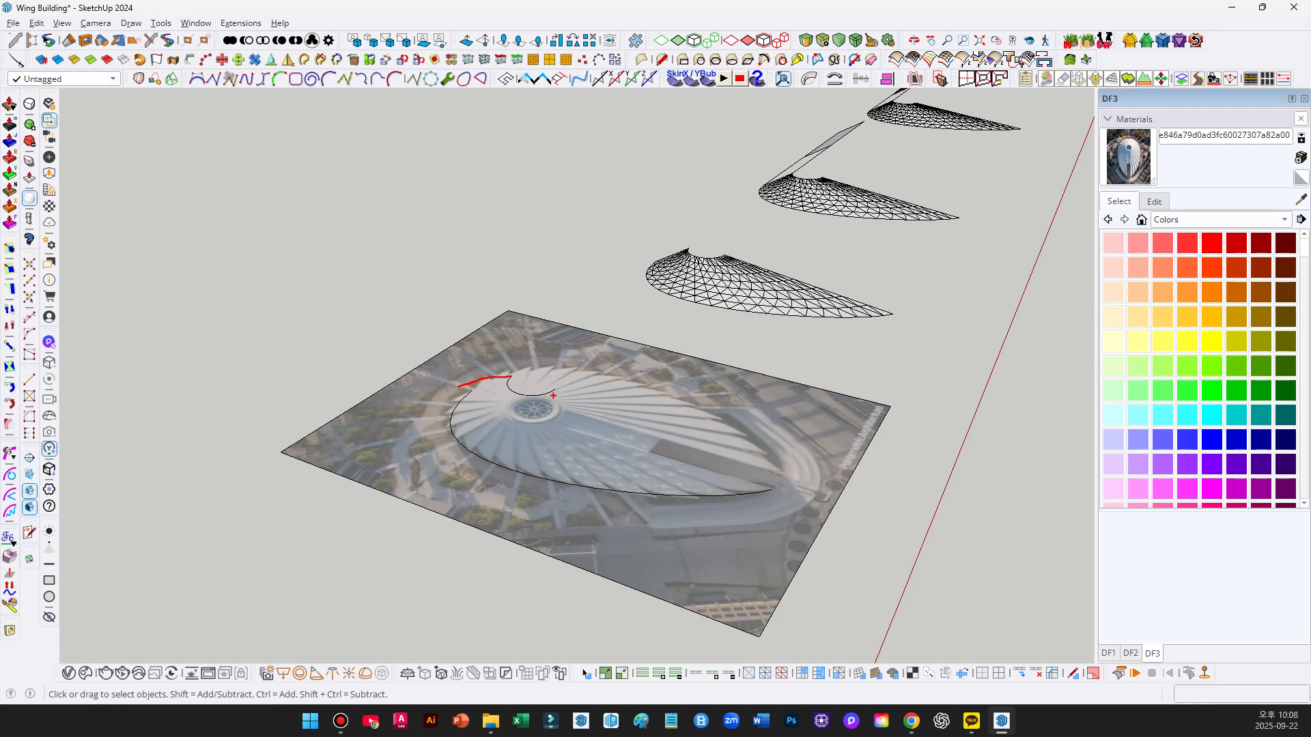
left_click_drag(553, 395, 736, 483)
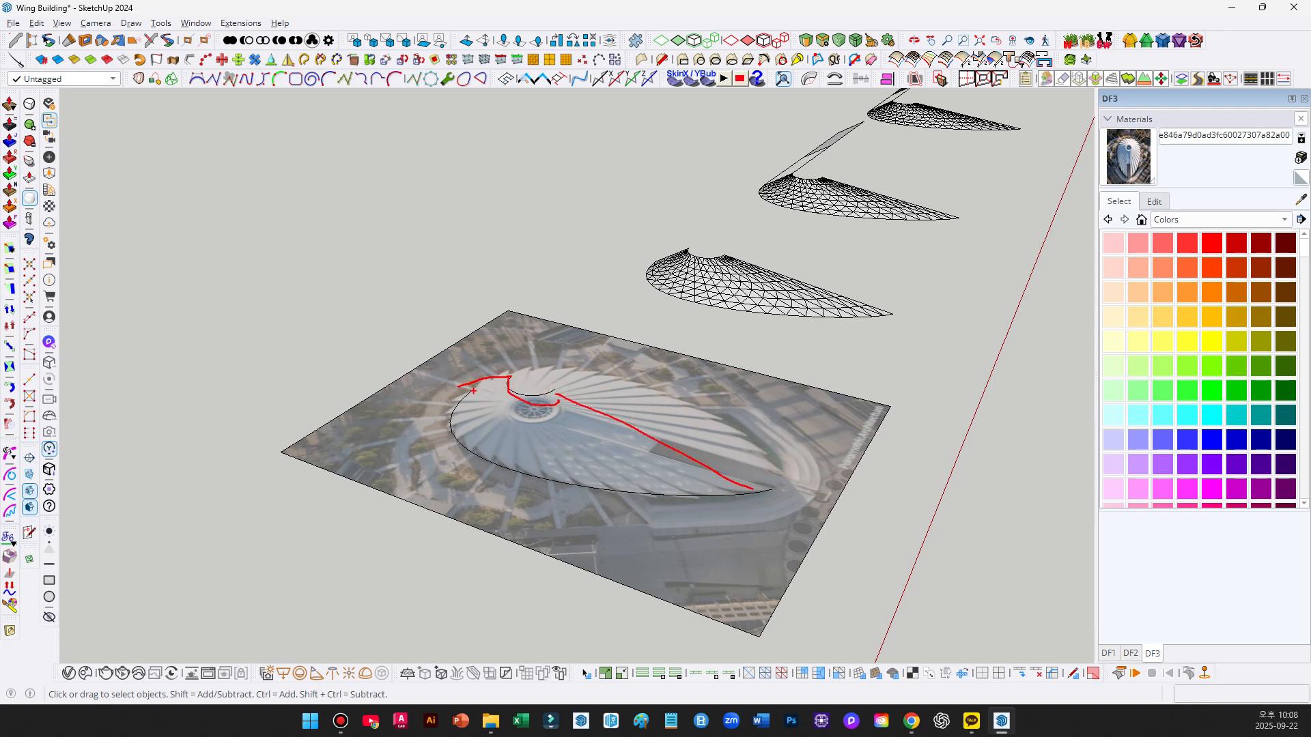
mouse_move(471, 445)
left_mouse_down()
mouse_move(635, 497)
mouse_move(754, 493)
left_mouse_up()
mouse_move(510, 384)
left_mouse_down()
mouse_move(540, 422)
mouse_move(554, 390)
left_mouse_up()
left_click_drag(506, 440, 474, 465)
key("Escape")
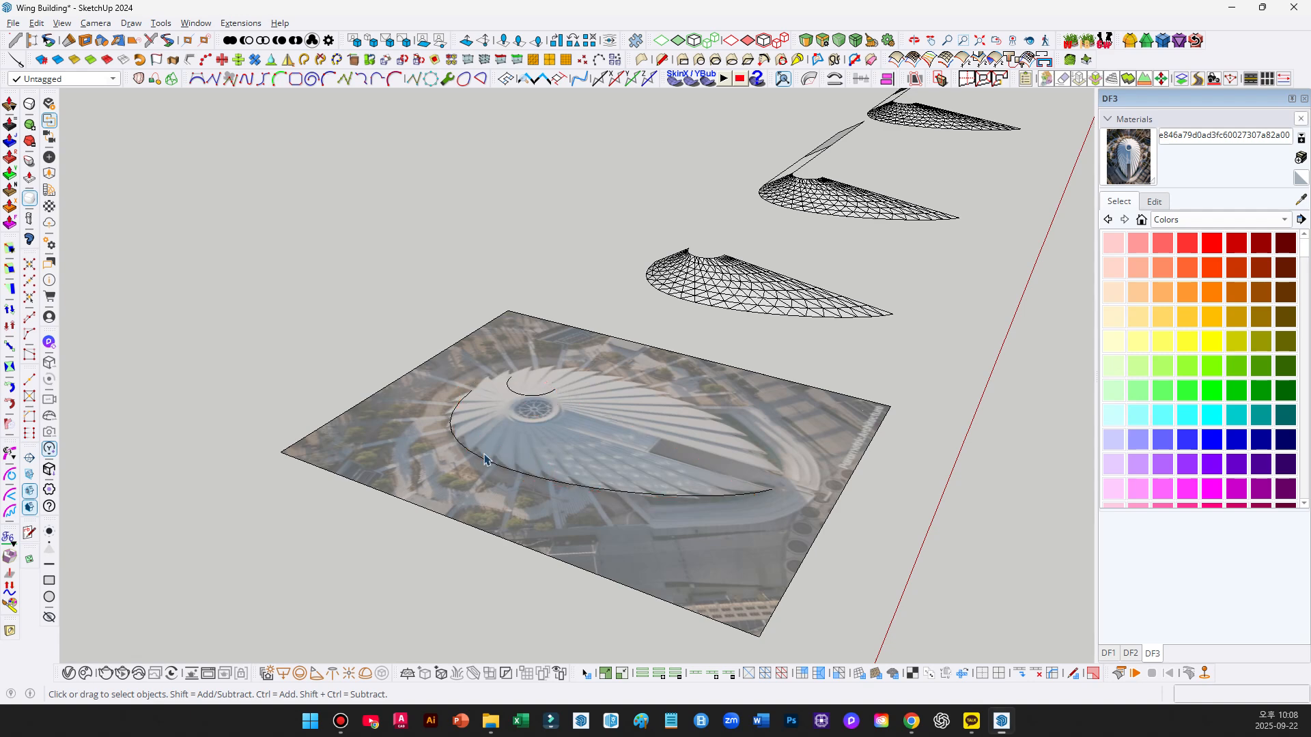
Select the outer roof curve and the raised oculus arc together.
middle_click_drag(441, 377, 349, 321)
middle_click_drag(372, 232, 454, 224)
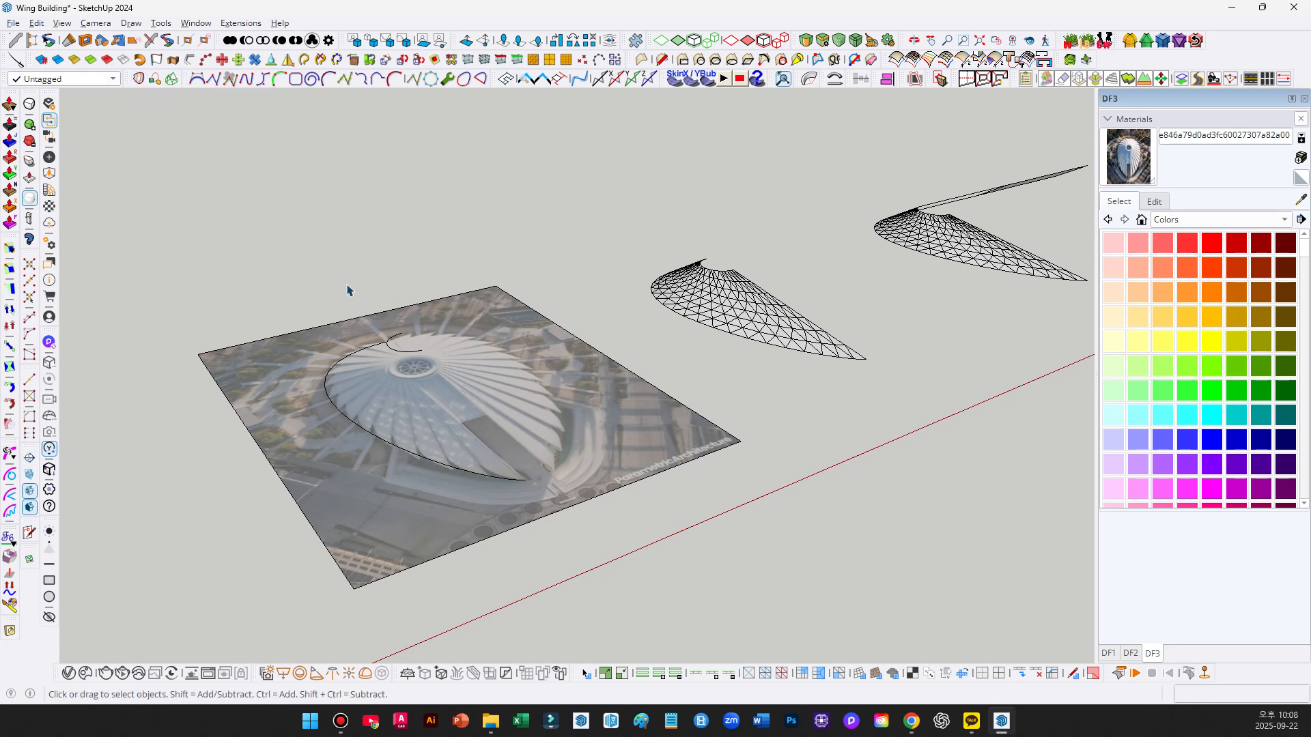
left_click_drag(287, 258, 542, 534)
left_click_drag(138, 213, 174, 236)
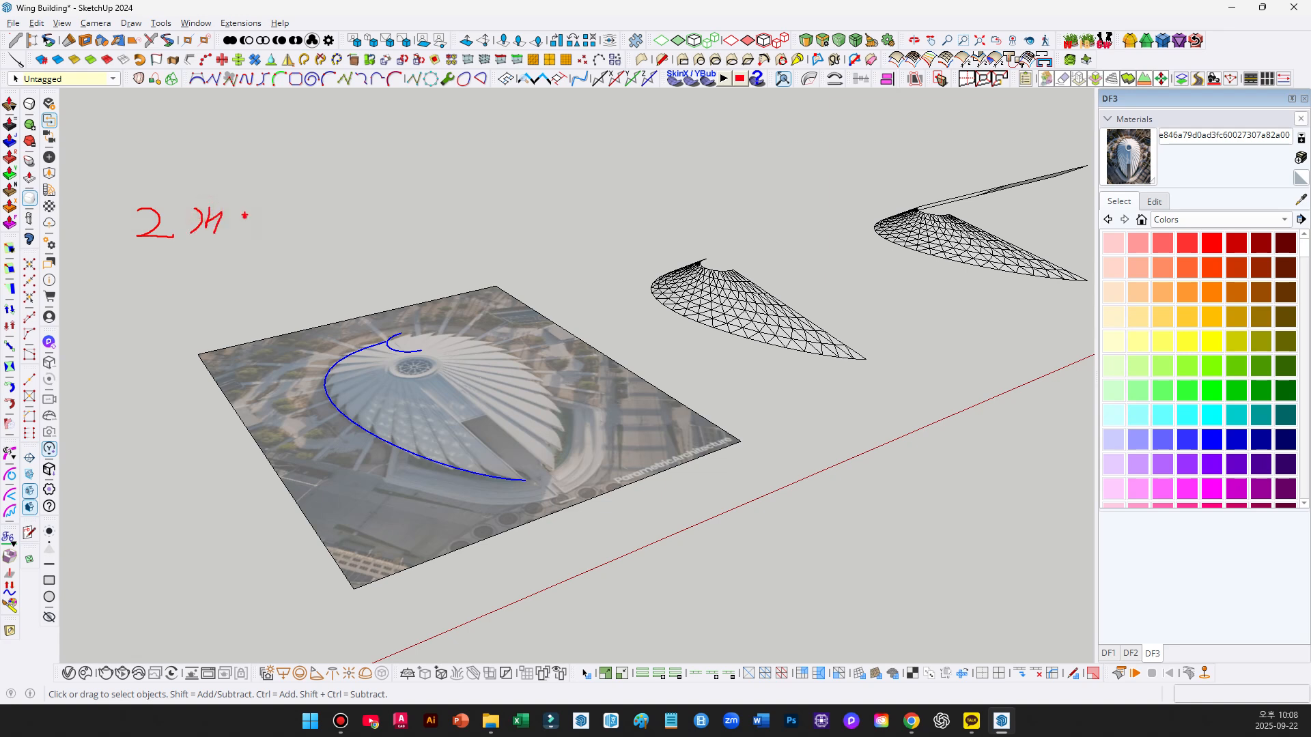
left_click_drag(283, 234, 383, 236)
mouse_move(350, 254)
left_mouse_down()
mouse_move(361, 219)
mouse_move(437, 247)
left_mouse_up()
left_click_drag(439, 248, 448, 264)
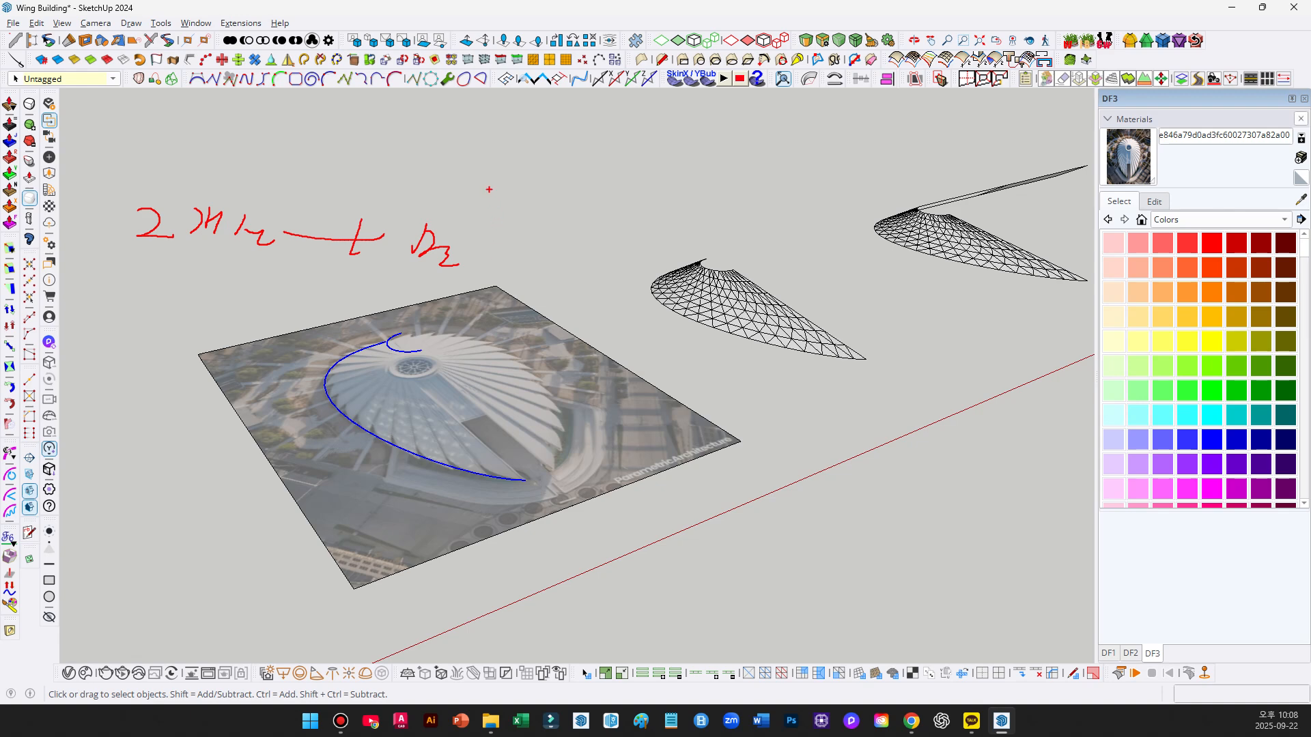
mouse_move(467, 163)
left_mouse_down()
mouse_move(489, 205)
mouse_move(438, 285)
left_mouse_up()
left_click_drag(516, 223, 640, 252)
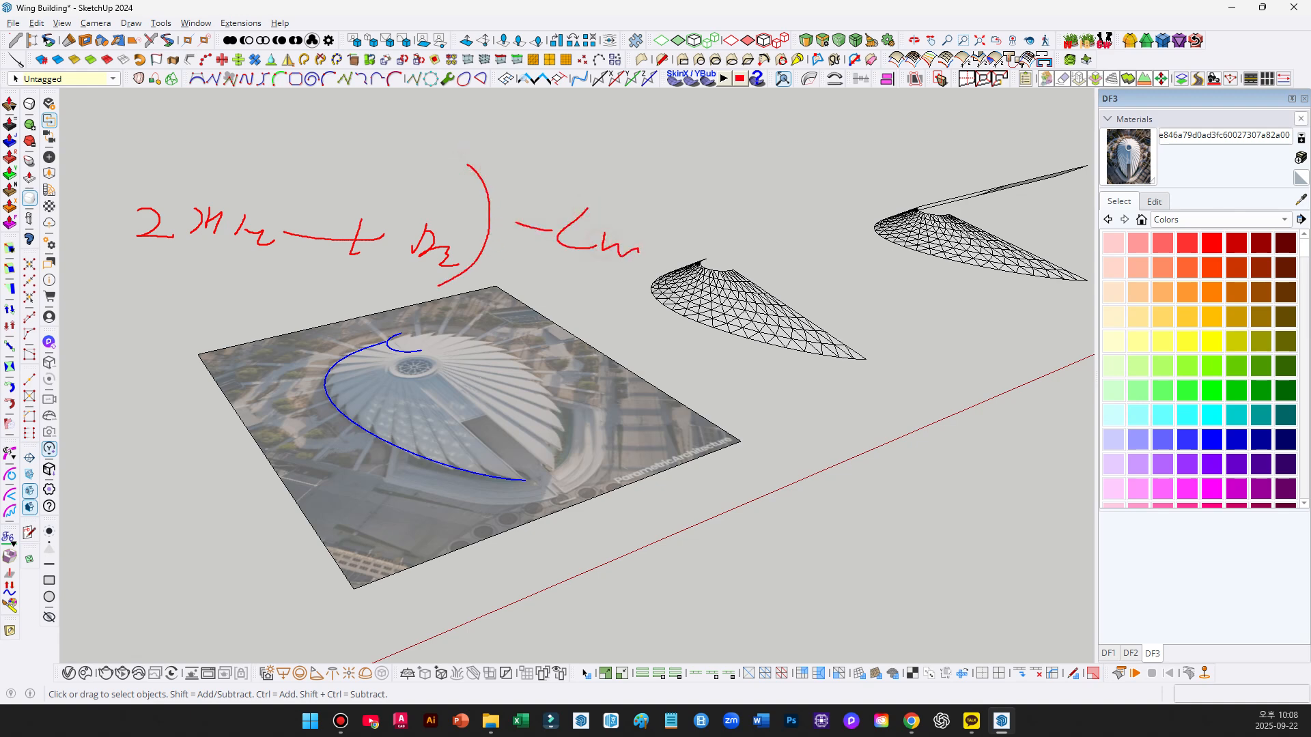
key("Escape")
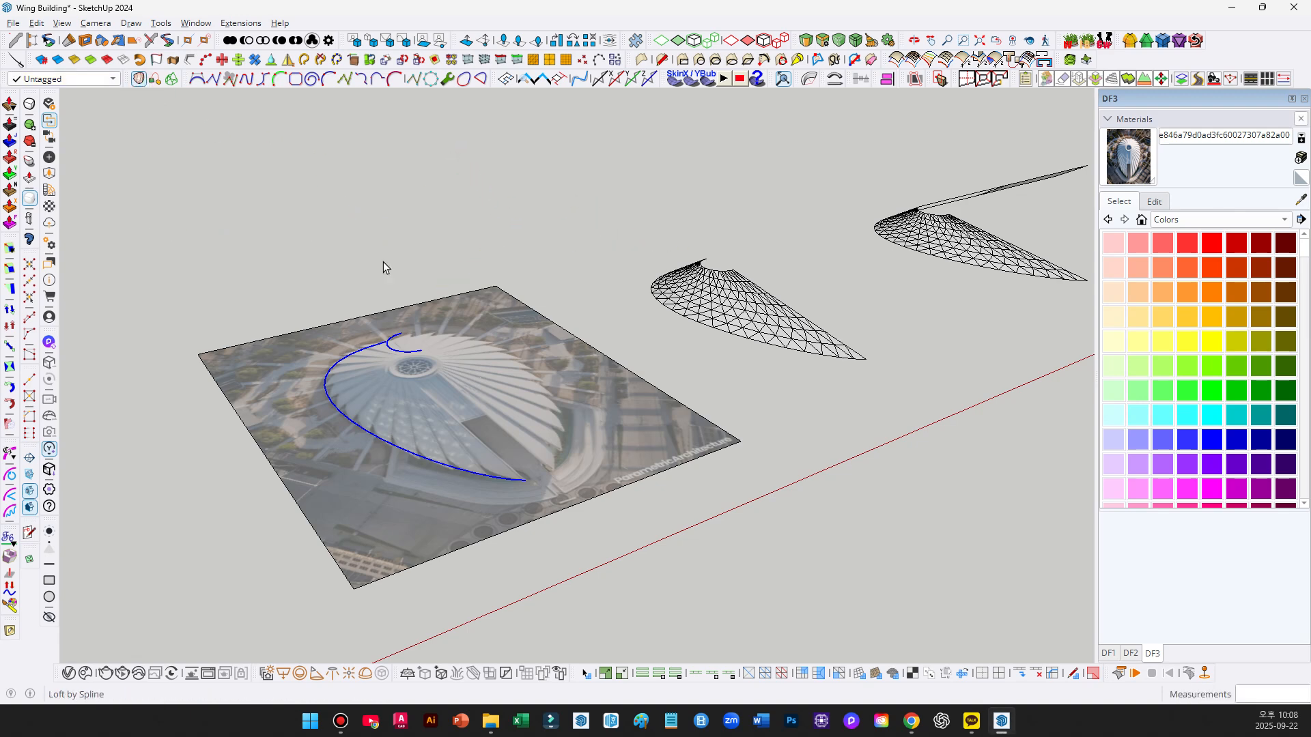
Preview a Loft by Spline surface between the outer roof curve and the oculus arc and choose its spline method.
middle_click_drag(446, 412, 591, 419)
scroll(586, 436, "up", 3)
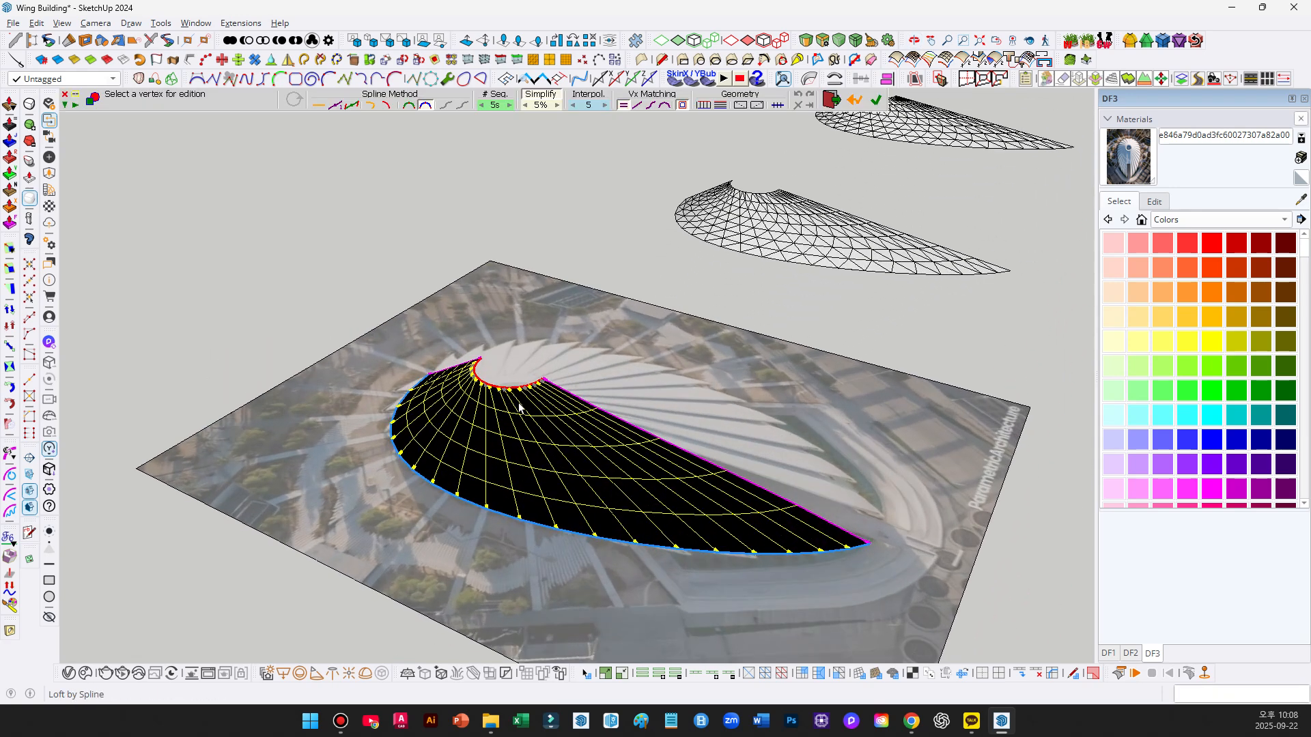
key("Return")
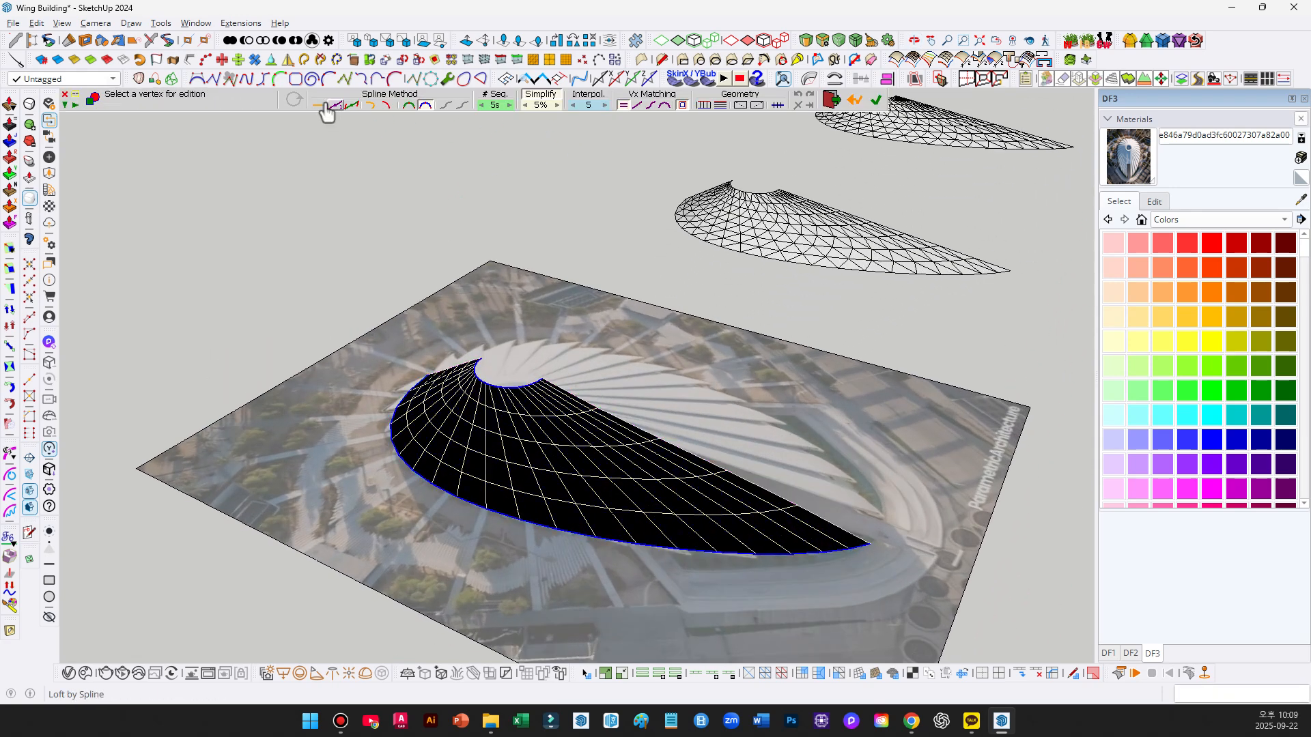
left_click(323, 105)
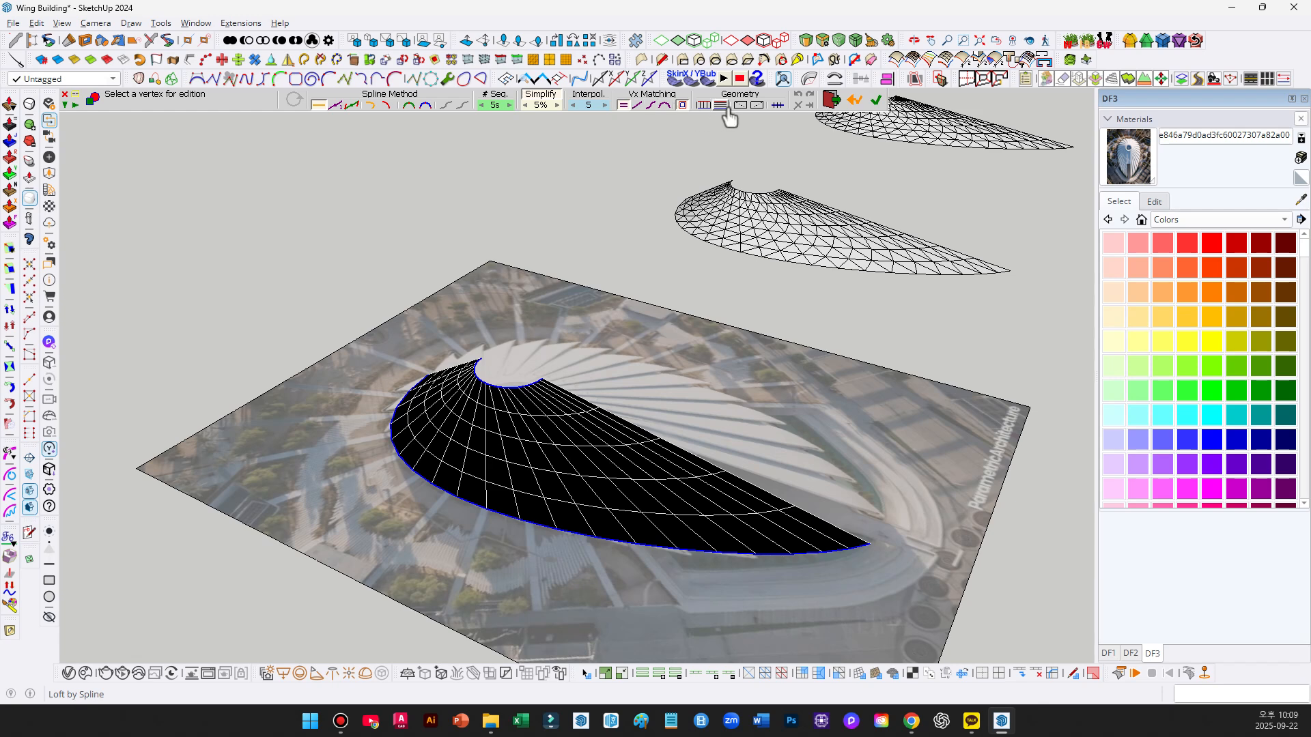
Set the loft geometry to Pseudo Quads and generate the half-roof mesh.
left_click(753, 107)
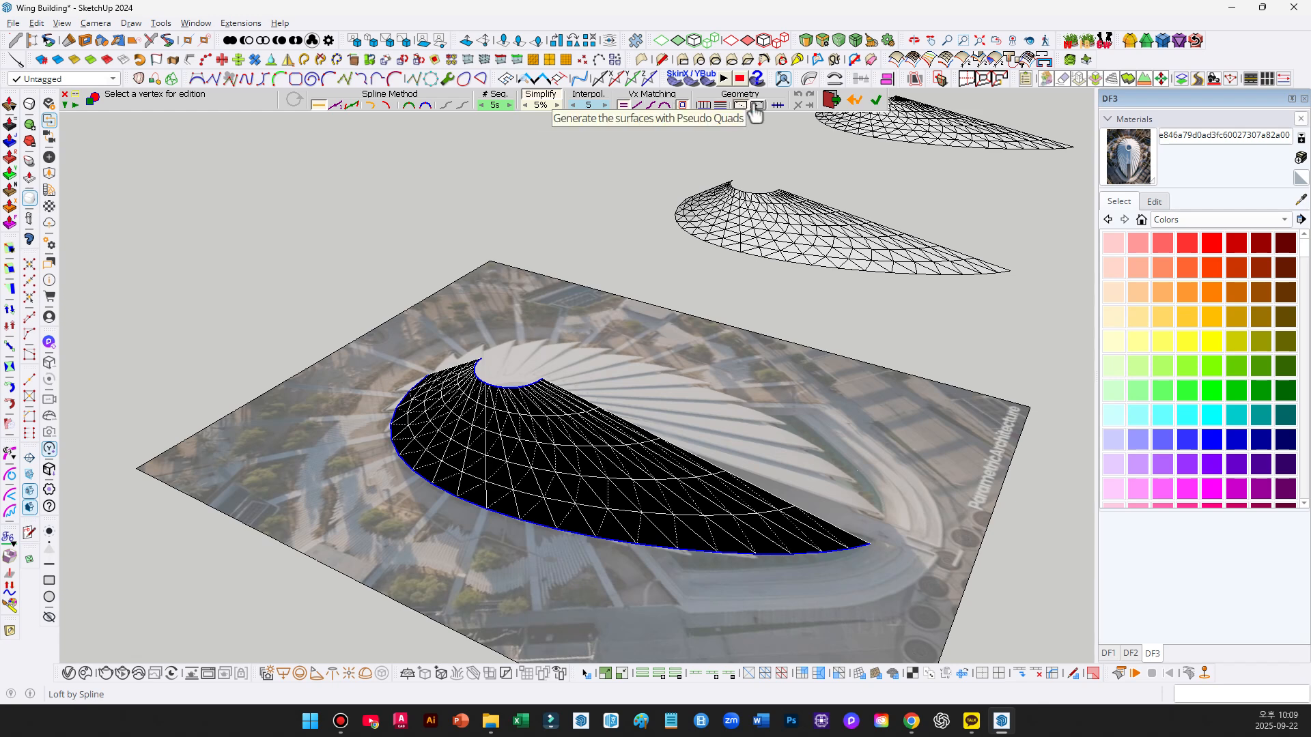
left_click(754, 106)
left_click(742, 106)
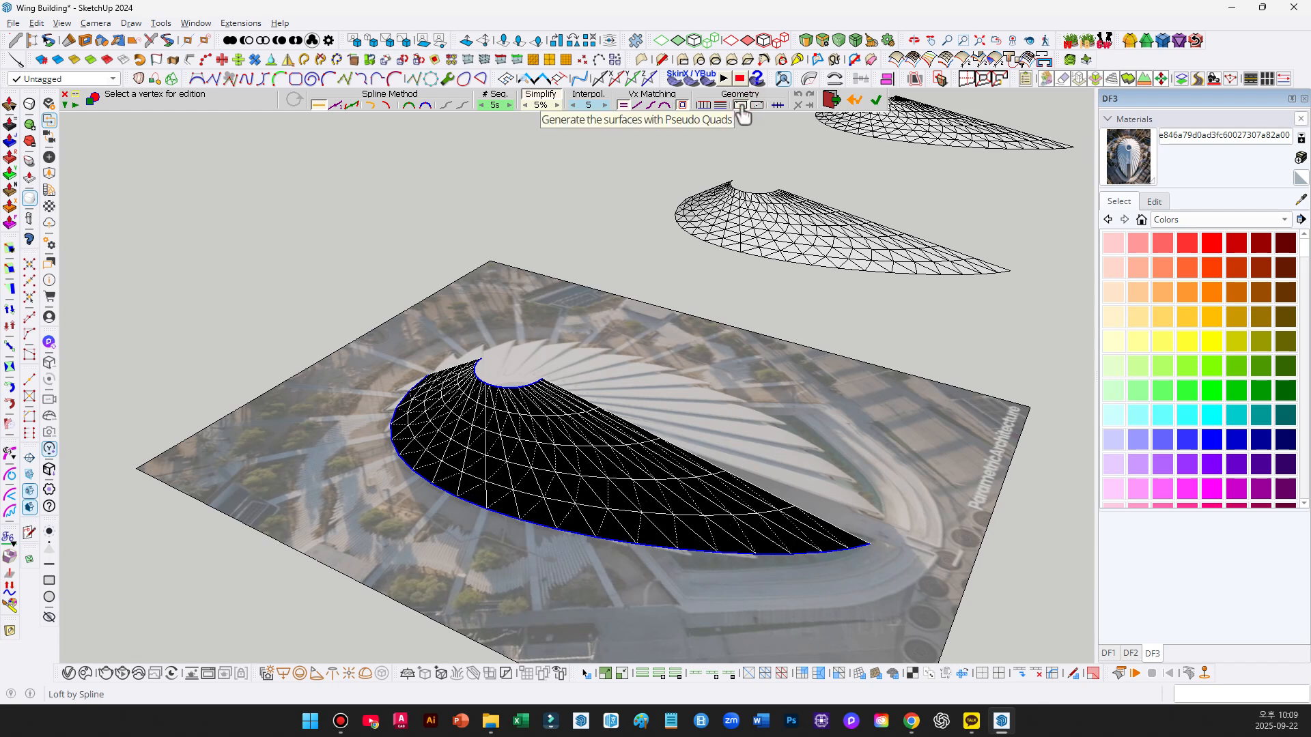
middle_click_drag(577, 408, 477, 432)
scroll(555, 480, "down", 3)
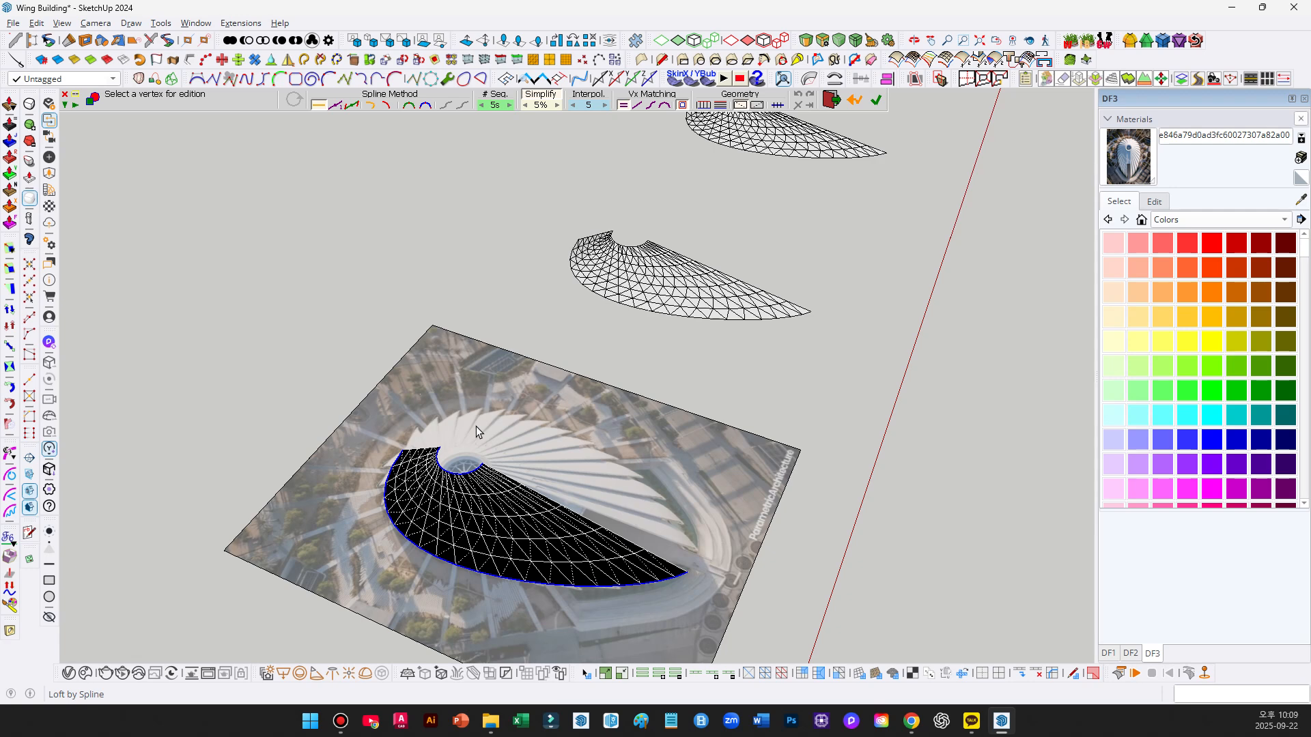
scroll(533, 511, "up", 2)
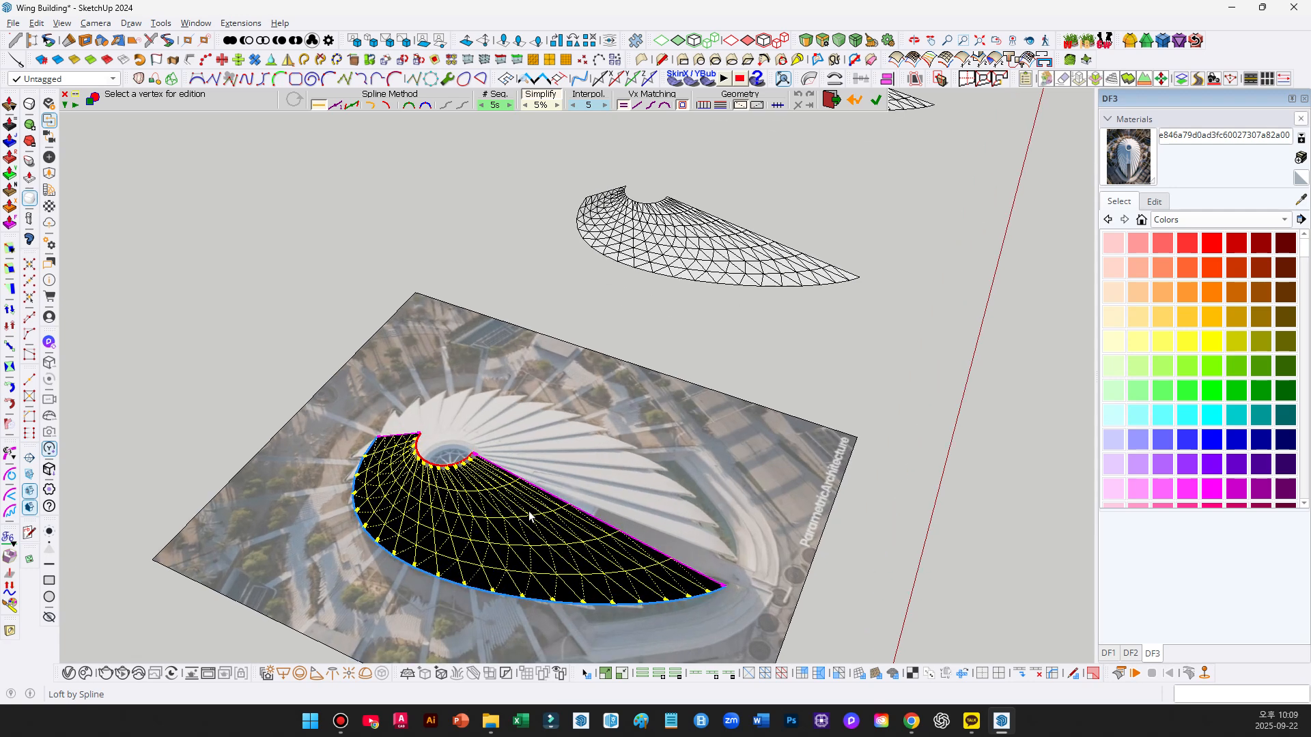
middle_click_drag(528, 510, 443, 427)
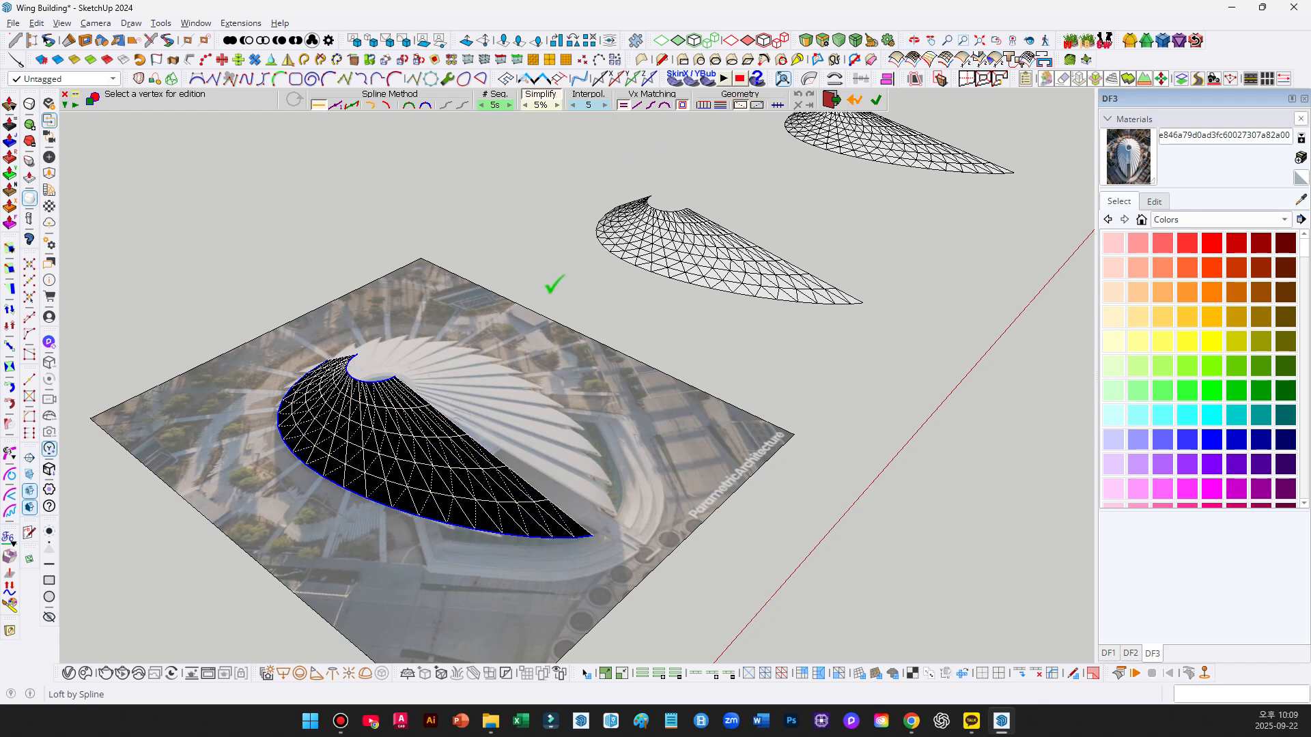
left_click(554, 284)
Cut the newly lofted half-roof mesh away from the photo, leaving only the traced curves.
key("space")
middle_click_drag(486, 470, 398, 460)
double_click(357, 460)
left_click(358, 459)
key("ctrl+x")
left_click(459, 441)
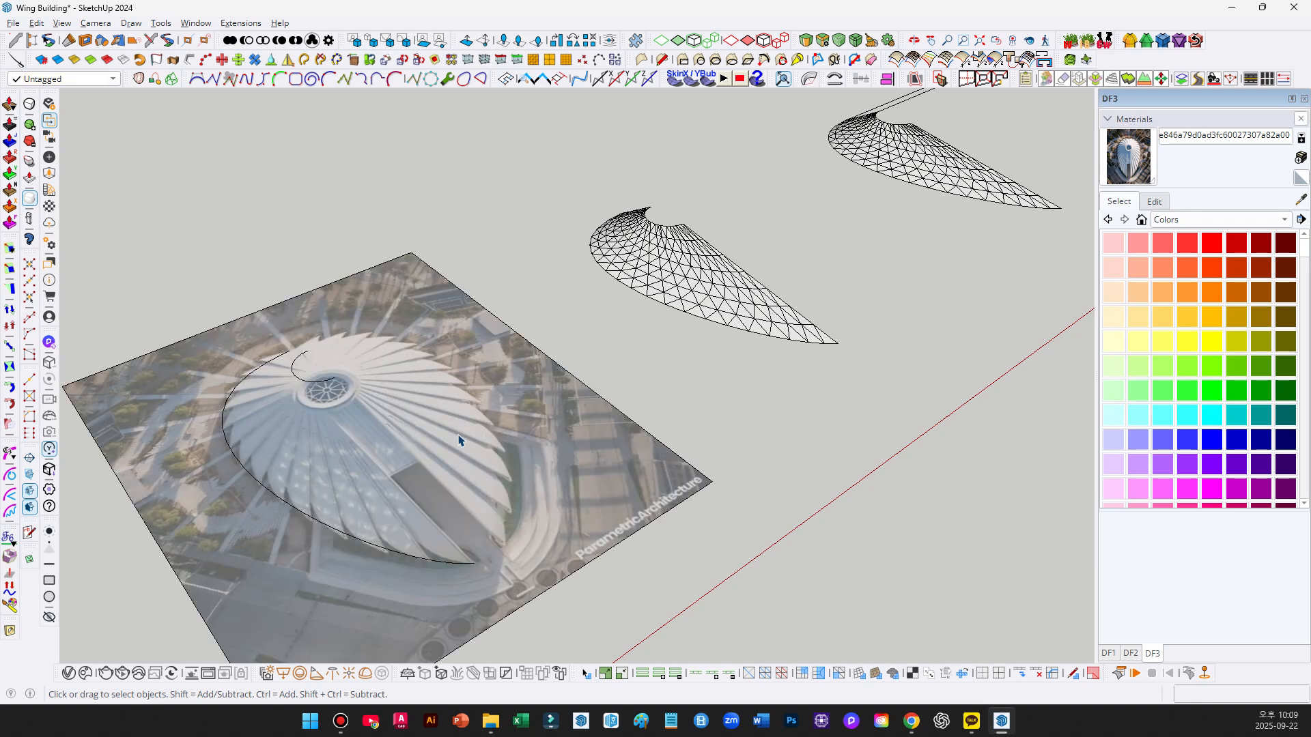
Examine the triangulated half-roof mesh nearest the photo and the divisions along its curved outer edge.
scroll(458, 441, "down", 3)
middle_click_drag(549, 389, 464, 451, "shift")
scroll(465, 449, "up", 3)
middle_click_drag(430, 340, 436, 404, "shift")
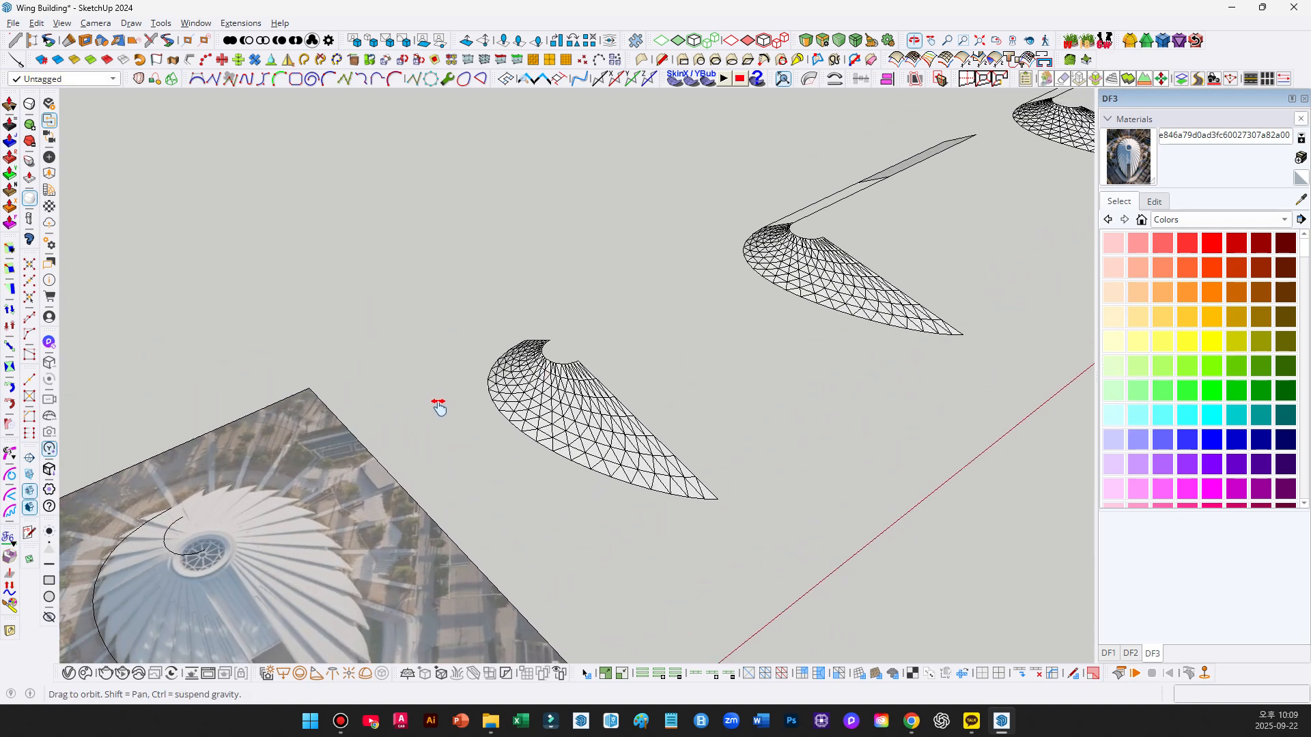
scroll(436, 404, "up", 2)
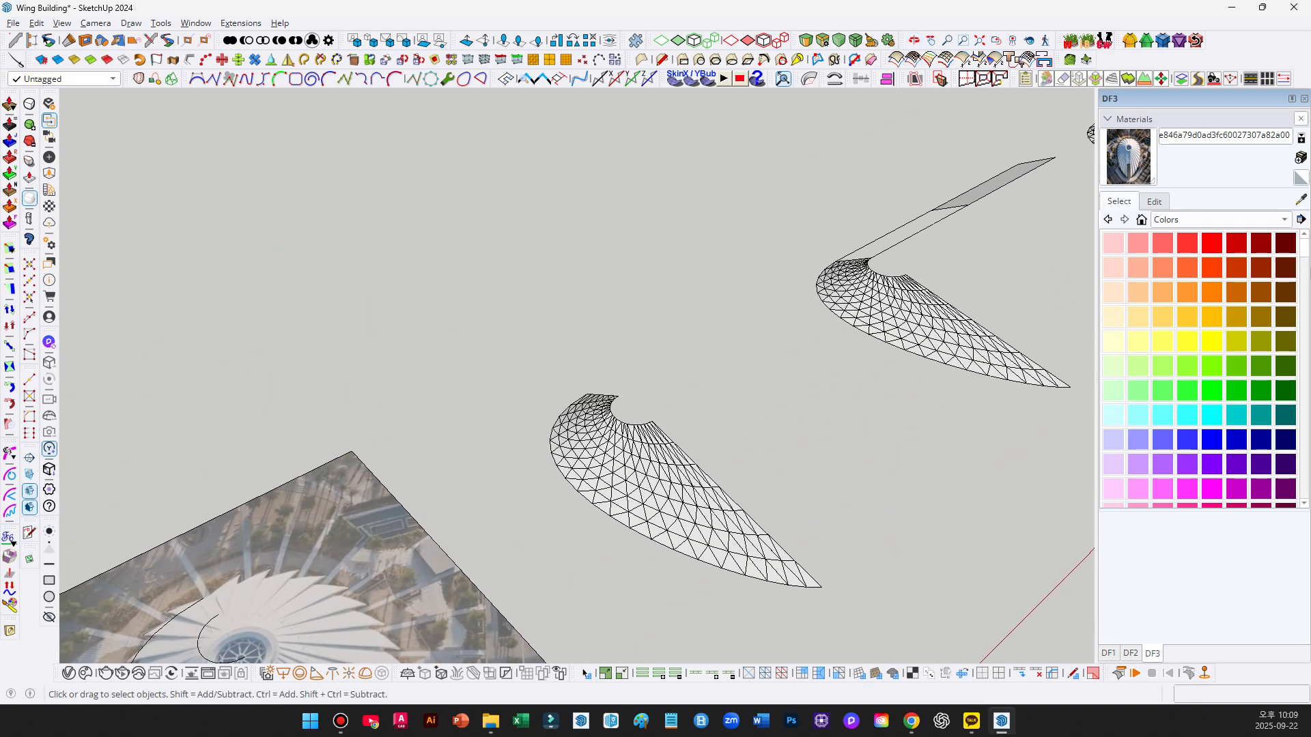
mouse_move(371, 254)
left_mouse_down()
mouse_move(429, 229)
mouse_move(429, 267)
left_mouse_up()
mouse_move(391, 287)
left_mouse_down()
mouse_move(418, 236)
mouse_move(477, 260)
left_mouse_up()
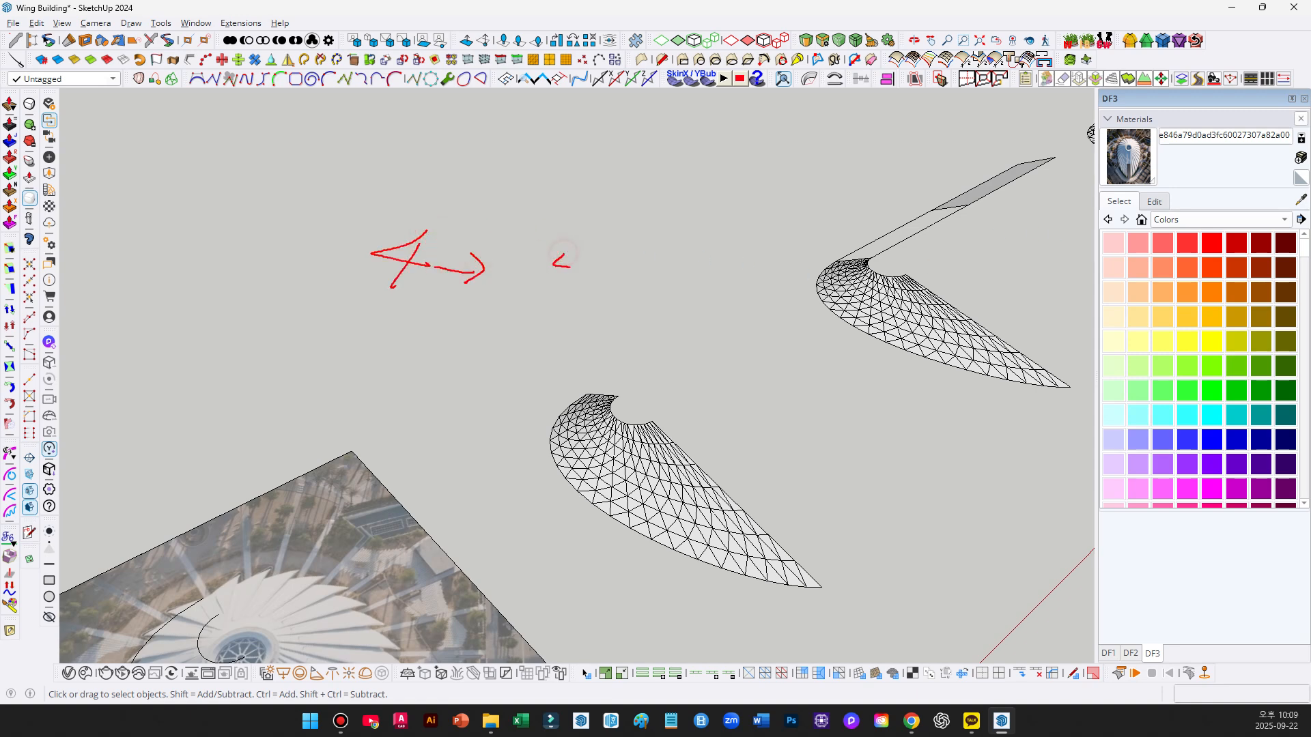
scroll(614, 406, "up", 6)
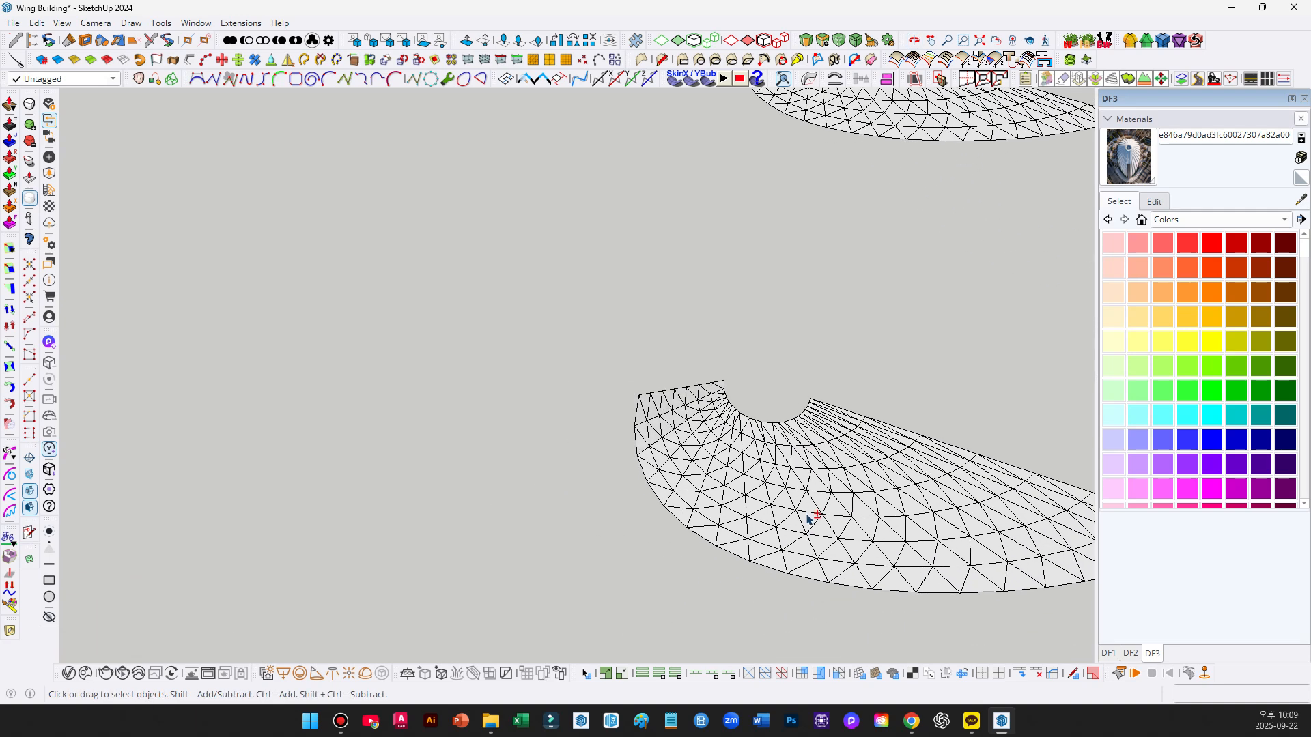
left_click(568, 493)
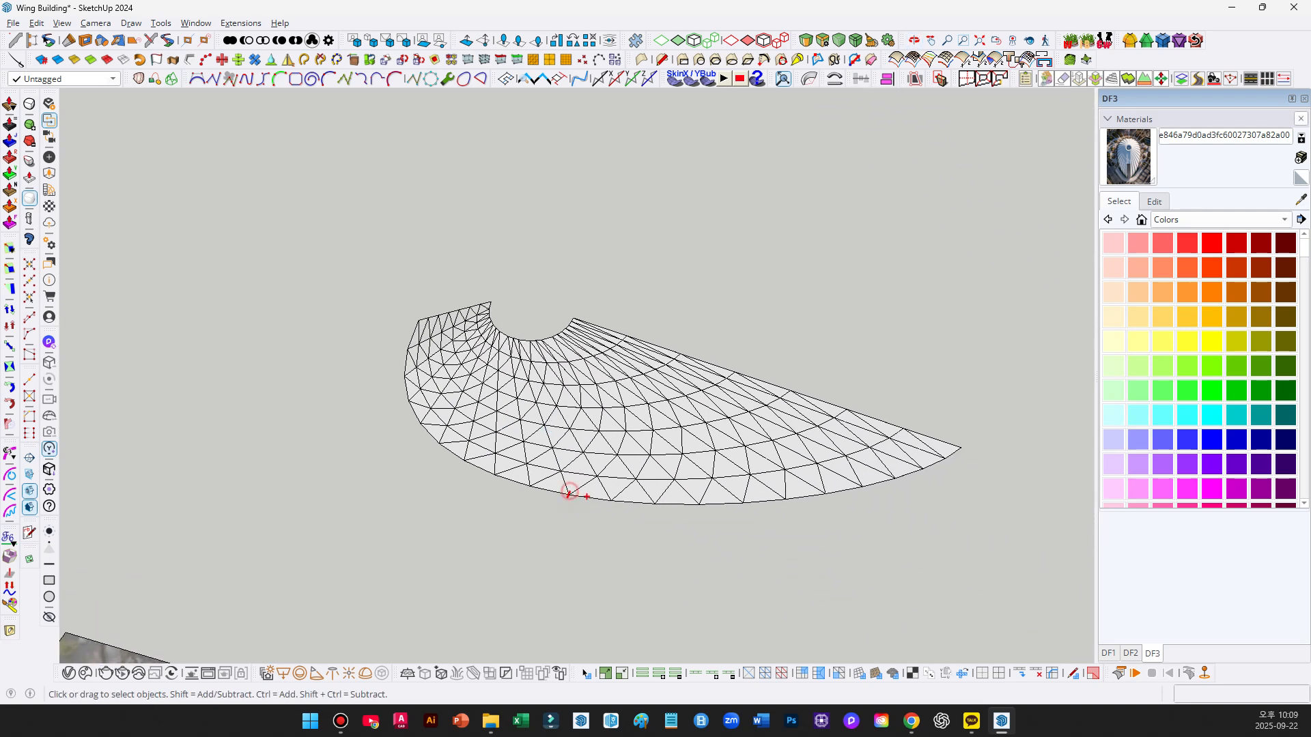
left_click(605, 503)
left_click(655, 506)
left_click(698, 506)
left_click(740, 504)
Soften the inner edges of the nearest half-roof mesh and examine the four corners of its outline.
left_click(576, 419)
left_click(222, 162)
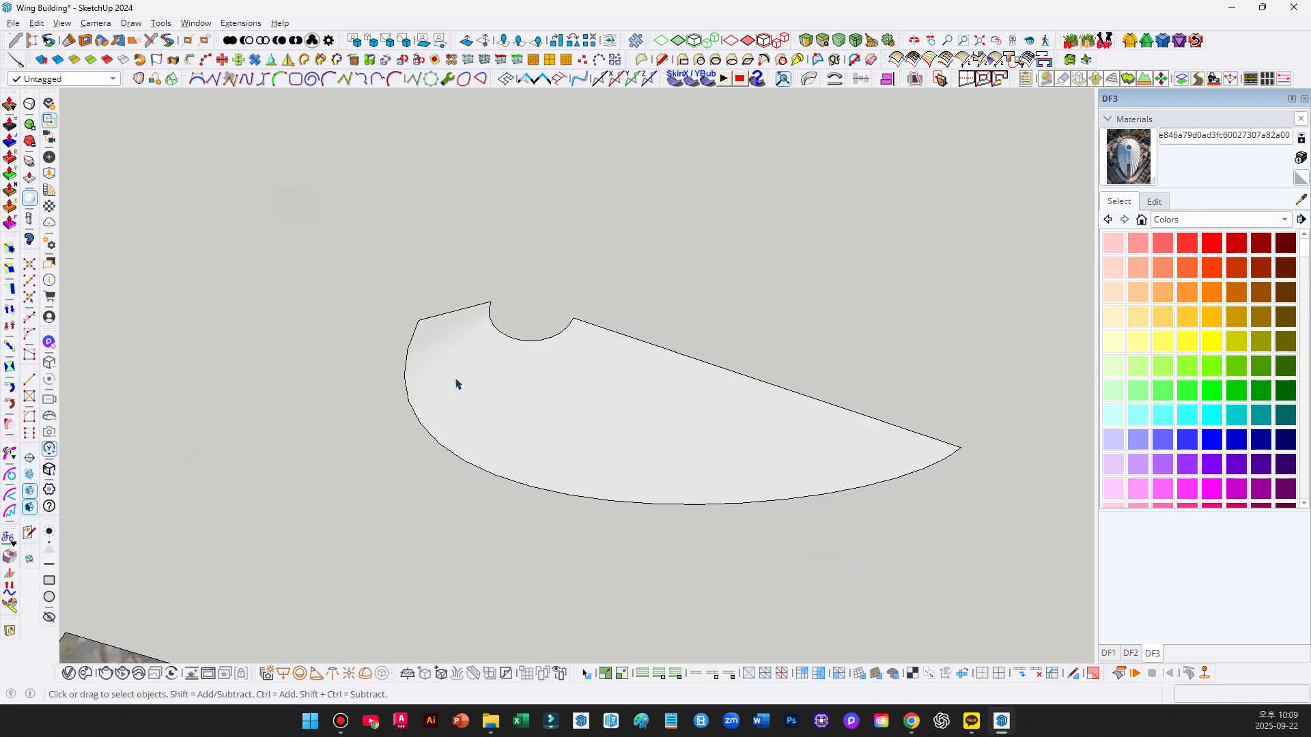
middle_click_drag(456, 381, 725, 433)
key("ctrl+2")
left_click_drag(461, 362, 455, 359)
left_click_drag(533, 341, 536, 319)
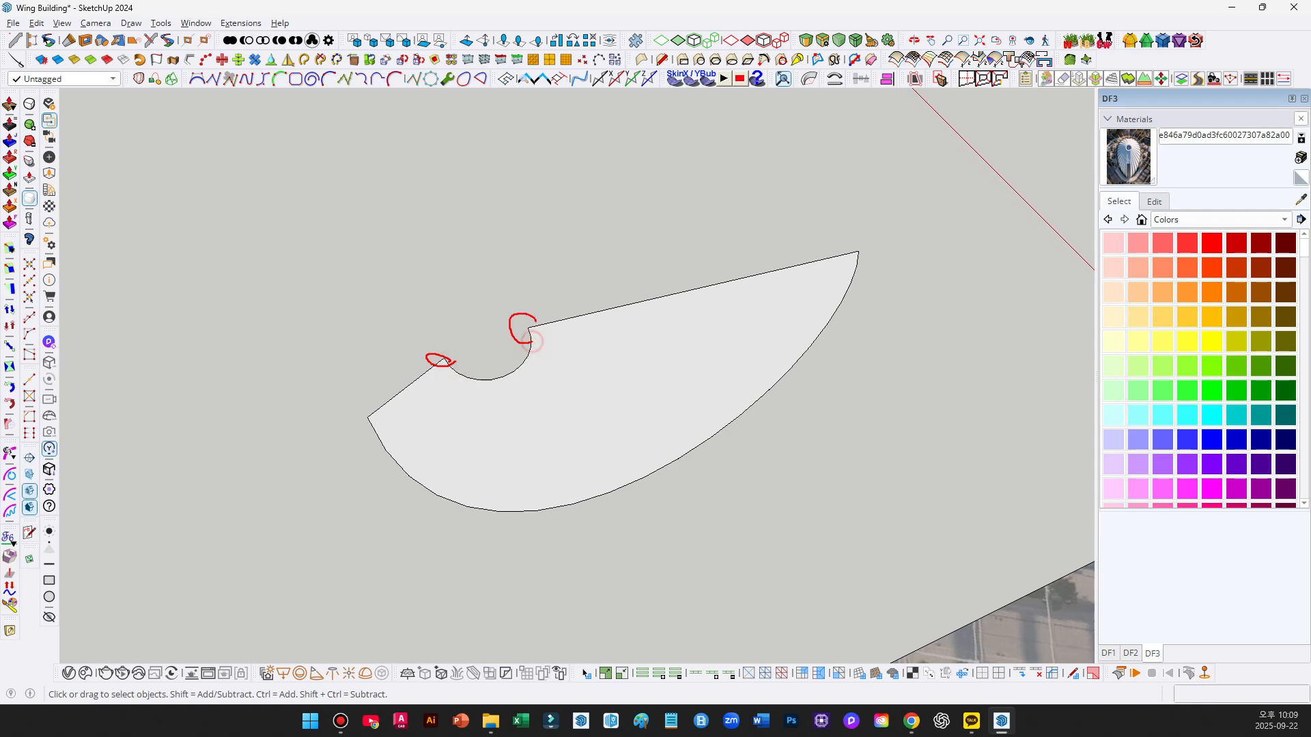
left_click_drag(825, 275, 856, 256)
left_click_drag(398, 415, 403, 423)
key("Escape")
middle_click_drag(661, 430, 539, 409)
Undo the softening of the half-roof mesh's inner edges.
key("ctrl+z")
scroll(538, 410, "down", 2)
key("ctrl+z")
key("ctrl+z")
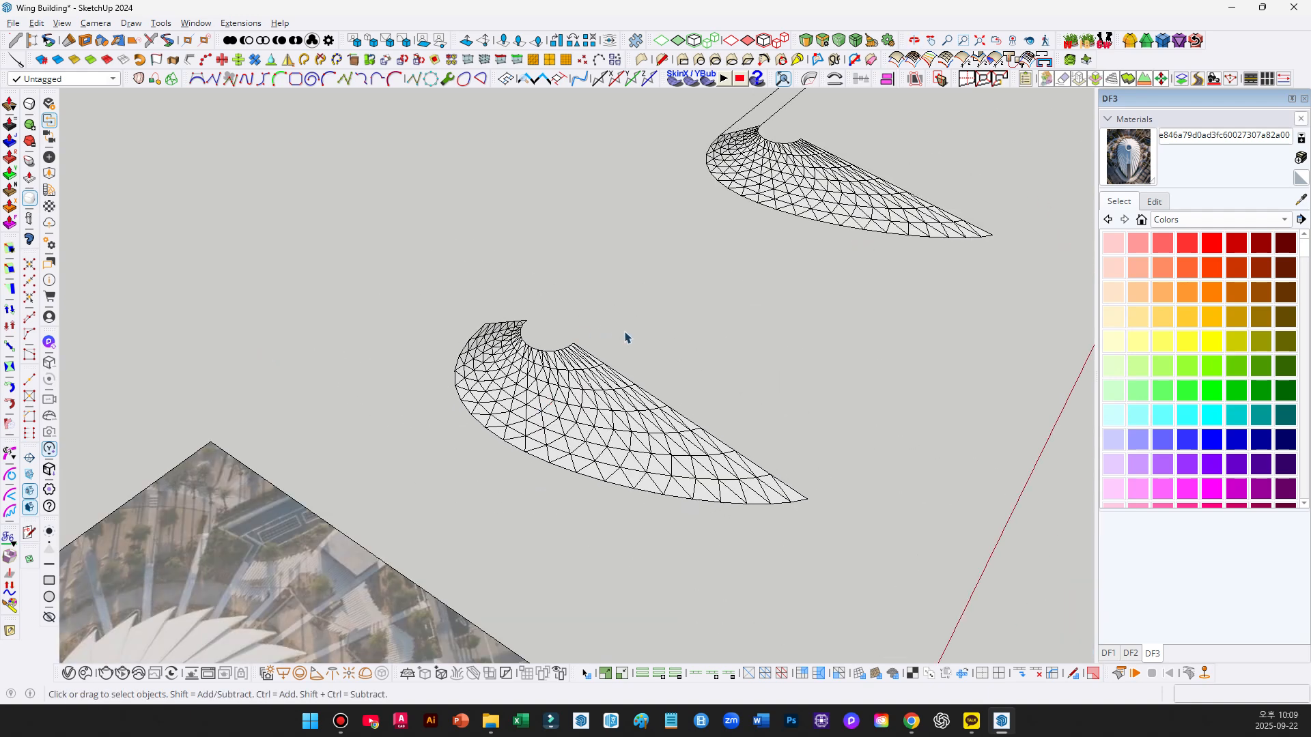
Compare the nearest half-roof mesh with the next one and examine the strip extending from that mesh's rear edge.
middle_click_drag(625, 338, 714, 417)
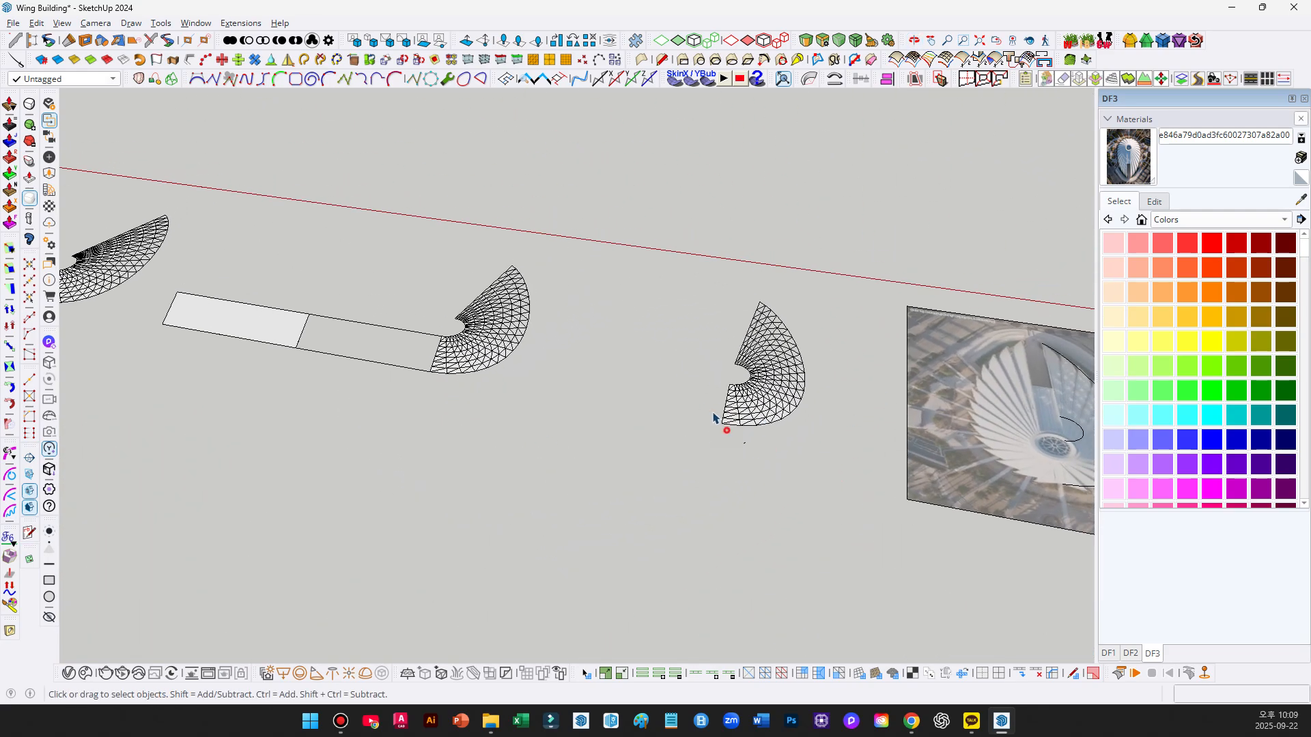
left_click(729, 413)
left_click(375, 358)
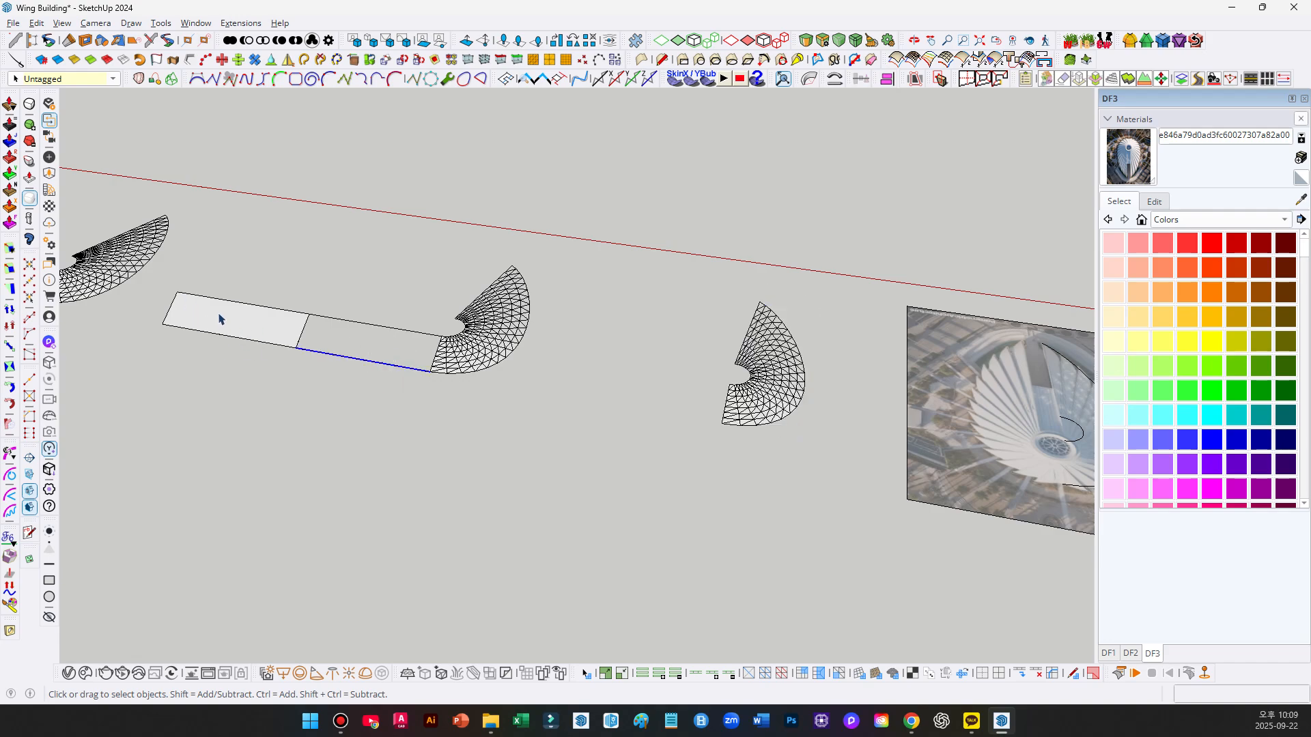
key("super+d")
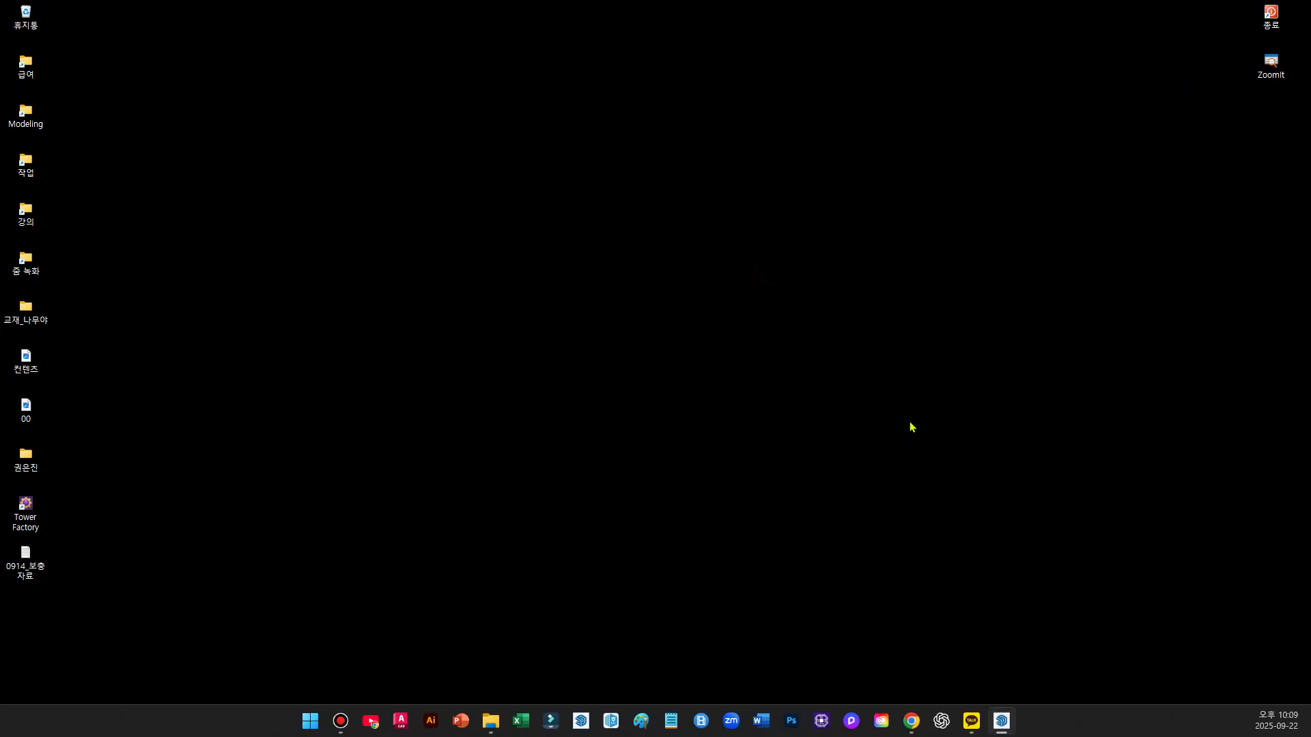
left_click(1002, 724)
mouse_move(330, 322)
middle_mouse_down()
mouse_move(313, 353)
mouse_move(262, 344)
middle_mouse_up()
middle_click_drag(302, 400, 537, 433)
middle_click_drag(729, 426, 731, 352)
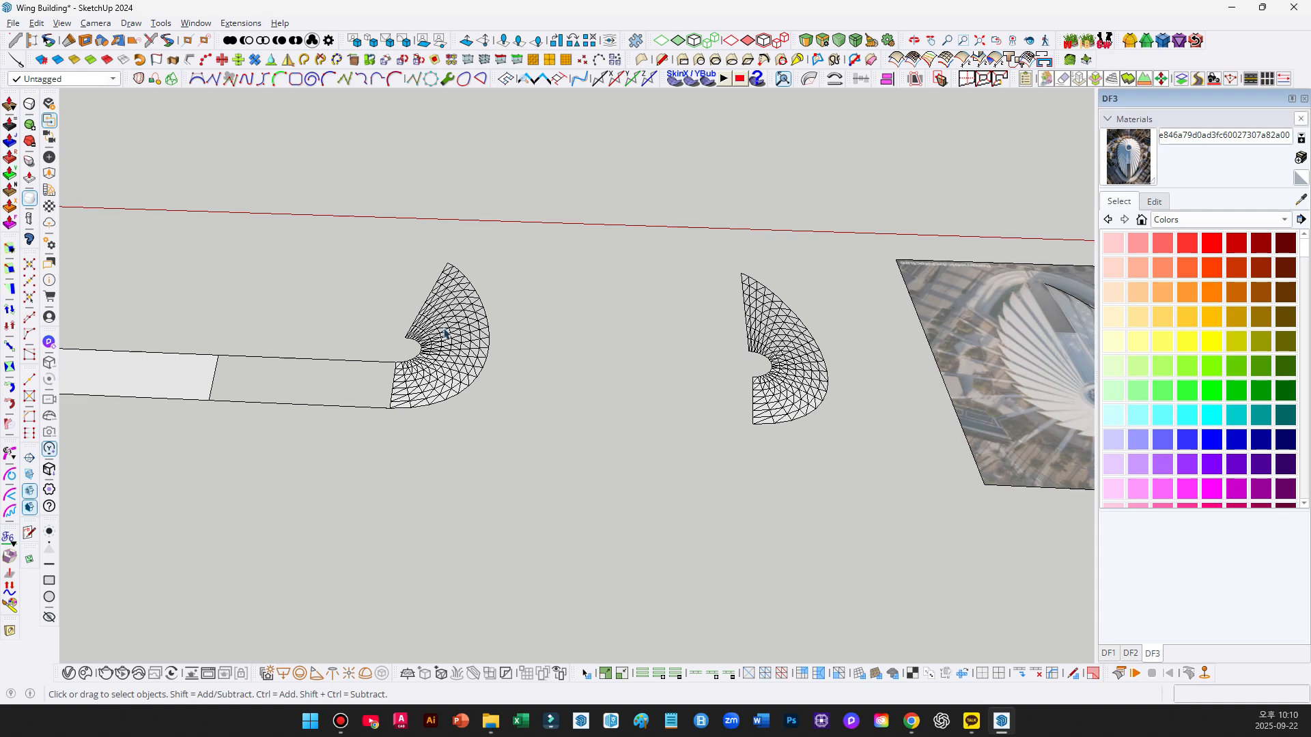
Examine the flat strip attached to the half-roof mesh, from their shared edge to the strip's far end.
mouse_move(406, 335)
left_mouse_down()
mouse_move(456, 265)
mouse_move(487, 381)
mouse_move(400, 374)
left_mouse_up()
middle_click_drag(359, 383, 316, 357)
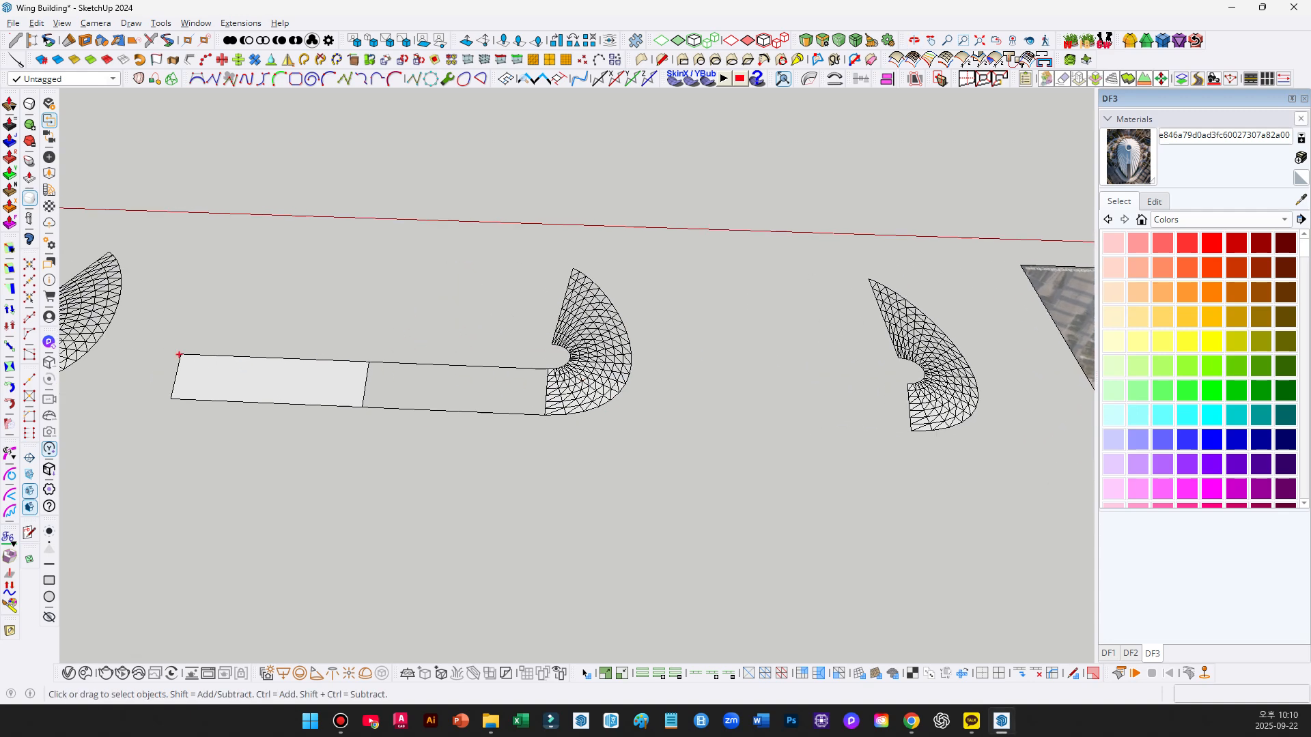
mouse_move(178, 355)
left_mouse_down()
mouse_move(320, 410)
mouse_move(326, 365)
left_mouse_up()
scroll(471, 316, "down", 2)
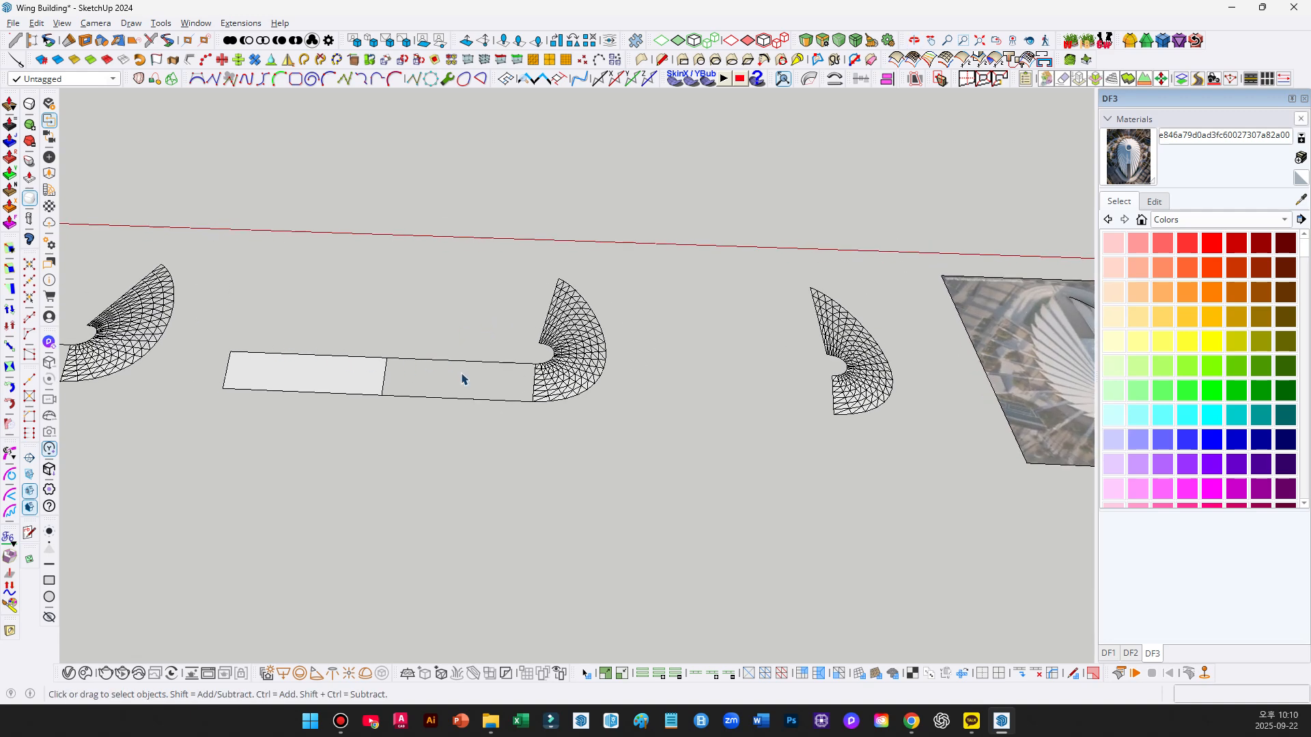
scroll(581, 368, "up", 2)
Soften the inner edges of the triangulated half-roof mesh attached to the flat strip.
left_click(591, 298)
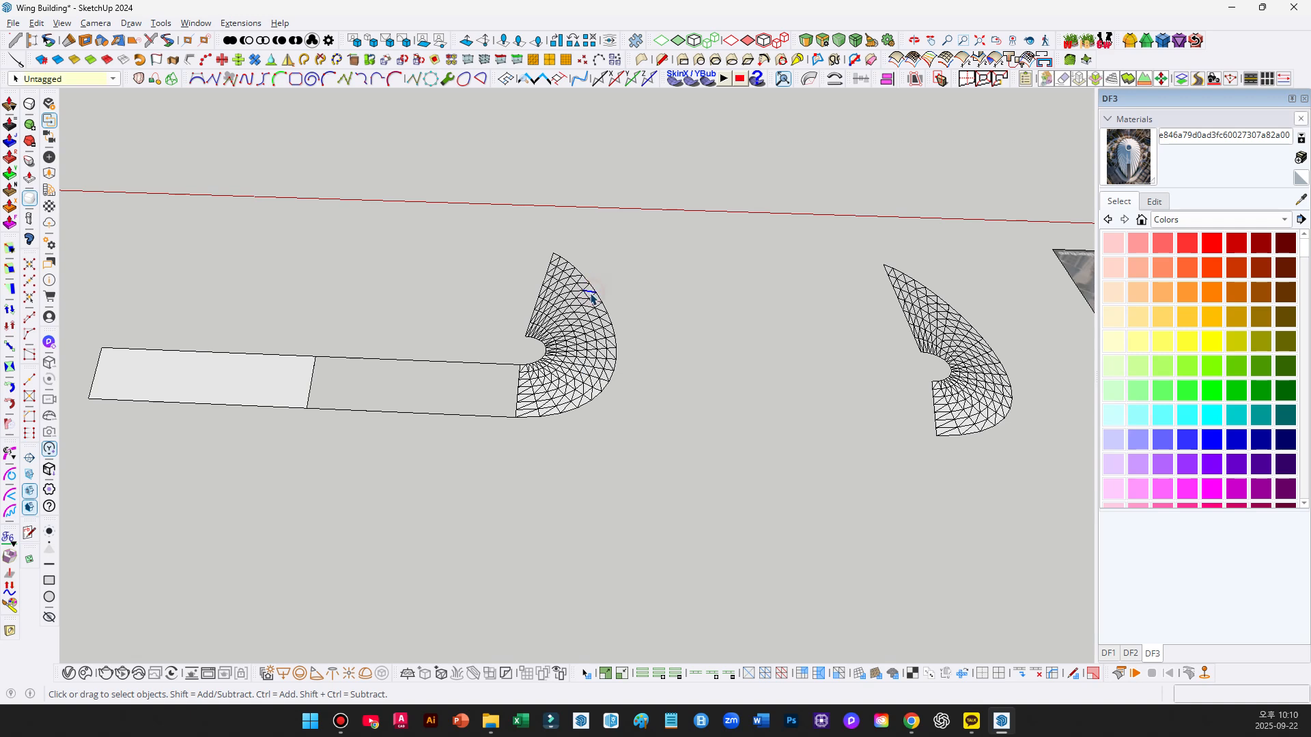
triple_click(591, 297)
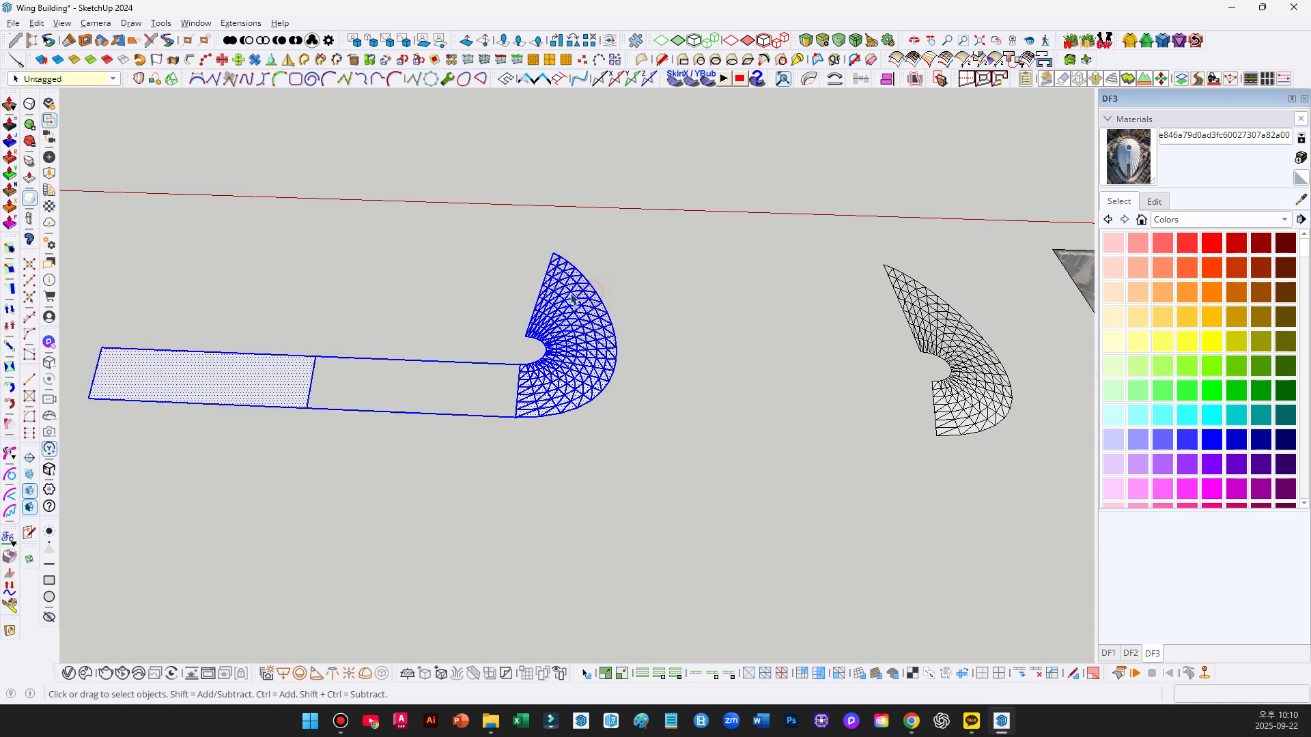
left_click(139, 82)
Select only the outer curve's edges on the softened half-roof mesh and read their combined length.
left_click_drag(544, 225, 713, 402)
left_click(517, 396, "shift")
left_click(594, 409, "shift")
left_click(523, 407, "ctrl+shift")
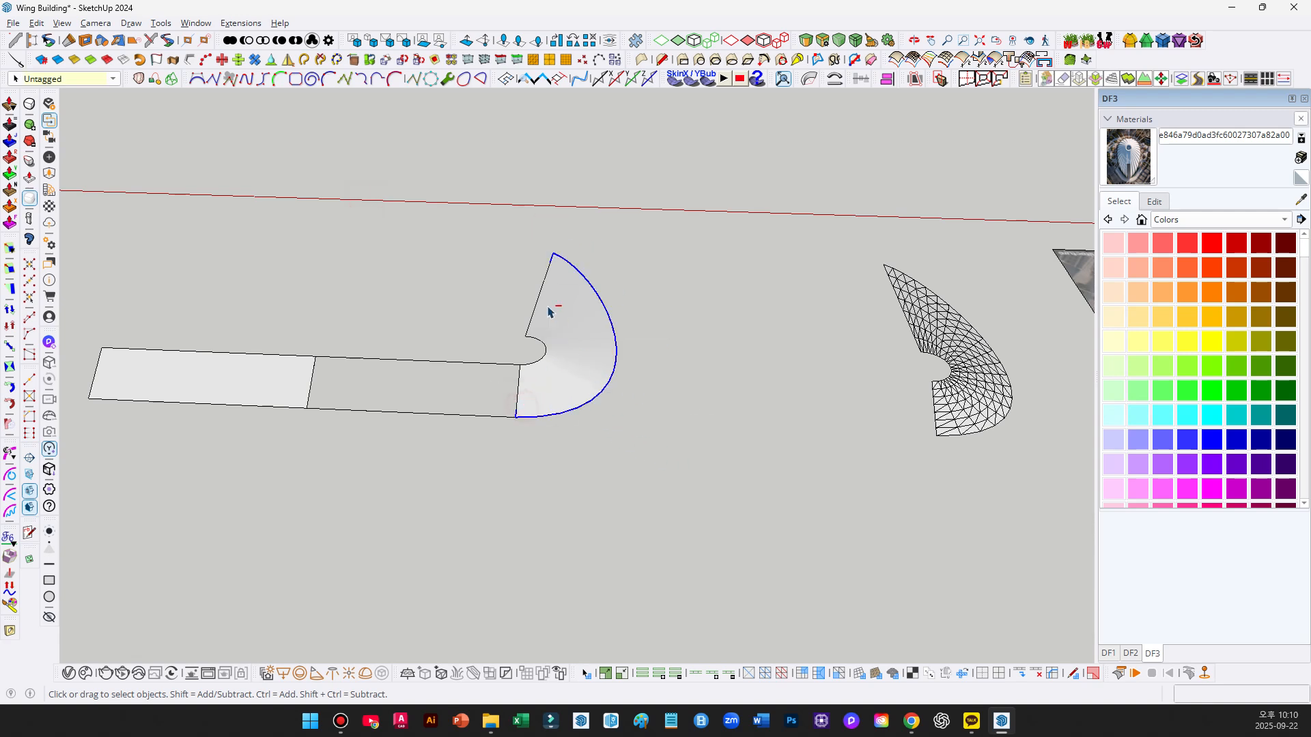
left_click(519, 416, "ctrl+shift")
left_click(550, 259, "ctrl+shift")
left_click(555, 256, "ctrl")
left_click(558, 257, "ctrl")
left_click(1112, 654)
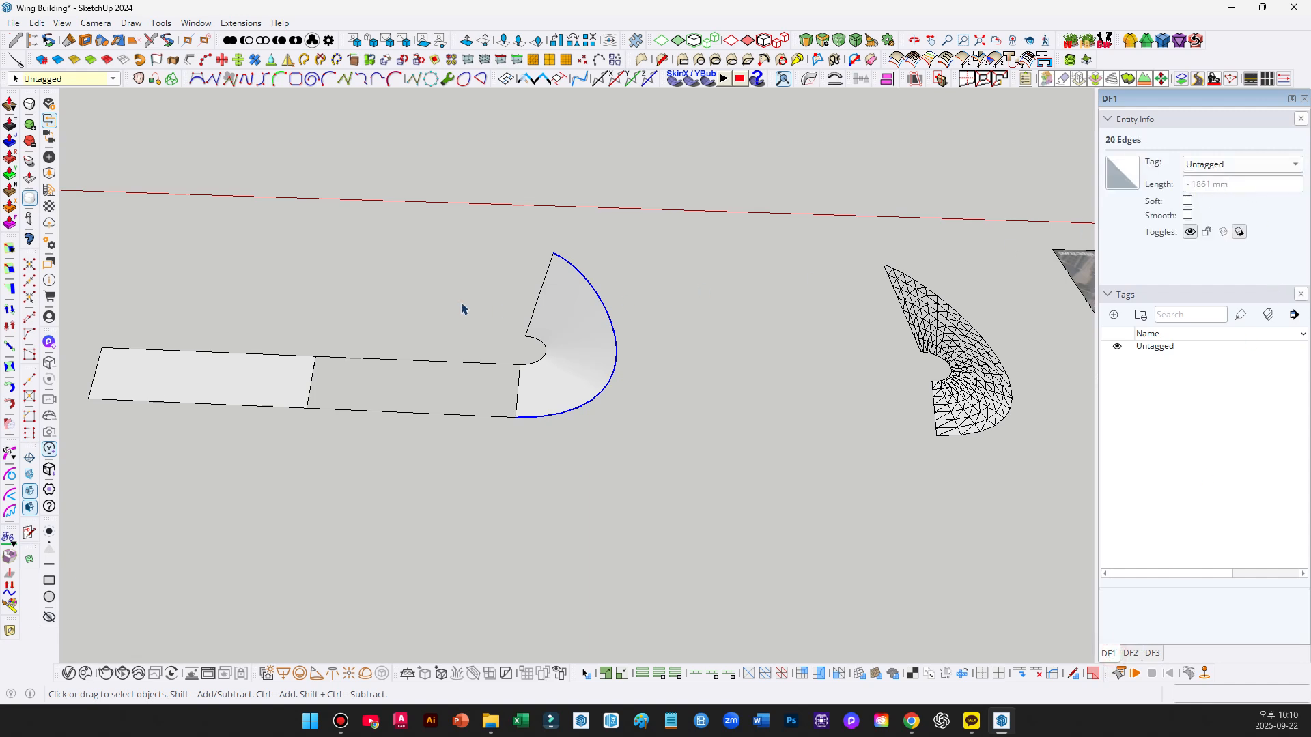
Measure the long edge of the light rectangle with Tape Measure and compare it with the mesh's outer curve length.
key("t")
left_click(101, 348)
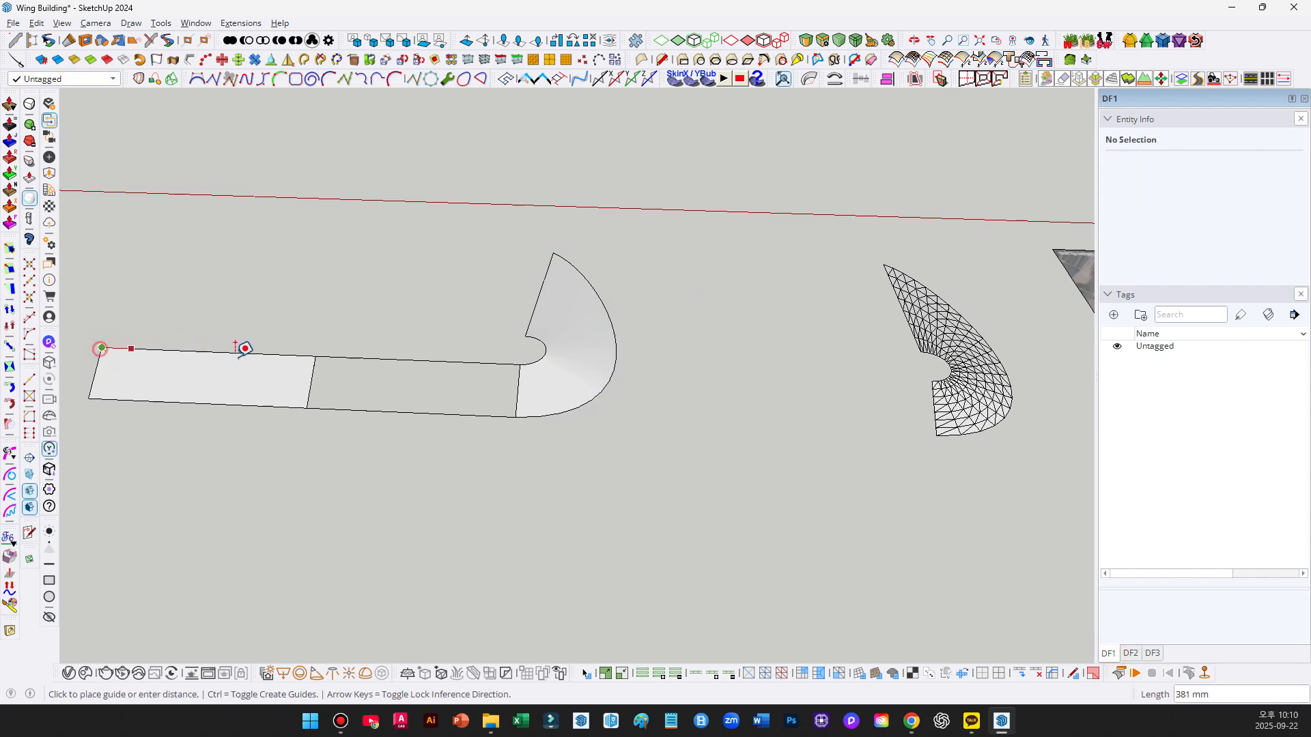
key("space")
middle_click_drag(321, 346, 483, 345, "shift")
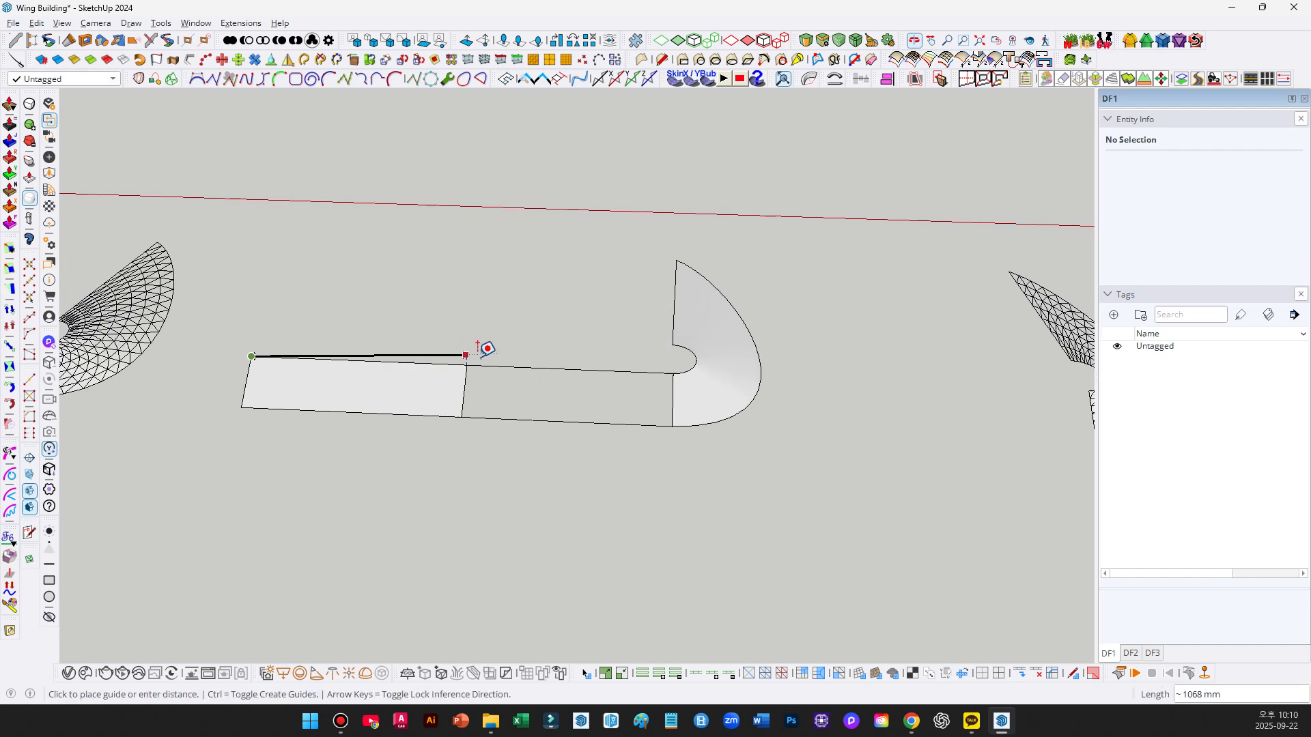
mouse_move(728, 315)
left_mouse_down()
mouse_move(717, 331)
mouse_move(758, 359)
left_mouse_up()
left_click_drag(344, 317, 325, 340)
mouse_move(360, 332)
left_mouse_down()
mouse_move(373, 349)
mouse_move(365, 329)
left_mouse_up()
mouse_move(404, 315)
left_mouse_down()
mouse_move(399, 341)
mouse_move(429, 330)
left_mouse_up()
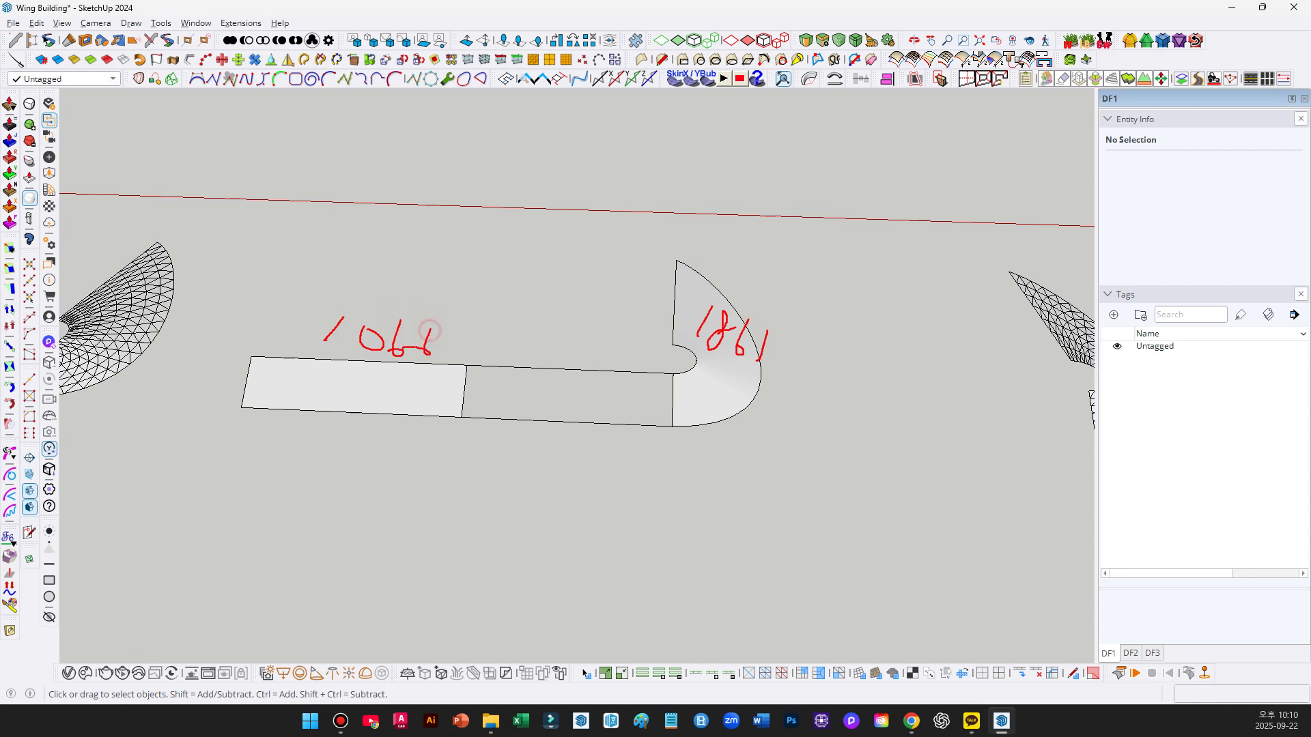
Examine the three parts of the softened model: the end rectangle, the connecting edges and the half-roof mesh.
key("space")
scroll(628, 346, "down", 3)
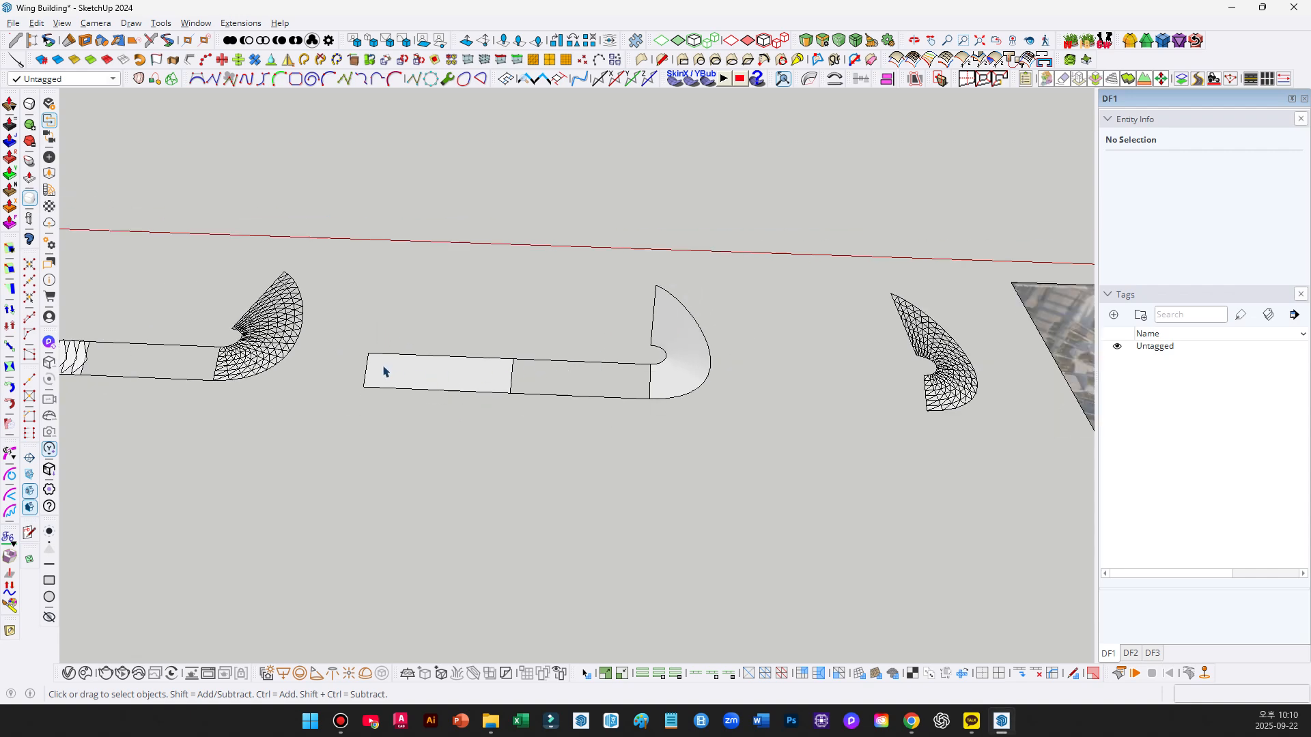
mouse_move(365, 352)
left_mouse_down()
mouse_move(470, 391)
mouse_move(646, 308)
left_mouse_up()
mouse_move(580, 351)
middle_mouse_down("shift")
mouse_move(712, 390)
mouse_move(649, 392)
middle_mouse_up("shift")
scroll(729, 372, "up", 2)
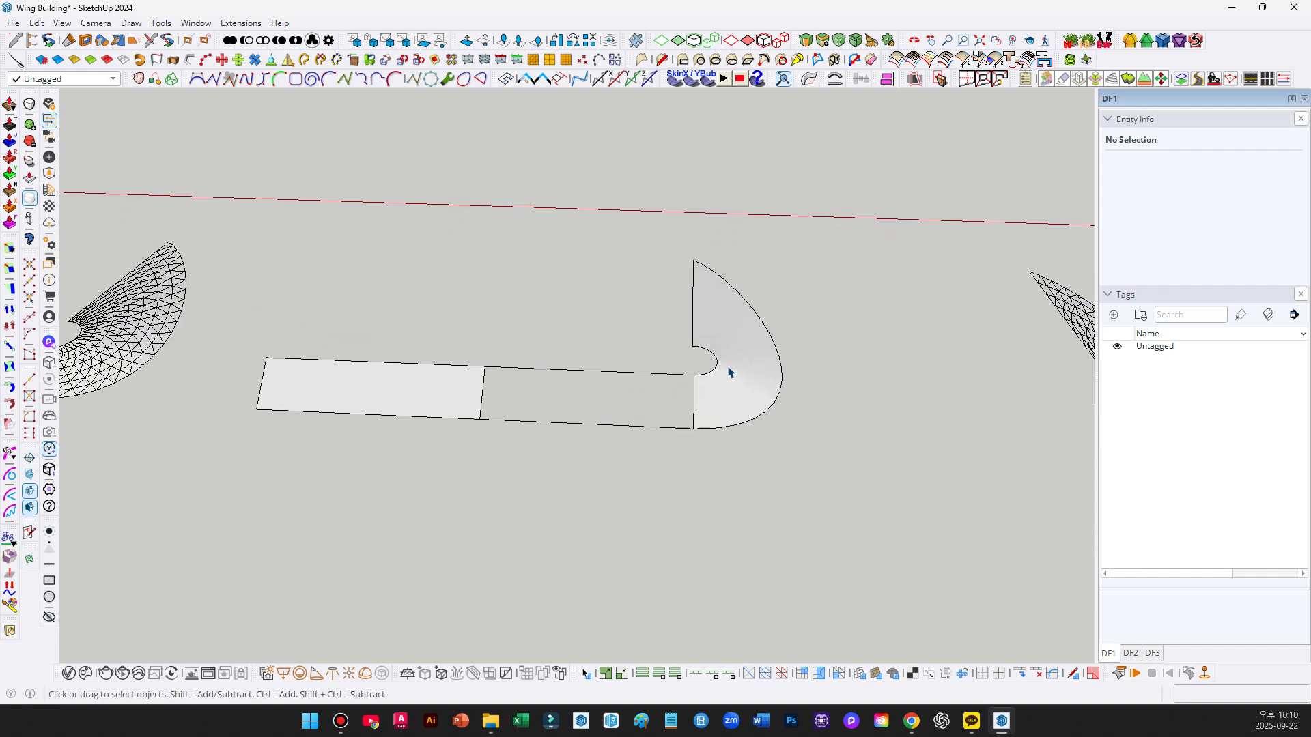
left_click_drag(237, 338, 515, 445)
left_click_drag(675, 231, 841, 462)
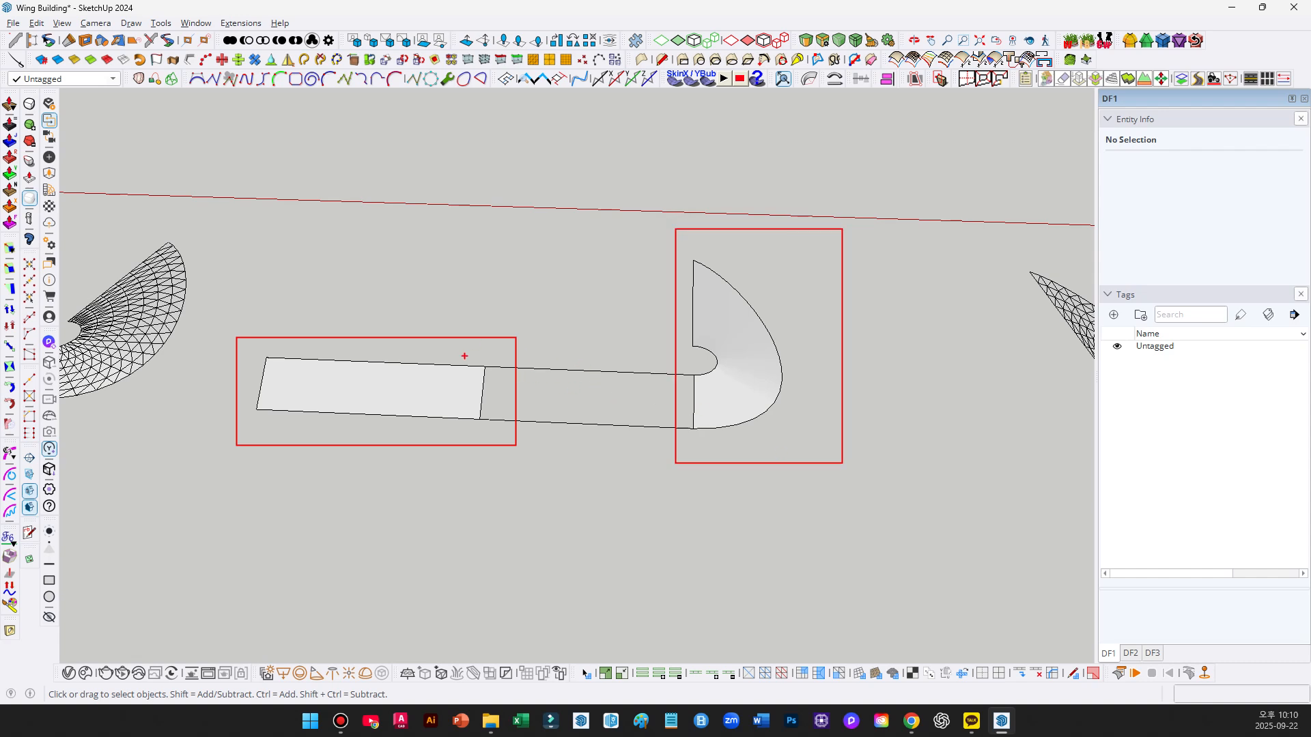
left_click_drag(474, 356, 705, 438)
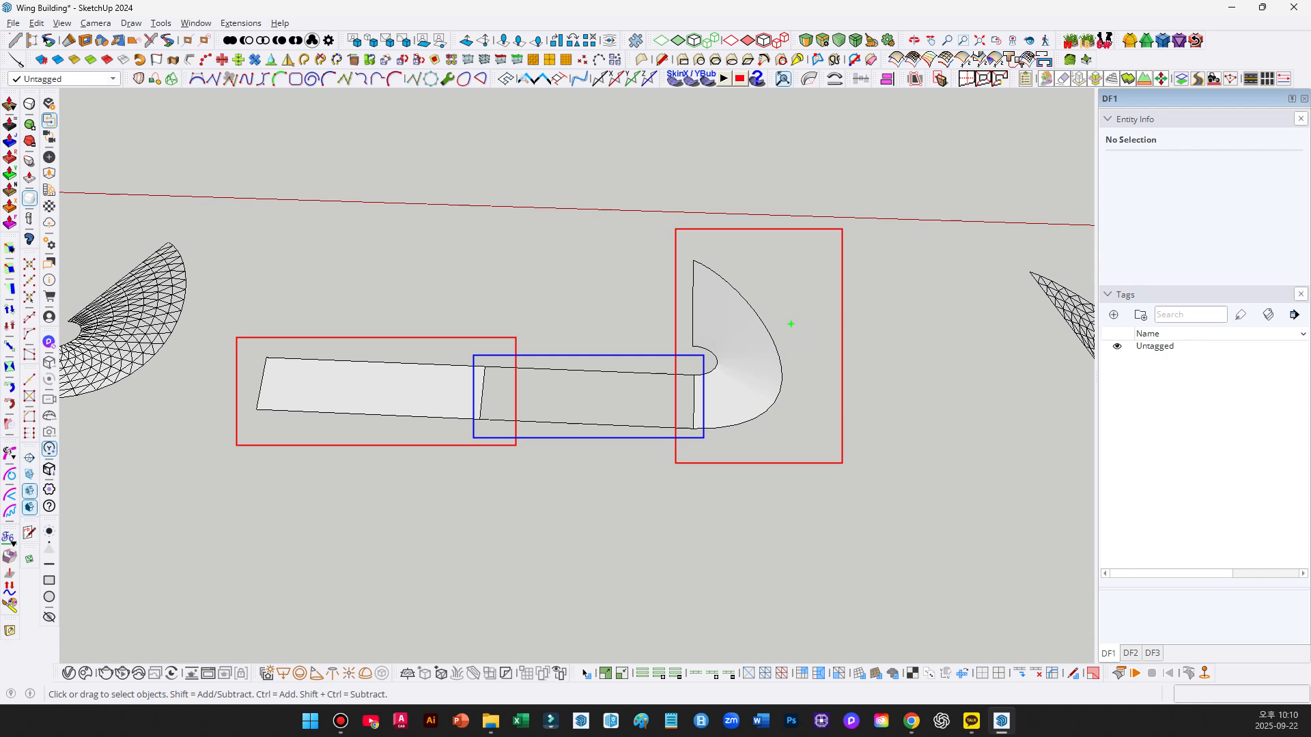
mouse_move(790, 324)
left_mouse_down()
mouse_move(775, 342)
mouse_move(751, 322)
mouse_move(787, 342)
left_mouse_up()
left_click_drag(314, 379, 310, 402)
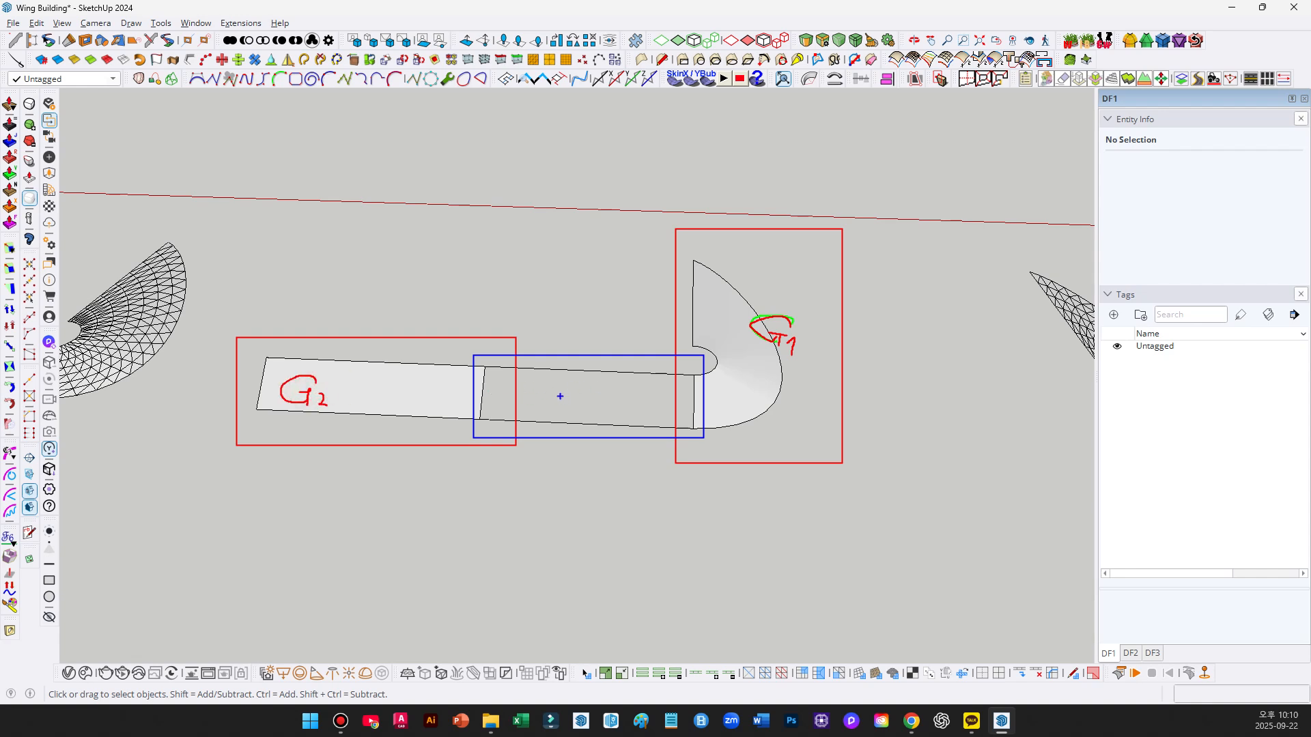
mouse_move(559, 388)
left_mouse_down()
mouse_move(546, 414)
mouse_move(567, 408)
left_mouse_up()
mouse_move(592, 188)
left_mouse_down()
mouse_move(188, 326)
mouse_move(877, 522)
mouse_move(794, 225)
left_mouse_up()
key("Escape")
Copy the triangulated half-roof group with its flat strip along the green axis into the empty space in front.
mouse_move(785, 462)
left_mouse_down()
mouse_move(301, 82)
mouse_move(224, 198)
left_mouse_up()
scroll(603, 303, "down", 2)
middle_click_drag(621, 313, 804, 326, "shift")
left_click(356, 359)
middle_click_drag(333, 367, 518, 373, "shift")
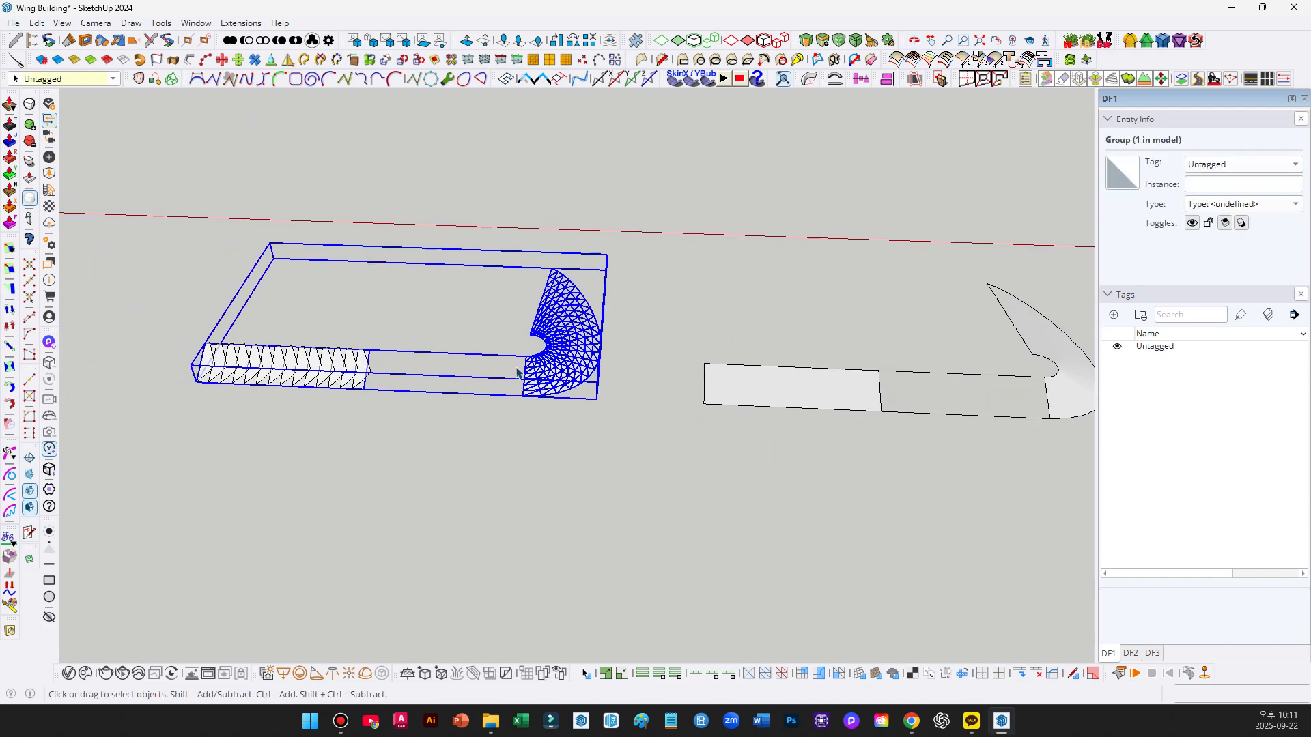
scroll(550, 364, "down", 4)
key("m")
middle_click_drag(594, 424, 637, 347, "shift")
left_click(638, 347)
key("ctrl")
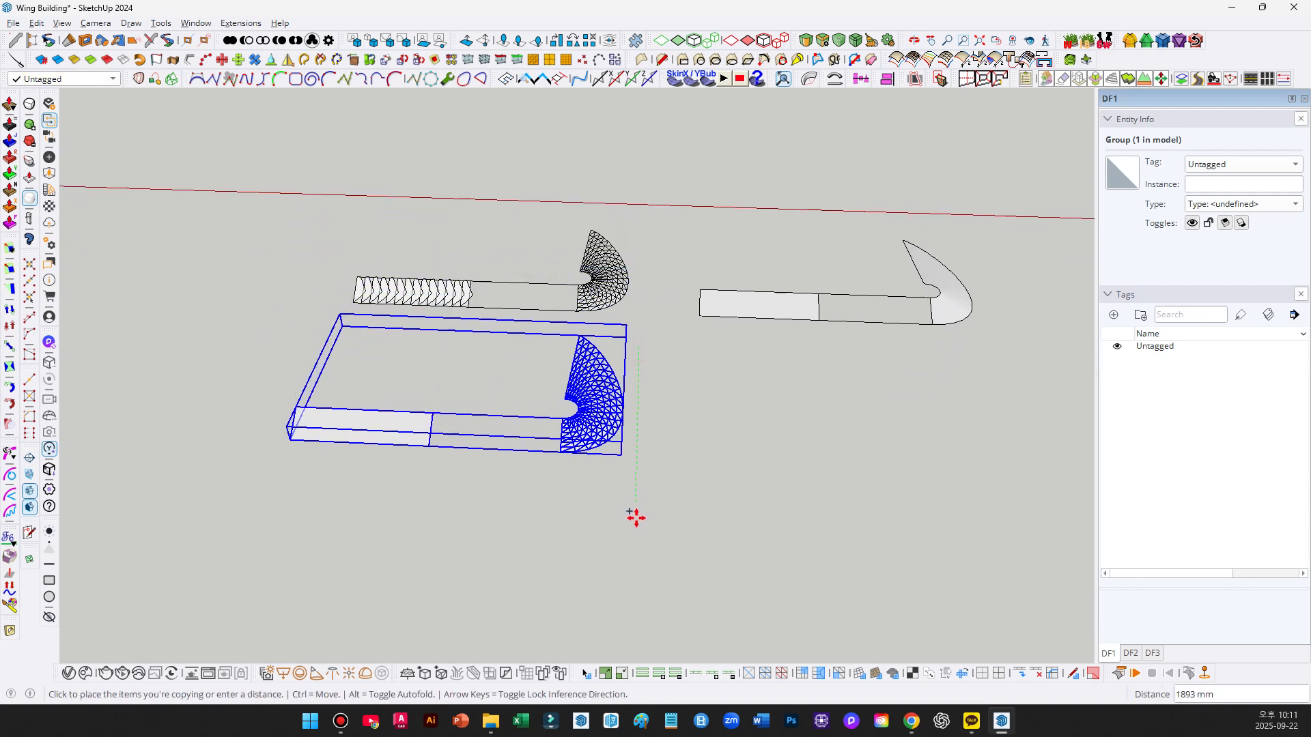
left_click(629, 547)
key("space")
left_click(605, 466)
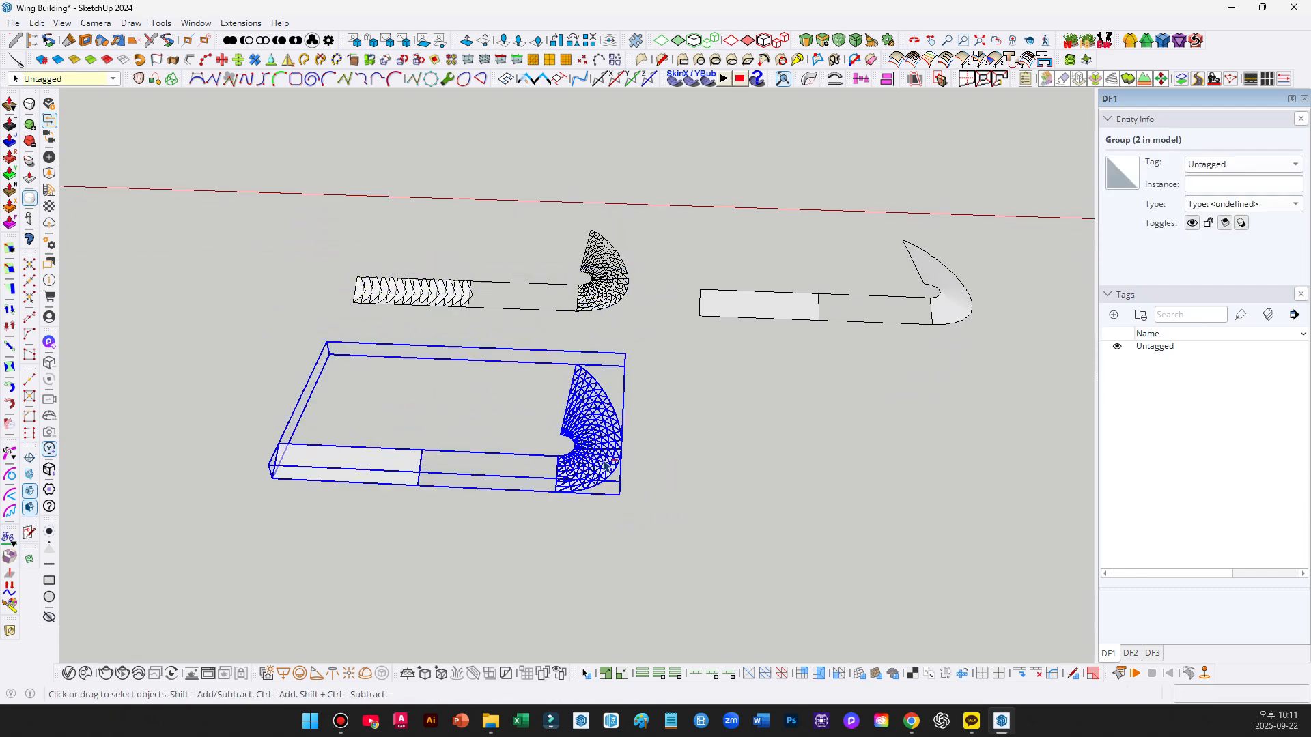
Explode the copied half-roof group and move its triangulated mesh away from the connecting edges.
key("x")
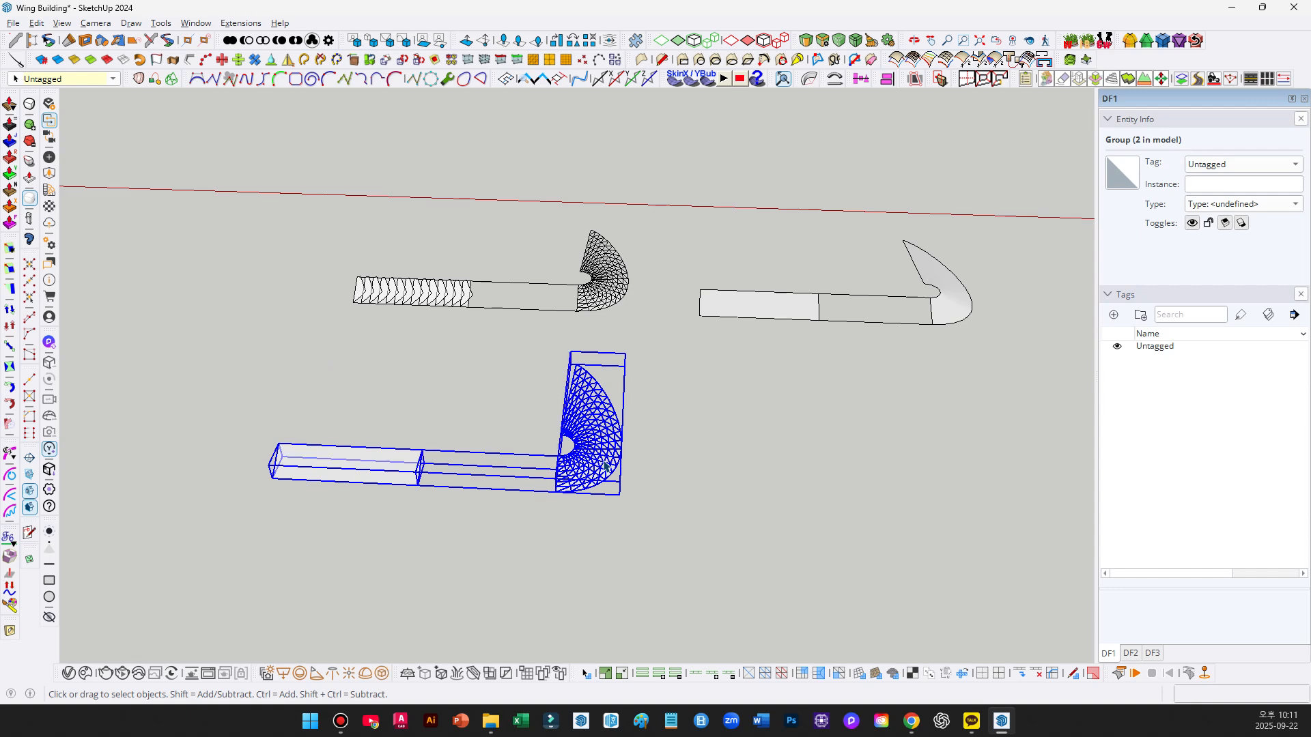
left_click(673, 443)
left_click(620, 426)
key("m")
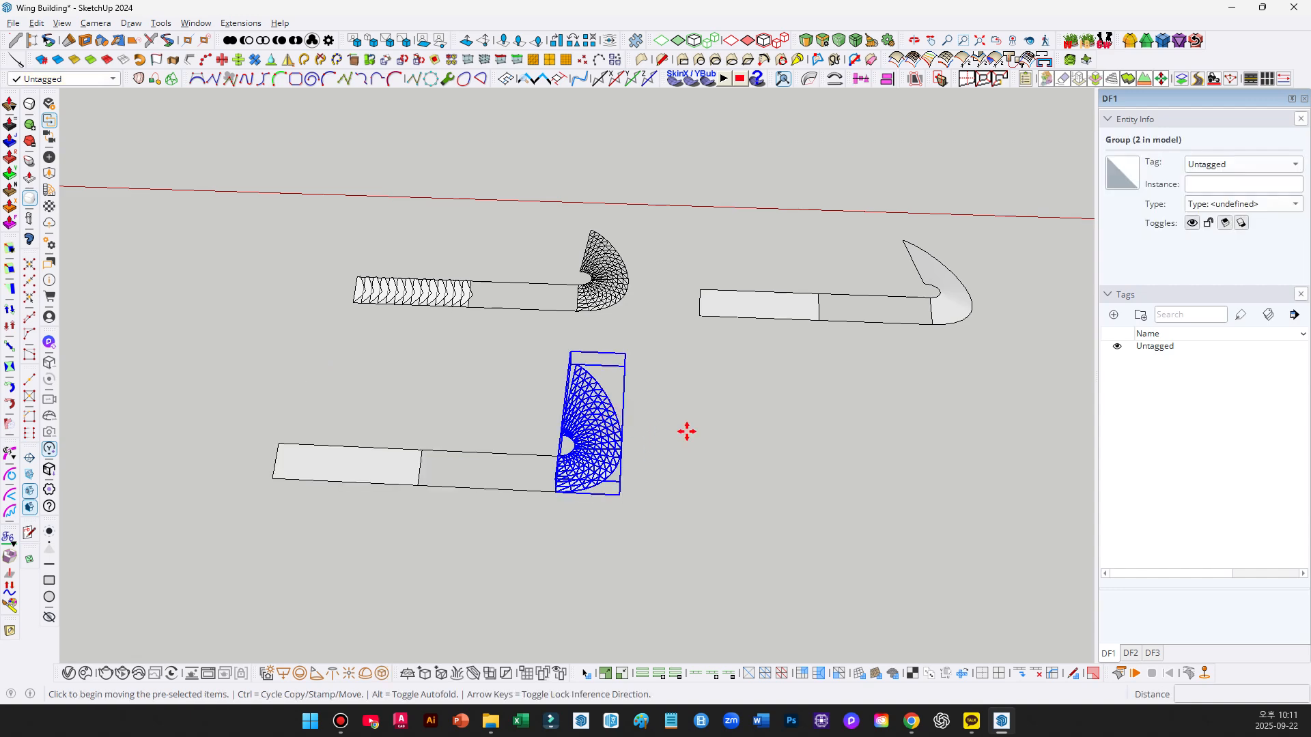
left_click(687, 434)
left_click(711, 434)
Separate the copy's connecting edges and end rectangle by moving each group slightly apart.
key("space")
left_click(519, 492)
key("m")
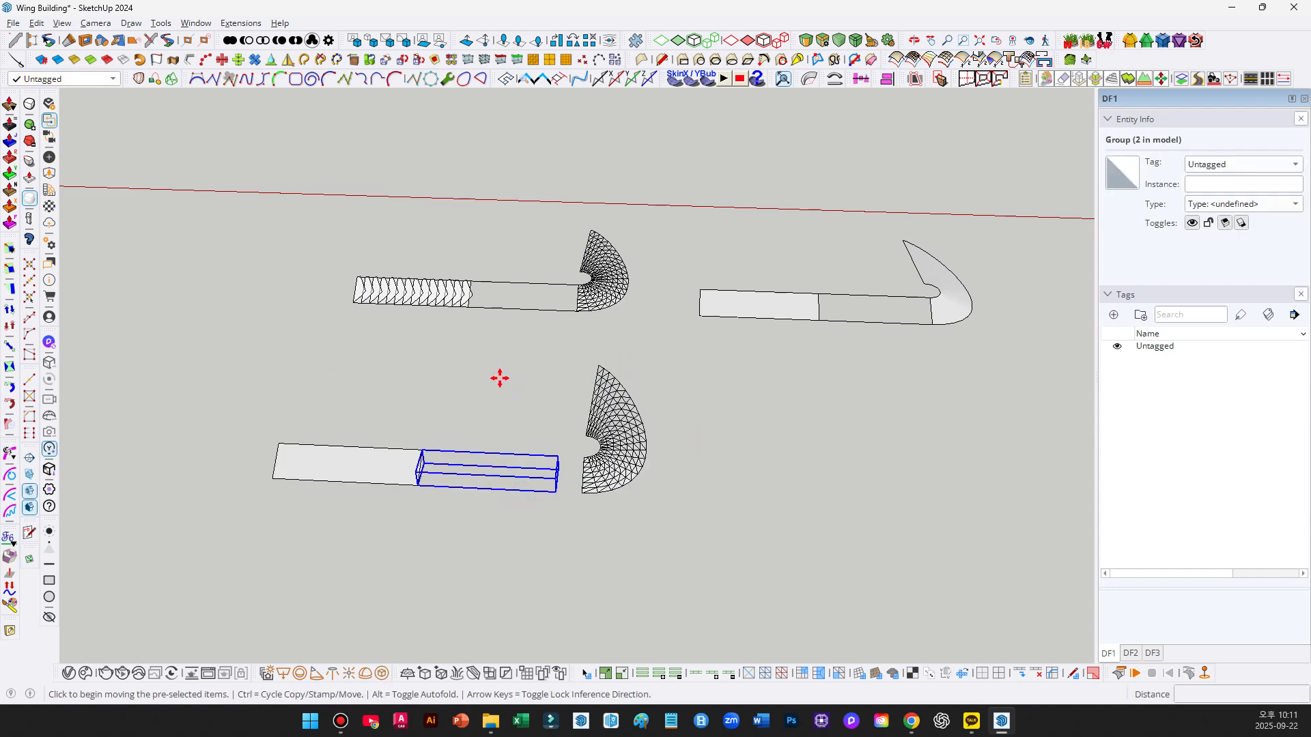
left_click(498, 375)
left_click(510, 375)
key("space")
left_click(369, 468)
key("m")
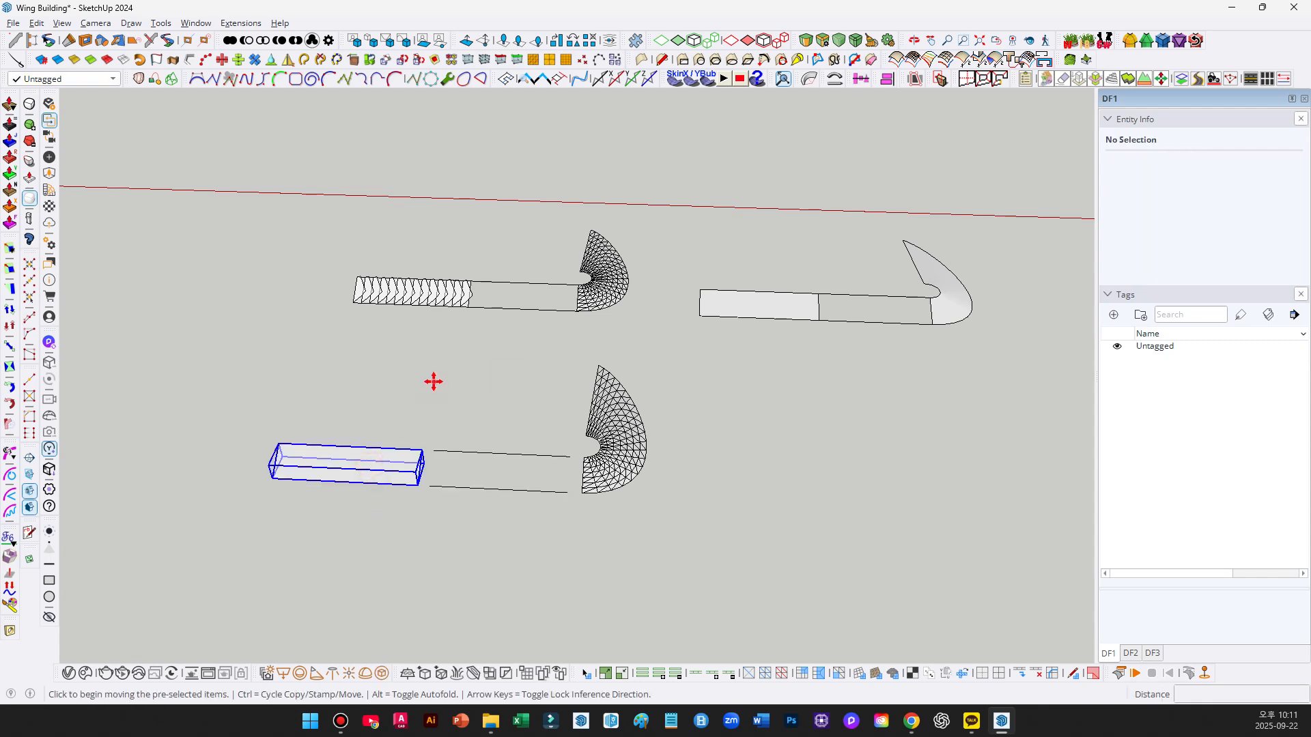
left_click(431, 381)
left_click(415, 385)
key("space")
left_click(387, 536)
Undo the separation and explosion of the copied half-roof group and delete the copy.
key("ctrl+z")
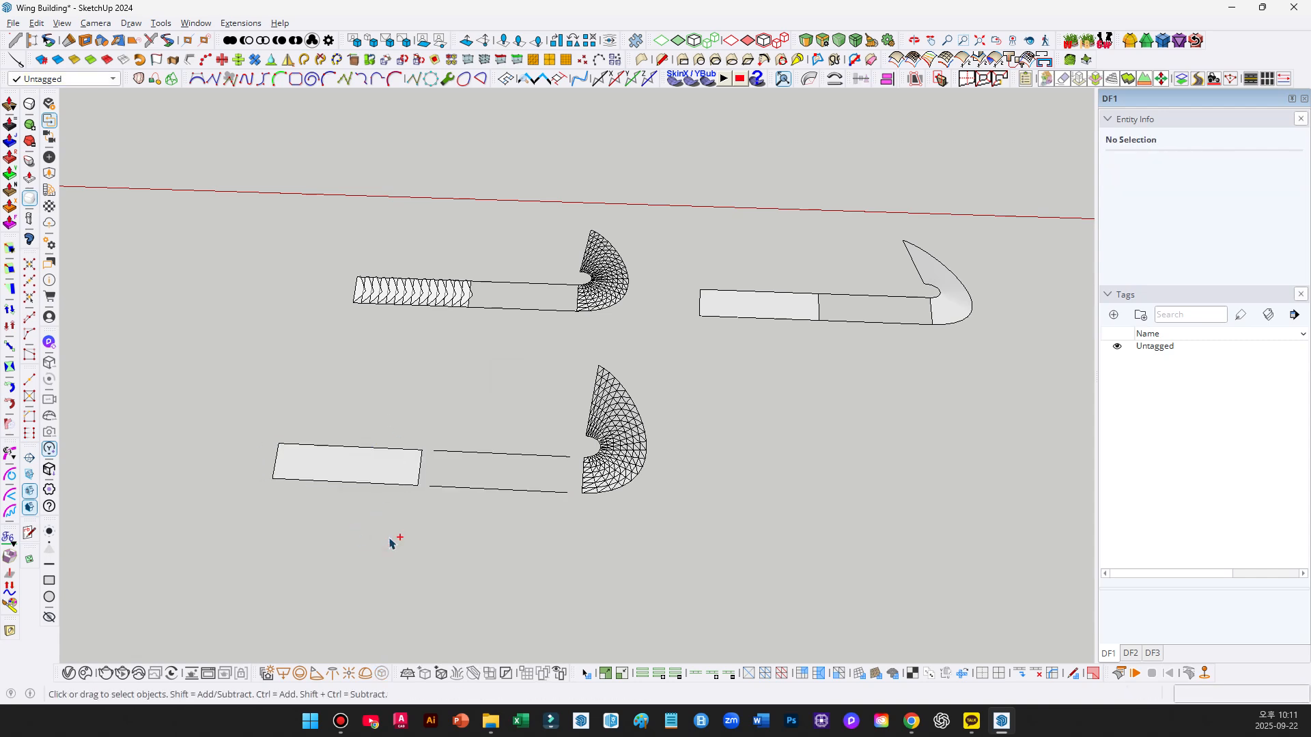
key("ctrl+z")
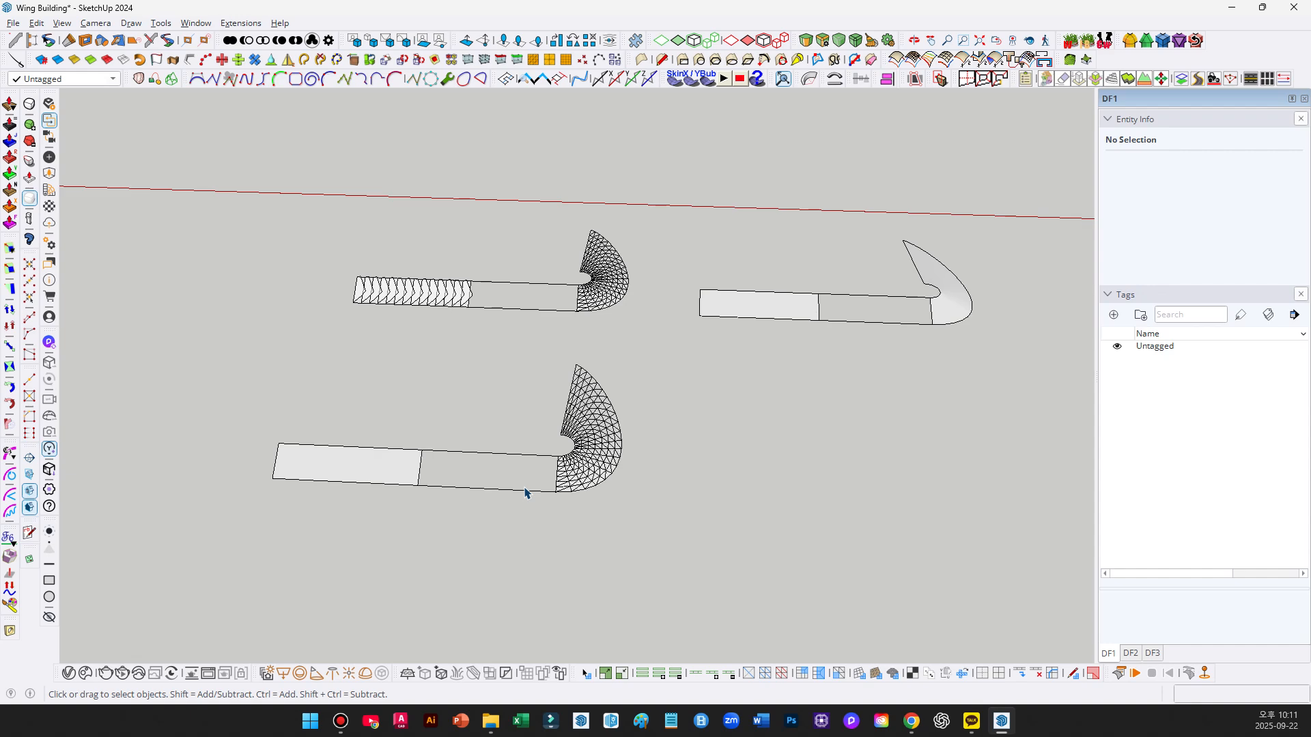
left_click(271, 441)
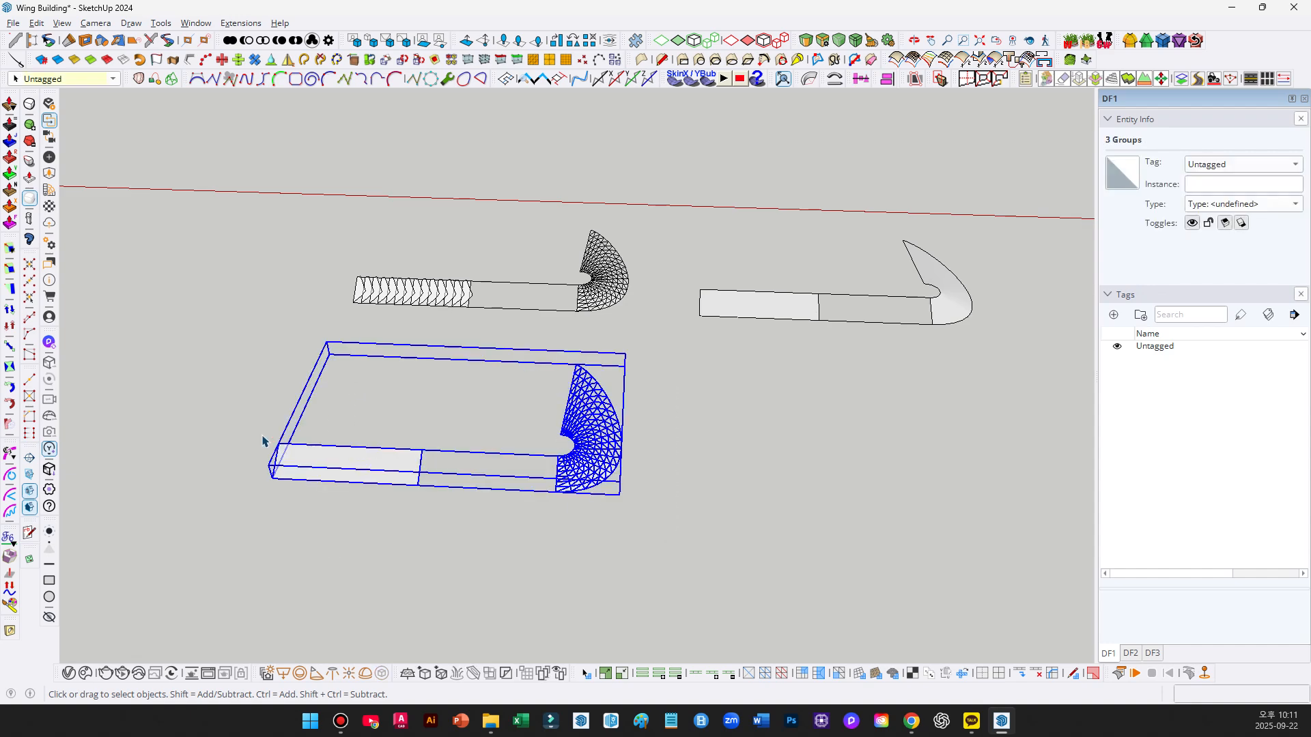
left_click(287, 489)
left_click(348, 470)
key("Delete")
Examine the feathered strip group and where it meets the connecting edges of the triangulated half-roof.
scroll(454, 296, "up", 5)
left_click(492, 299)
middle_click_drag(492, 299, 624, 318, "shift")
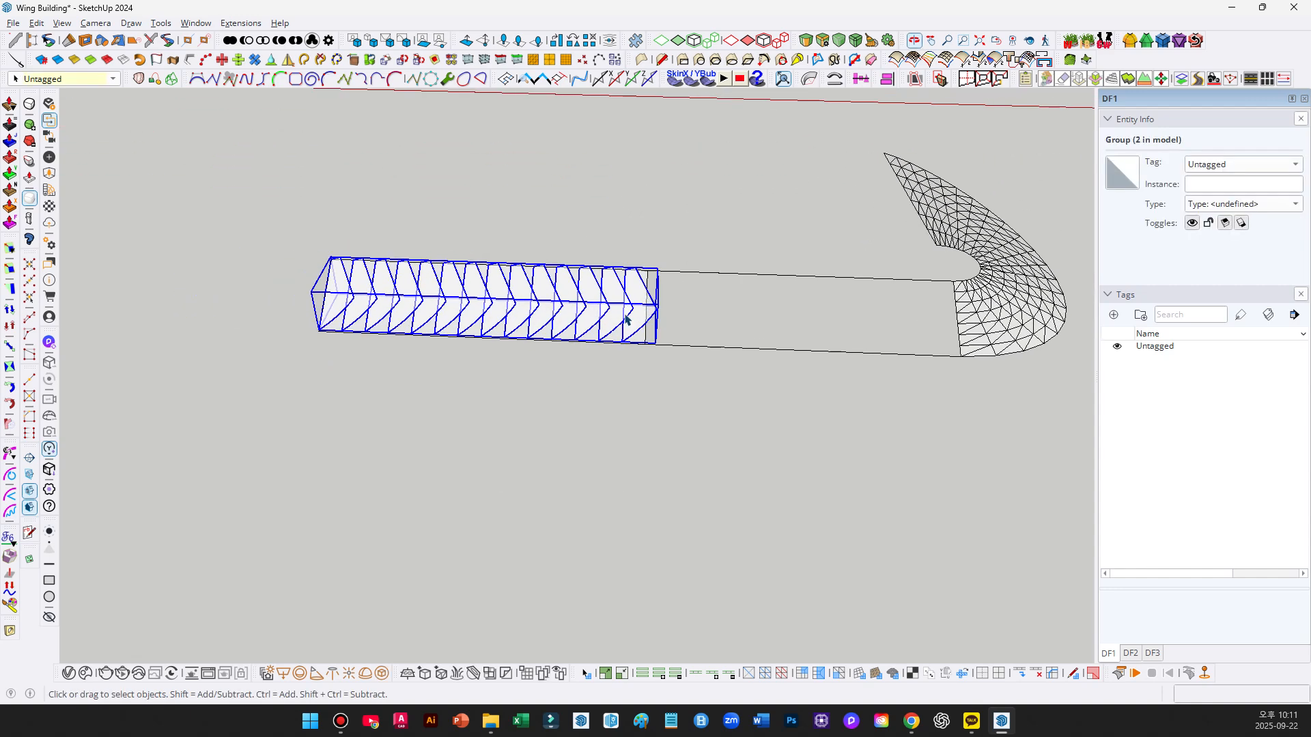
scroll(621, 317, "down", 3)
key("m")
left_click(643, 403)
key("Escape")
middle_click_drag(556, 385, 262, 441)
scroll(295, 407, "down", 3)
scroll(301, 430, "up", 6)
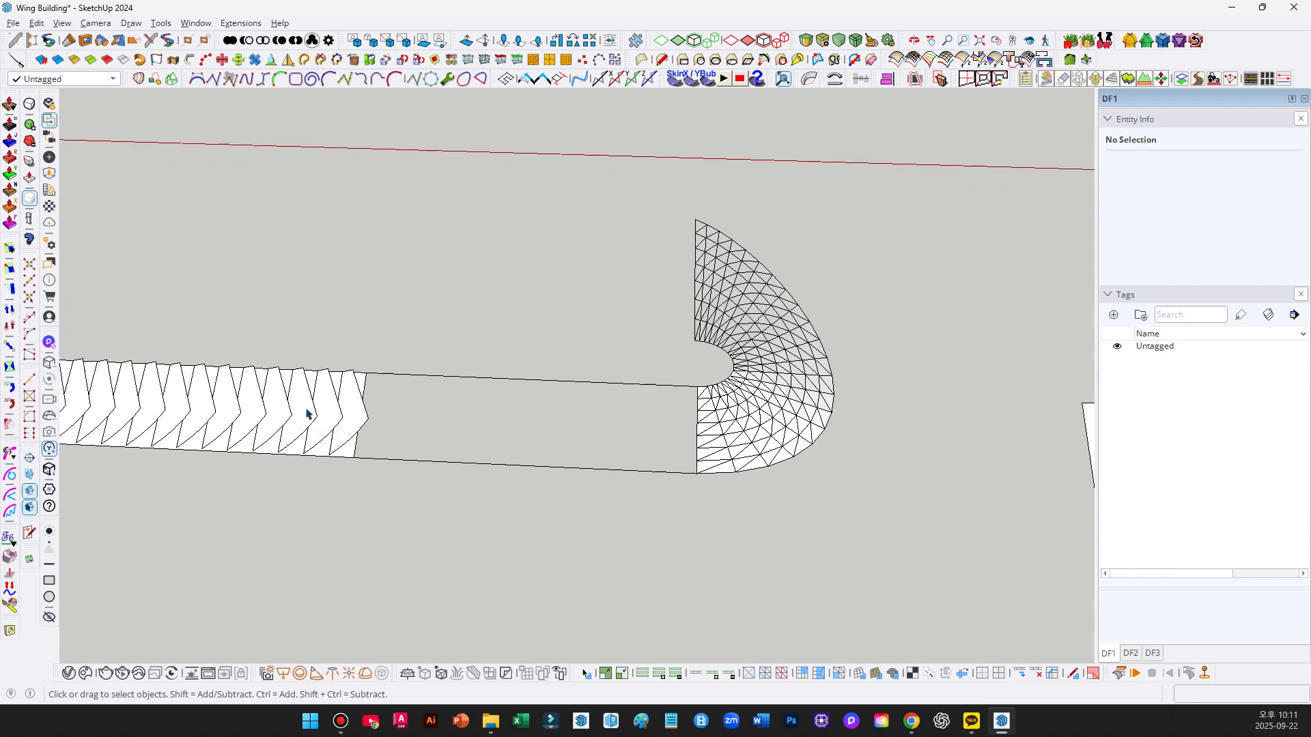
Examine how the connecting edges run from the feathered strip into the mesh's inner and outer curves.
scroll(307, 413, "down", 4)
scroll(307, 414, "down", 3)
middle_click_drag(337, 419, 453, 405)
scroll(395, 419, "up", 3)
scroll(416, 419, "up", 3)
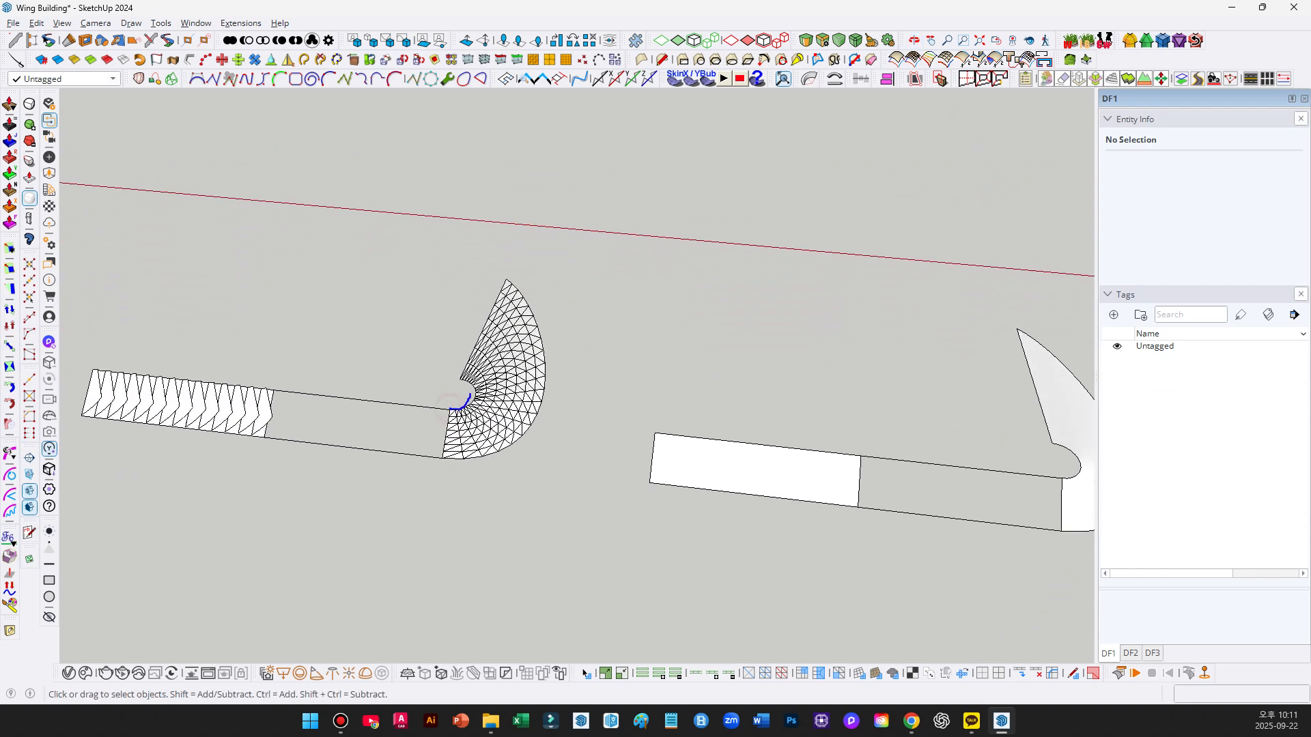
left_click_drag(457, 452, 520, 305)
left_click_drag(443, 452, 267, 434)
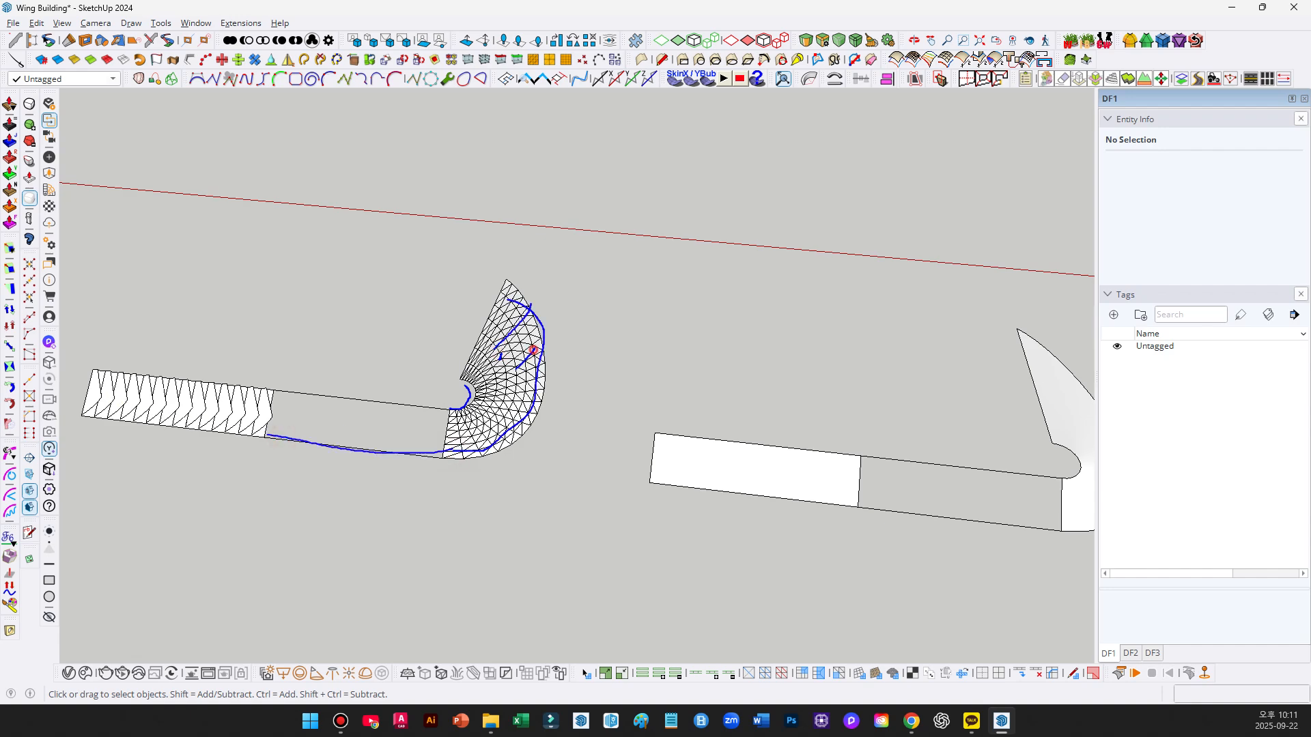
key("Escape")
Examine the feather shapes around the central round skylight in the building photo.
scroll(346, 408, "down", 2)
middle_click_drag(966, 454, 620, 453, "shift")
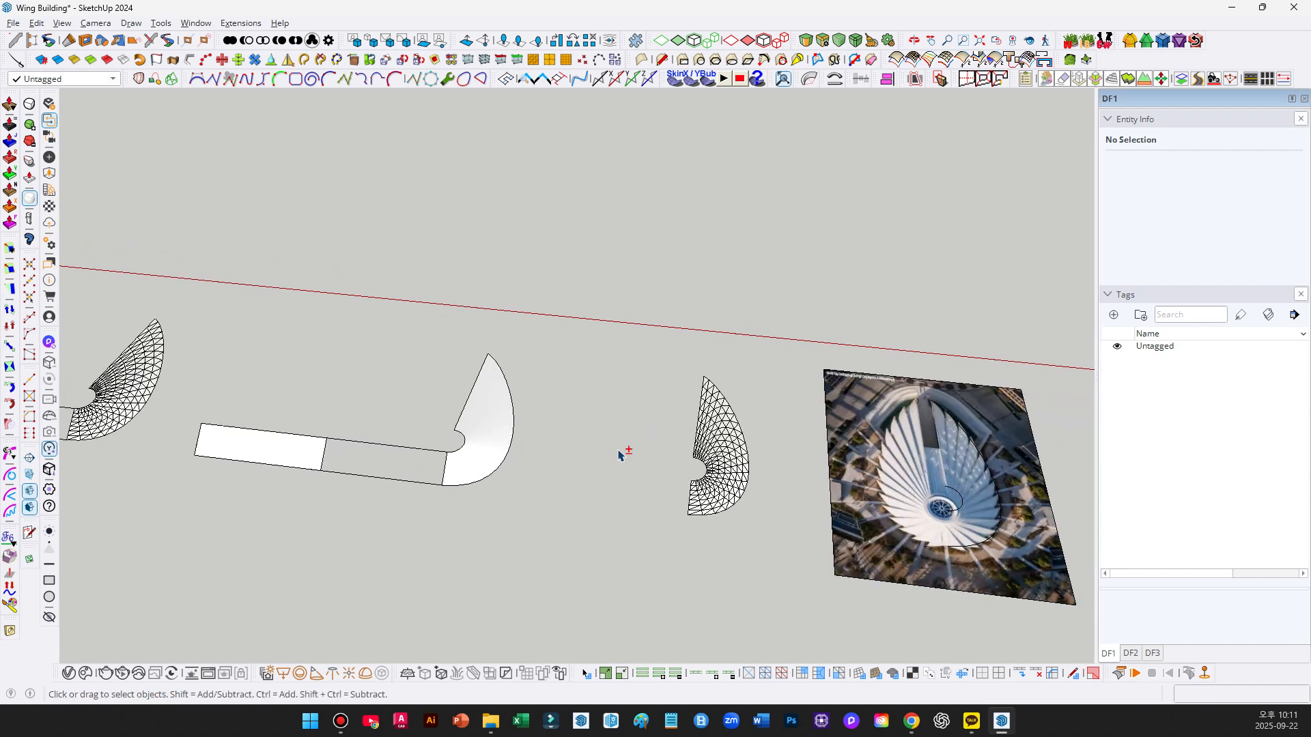
middle_click_drag(949, 536, 478, 454, "shift")
scroll(464, 467, "up", 4)
left_click_drag(438, 462, 426, 505)
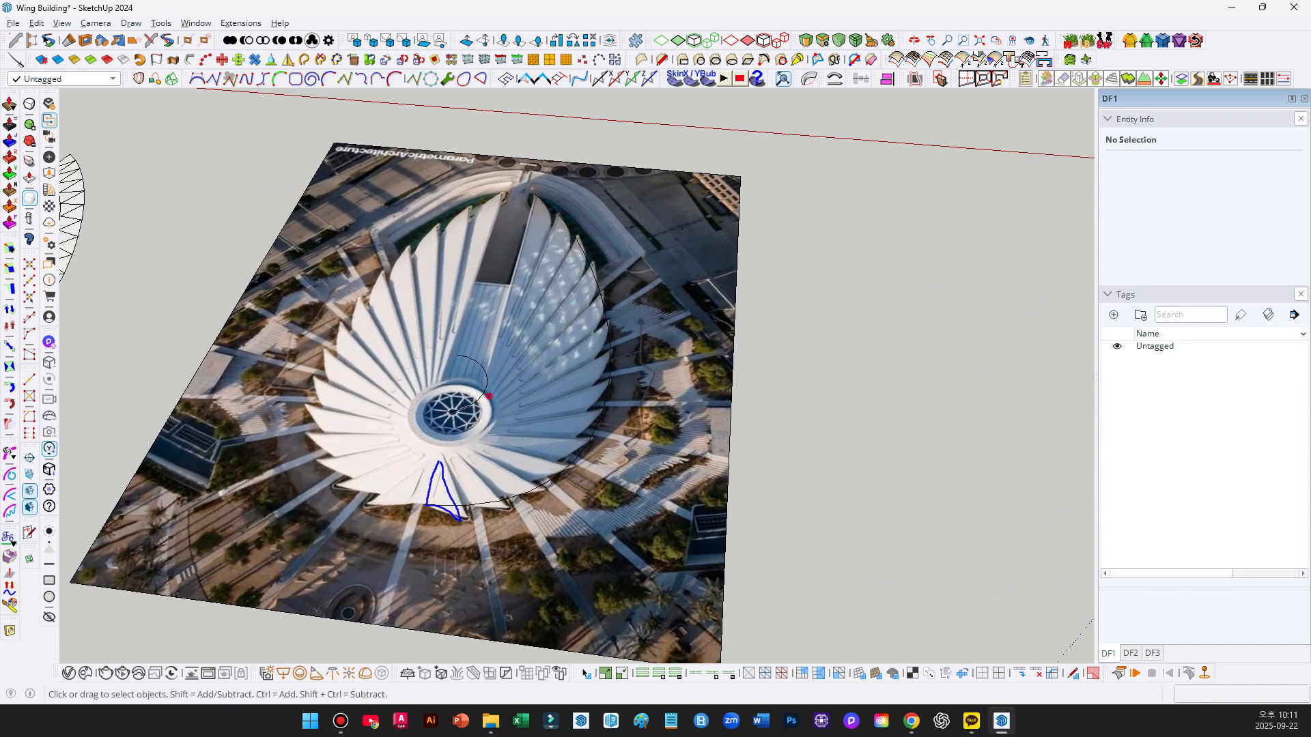
mouse_move(489, 396)
left_mouse_down()
mouse_move(539, 203)
mouse_move(558, 225)
mouse_move(493, 381)
left_mouse_up()
key("Escape")
Compare the feathered strip and its triangulated mesh with the flat strip, the softened mesh and the photo.
scroll(462, 467, "down", 5)
middle_click_drag(327, 418, 806, 452, "shift")
middle_click_drag(106, 384, 381, 420, "shift")
scroll(284, 419, "up", 5)
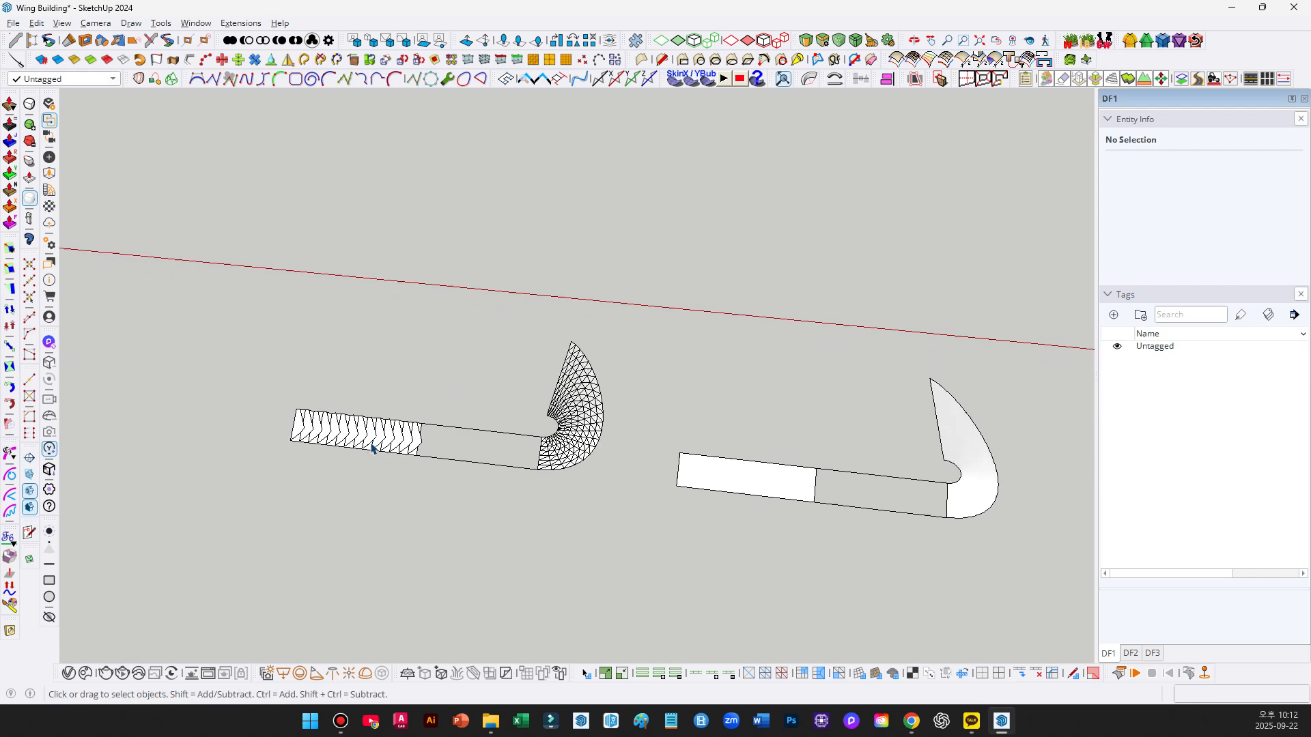
scroll(291, 408, "down", 2)
scroll(291, 408, "down", 5)
middle_click_drag(444, 384, 75, 362, "shift")
scroll(666, 423, "up", 5)
key("ctrl+2")
left_click_drag(654, 334, 648, 361)
left_click_drag(673, 366, 668, 398)
key("Escape")
scroll(690, 394, "down", 5)
middle_click_drag(111, 395, 455, 434, "shift")
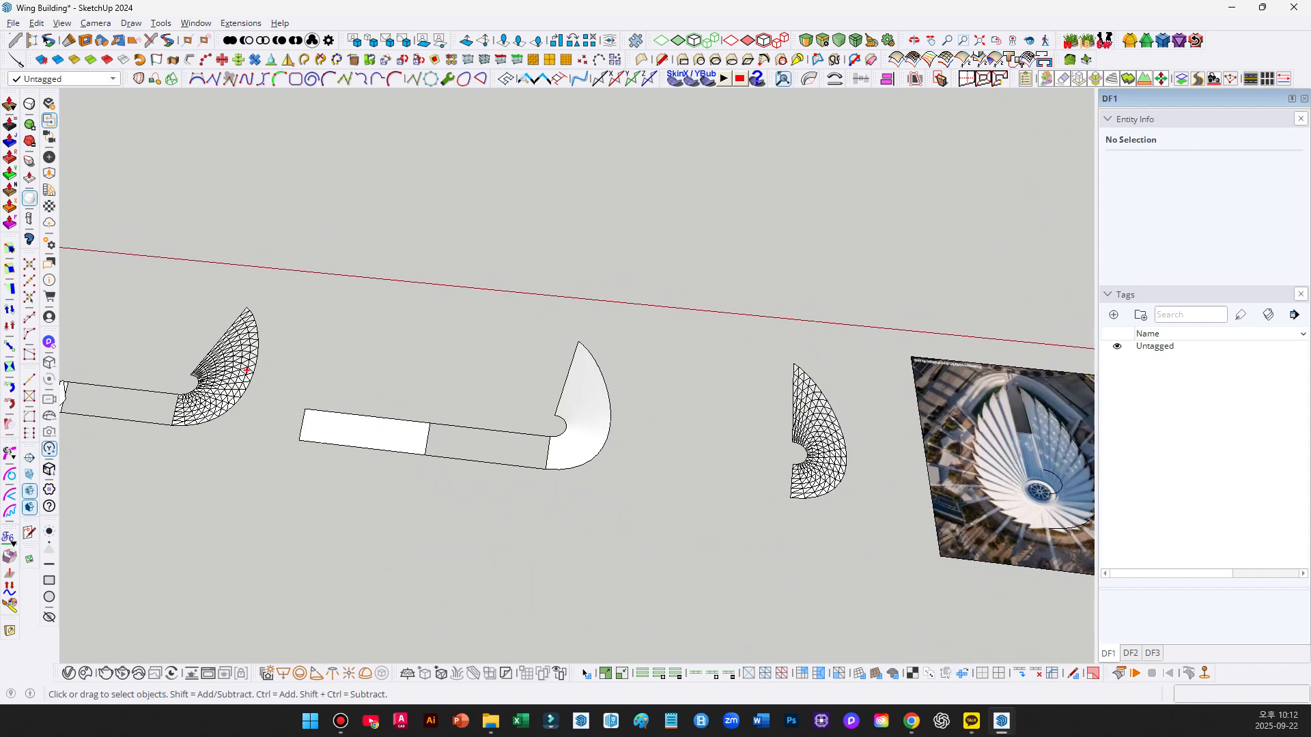
middle_click_drag(239, 377, 432, 382, "shift")
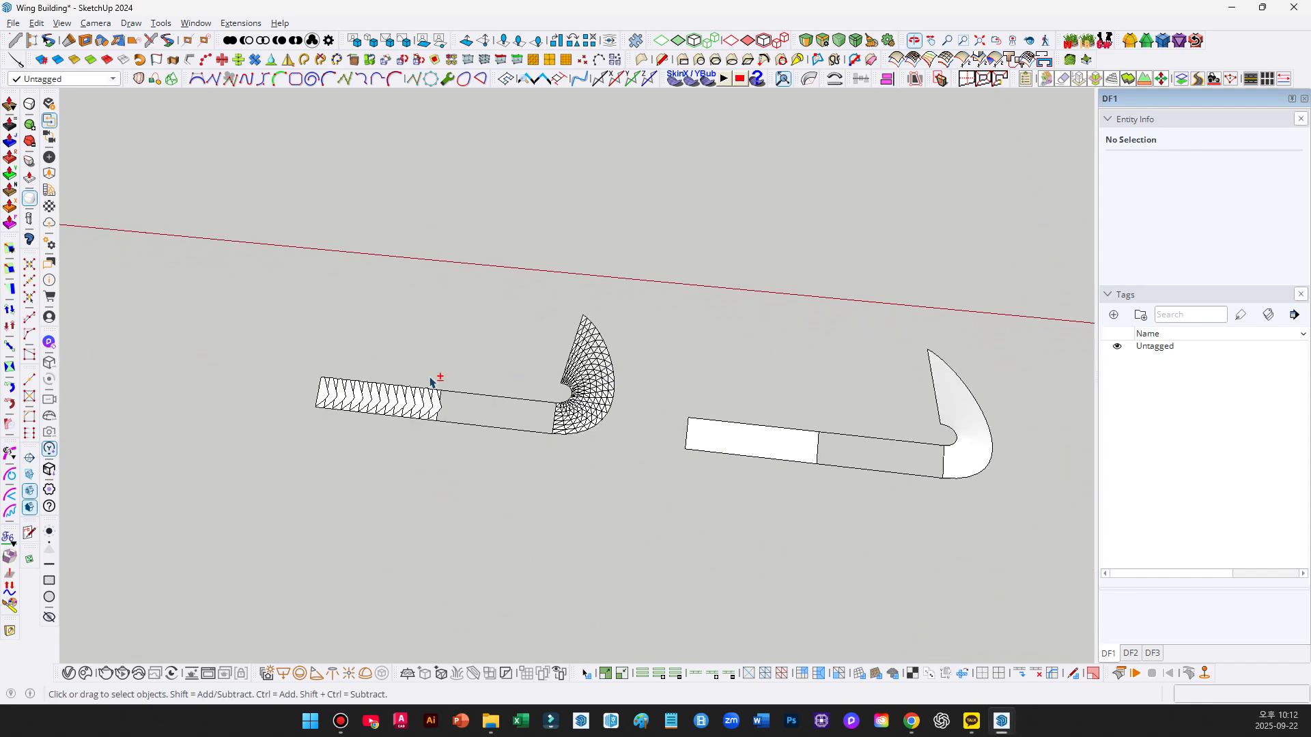
Move the feathered strip group about 950 mm off the flat end rectangle toward the red axis.
left_click(545, 430)
middle_click_drag(544, 431, 707, 489)
left_click(667, 437)
key("m")
left_click_drag(571, 334, 781, 406)
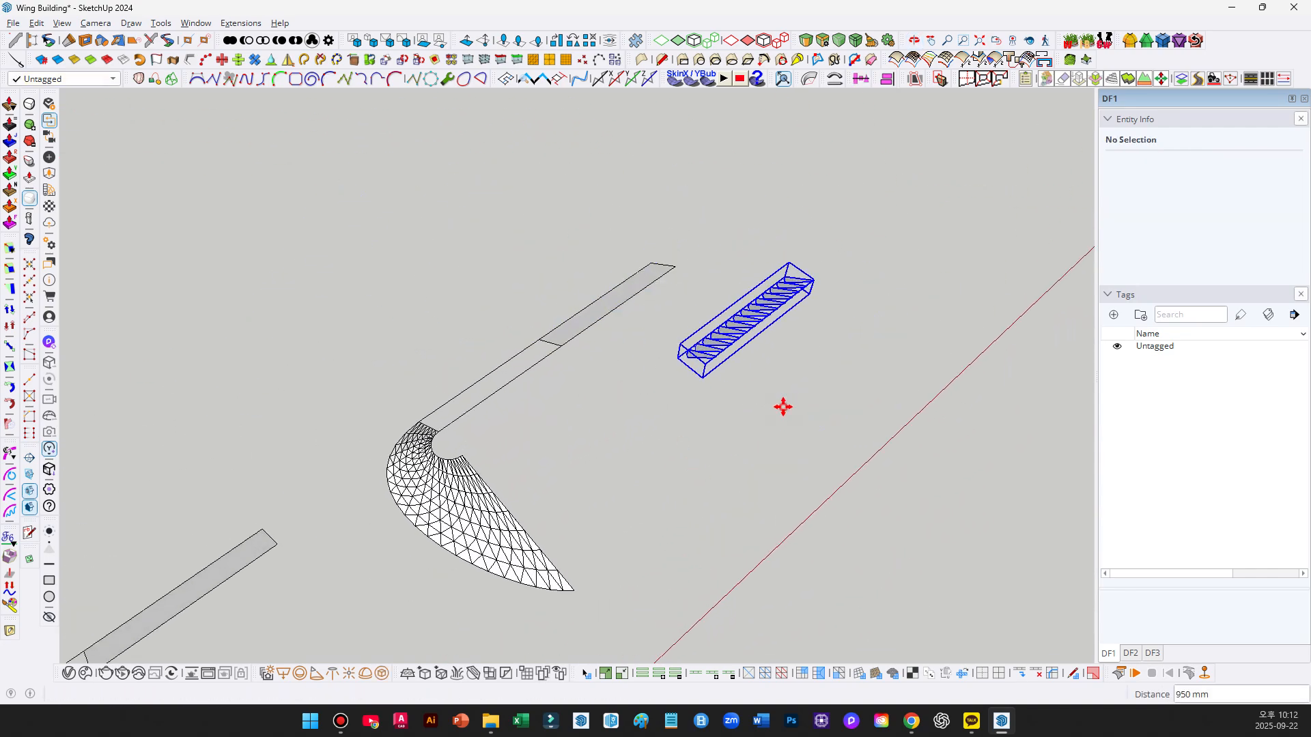
key("space")
Try moving the half-roof mesh group about 517 mm aside, and undo this move and the feathered strip's earlier move.
left_click(544, 407)
key("m")
left_click(631, 419)
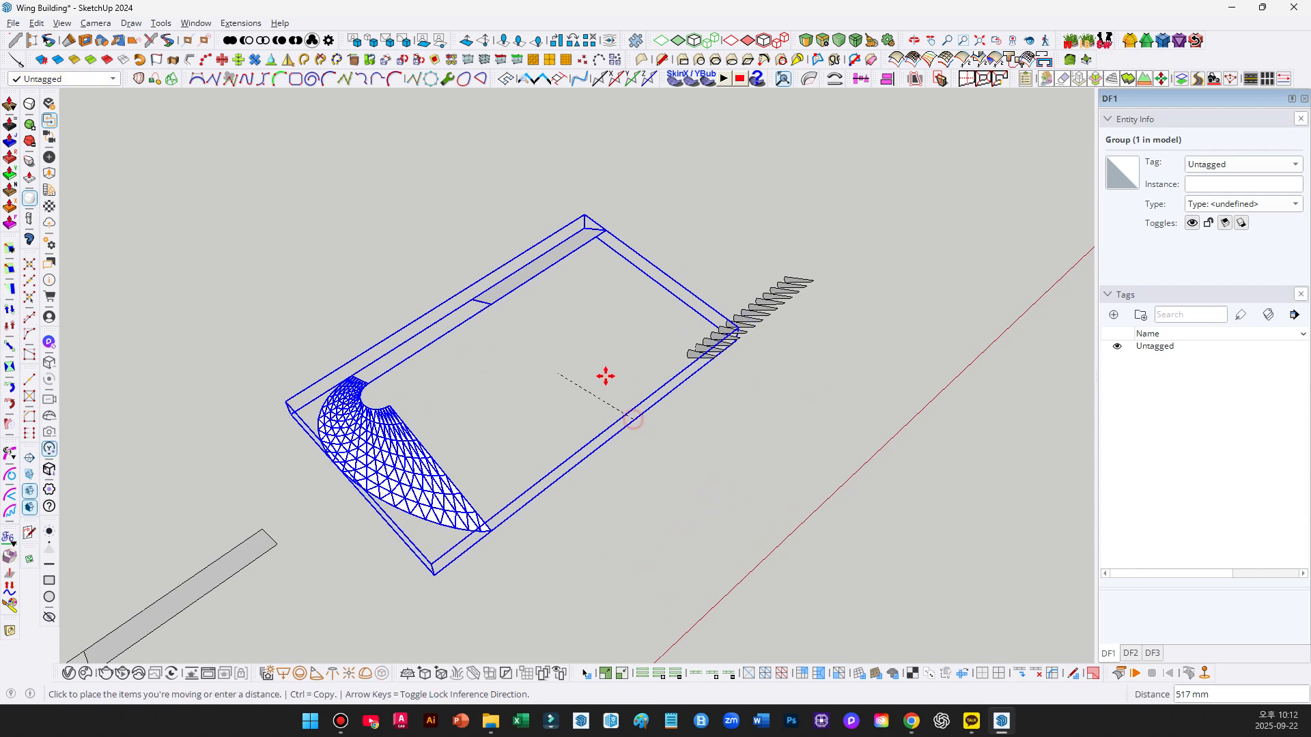
key("space")
left_click_drag(813, 317, 787, 283)
scroll(729, 333, "up", 3)
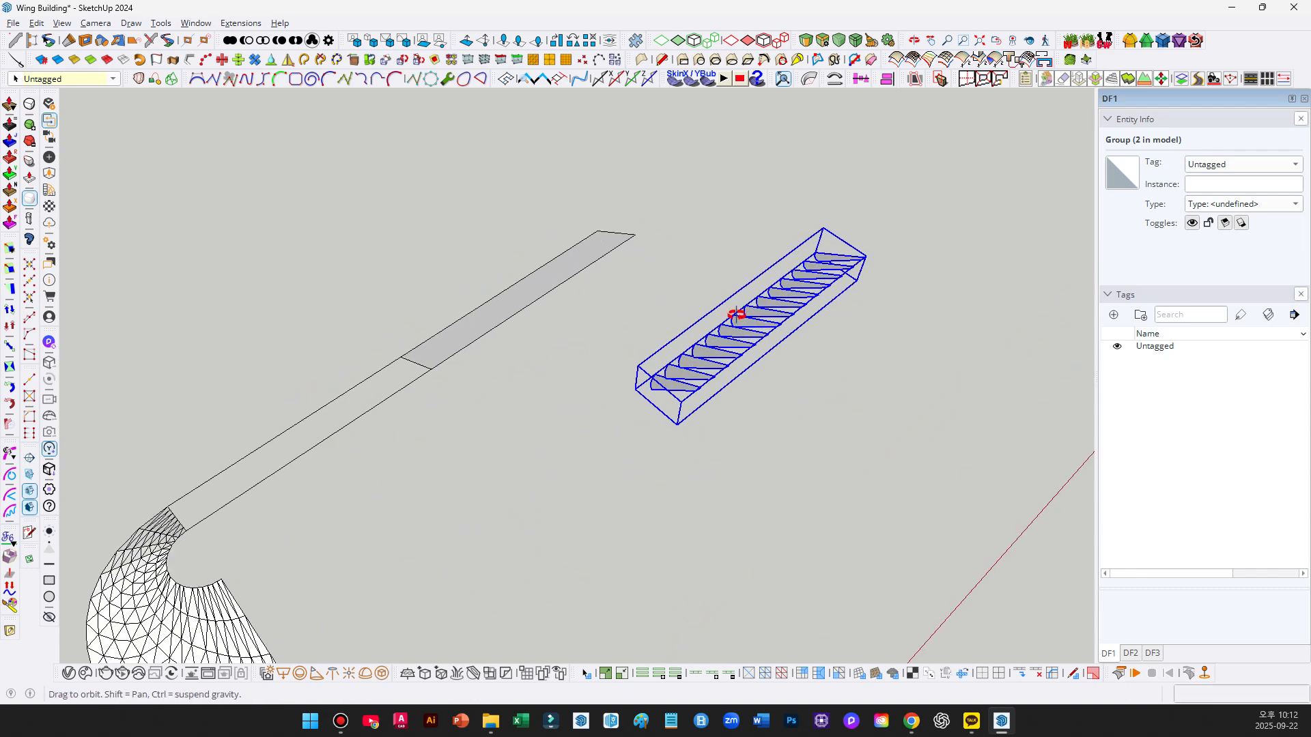
key("ctrl+z")
scroll(749, 326, "down", 3)
left_click(676, 355)
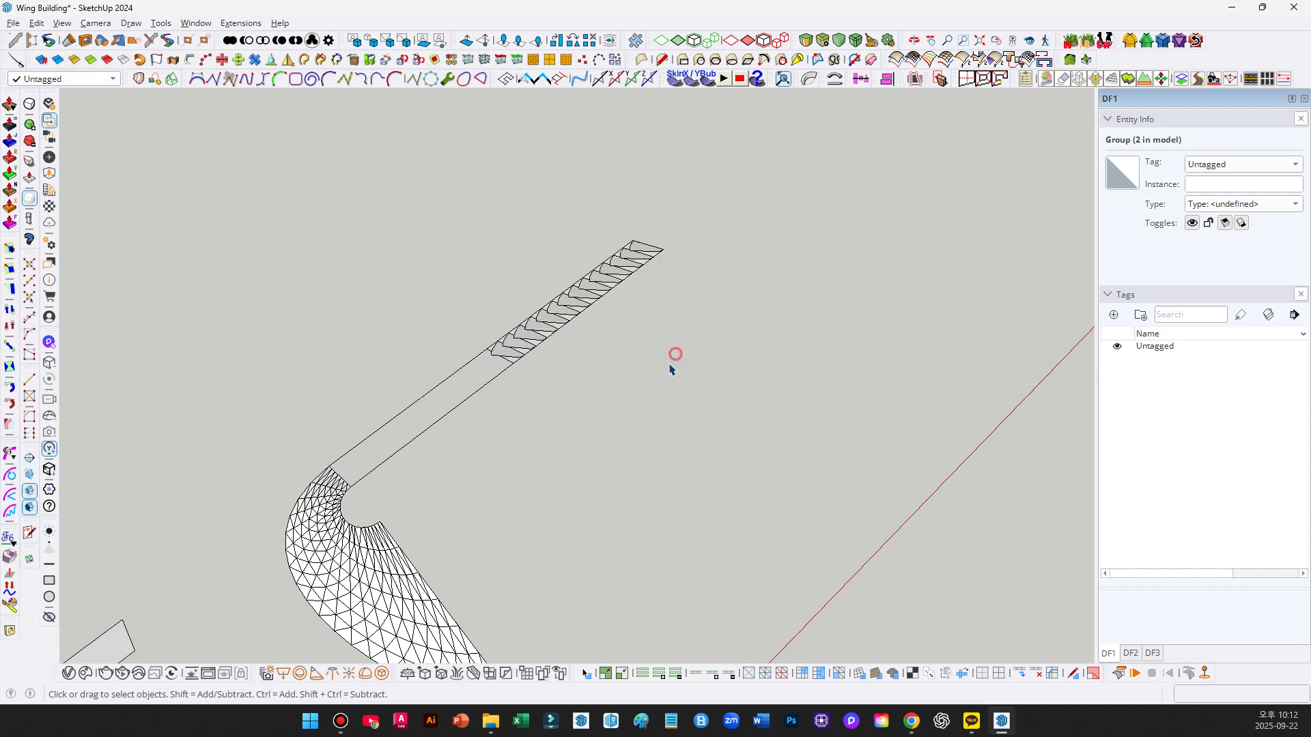
Switch to the browser and find and open the Flowify post on the SketchUp plugin Instagram profile.
middle_click_drag(575, 370, 611, 326, "shift")
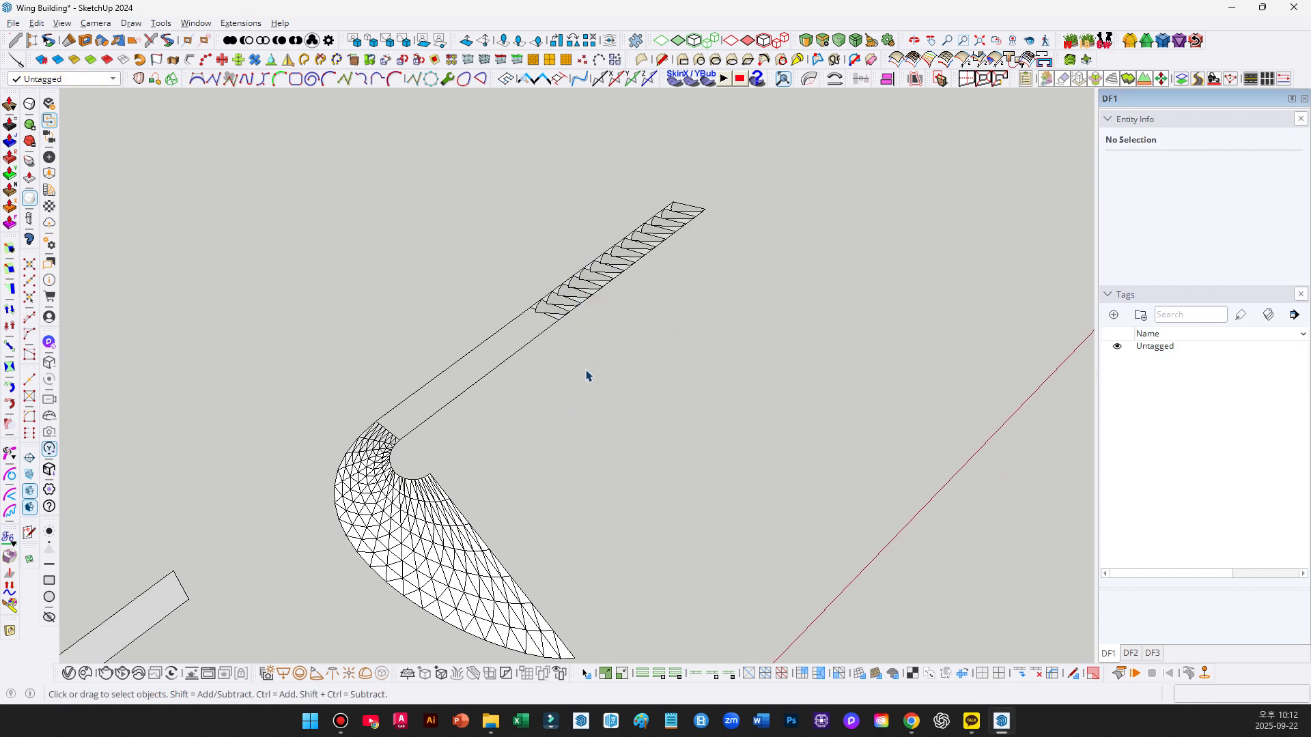
left_click_drag(589, 381, 260, 219)
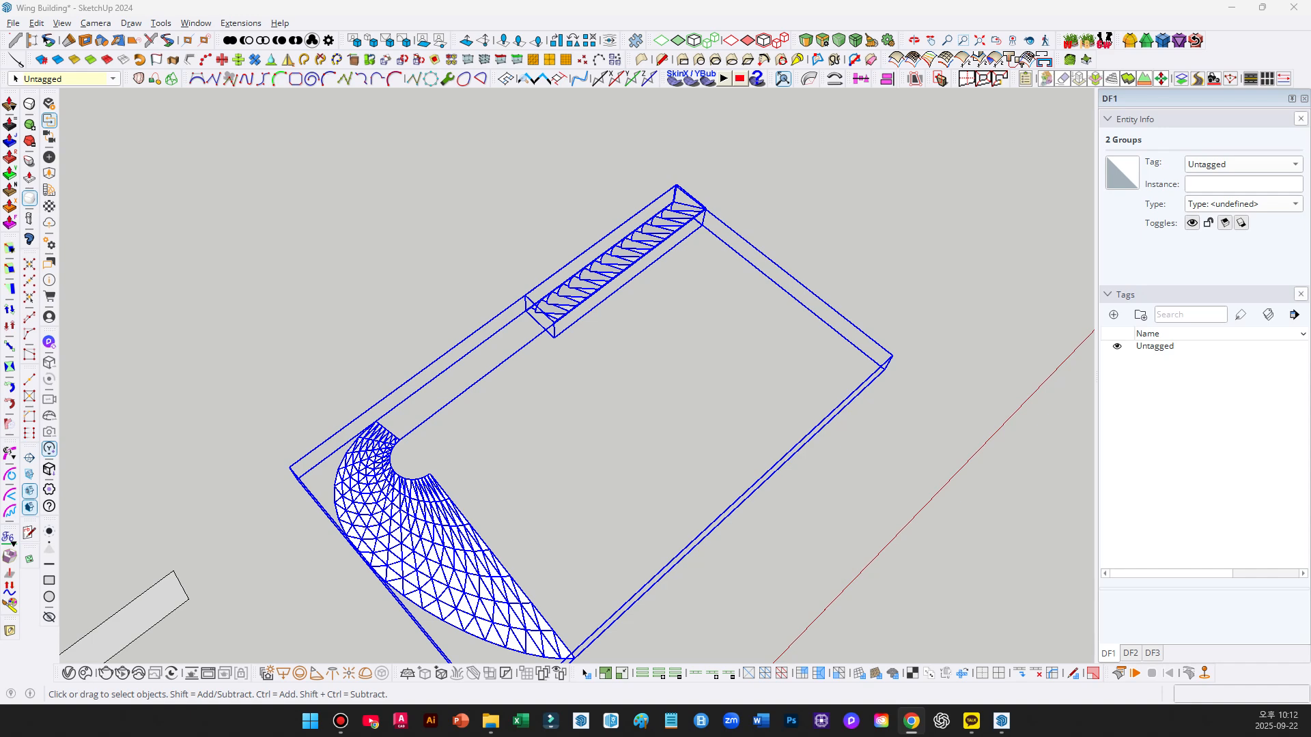
left_click_drag(0, 195, 384, 197)
double_click(383, 198)
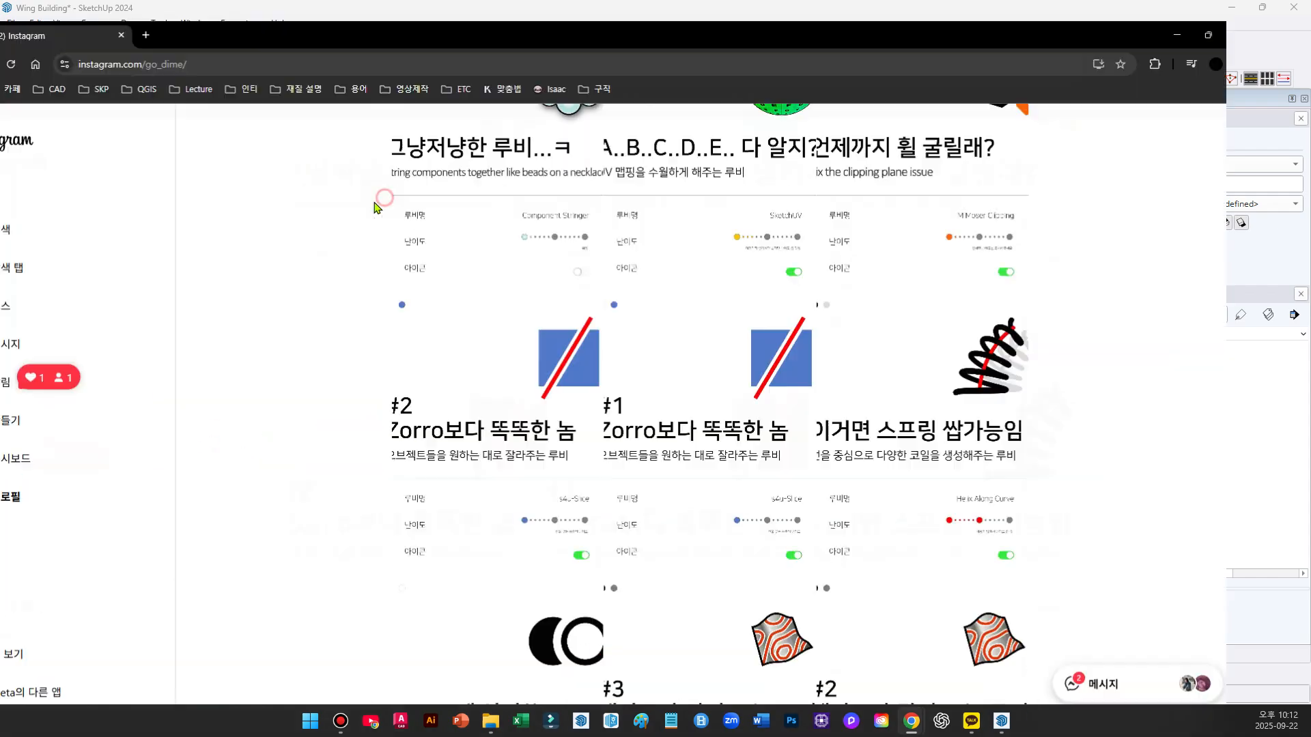
scroll(538, 406, "down", 5)
scroll(538, 405, "down", 20)
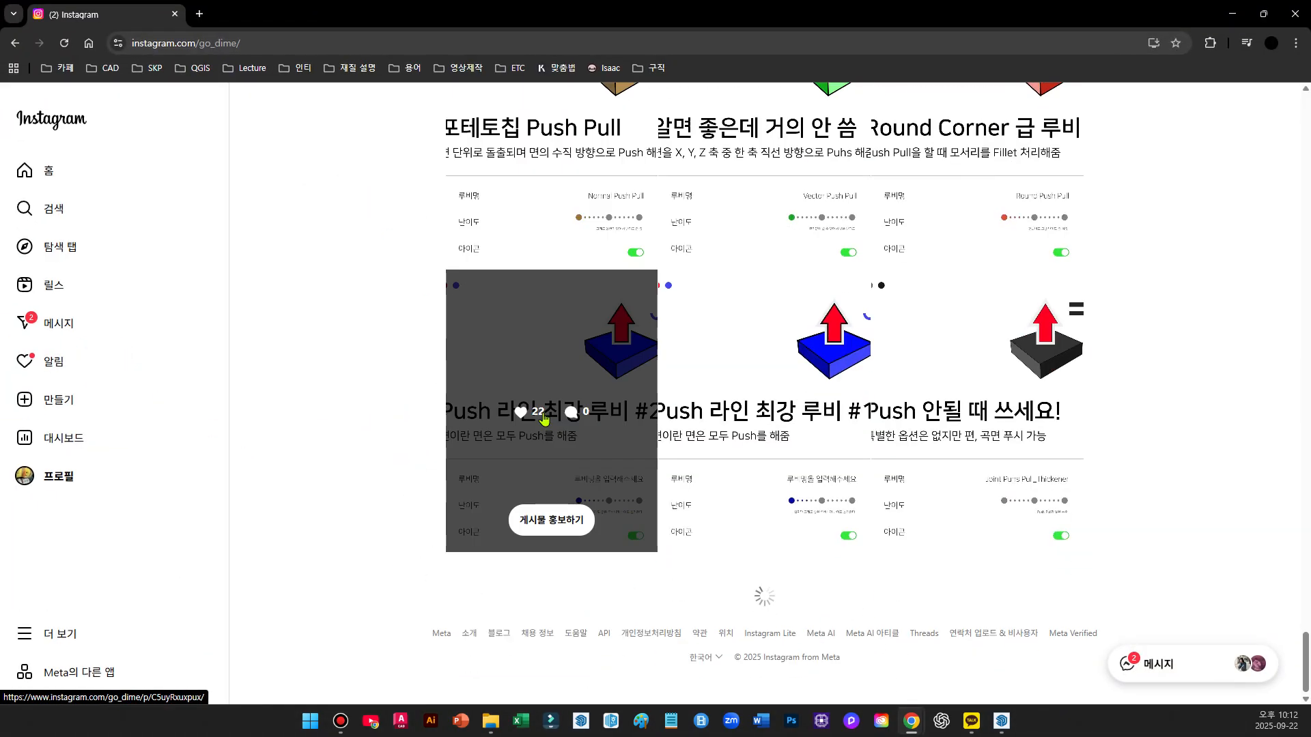
scroll(367, 429, "down", 15)
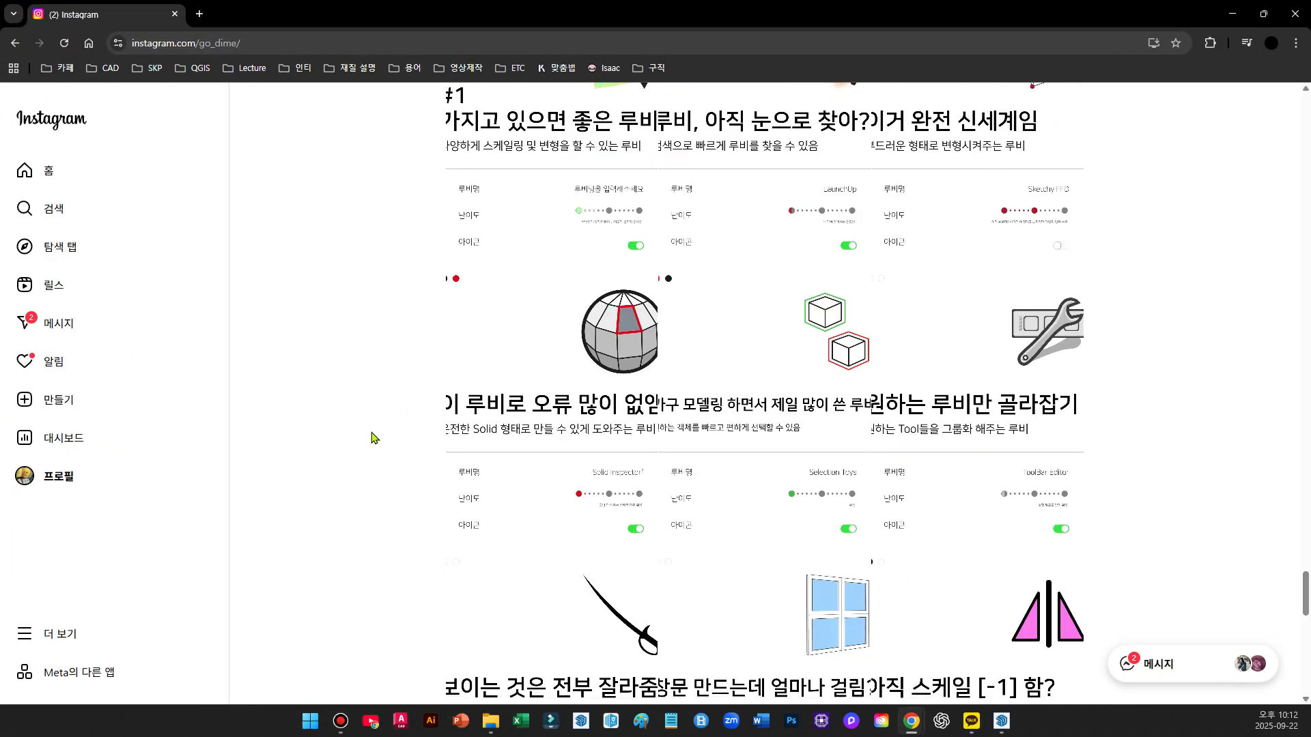
scroll(372, 437, "down", 2)
left_click(512, 438)
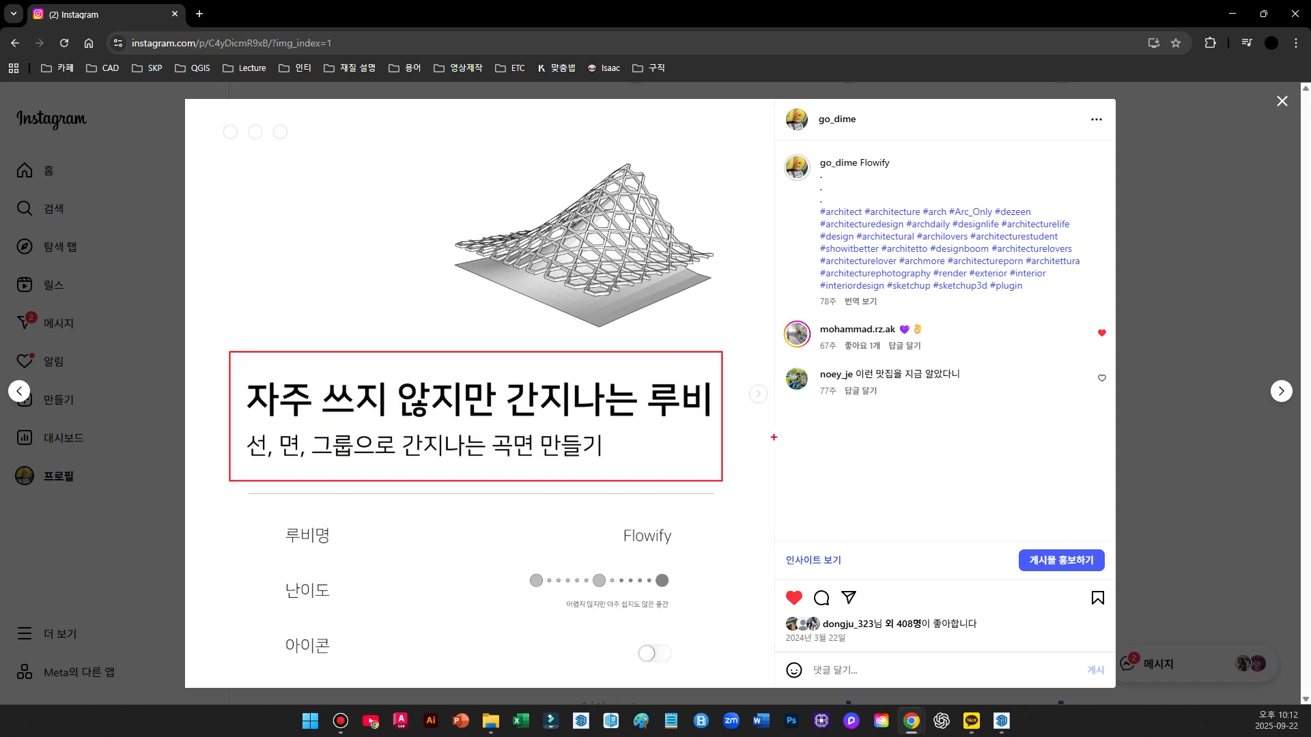
Read the Flowify post's grouping instructions and projection examples, close it and return to SketchUp.
left_click(758, 394)
left_click(760, 397)
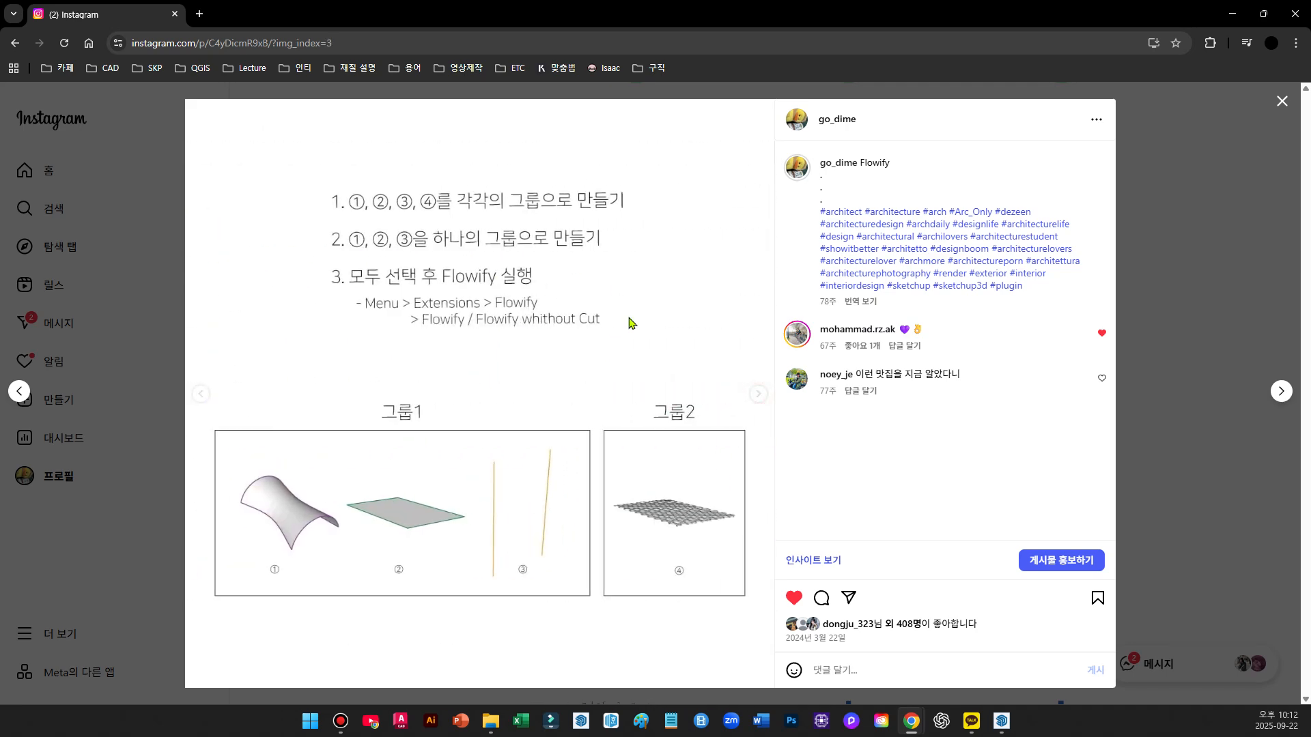
left_click(760, 395)
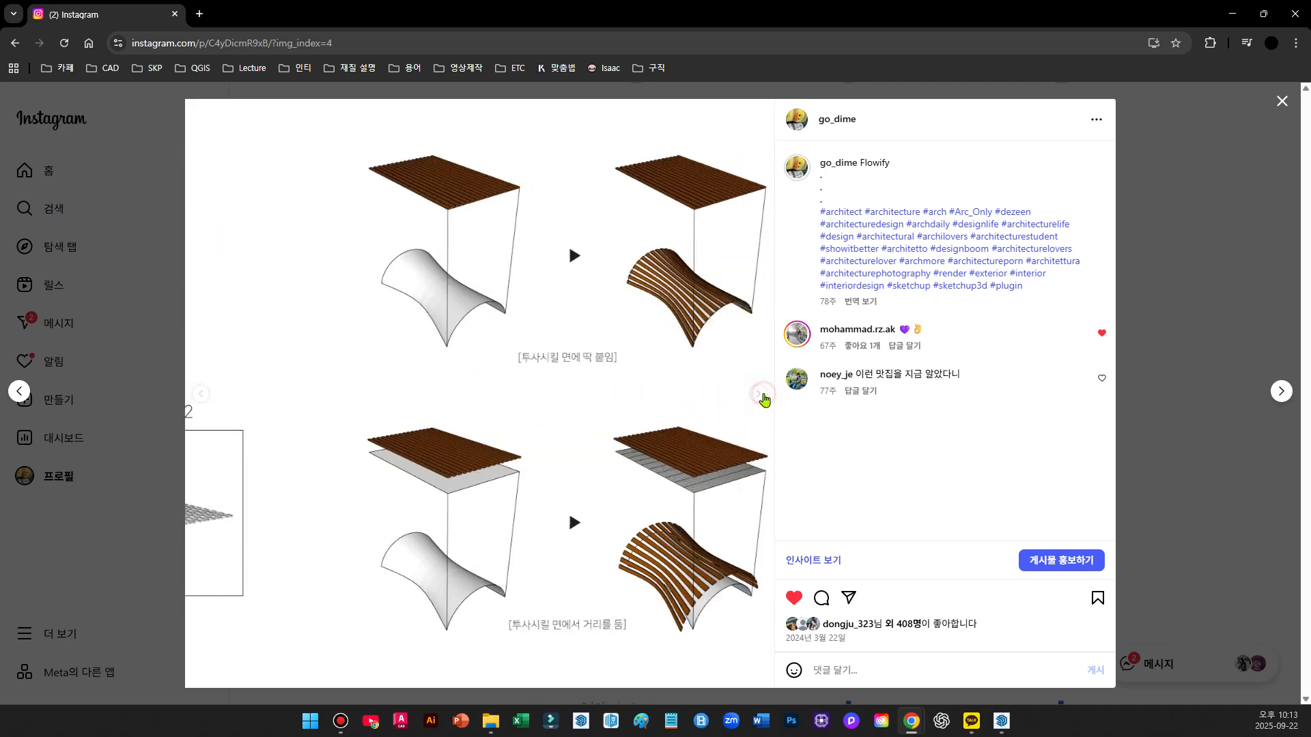
left_click(1281, 101)
left_click(1233, 14)
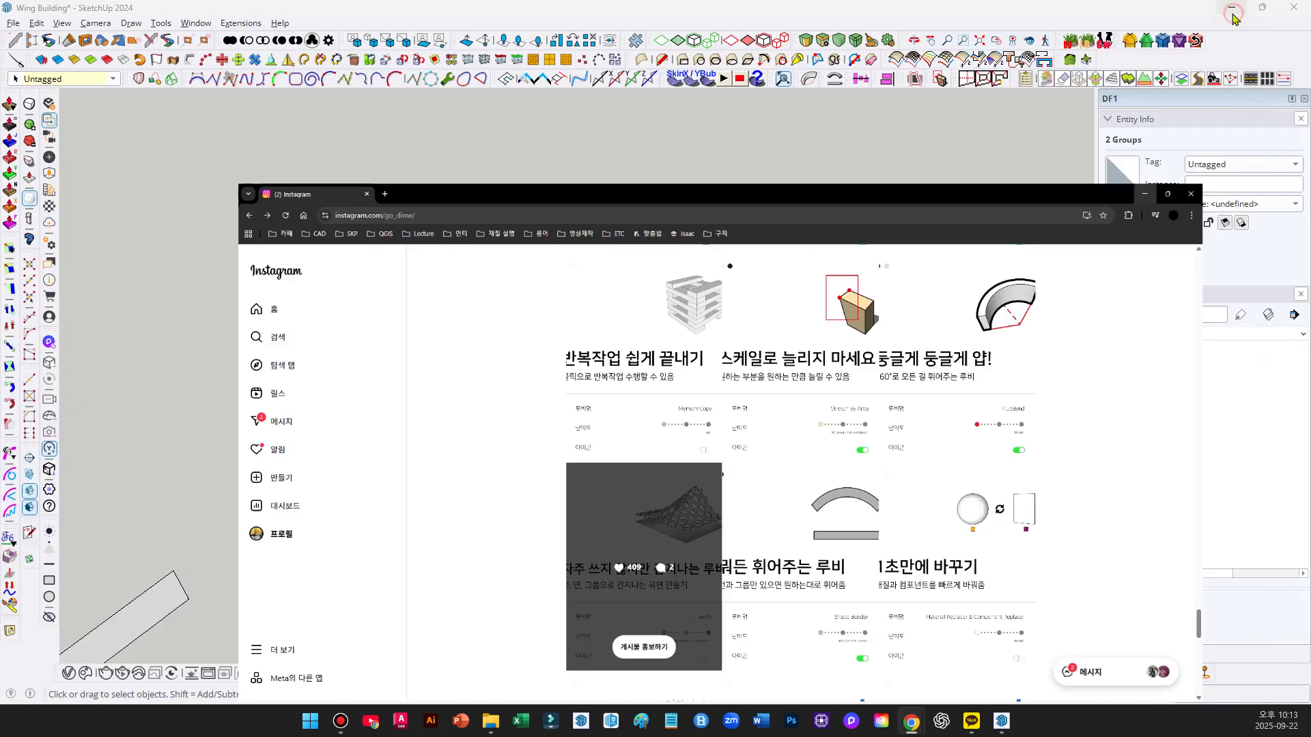
Run Flowify on the half-roof mesh group and the feathered strip group together.
middle_click_drag(661, 359, 631, 352)
key("space")
left_click_drag(654, 374, 470, 237)
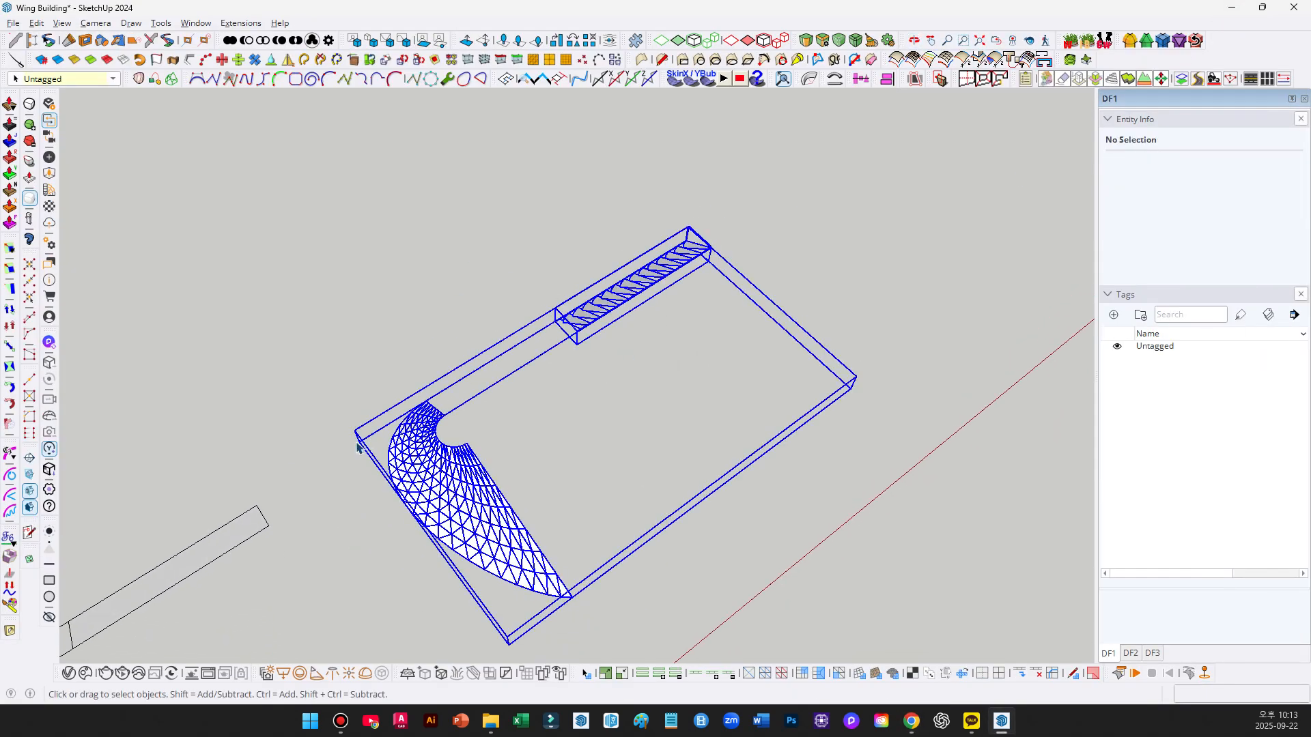
left_click(233, 25)
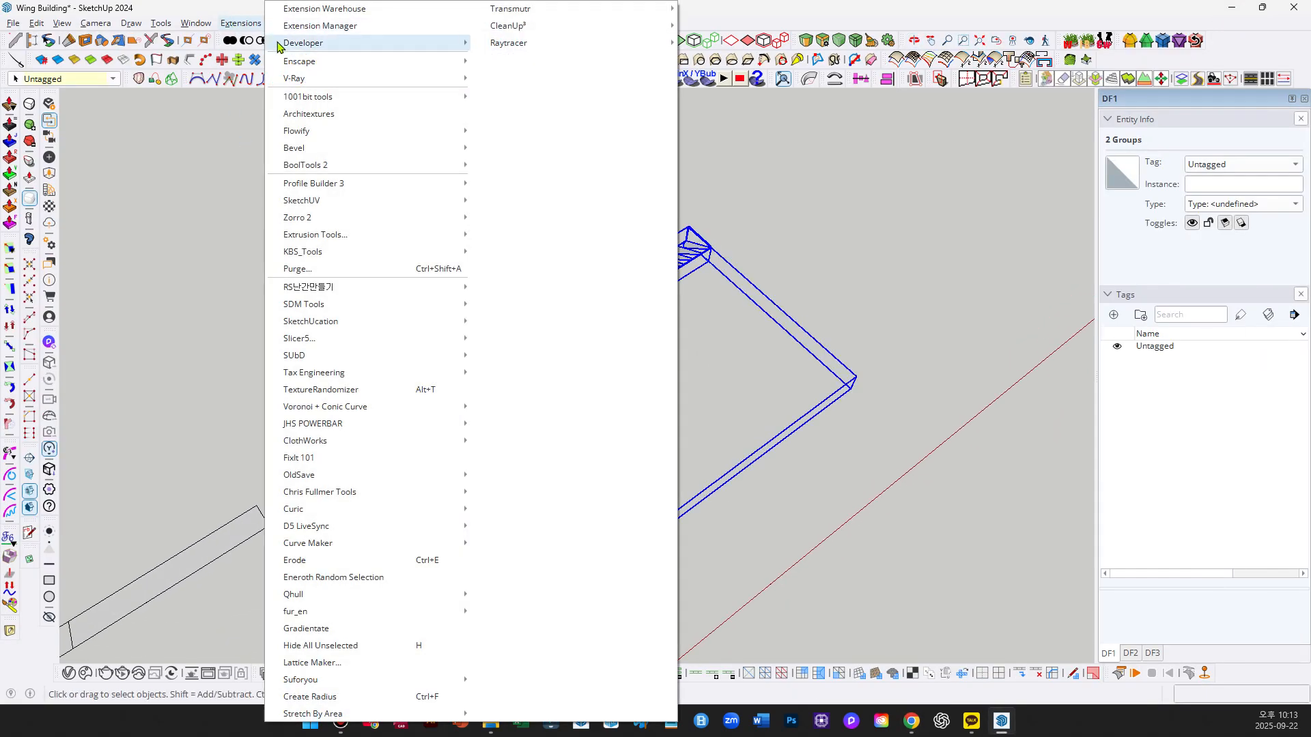
mouse_move(192, 26)
mouse_move(242, 26)
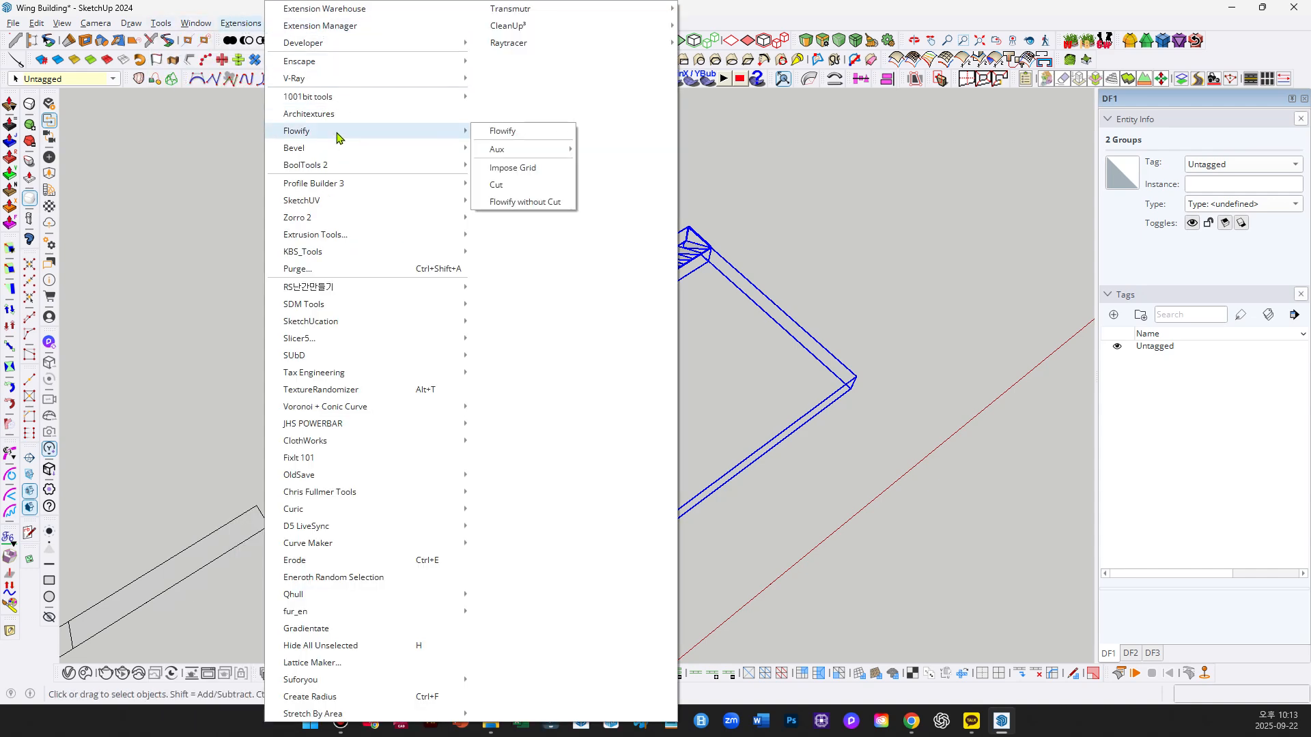
left_click(508, 135)
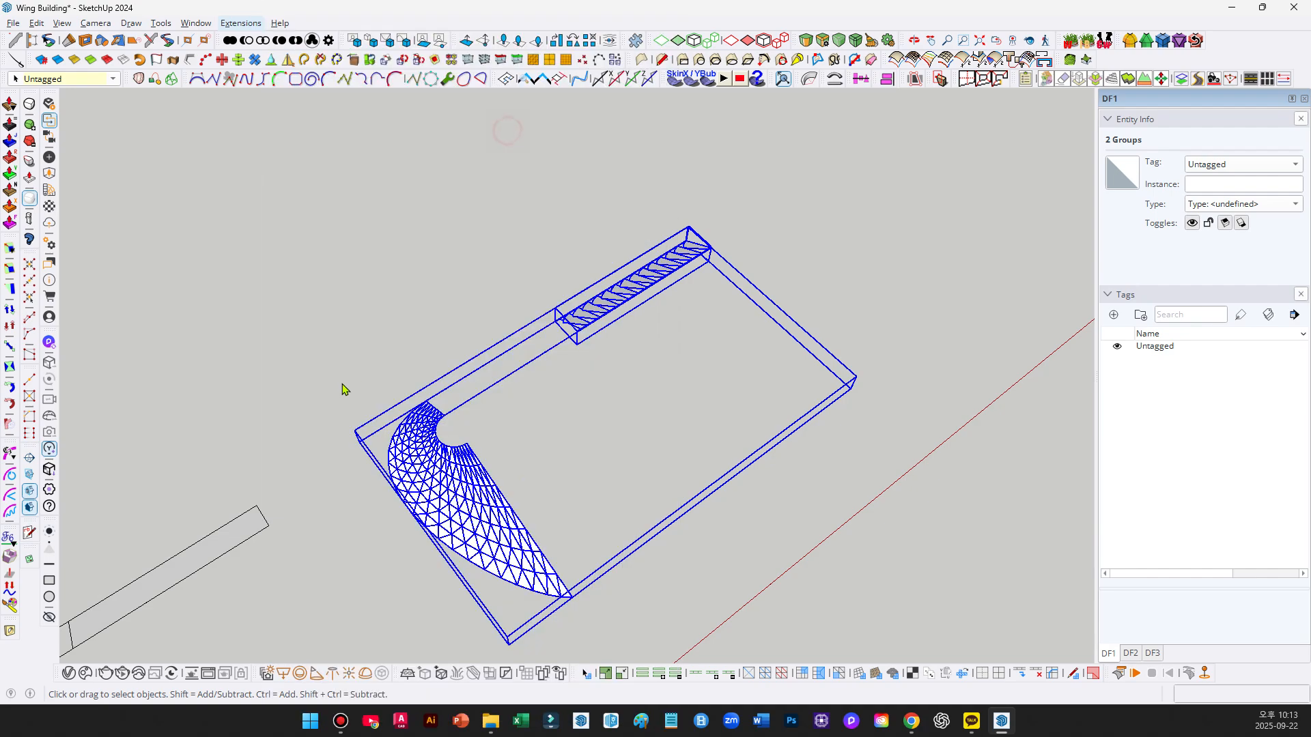
scroll(505, 479, "up", 2)
key("Delete")
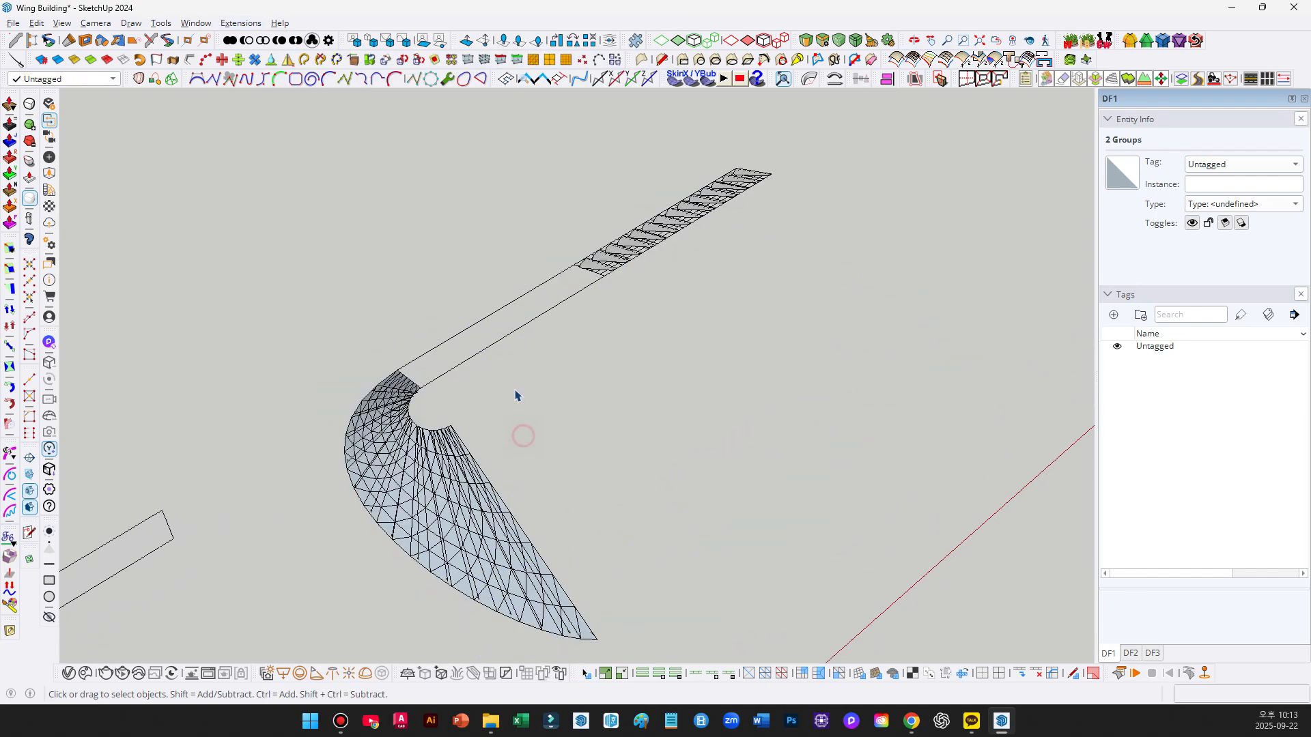
Move the feather group projected onto the half-roof mesh about 3162 mm away from the mesh.
middle_click_drag(497, 463, 428, 430)
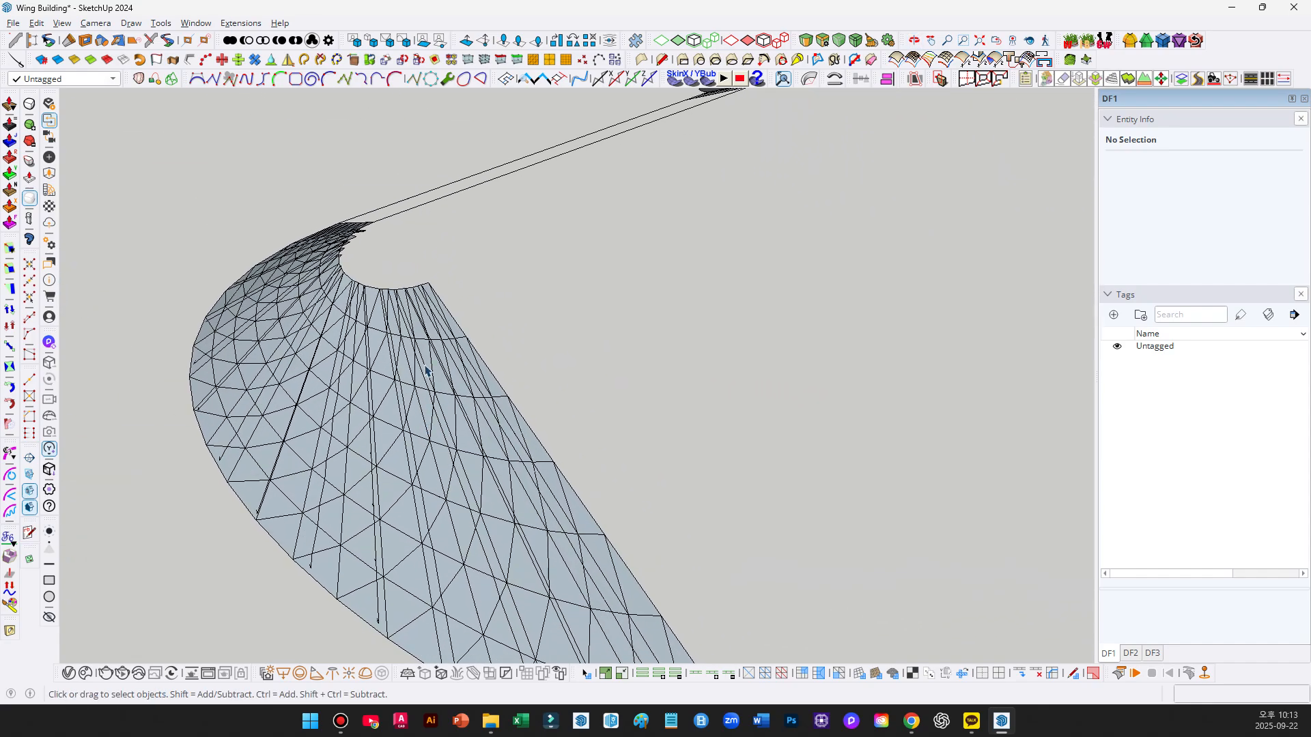
scroll(425, 370, "down", 5)
middle_click_drag(425, 371, 473, 467)
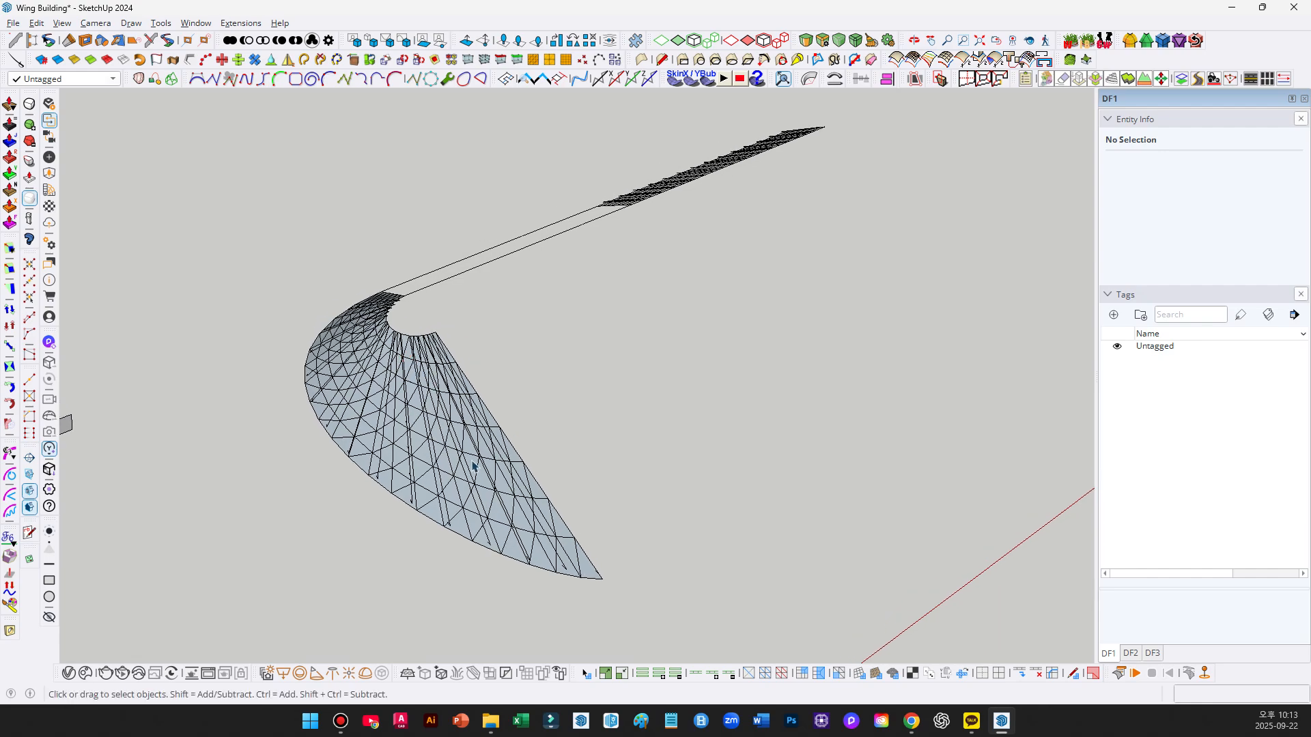
left_click(472, 467)
middle_click_drag(468, 234, 437, 321)
key("m")
left_click(486, 431)
middle_click_drag(846, 369, 539, 413, "shift")
left_click(812, 374)
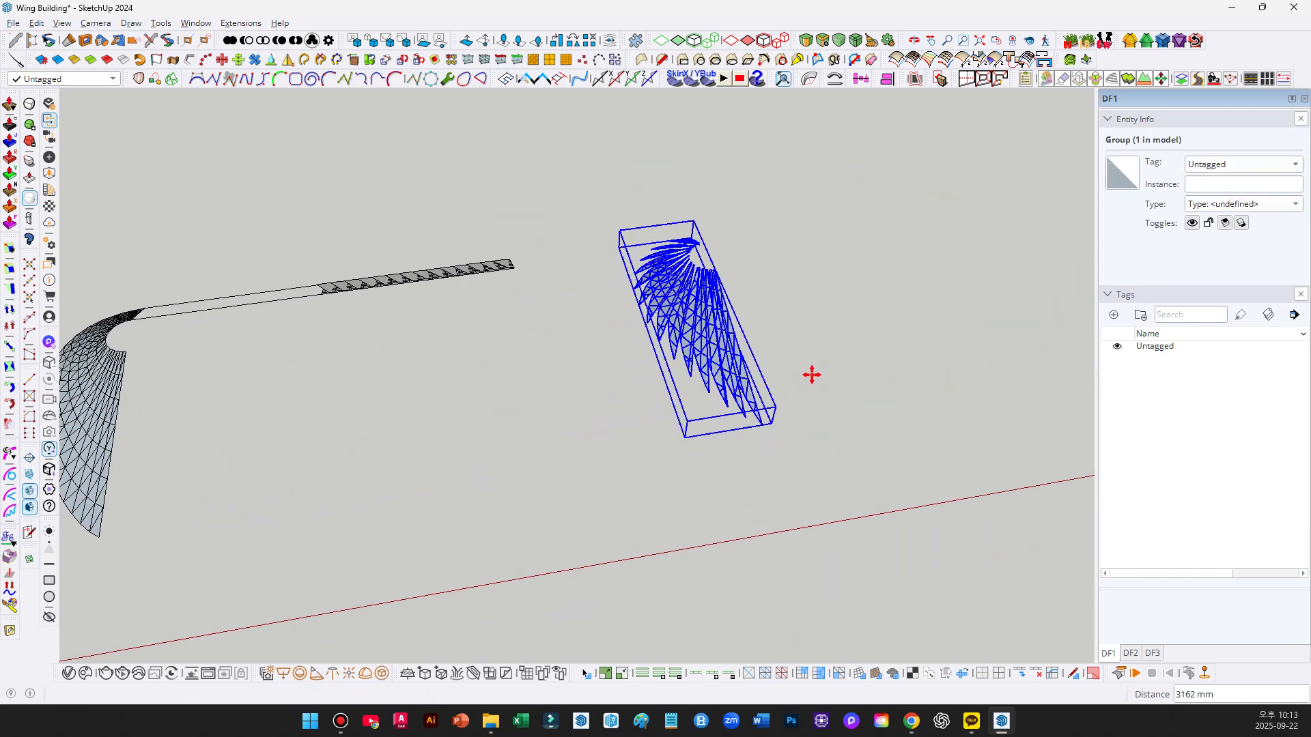
Soften the inner mesh edges of the moved feather group so that only the feather outlines remain.
key("space")
scroll(785, 321, "up", 2)
left_click(811, 311)
scroll(798, 312, "up", 2)
middle_click_drag(785, 314, 655, 439)
left_click_drag(878, 541, 404, 141)
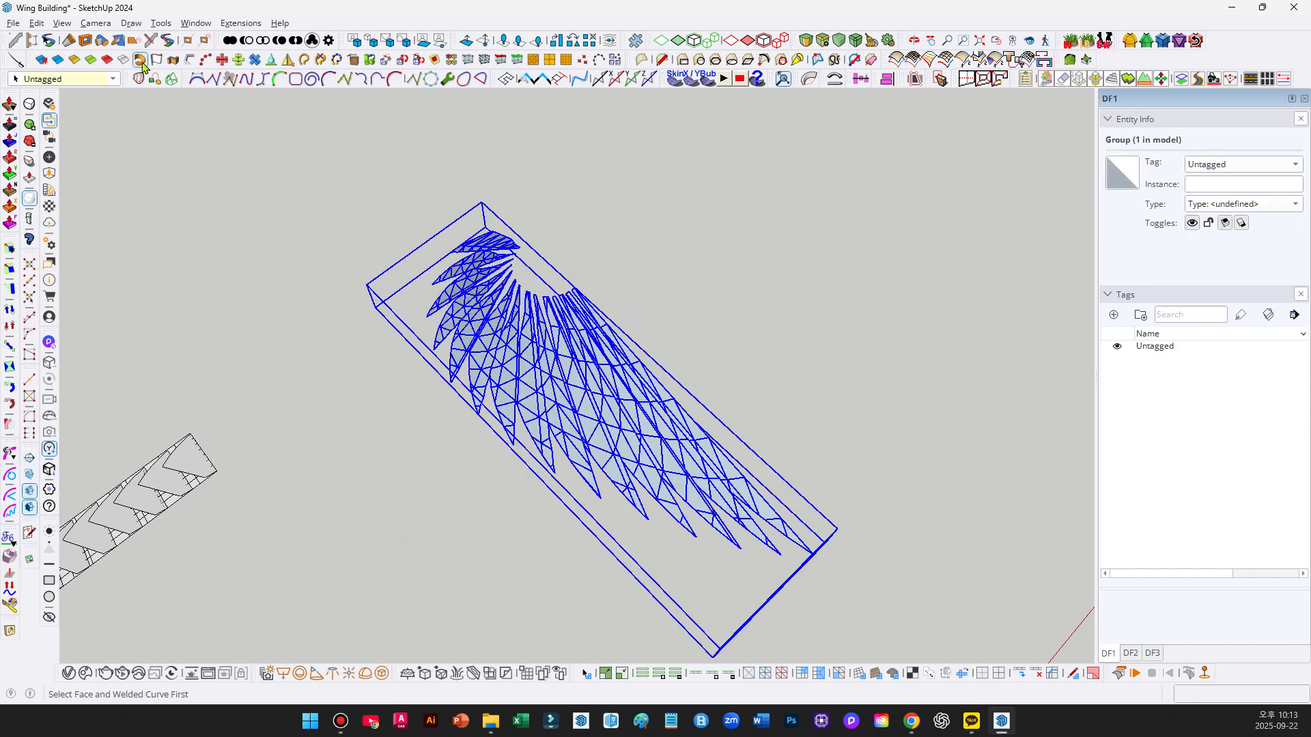
left_click(58, 61)
left_click(219, 307)
left_click(482, 347)
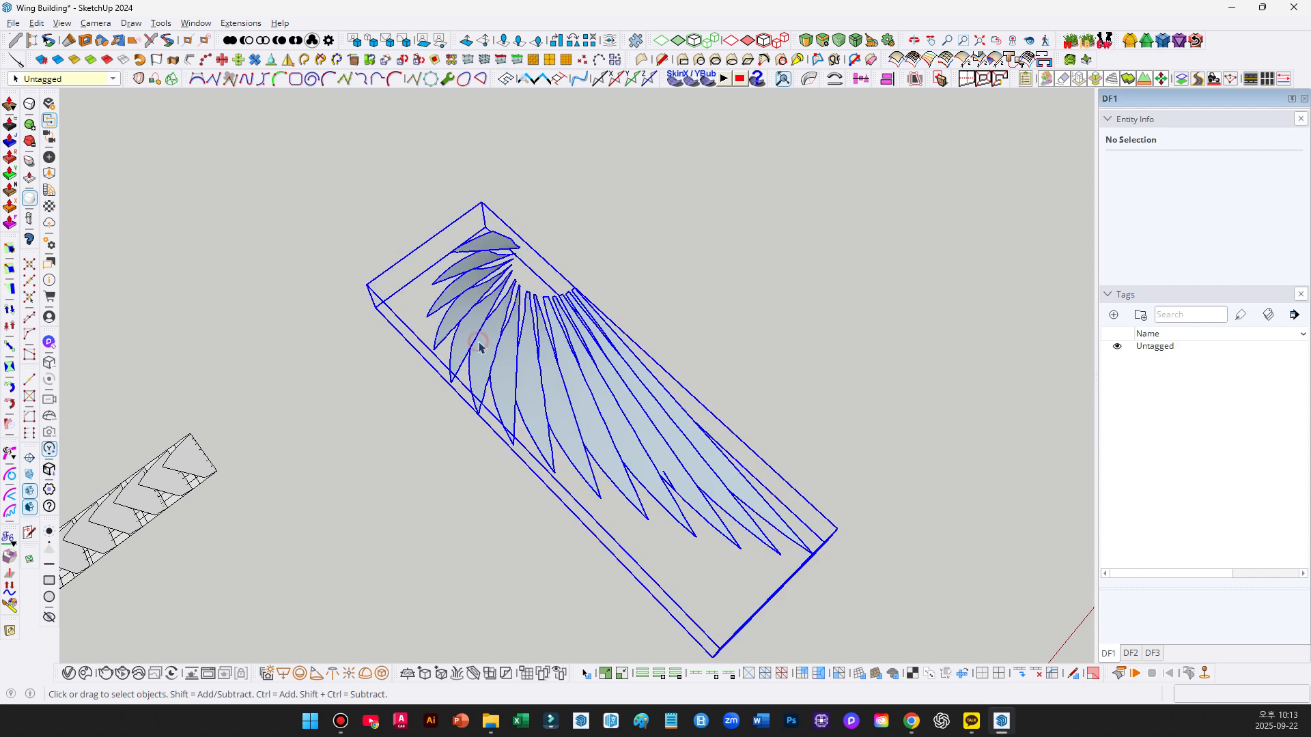
Check the feather group for geometry errors with Solid Inspector² and look at its contents.
key("shift+s")
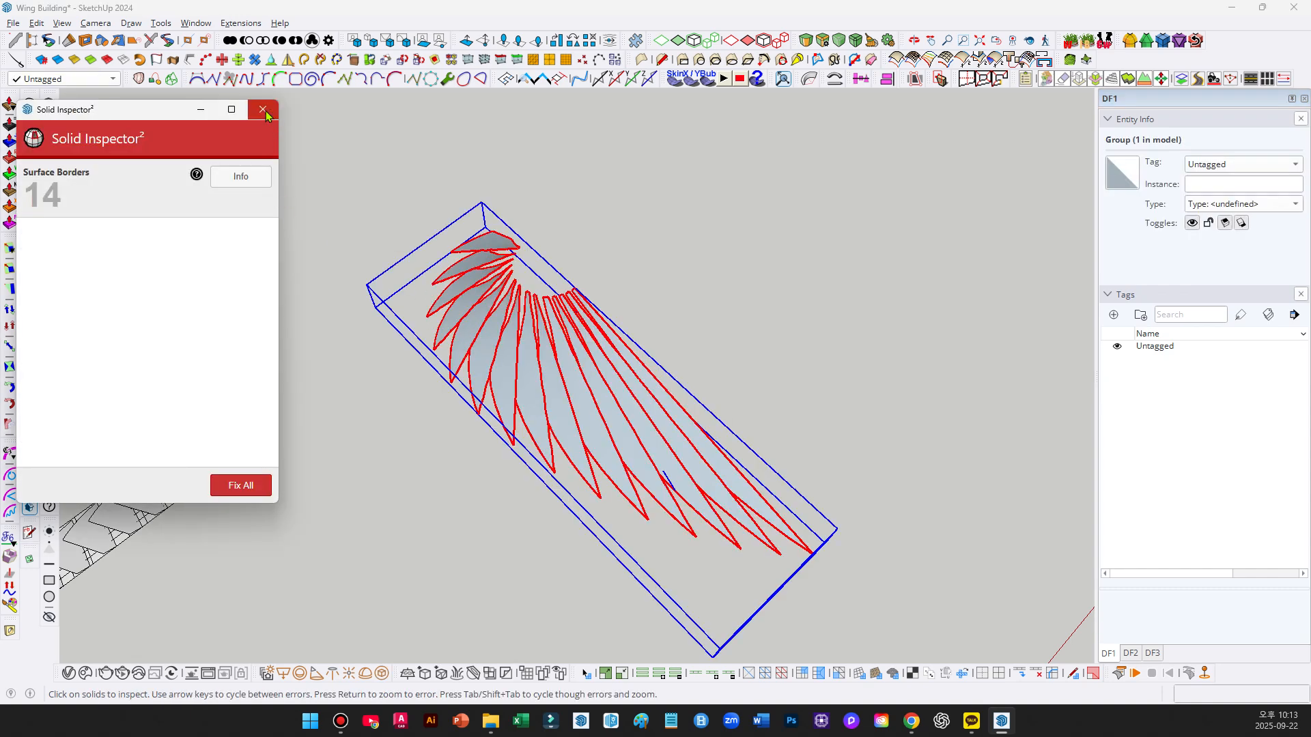
left_click(263, 110)
double_click(486, 307)
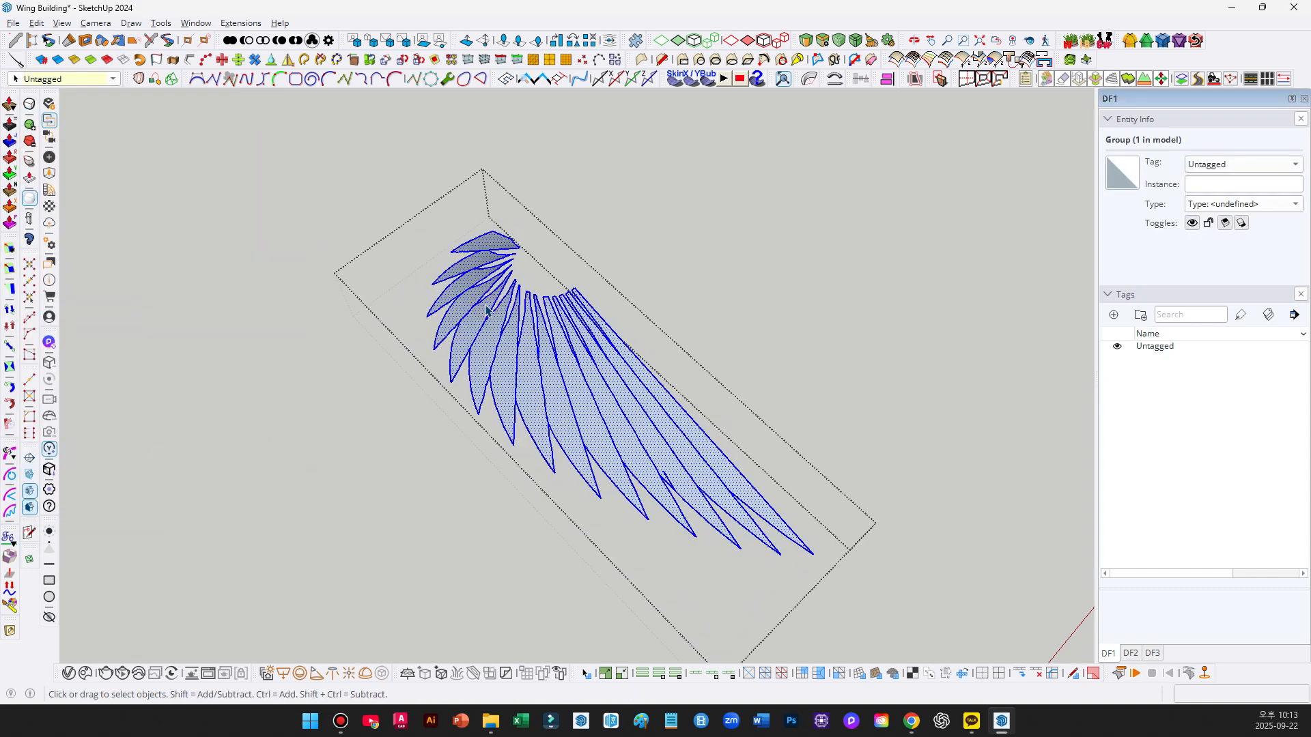
left_click(594, 275)
Copy the finished wooden wing model next to the projected feather group.
middle_click_drag(629, 402, 355, 404)
scroll(355, 404, "up", 6)
left_click_drag(381, 432, 187, 287)
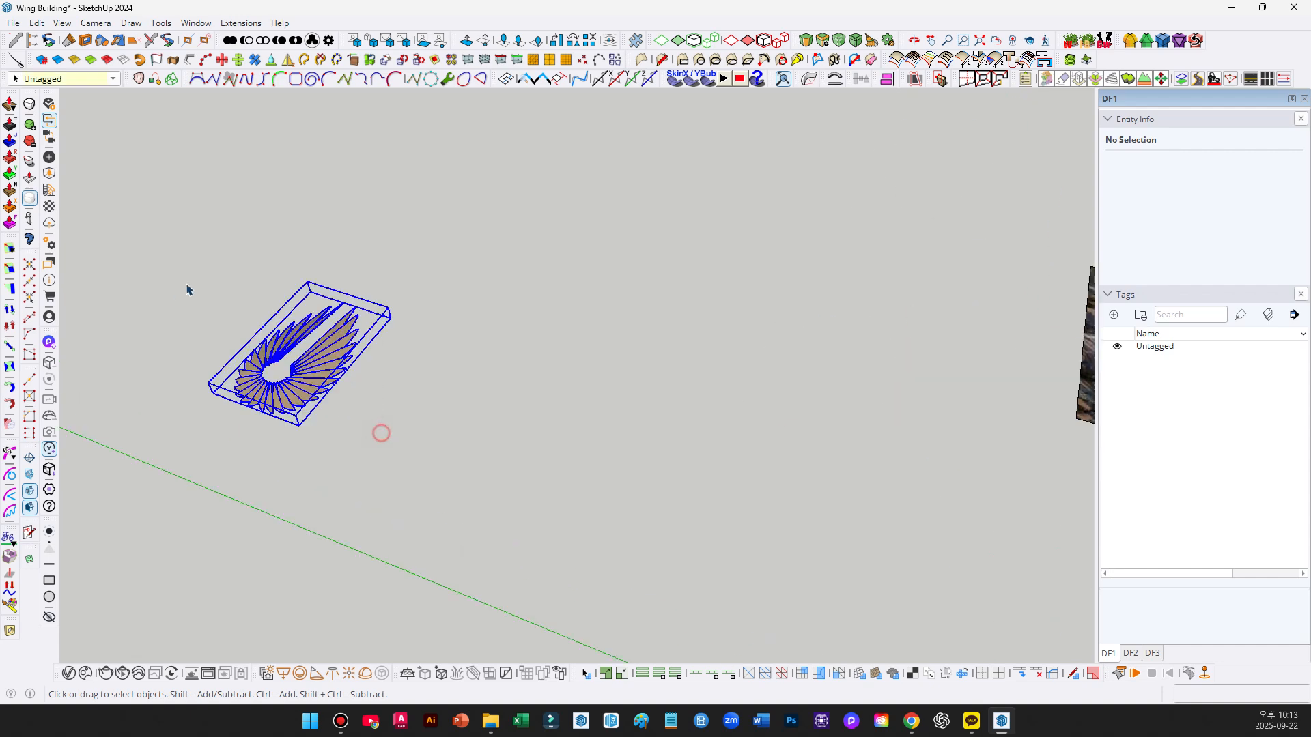
scroll(333, 352, "down", 3)
key("m")
left_click(357, 407)
middle_click_drag(428, 332, 188, 585)
scroll(477, 401, "up", 8)
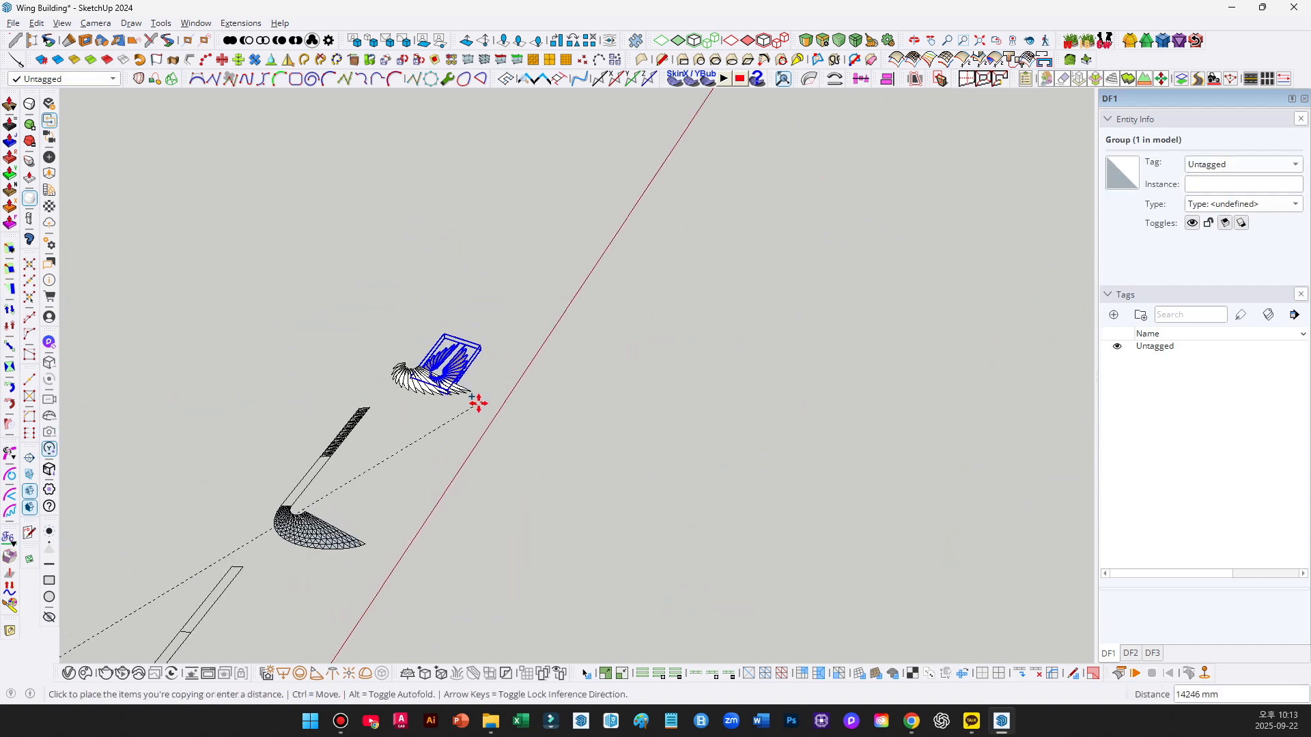
key("ctrl")
left_click(512, 354)
Rotate the copied wooden wing to line up with the projected feathers.
key("q")
left_click(495, 326)
left_click(599, 397)
left_click(207, 517)
key("space")
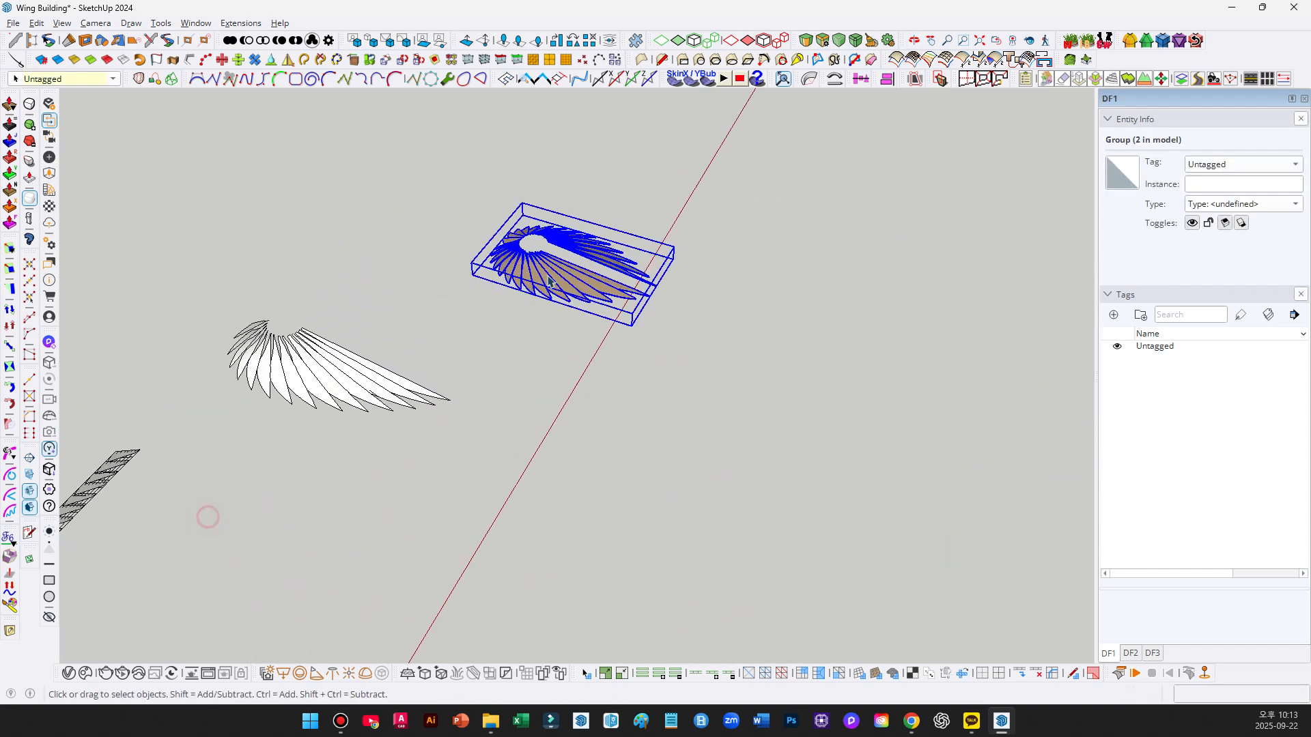
Examine the thickness and overlap of the wooden wing's feathers, and delete the copied wing.
scroll(559, 340, "up", 6)
left_click(547, 364)
scroll(533, 320, "down", 4)
scroll(469, 231, "up", 5)
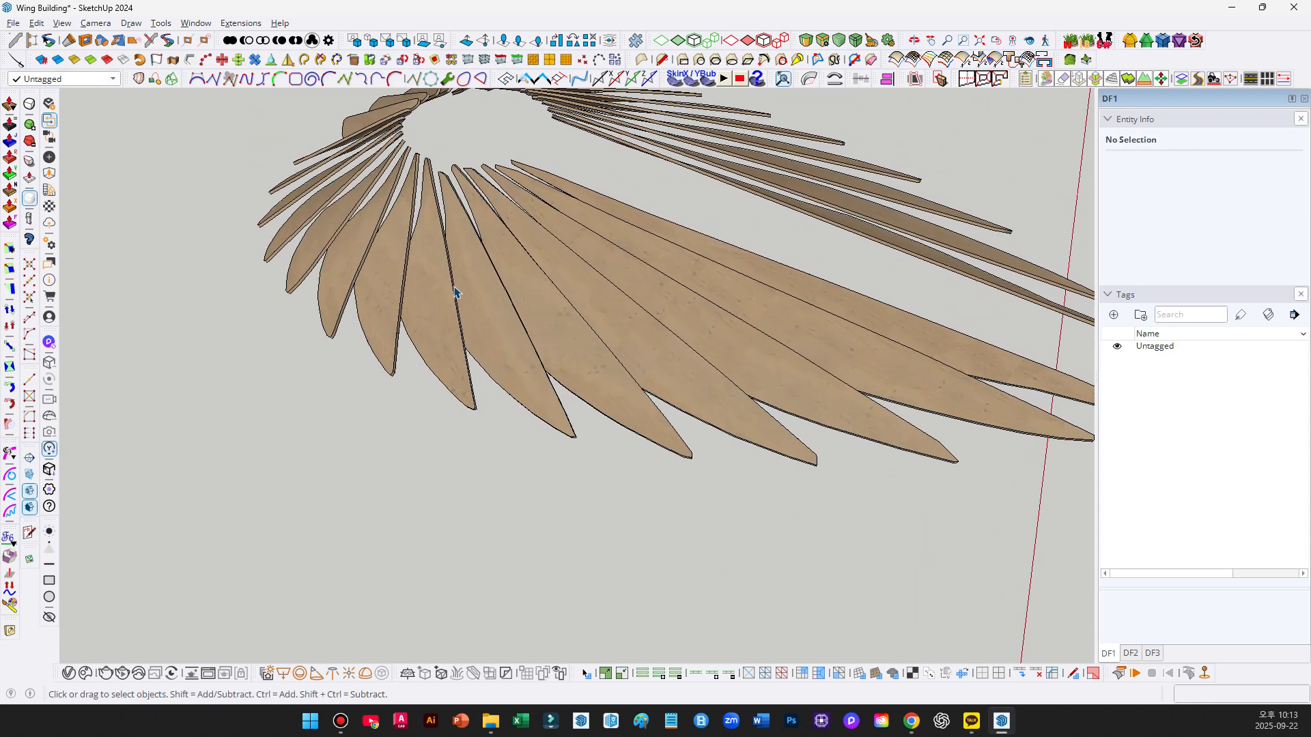
scroll(455, 292, "down", 10)
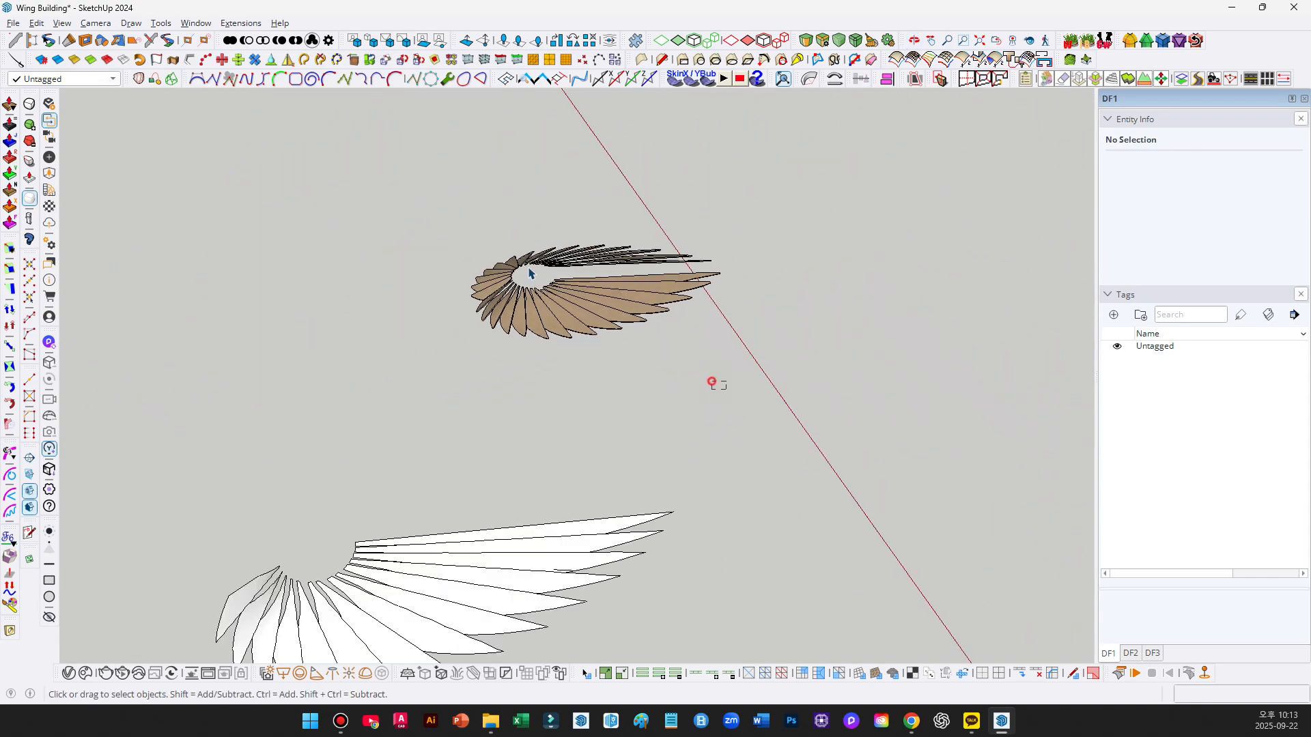
left_click_drag(711, 382, 529, 269)
key("Delete")
Open the projected feather group and examine the short stray edge on one feather, toggling hidden geometry.
scroll(527, 273, "down", 3)
middle_click_drag(526, 284, 437, 355)
scroll(414, 457, "up", 4)
middle_click_drag(413, 458, 427, 428, "shift")
triple_click(446, 423)
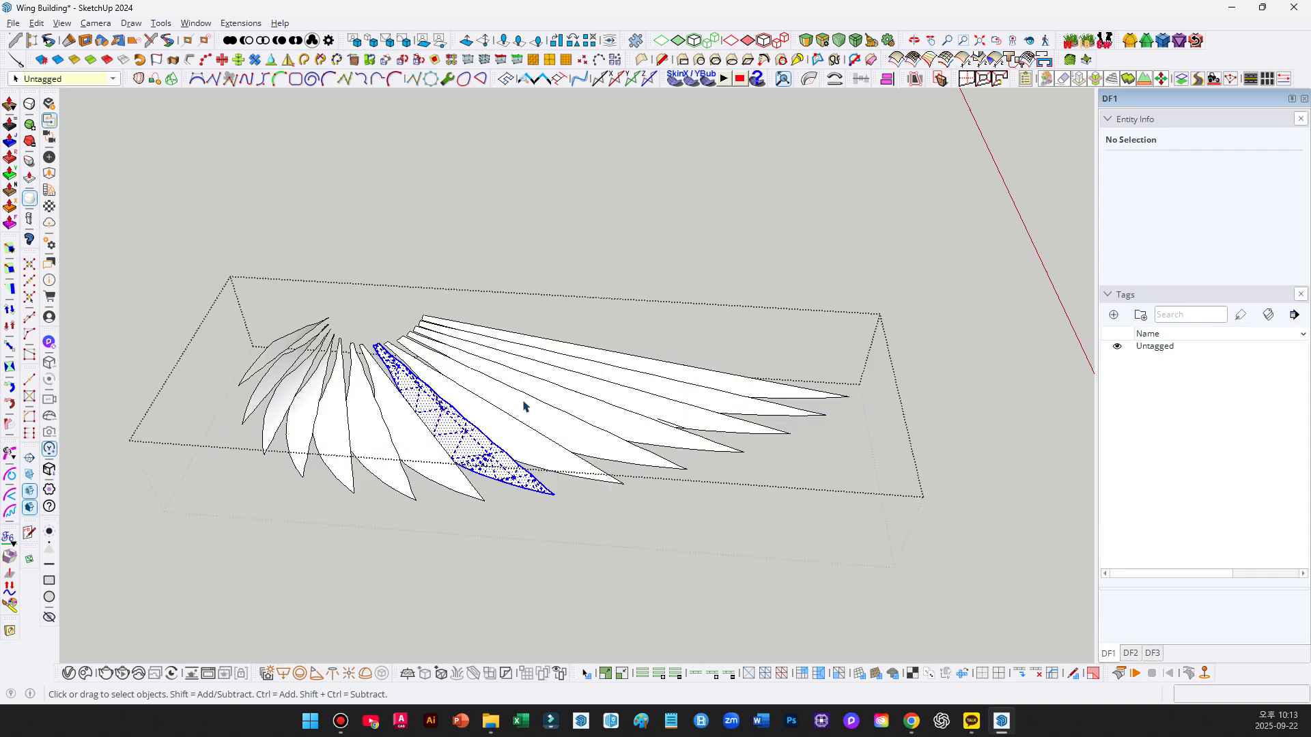
middle_click_drag(524, 406, 401, 406)
scroll(608, 459, "up", 6)
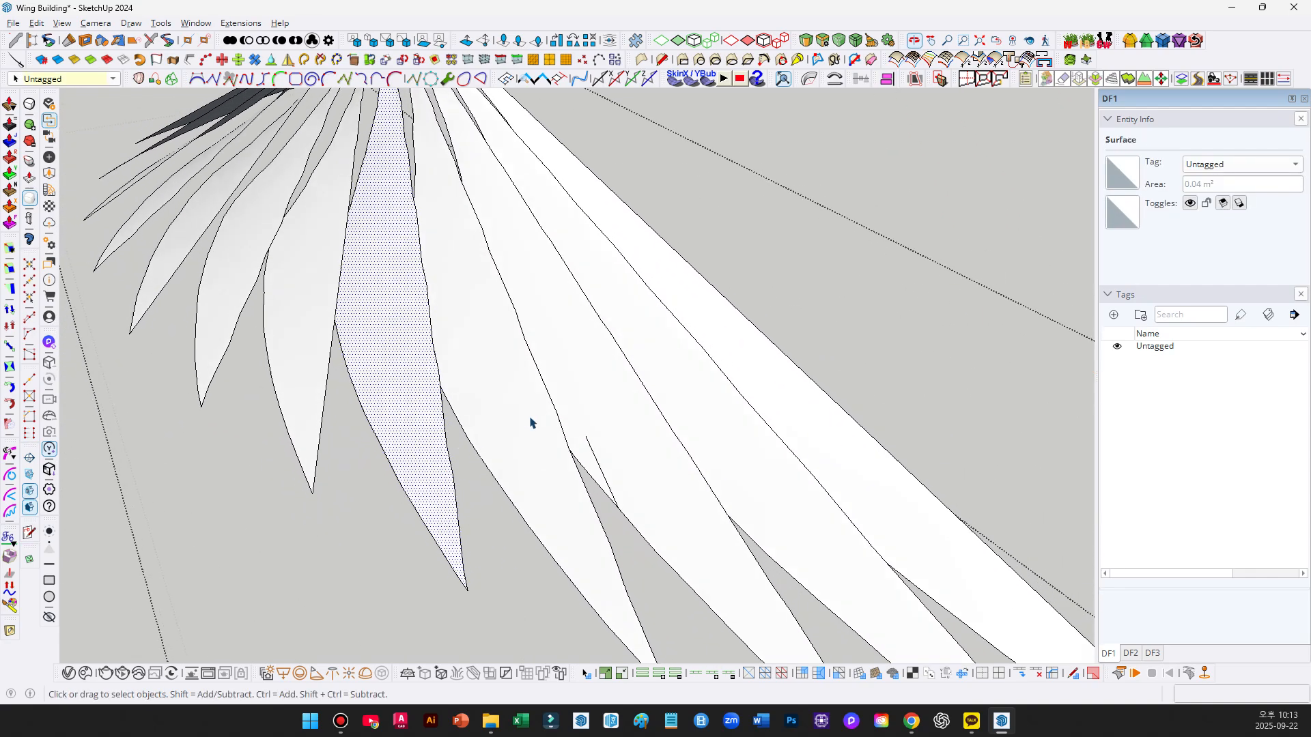
key("alt+h")
middle_click_drag(628, 451, 576, 452)
key("alt+h")
scroll(539, 456, "up", 3)
scroll(532, 453, "down", 3)
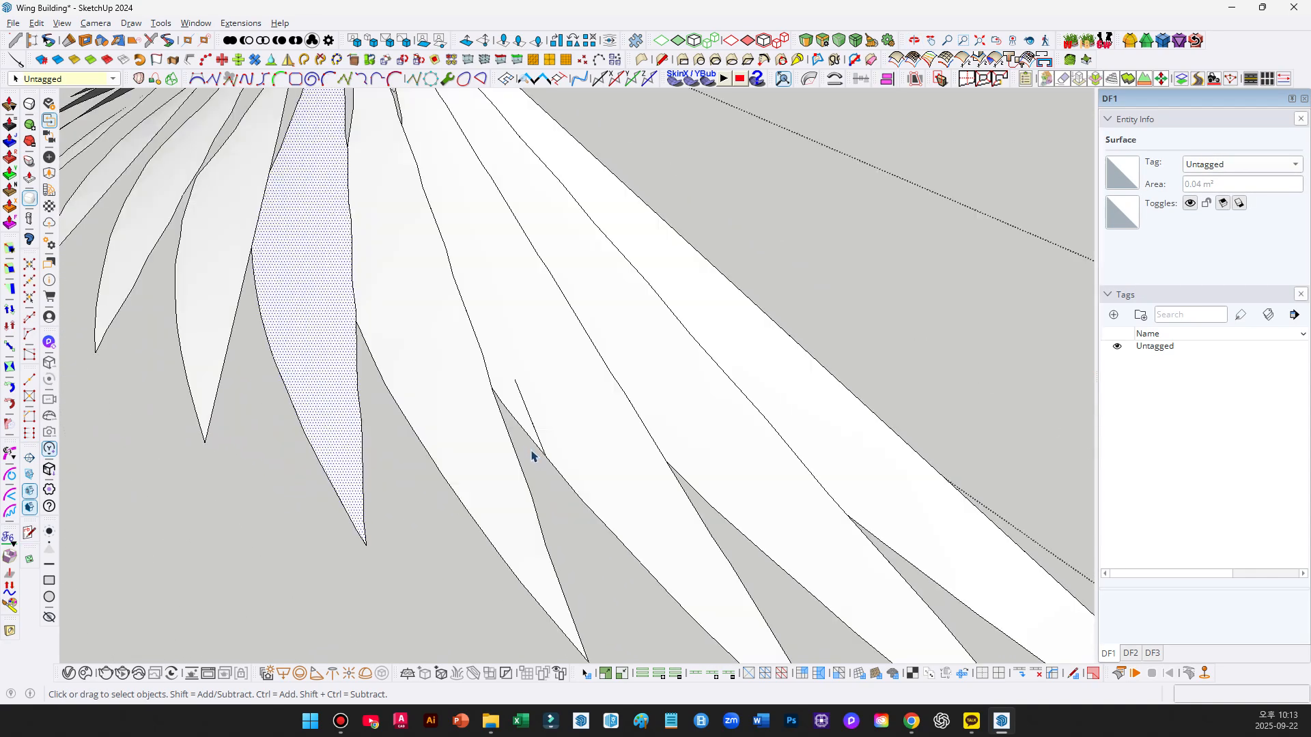
Examine the grey shaded sliver beside the feather edge up close, toggling the hidden geometry.
key("Escape")
key("l")
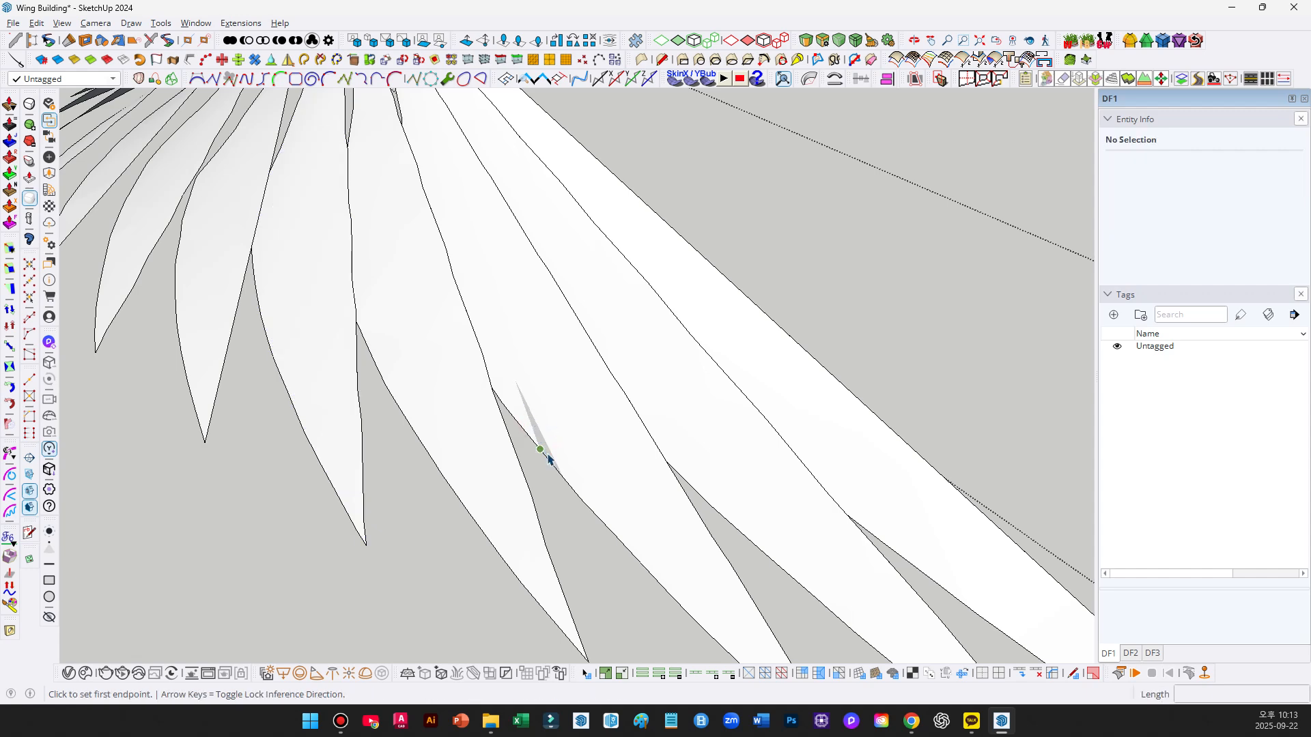
key("alt+h")
key("alt+h")
scroll(572, 440, "down", 1)
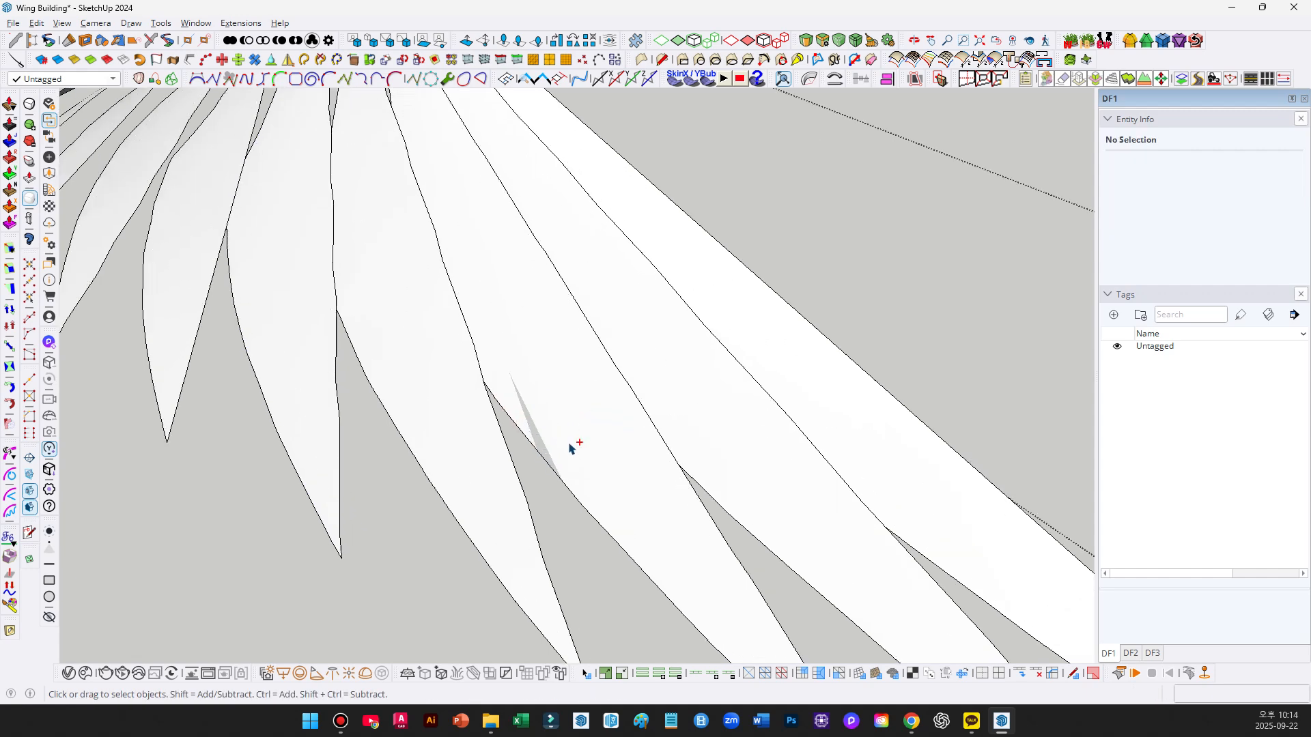
scroll(572, 444, "up", 4)
scroll(572, 452, "down", 3)
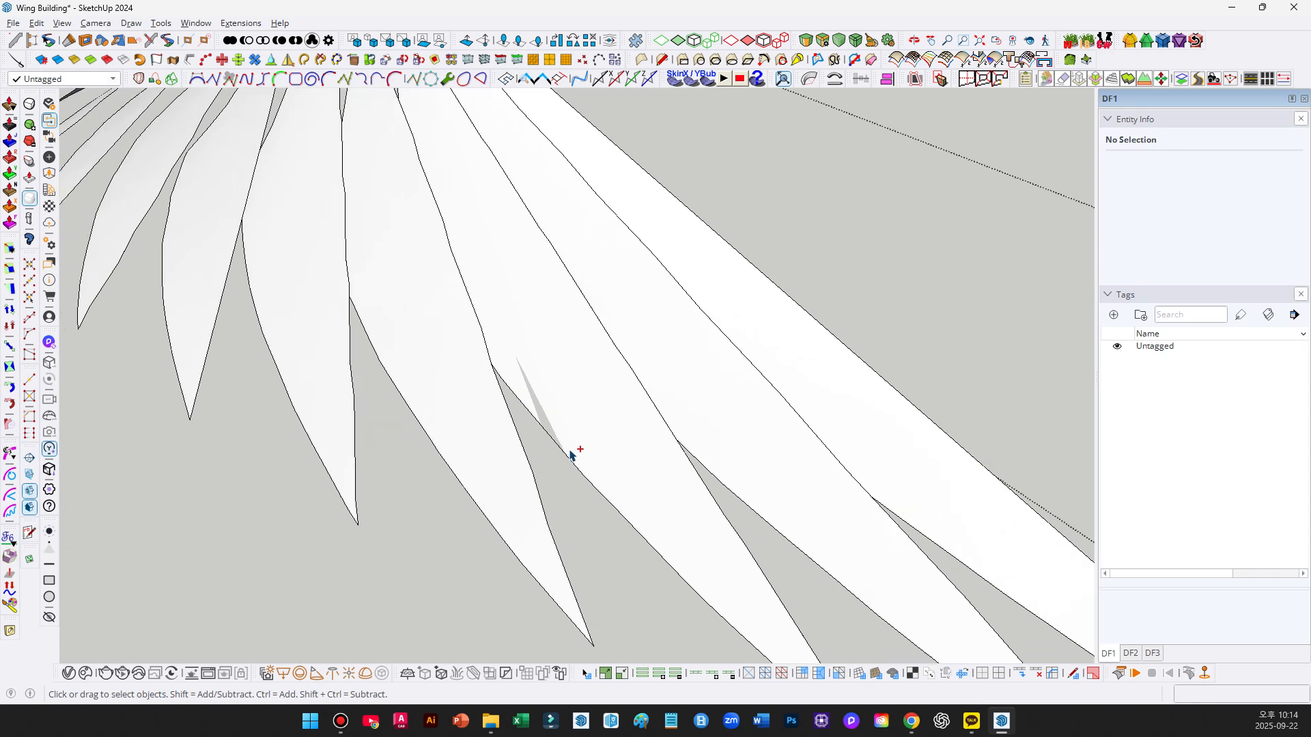
scroll(572, 453, "up", 3)
key("alt+h")
scroll(573, 454, "down", 3)
key("alt+h")
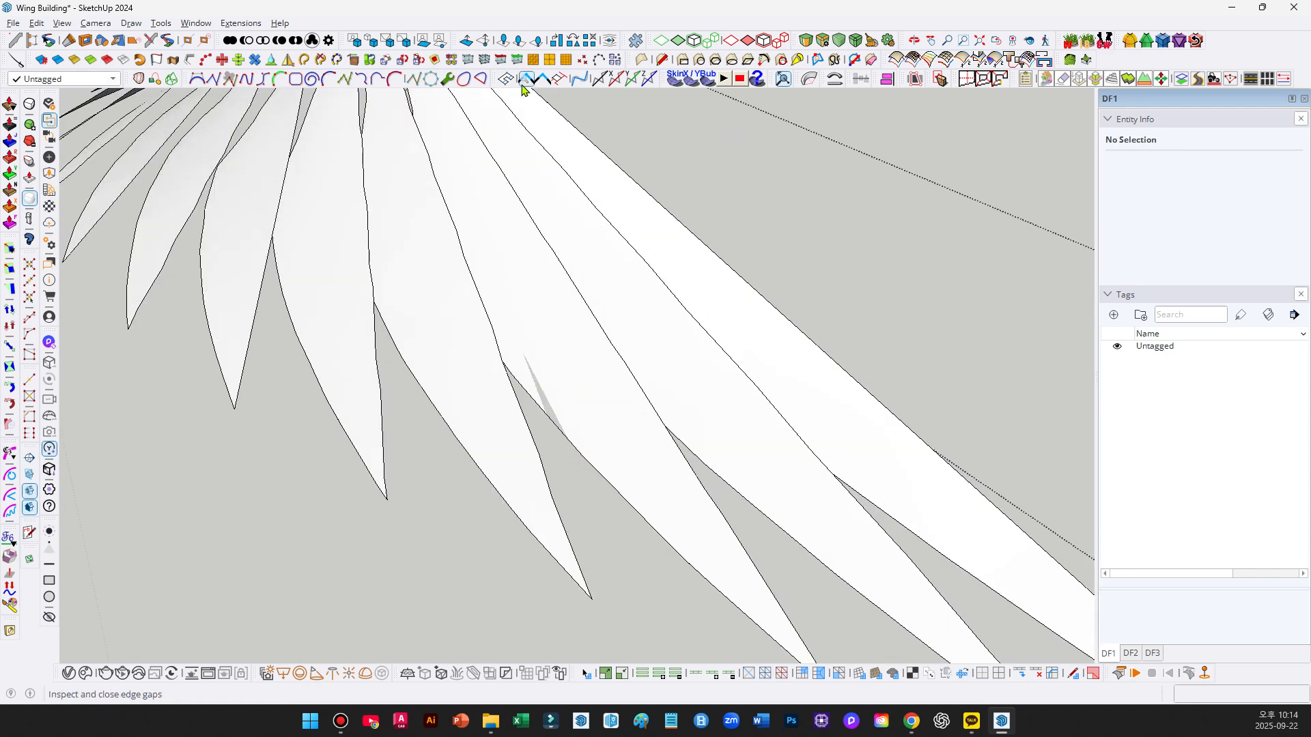
Check the feathers' triangulated hidden edges and view the whole wing from different angles.
key("space")
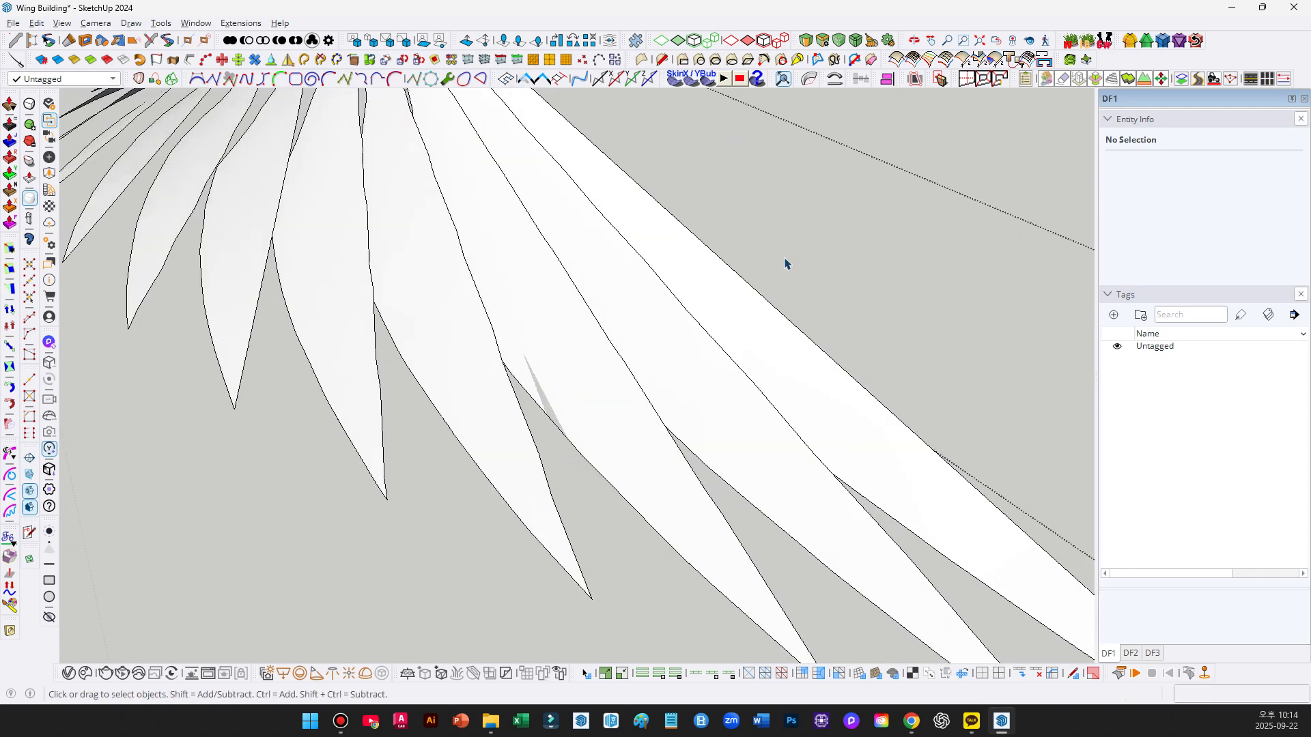
key("alt+h")
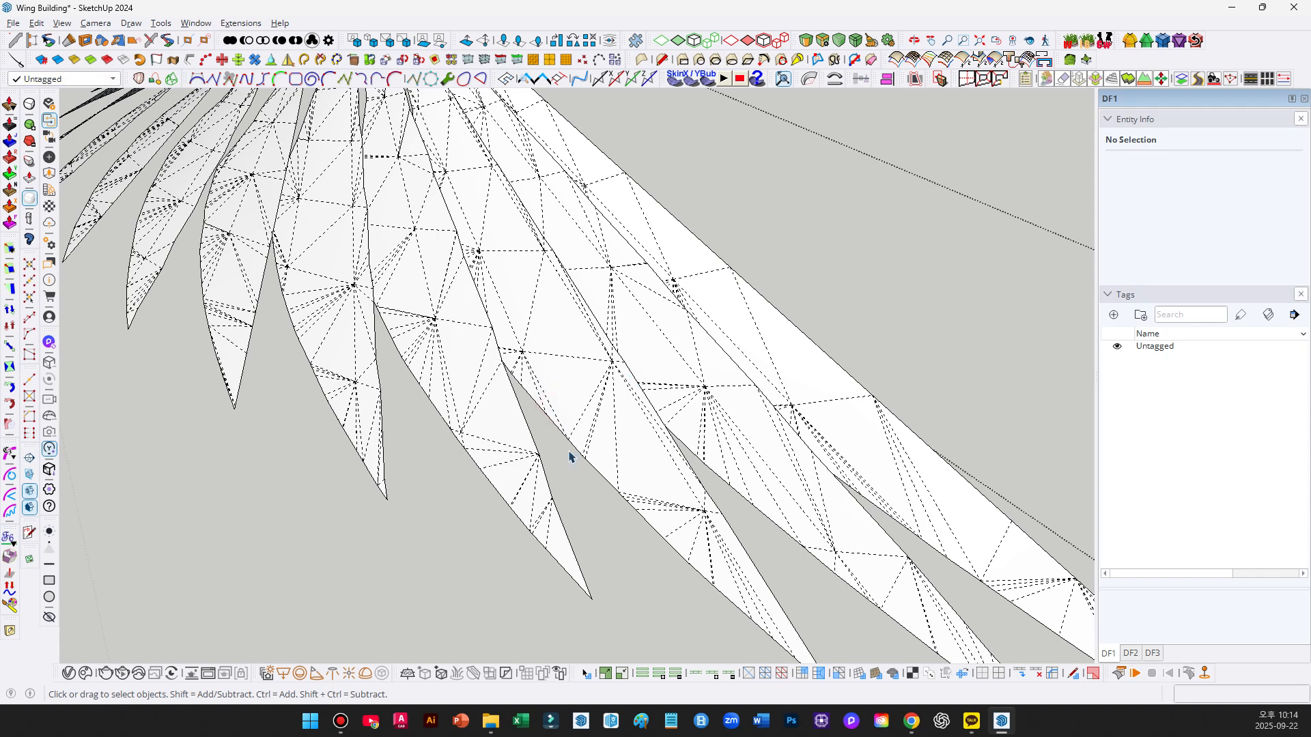
key("alt+h")
scroll(566, 332, "down", 3)
mouse_move(566, 332)
middle_mouse_down()
mouse_move(524, 395)
mouse_move(564, 392)
mouse_move(448, 371)
mouse_move(565, 503)
mouse_move(852, 321)
mouse_move(892, 316)
mouse_move(304, 386)
middle_mouse_up()
scroll(564, 392, "down", 3)
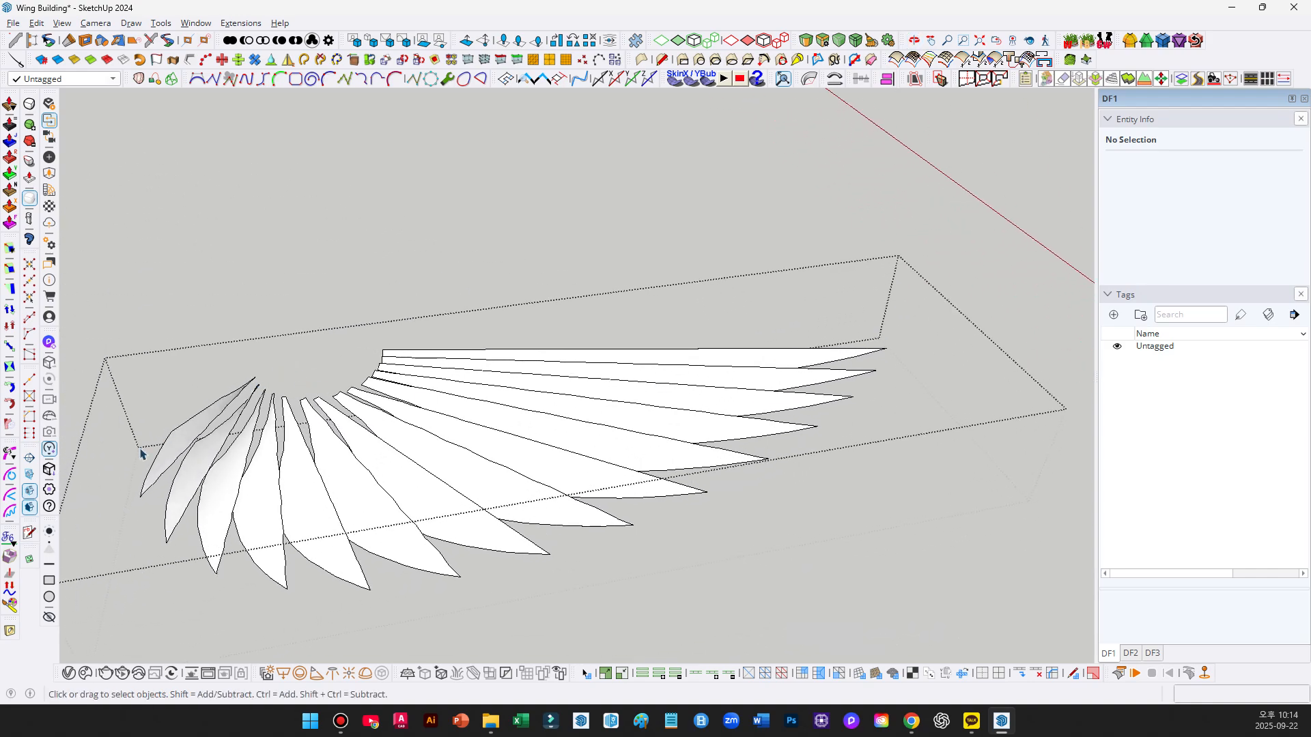
middle_click_drag(535, 399, 342, 430)
Try deleting the feather faces one by one, starting from the longest feathers.
key("ctrl+a")
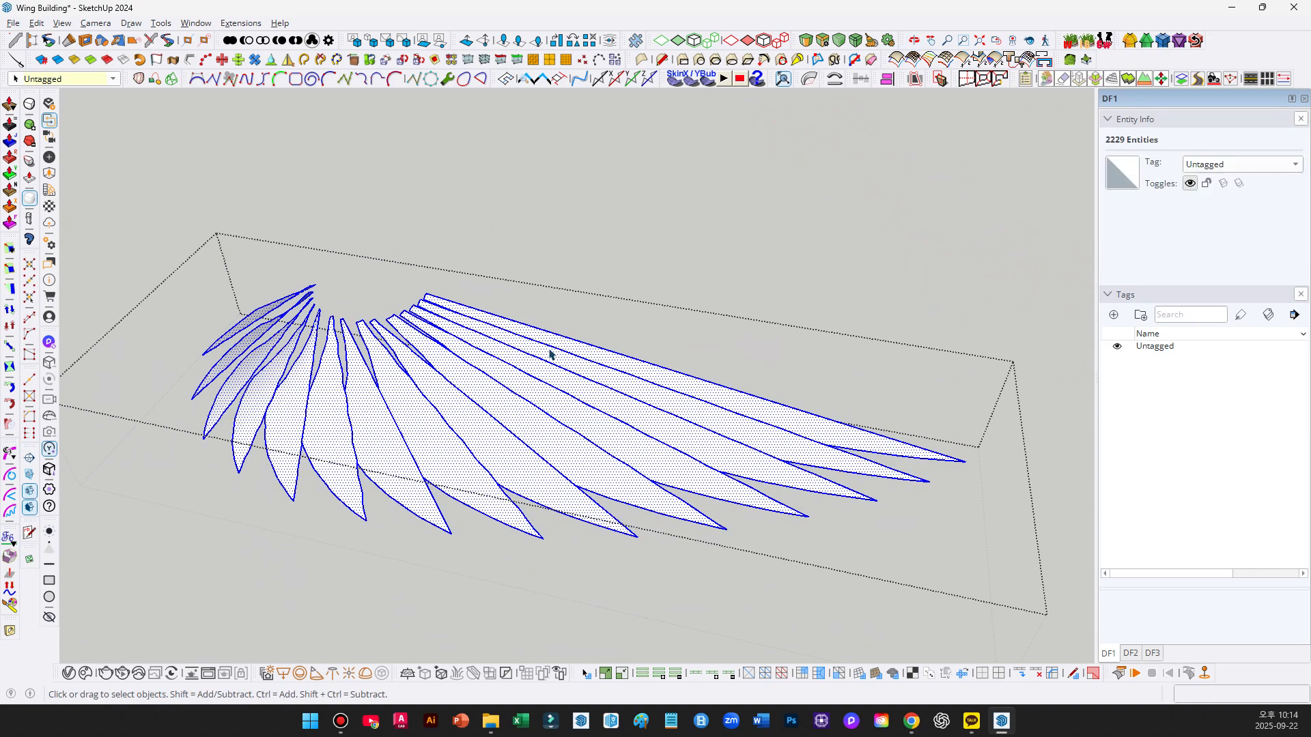
left_click(705, 394)
key("Delete")
left_click(693, 409)
key("Delete")
left_click(658, 428)
key("Delete")
left_click(624, 439)
key("Delete")
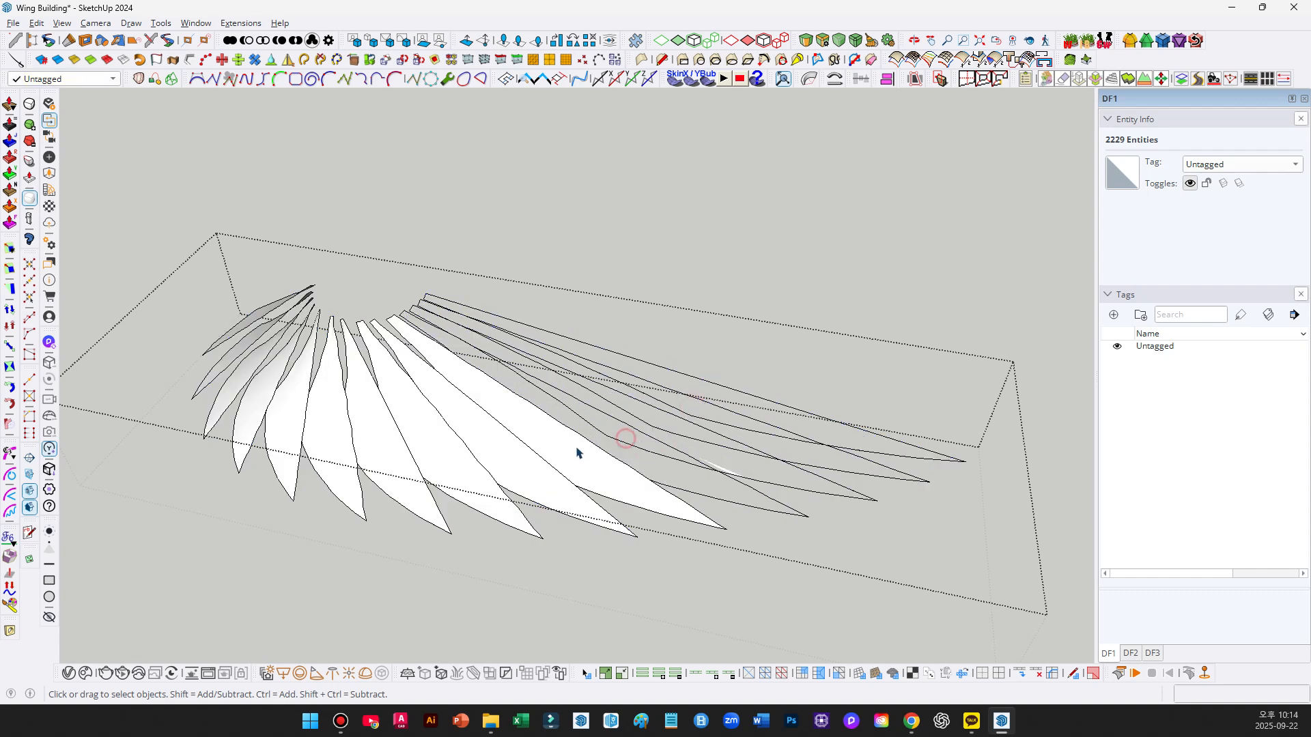
key("Delete")
left_click(438, 446)
key("Delete")
left_click(384, 445)
key("Delete")
Undo all the individual feather face deletions.
key("ctrl+z")
key("ctrl+z")
key("ctrl+z")
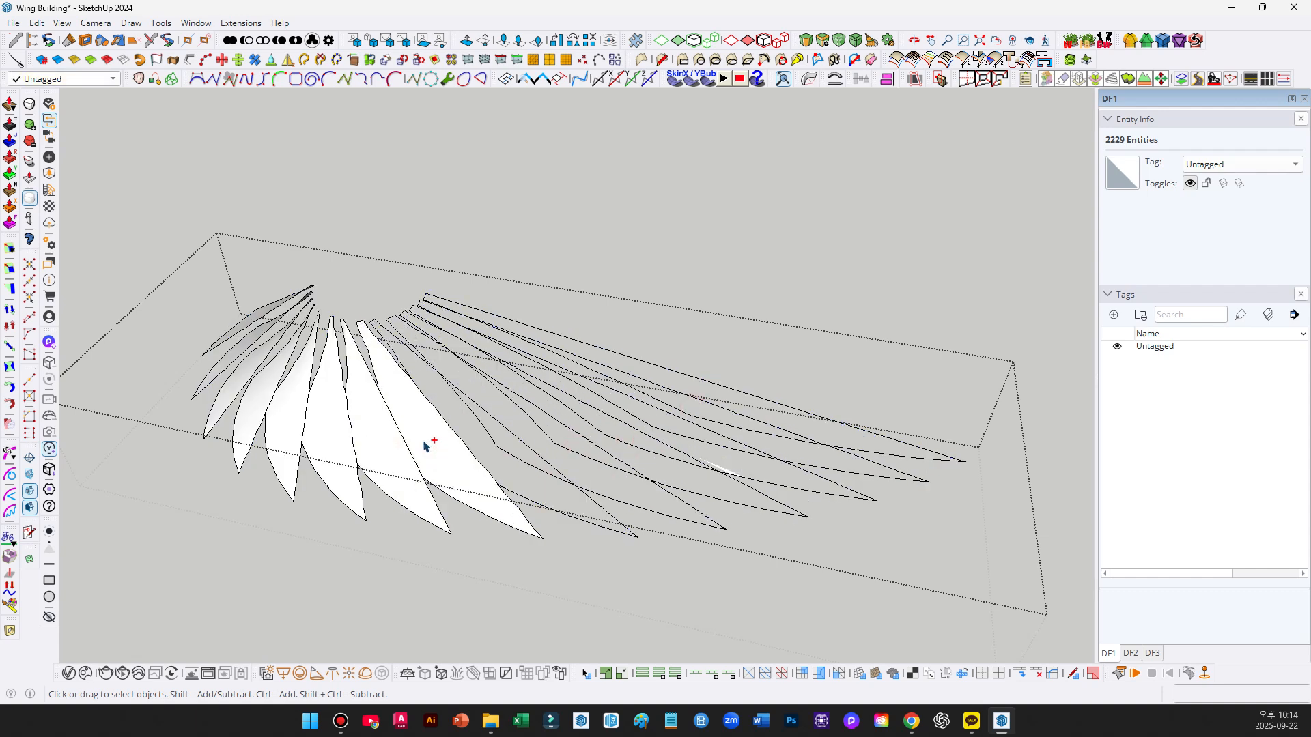
scroll(736, 482, "up", 2)
scroll(736, 486, "up", 1)
key("e")
key("ctrl+z")
key("ctrl+z")
key("ctrl+z")
key("ctrl+z")
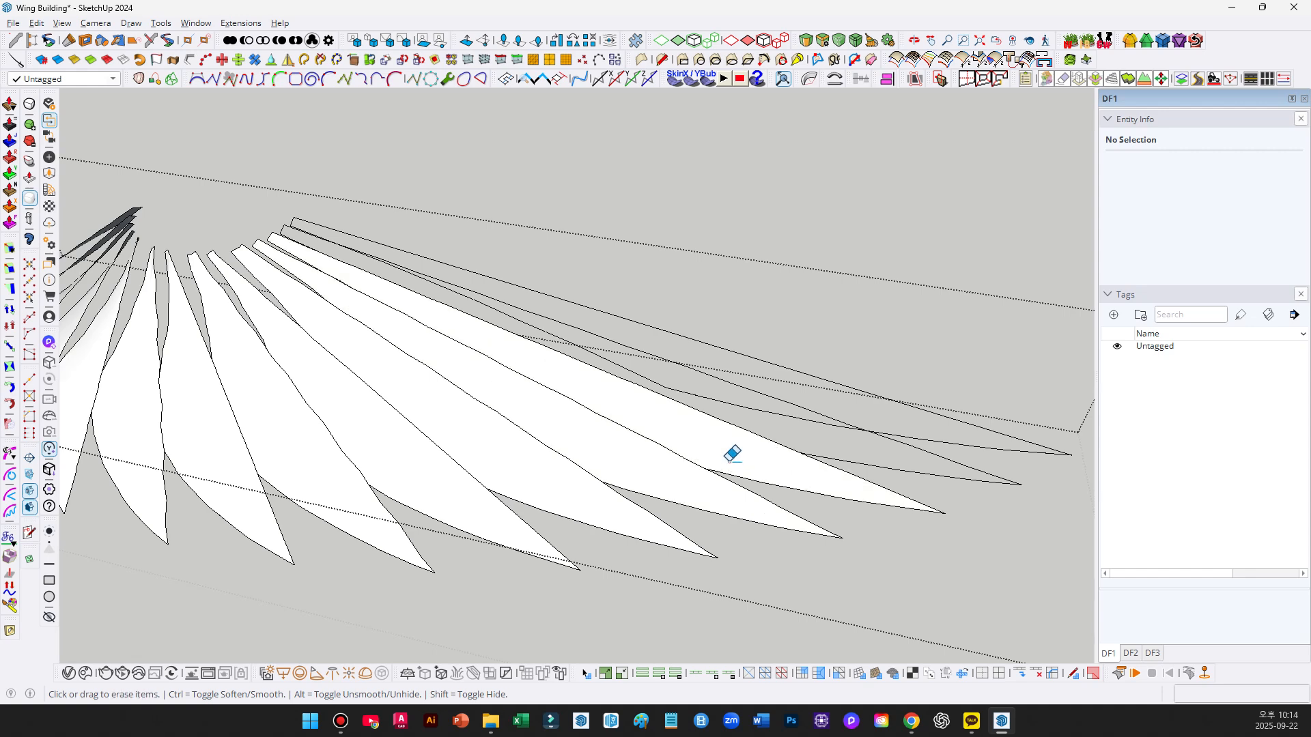
key("ctrl+z")
Select everything in the wing, filter the selection to faces, and delete them to leave only outlines.
middle_click_drag(772, 438, 636, 394)
key("space")
scroll(636, 394, "down", 1)
key("ctrl+a")
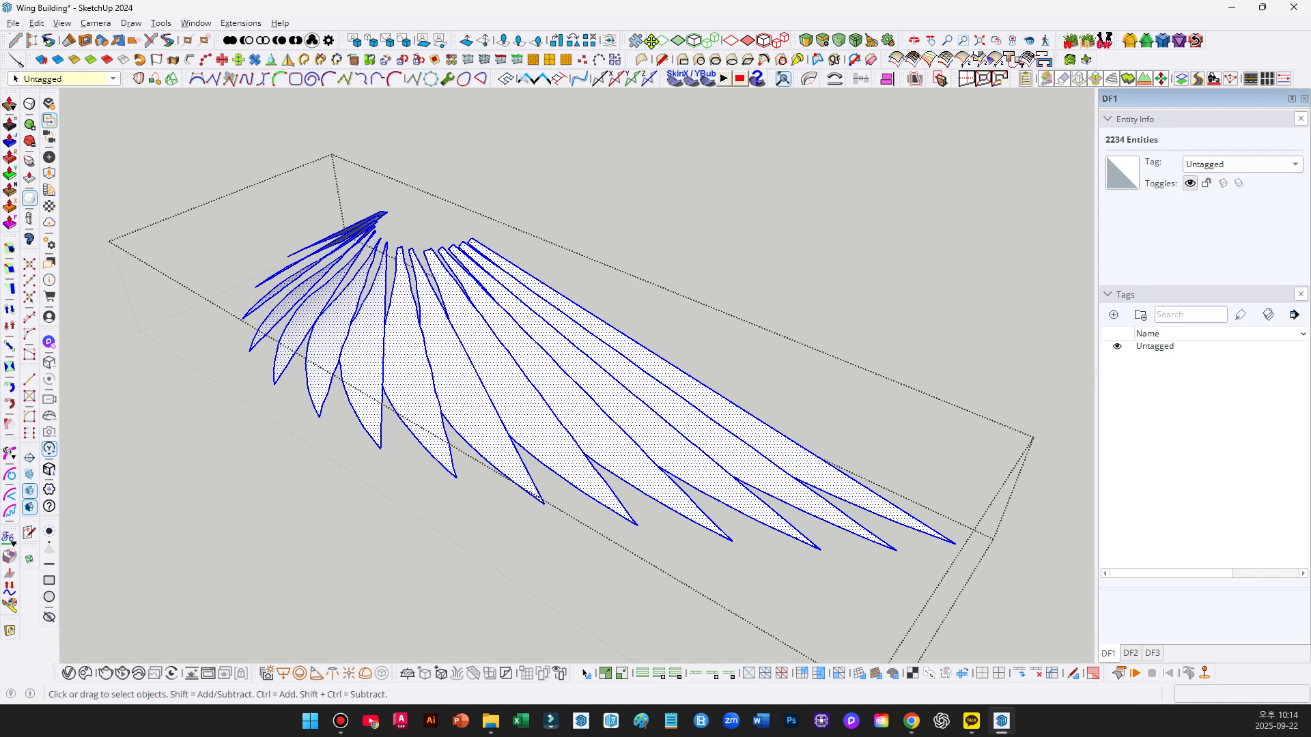
left_click_drag(653, 40, 631, 176)
left_click_drag(697, 148, 708, 28)
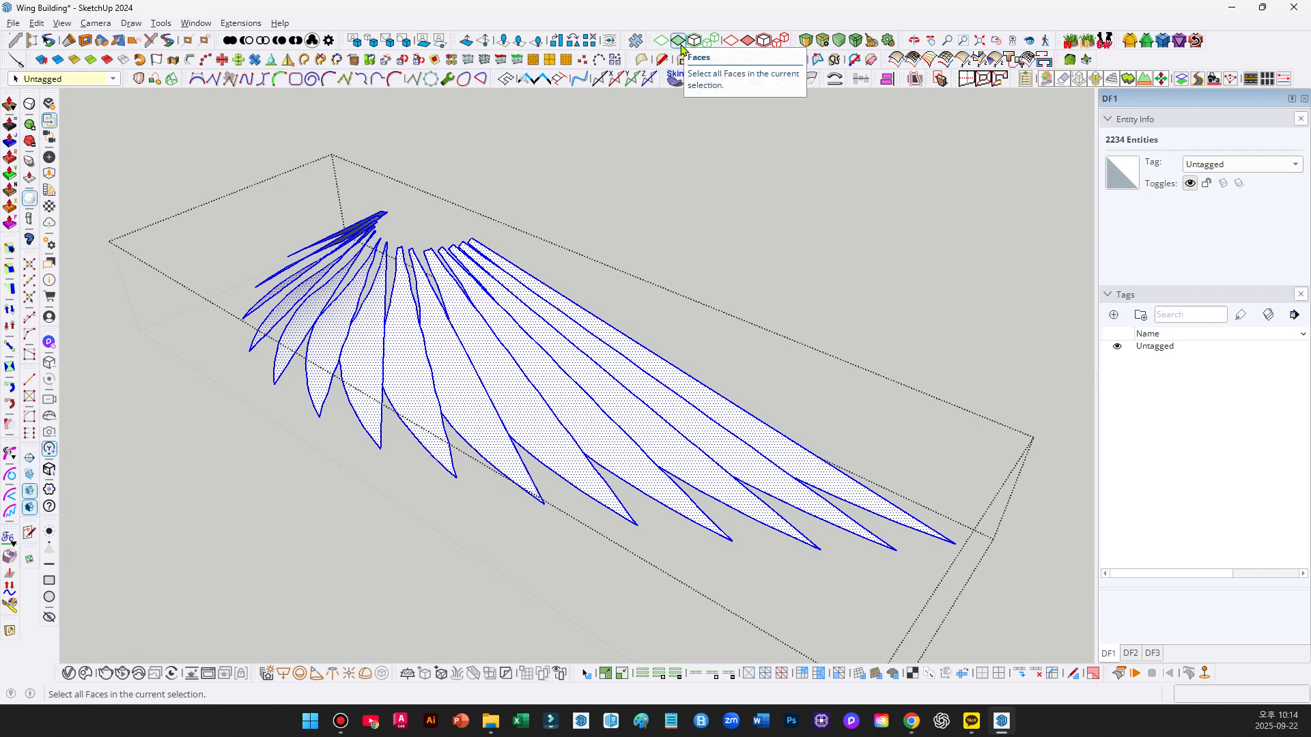
left_click(679, 43)
key("Delete")
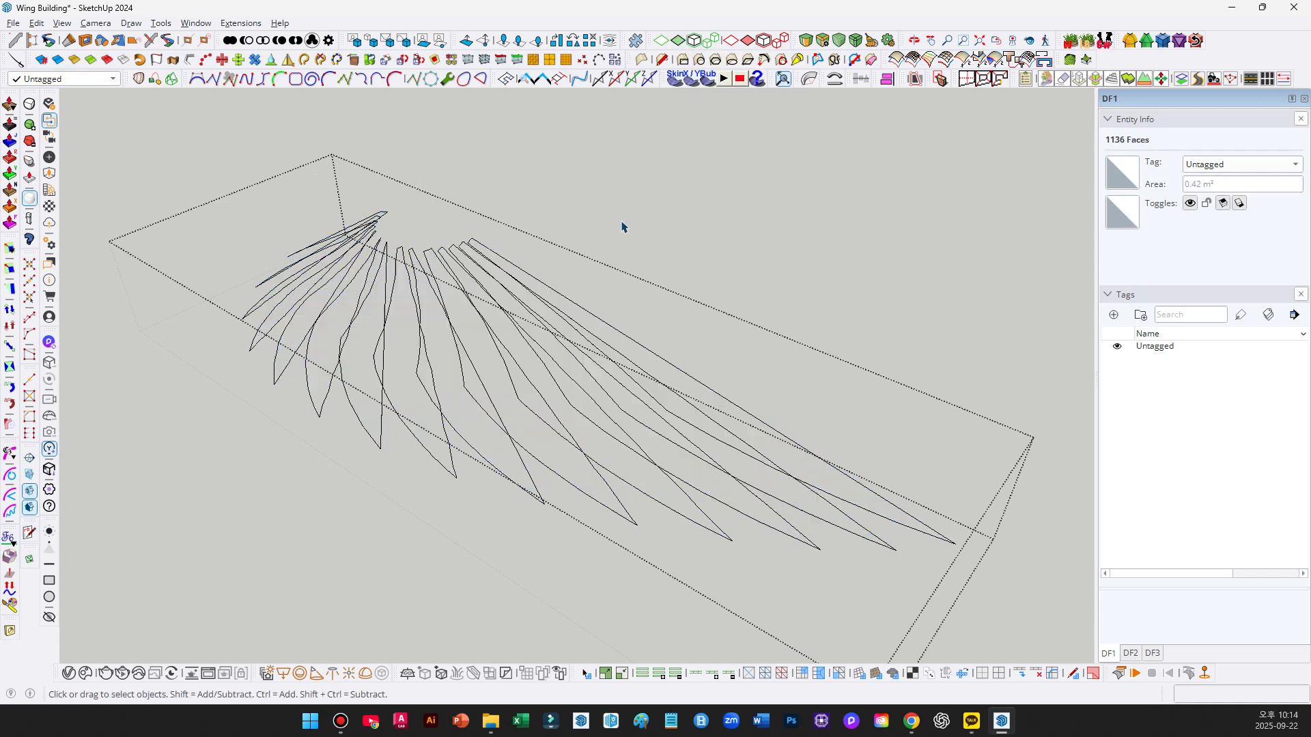
Group the full outline of the fourth-longest feather among the long feathers of the wing.
middle_click_drag(546, 284, 608, 337)
triple_click(653, 400)
scroll(587, 372, "up", 5)
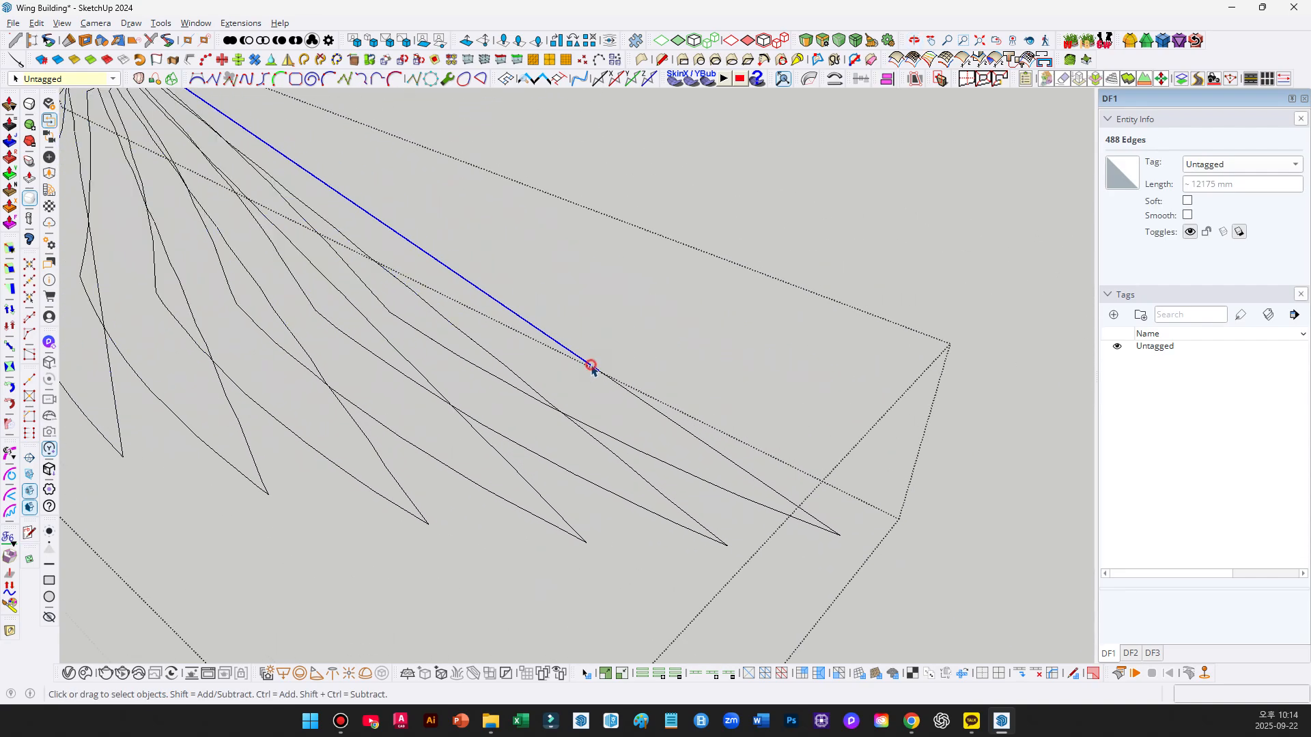
left_click(591, 367)
scroll(591, 367, "down", 5)
middle_click_drag(544, 357, 723, 385)
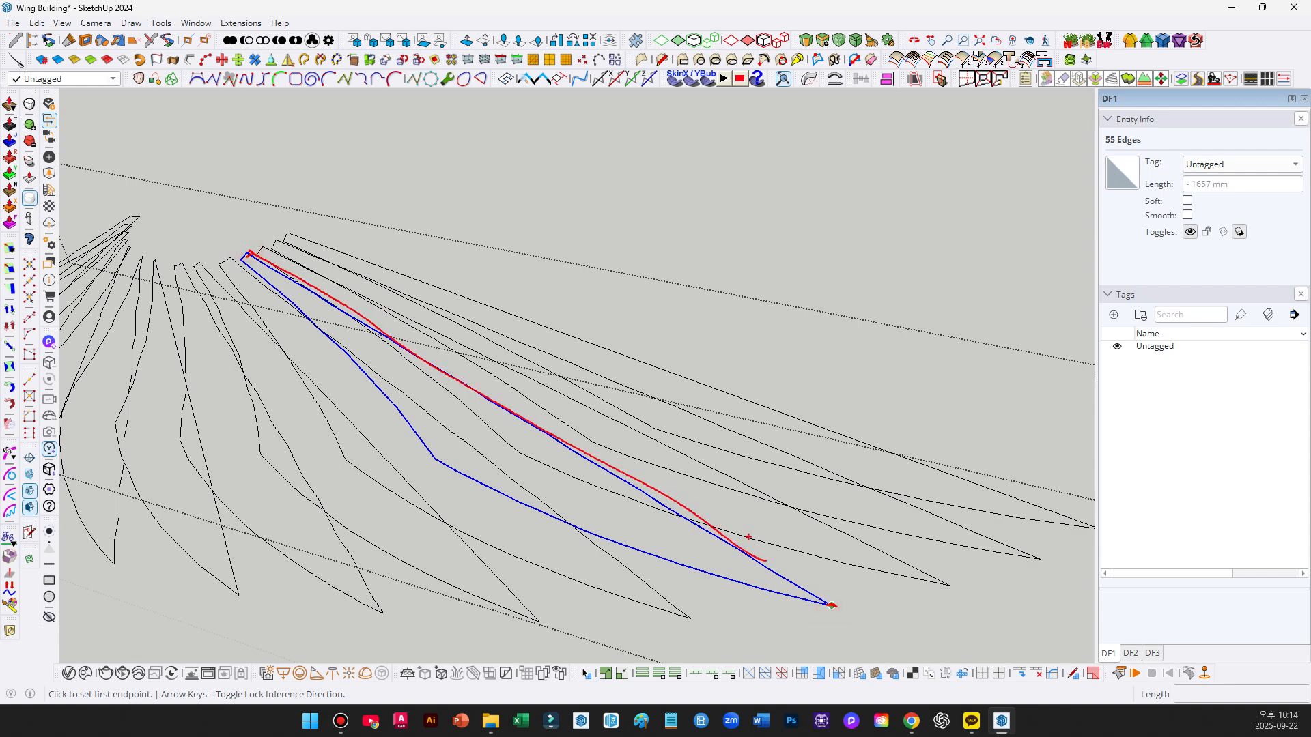
key("space")
middle_click_drag(749, 537, 612, 501)
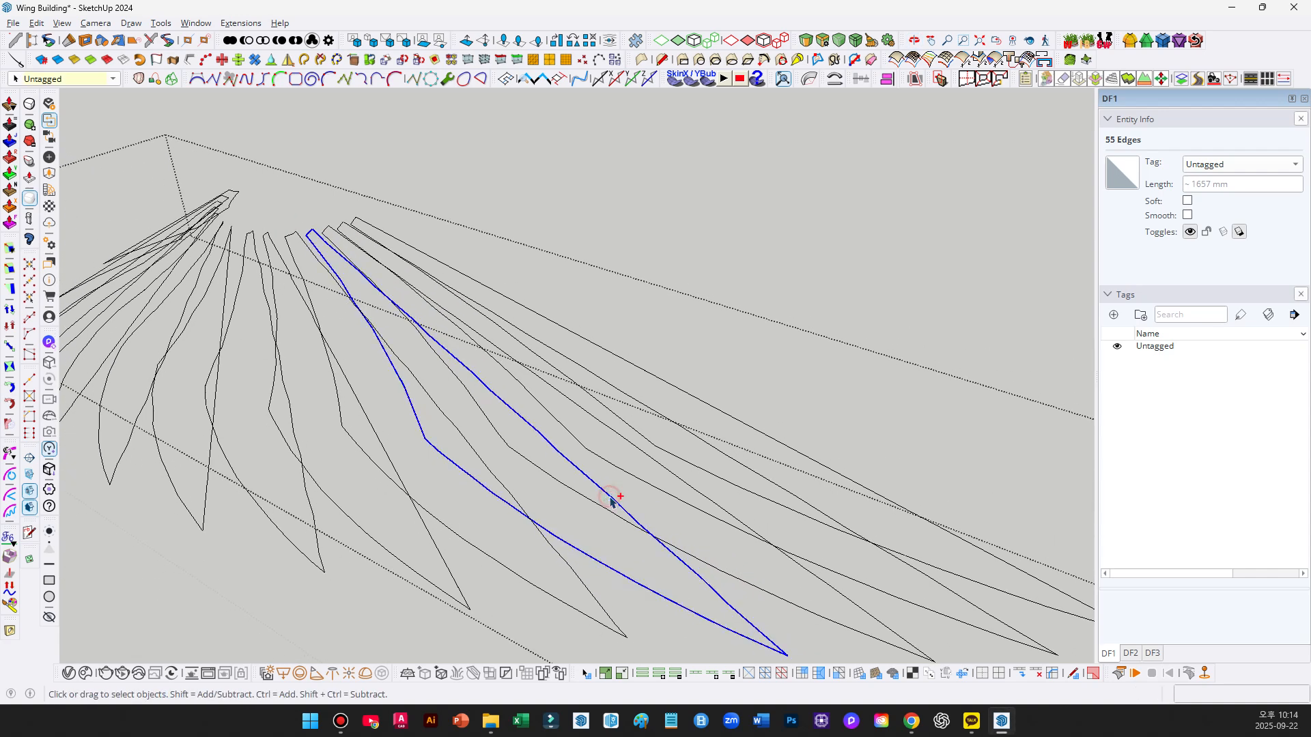
key("ctrl+g")
Copy the grouped feather outline into the empty space beyond the long feathers' tips.
left_click_drag(610, 499, 547, 450)
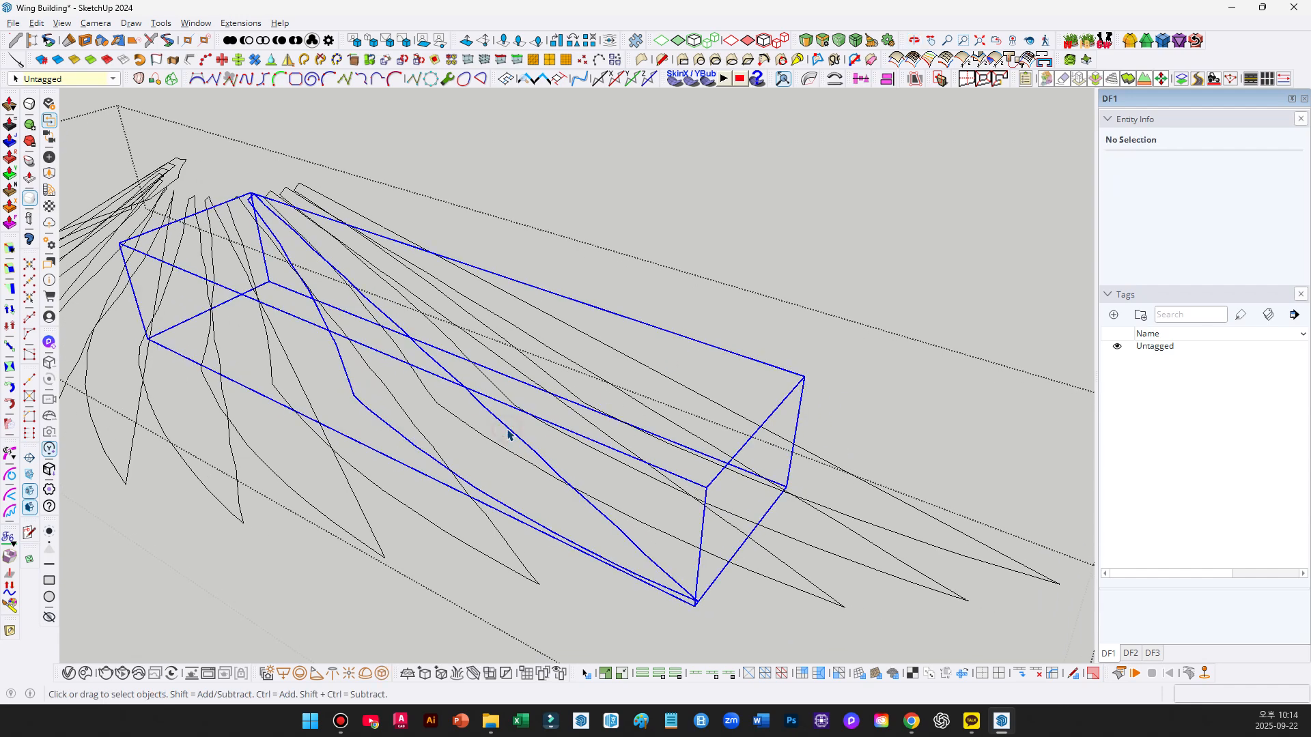
scroll(509, 435, "down", 3)
left_click(595, 366)
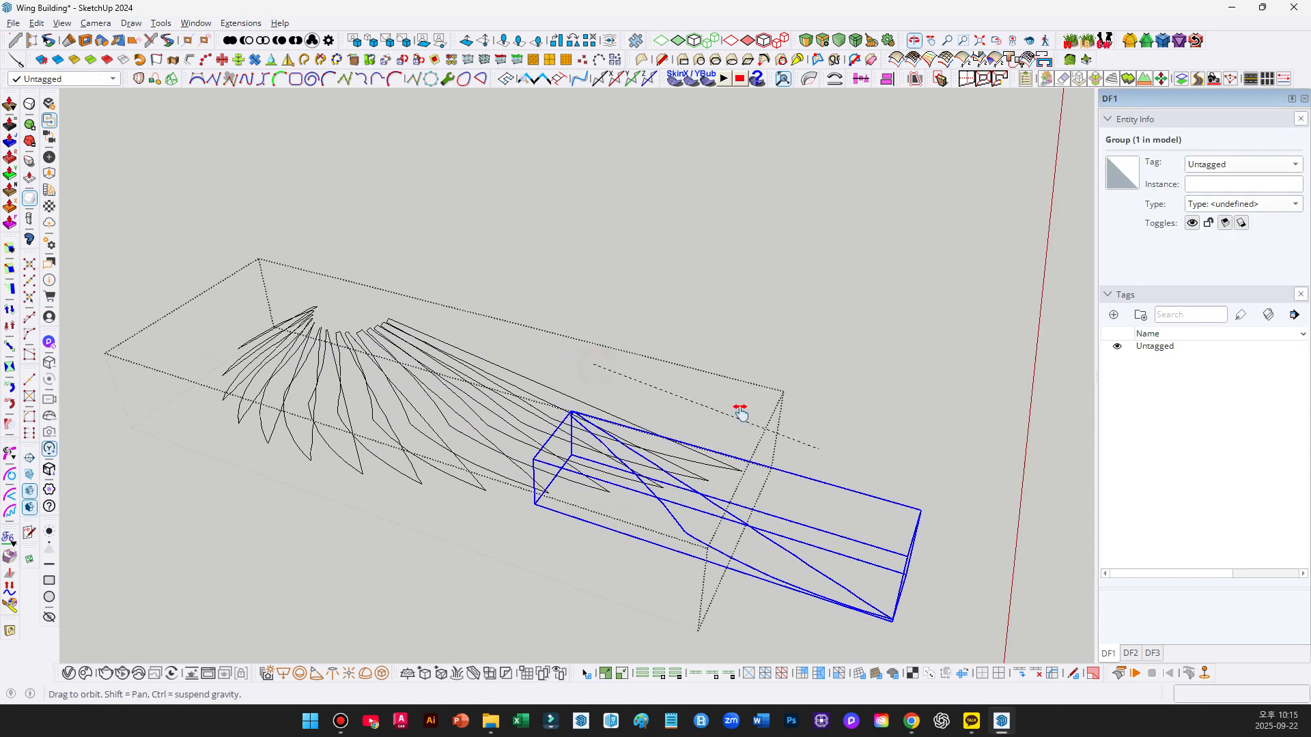
scroll(785, 405, "up", 3)
key("ctrl")
left_click(880, 415)
key("space")
left_click(840, 414)
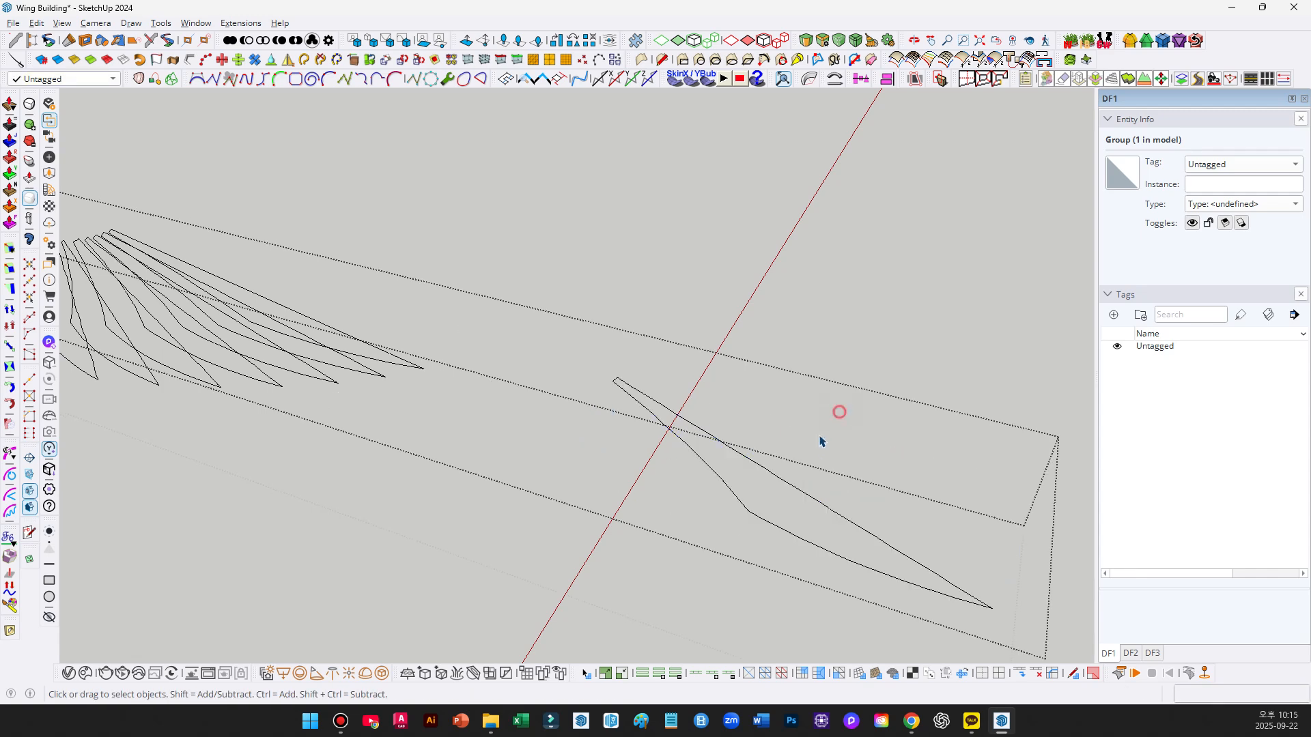
Open the copied feather group and trace its long straight side with a two-point arc from root to tip.
middle_click_drag(826, 465, 833, 471)
left_click(781, 482)
middle_click_drag(746, 506, 615, 458)
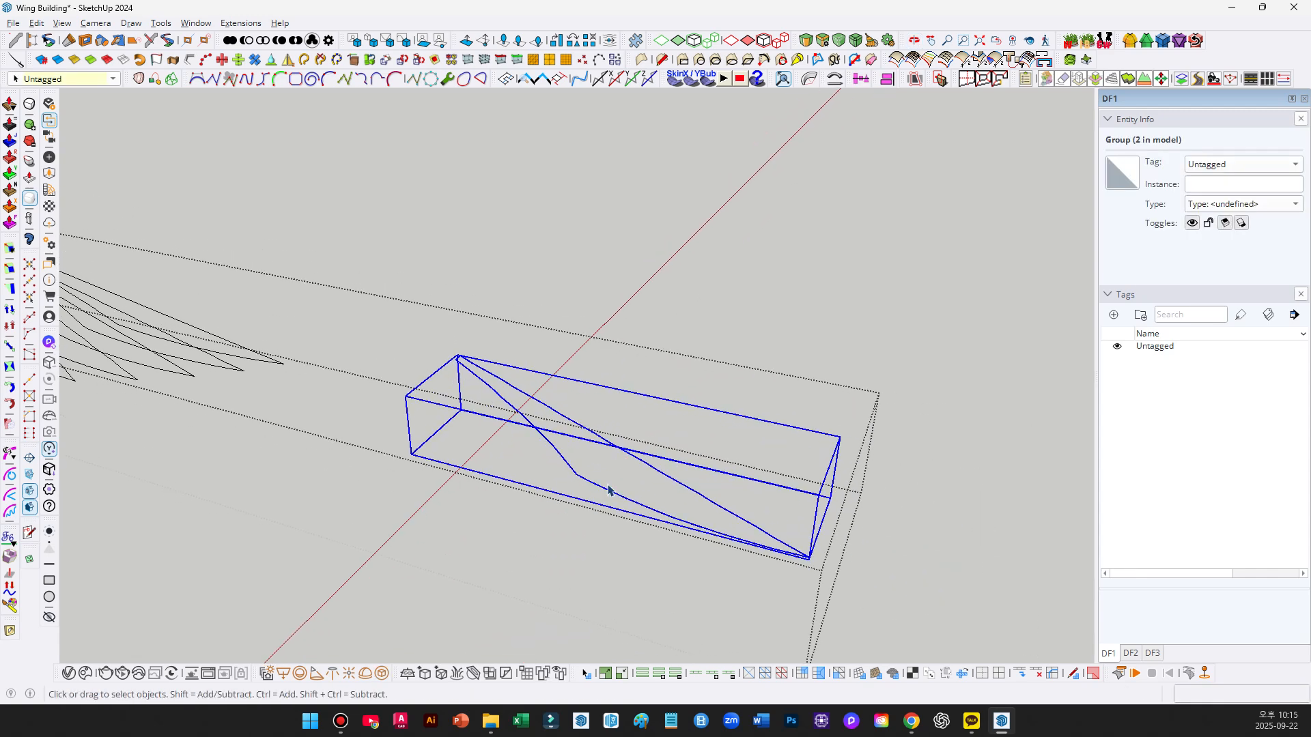
scroll(608, 490, "up", 3)
key("a")
left_click(445, 344)
scroll(477, 387, "up", 2)
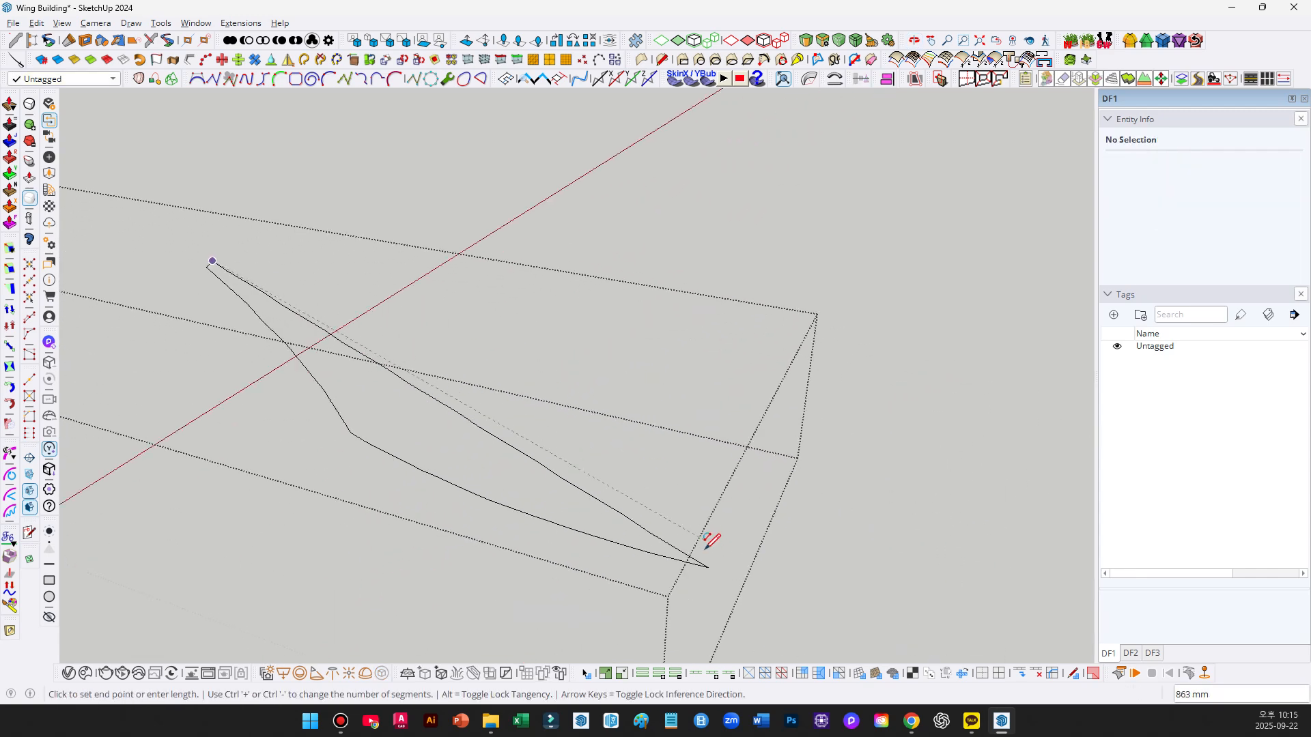
left_click(708, 566)
scroll(445, 381, "up", 3)
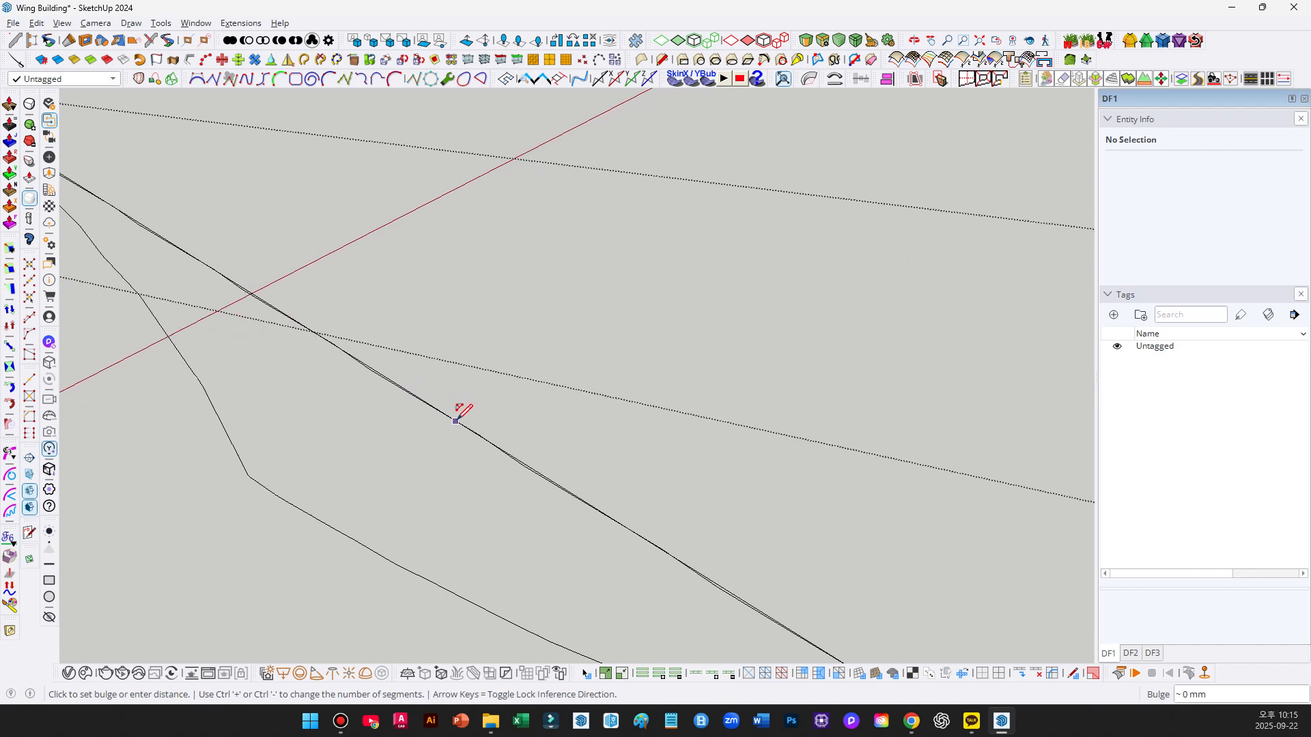
scroll(457, 415, "down", 3)
left_click(459, 420)
Draw another two-point arc over the copied feather's long side, matching the bulge to the existing edge.
middle_click_drag(501, 480, 369, 386)
left_click(161, 215)
scroll(667, 491, "down", 2)
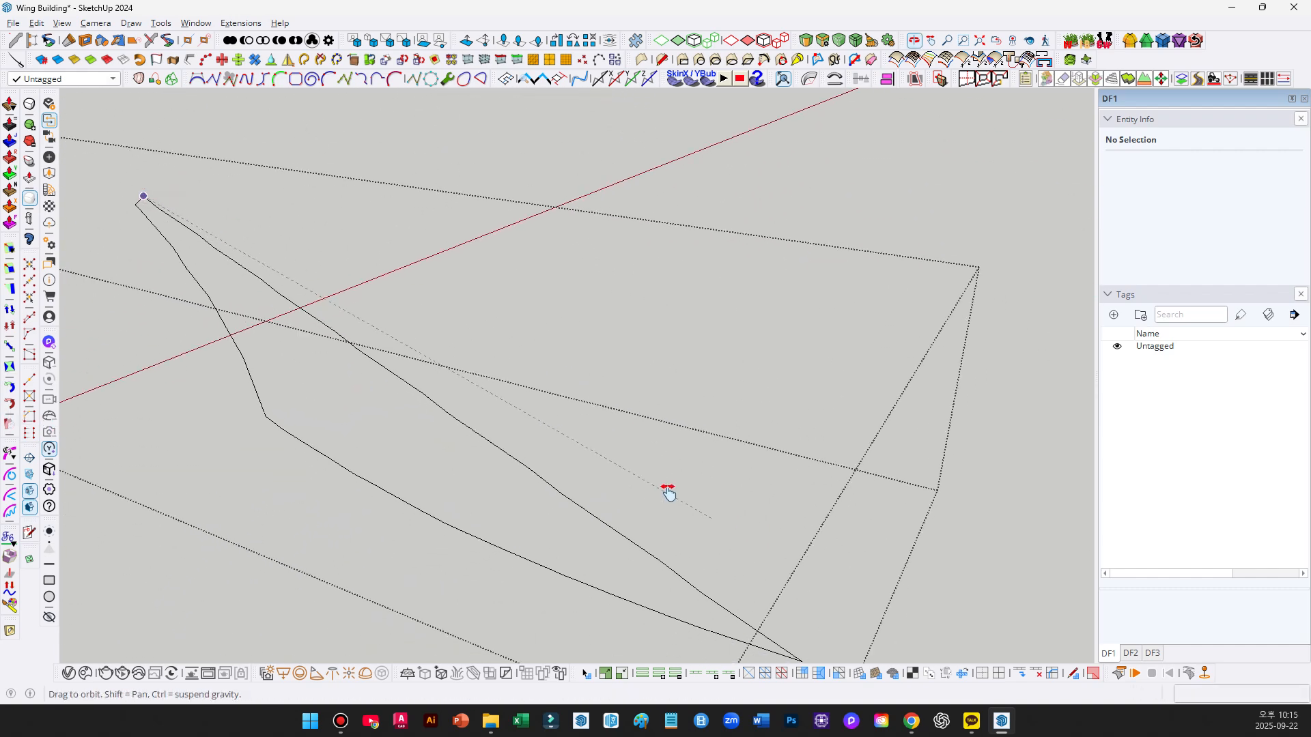
left_click(733, 613)
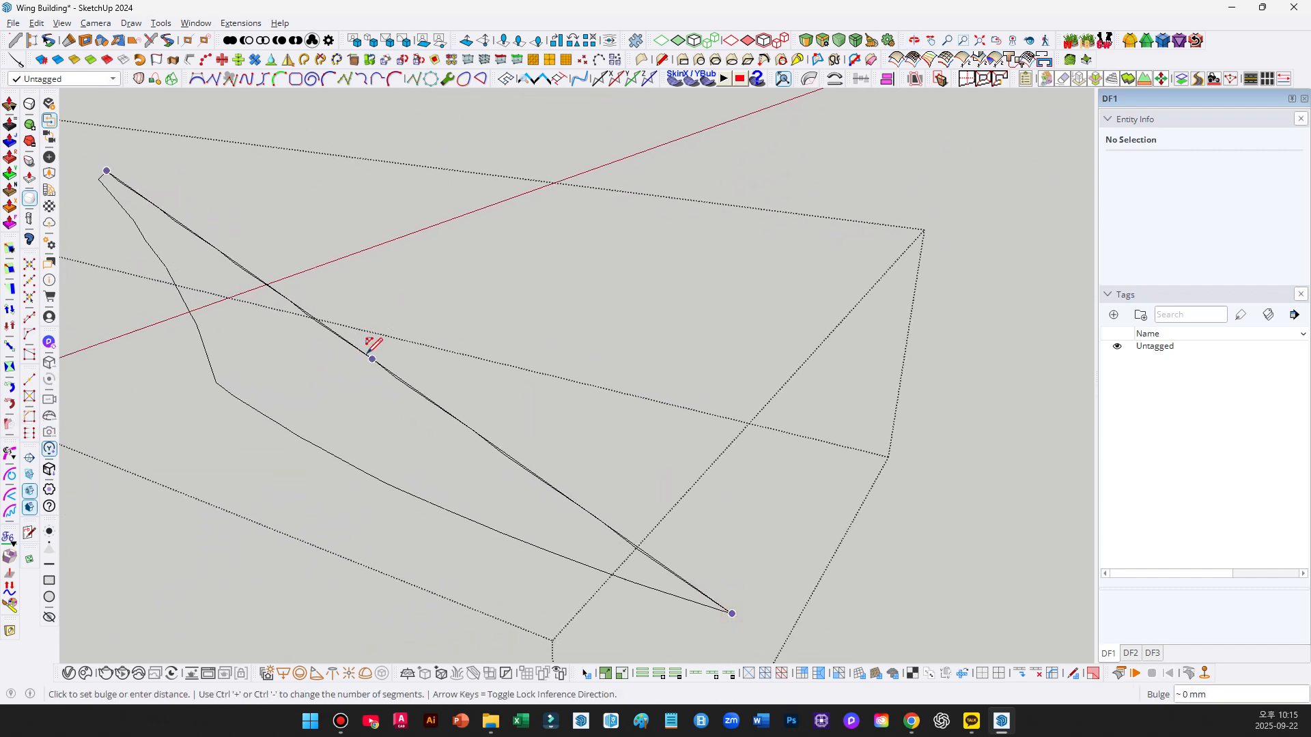
left_click(372, 356)
Select the copied feather's complete outline and try a further arc along its long side.
middle_click_drag(468, 424, 471, 307)
key("space")
left_click(578, 450)
key("a")
left_click(732, 618)
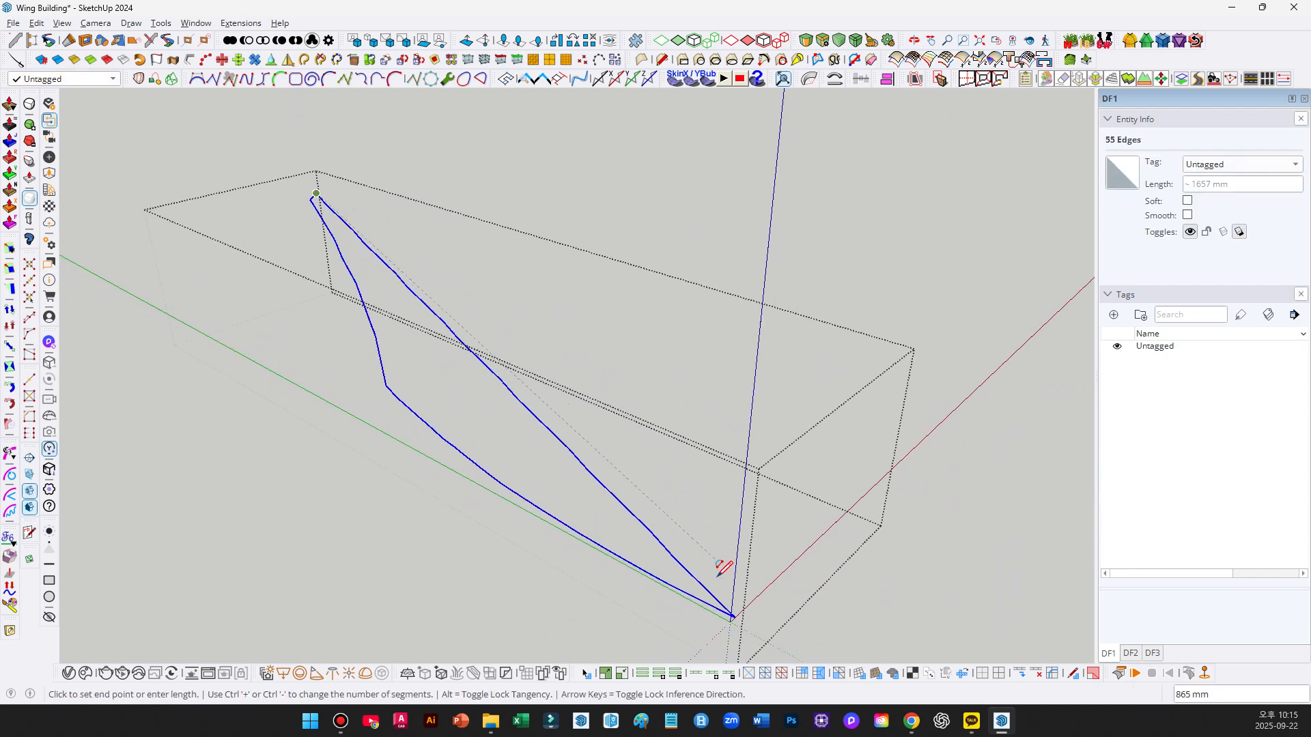
left_click(735, 617)
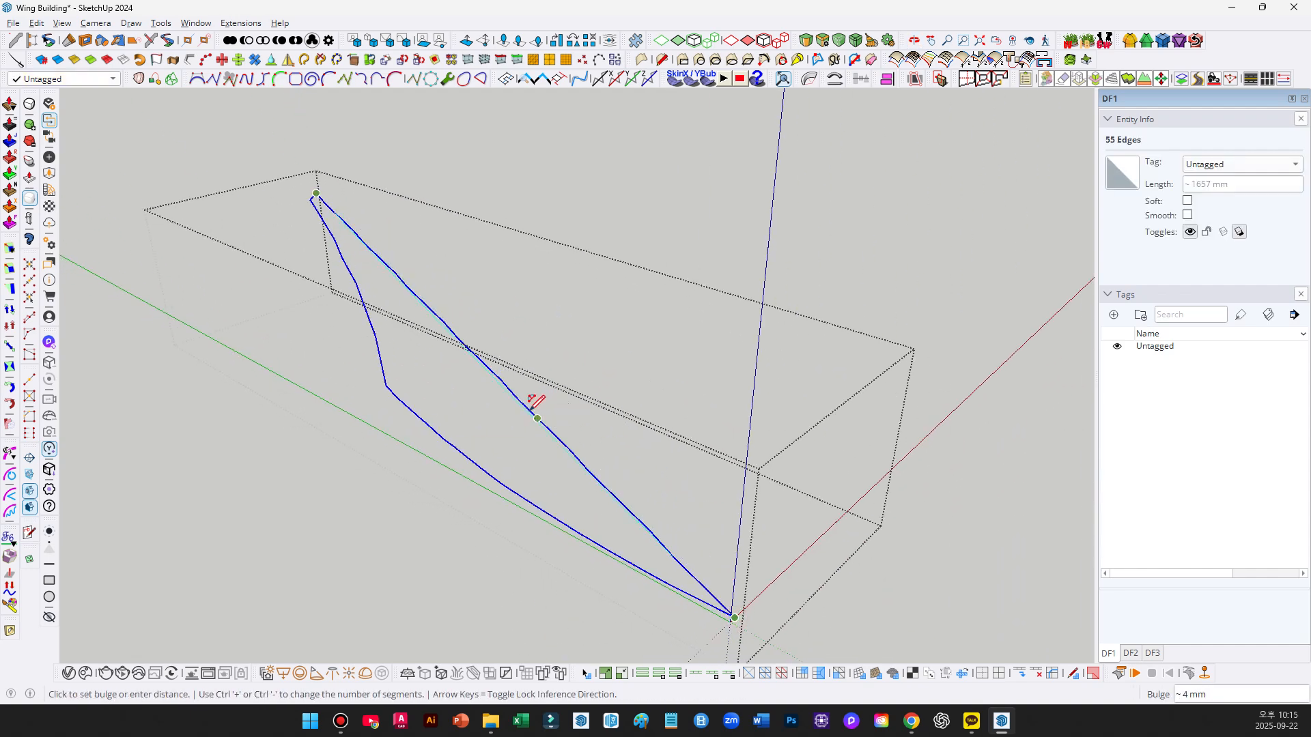
scroll(508, 375, "up", 3)
left_click(511, 377)
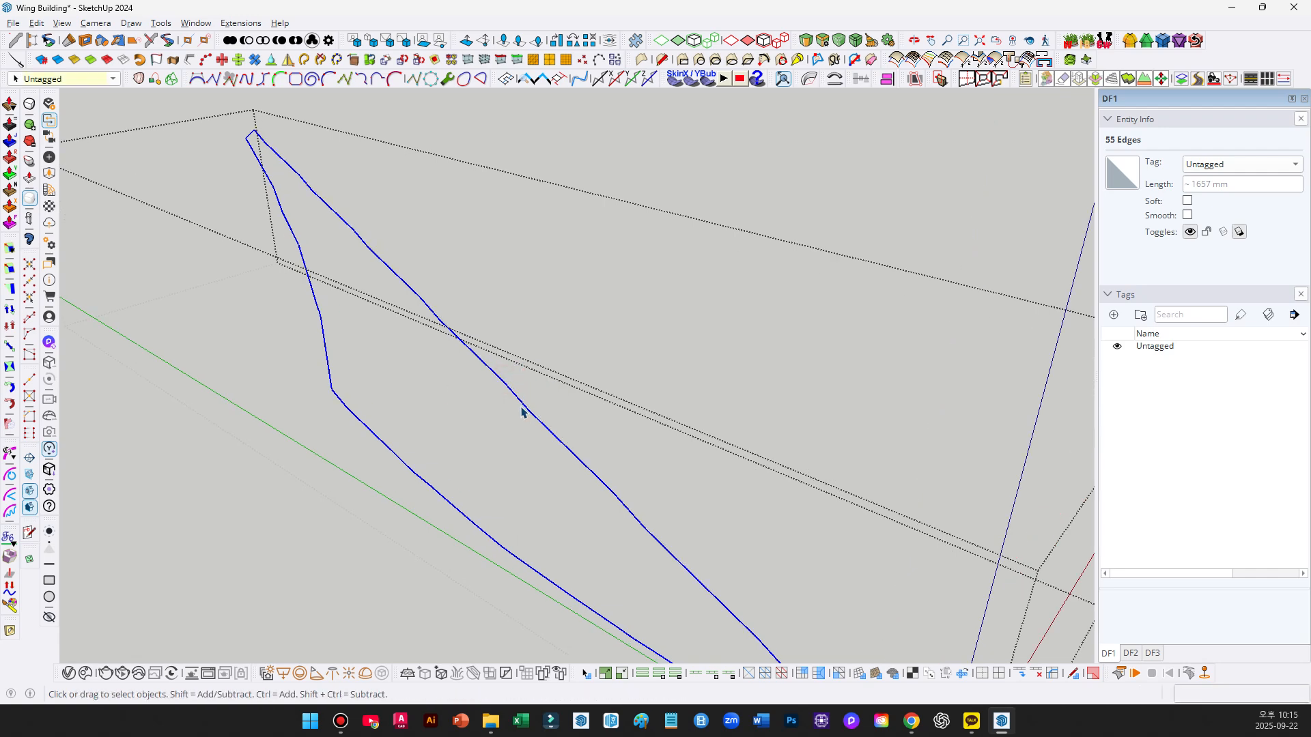
Close the copied feather group and delete the copy.
middle_click_drag(522, 412, 562, 432)
scroll(533, 430, "down", 3)
left_click(534, 430)
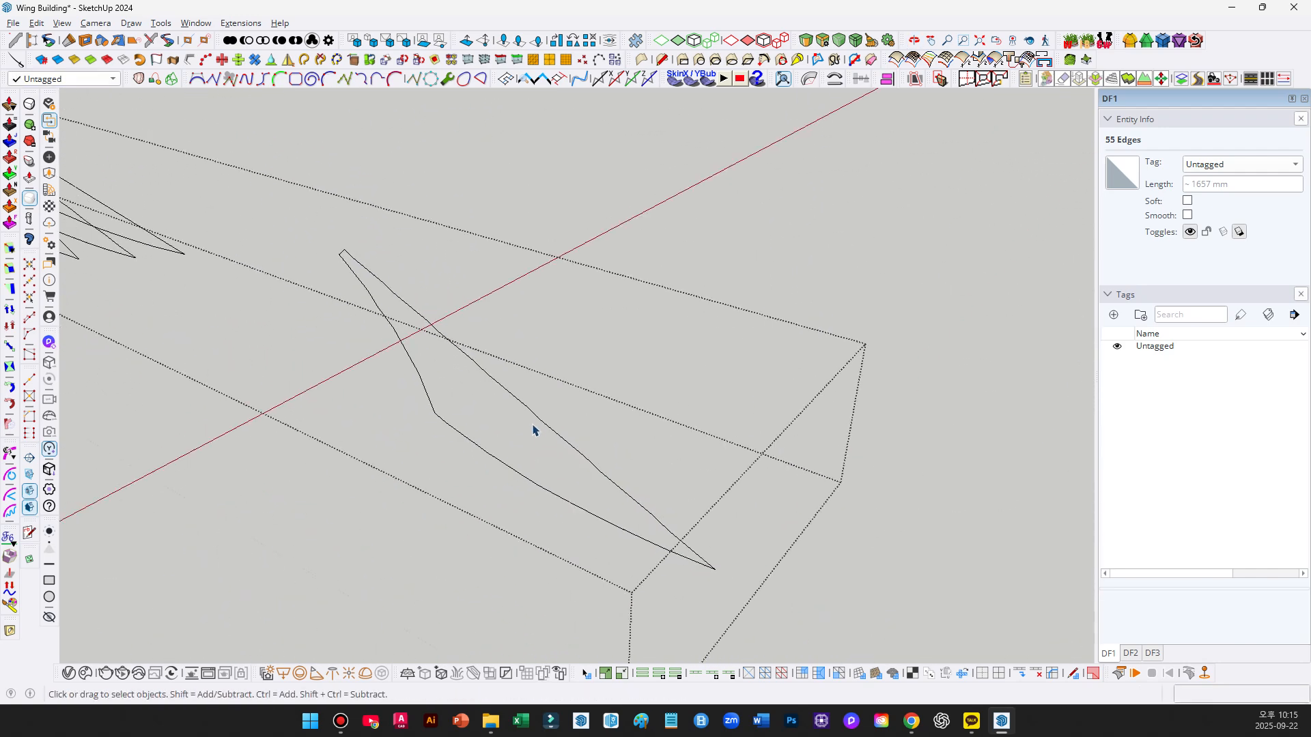
scroll(534, 430, "down", 3)
left_click(513, 411)
left_click(526, 417)
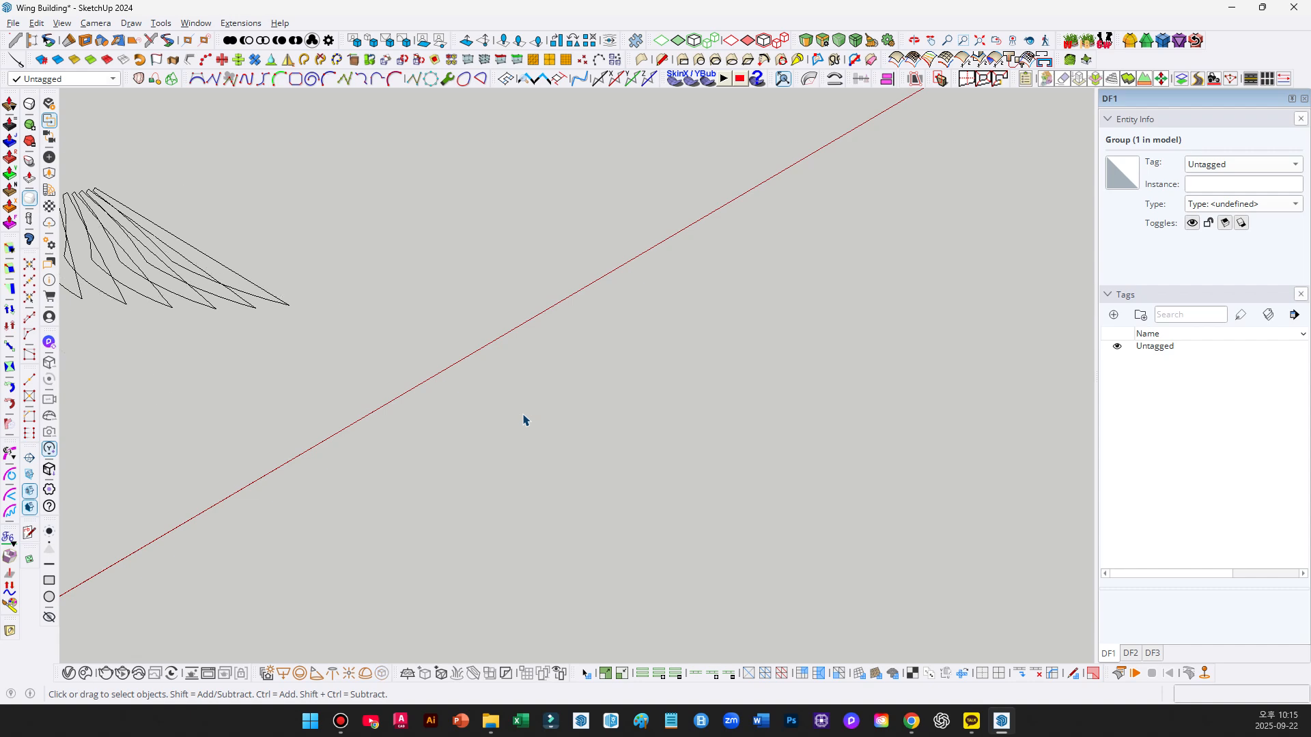
Examine the feather outlines left in the wing and their root ends from several angles.
middle_click_drag(527, 418, 620, 474)
left_click(481, 349)
double_click(481, 349)
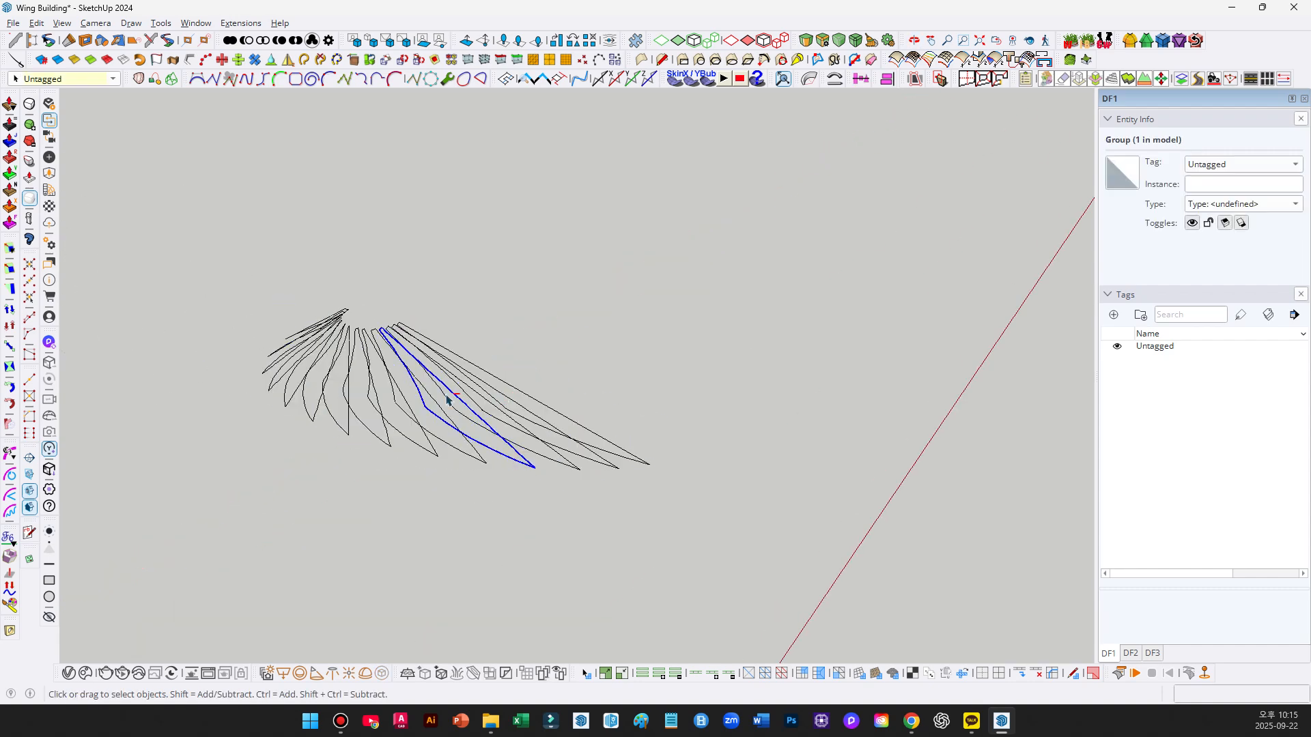
scroll(498, 410, "up", 3)
left_click(548, 319)
mouse_move(548, 319)
middle_mouse_down()
mouse_move(293, 187)
mouse_move(339, 305)
mouse_move(380, 226)
middle_mouse_up()
key("e")
key("l")
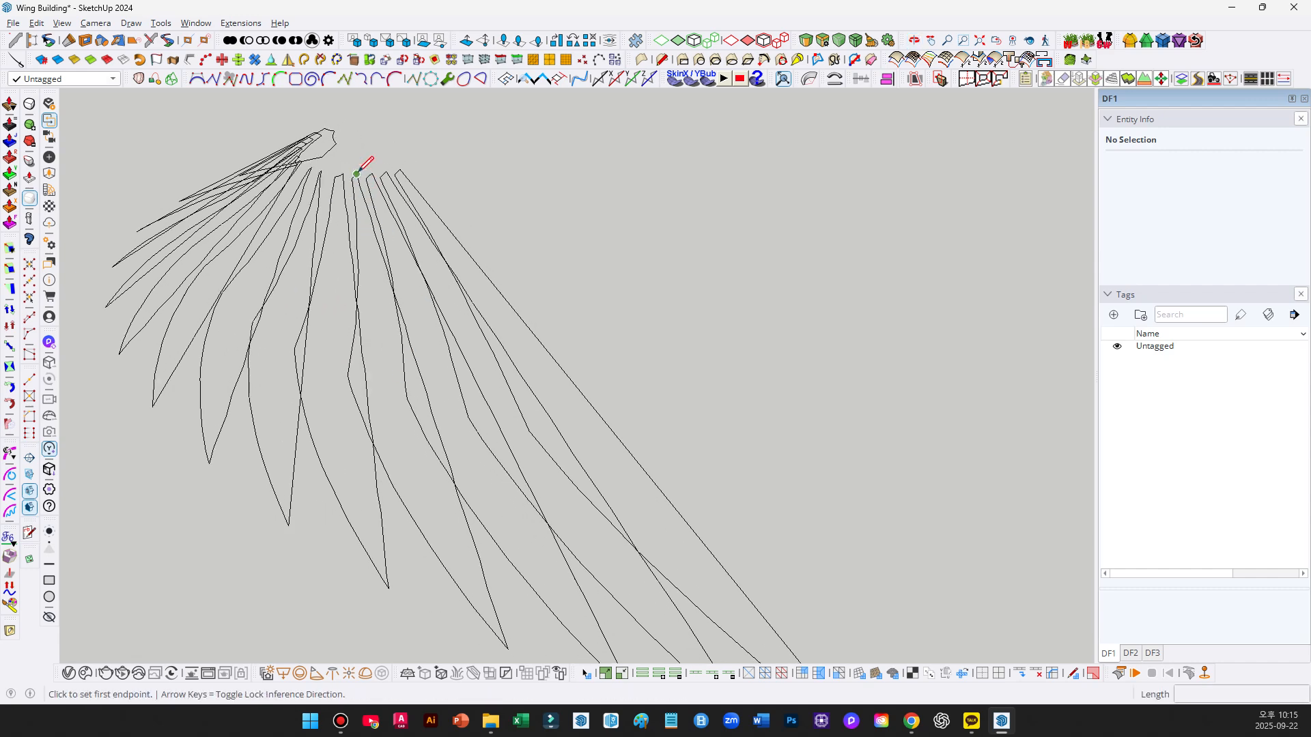
middle_click_drag(407, 235, 397, 309)
key("space")
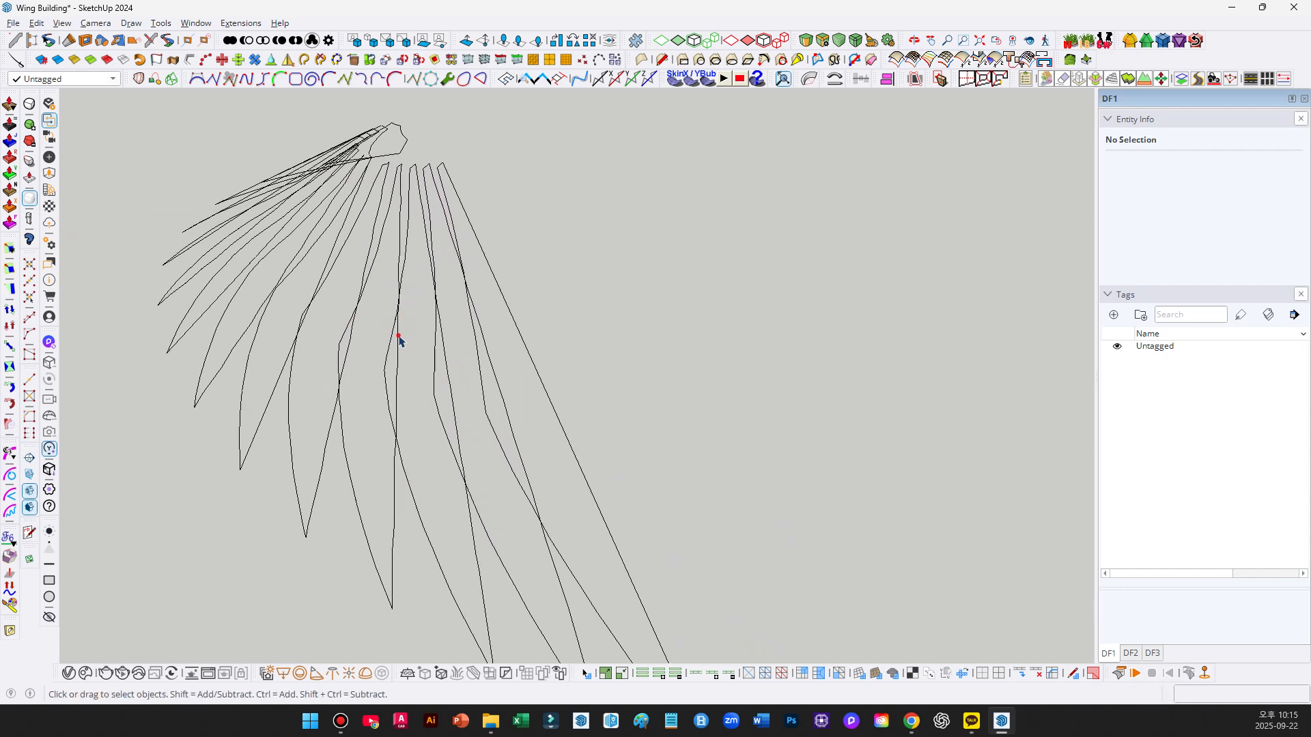
left_click(401, 338)
double_click(411, 366)
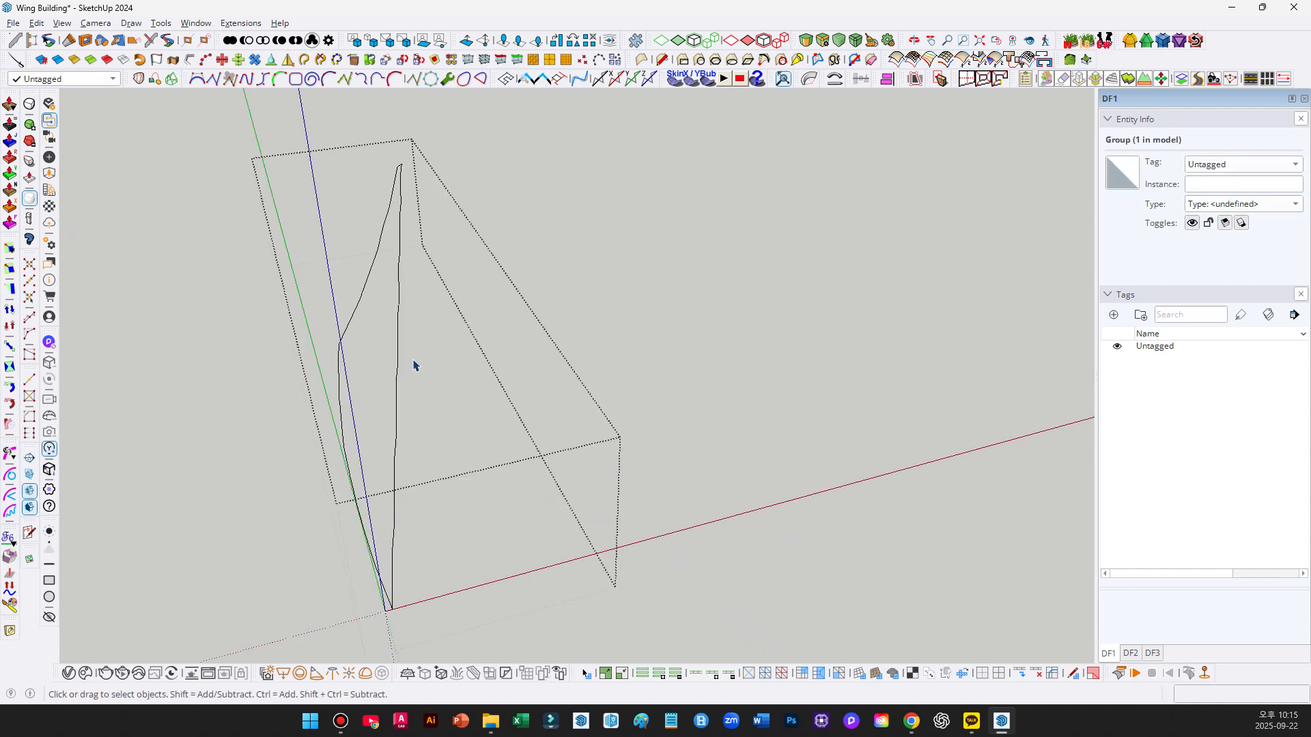
middle_click_drag(413, 365, 337, 181)
triple_click(341, 210)
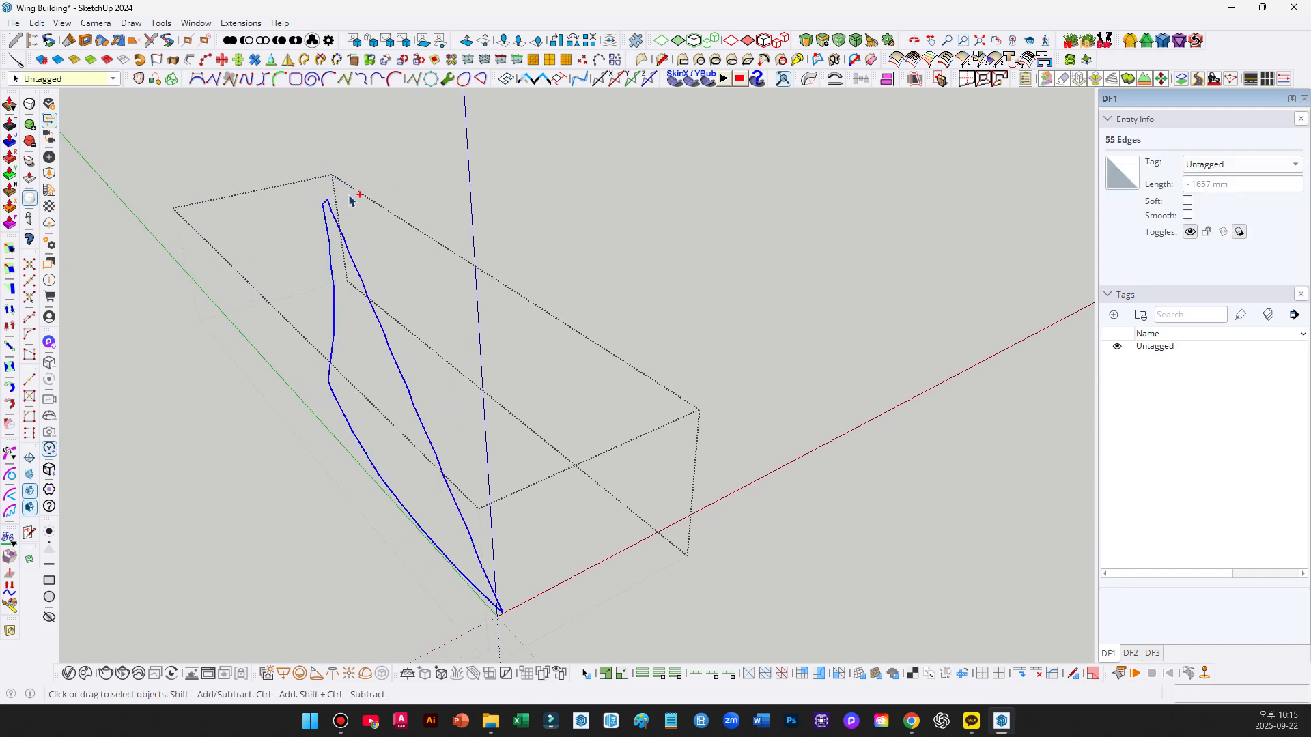
key("a")
left_click(499, 613)
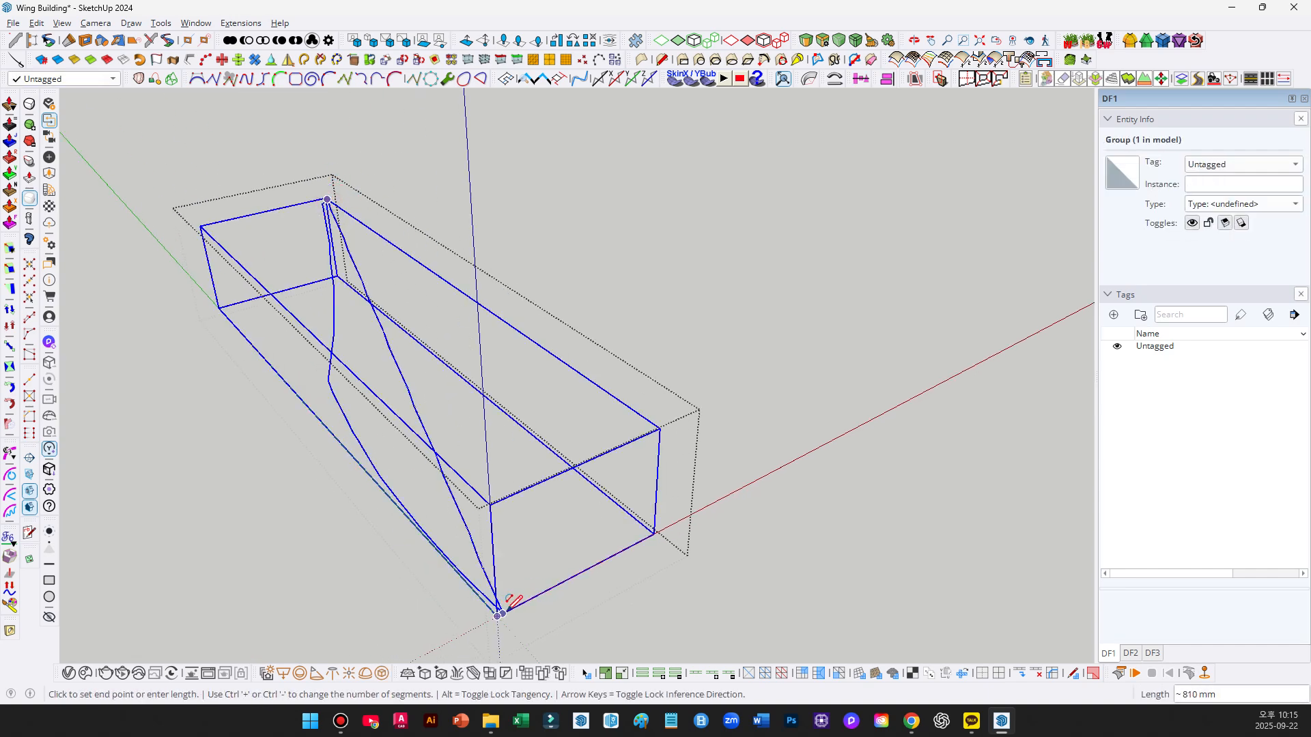
left_click(503, 612)
scroll(416, 386, "up", 4)
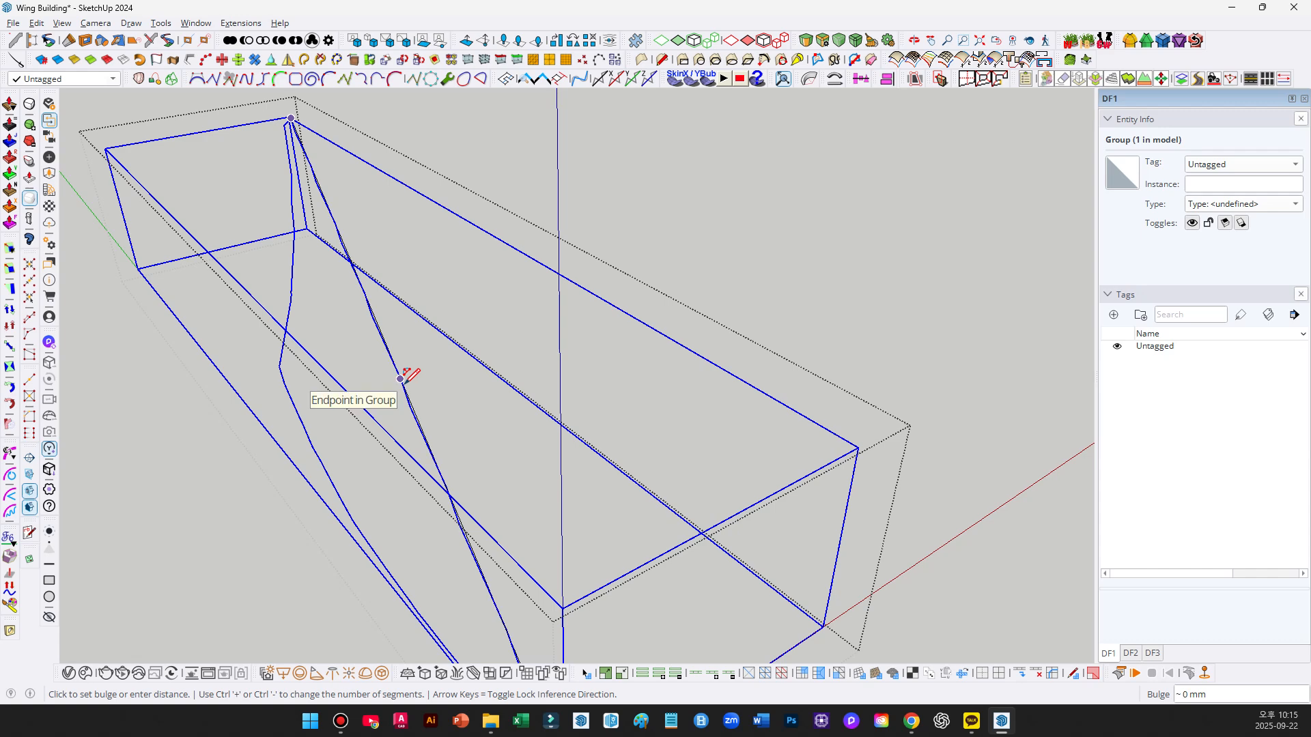
key("space")
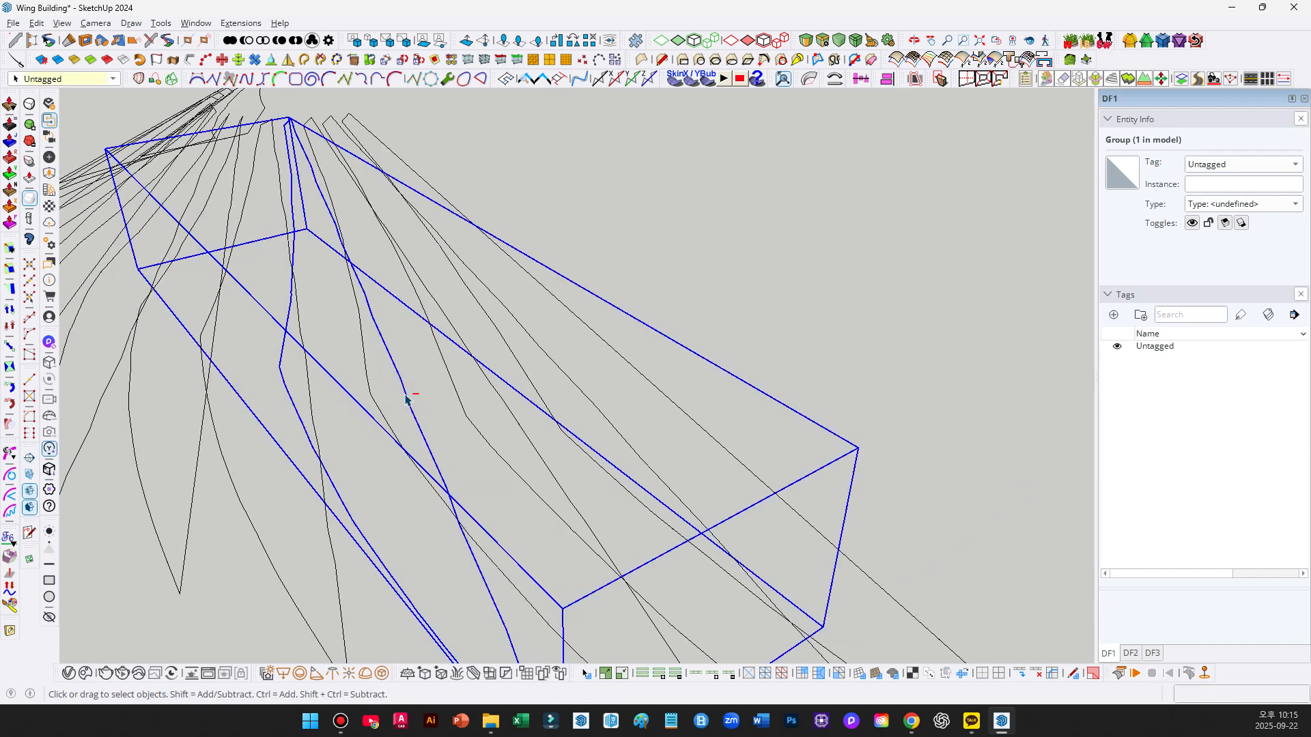
Try erasing the middle segments of the feather's jagged long edge and undo the last erasure.
double_click(405, 398)
key("e")
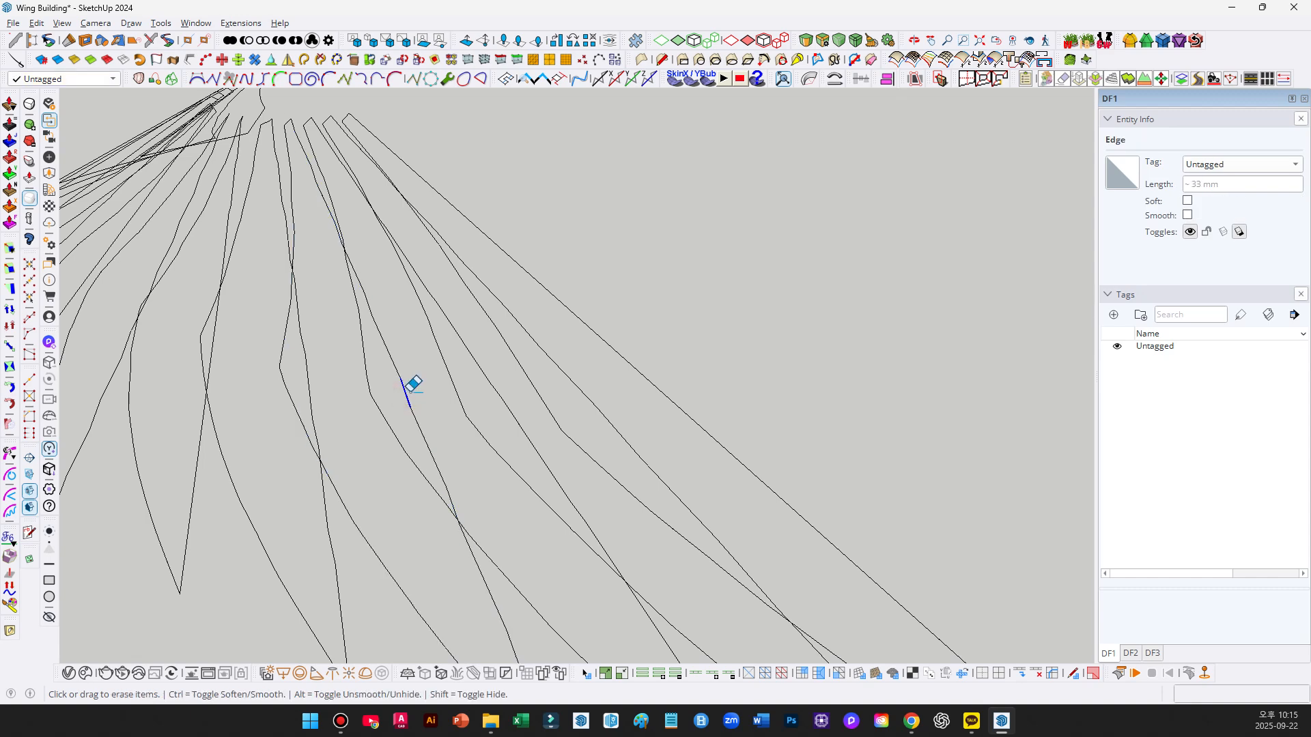
middle_click_drag(413, 384, 503, 620)
left_click(501, 611)
mouse_move(480, 480)
middle_mouse_down()
mouse_move(510, 623)
mouse_move(357, 264)
mouse_move(328, 234)
mouse_move(453, 489)
mouse_move(462, 536)
mouse_move(441, 462)
mouse_move(460, 430)
middle_mouse_up()
key("space")
left_click(337, 269)
key("e")
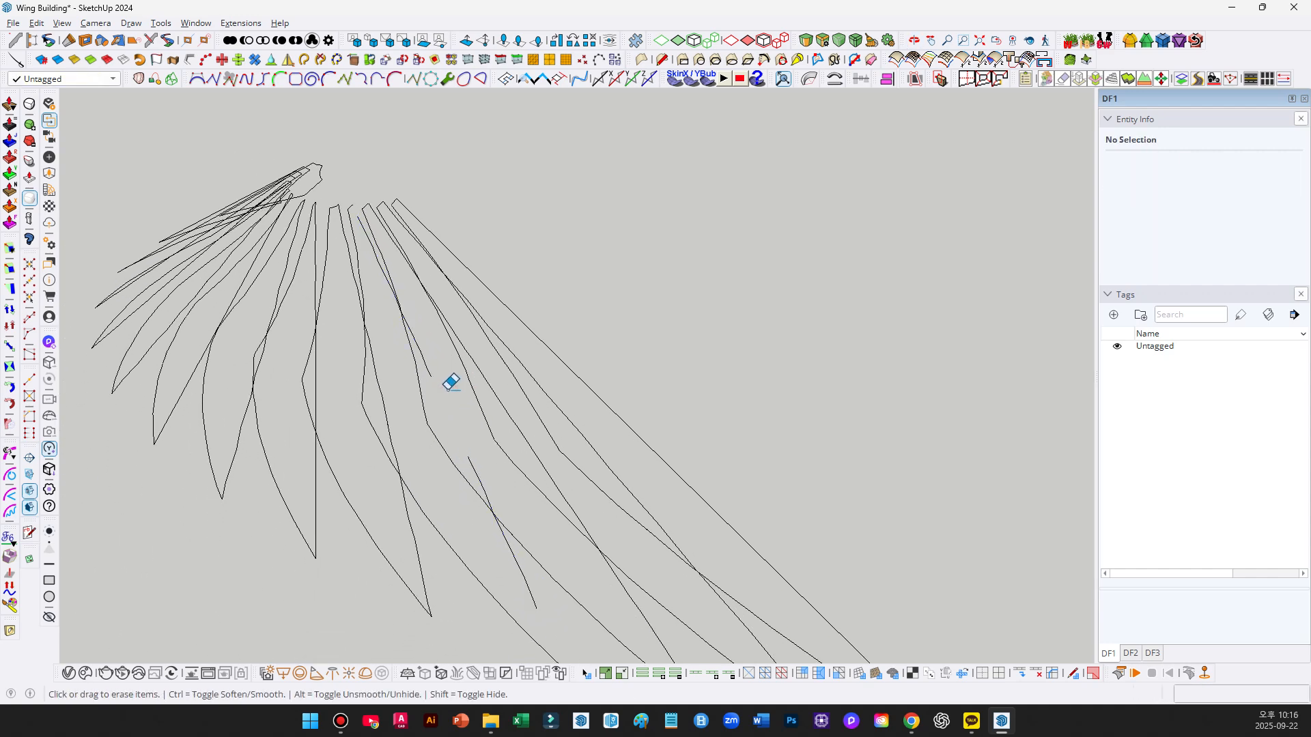
key("ctrl+z")
Draw a short marker line outward from the middle of the feather's jagged long edge, and delete that long edge.
key("l")
left_click(450, 416)
left_click(427, 453)
key("space")
key("e")
left_click(439, 396)
key("l")
key("space")
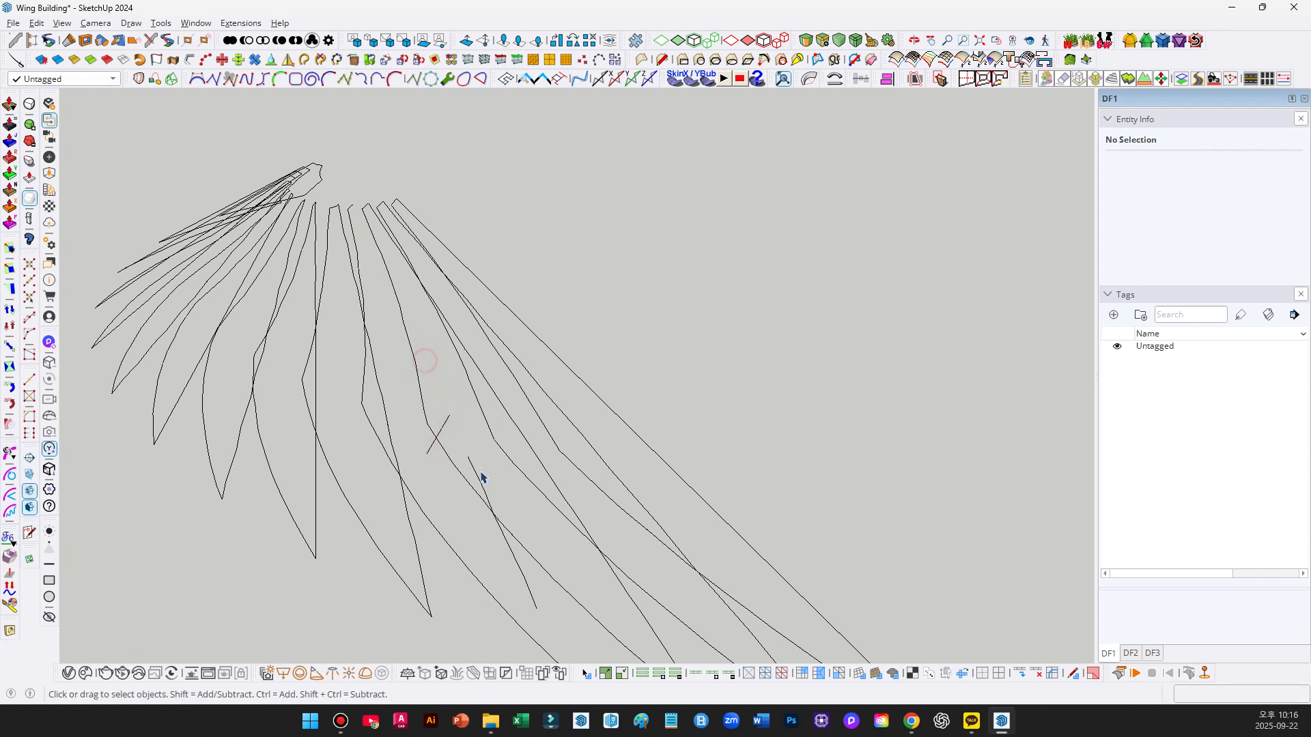
left_click(480, 482)
key("Delete")
key("a")
left_click(349, 205)
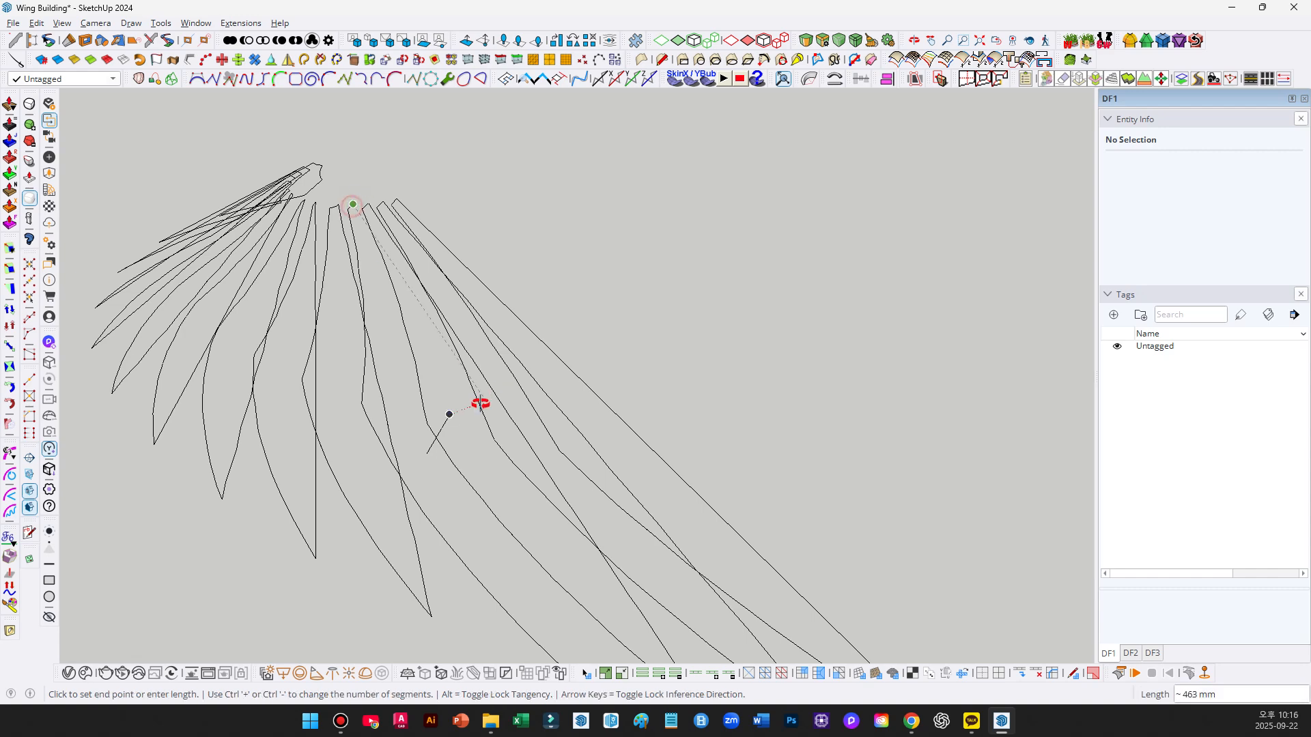
scroll(478, 409, "down", 2)
left_click(496, 543)
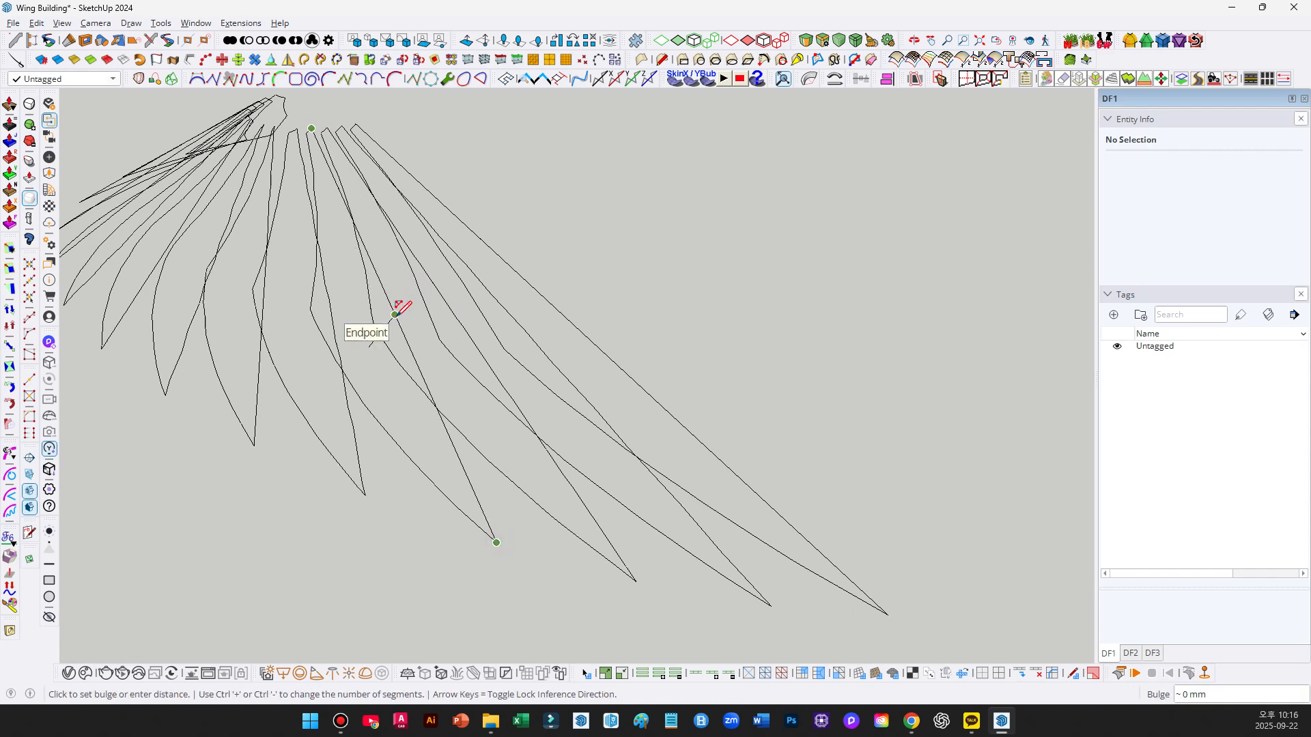
key("space")
key("a")
middle_click_drag(389, 321, 368, 391)
key("space")
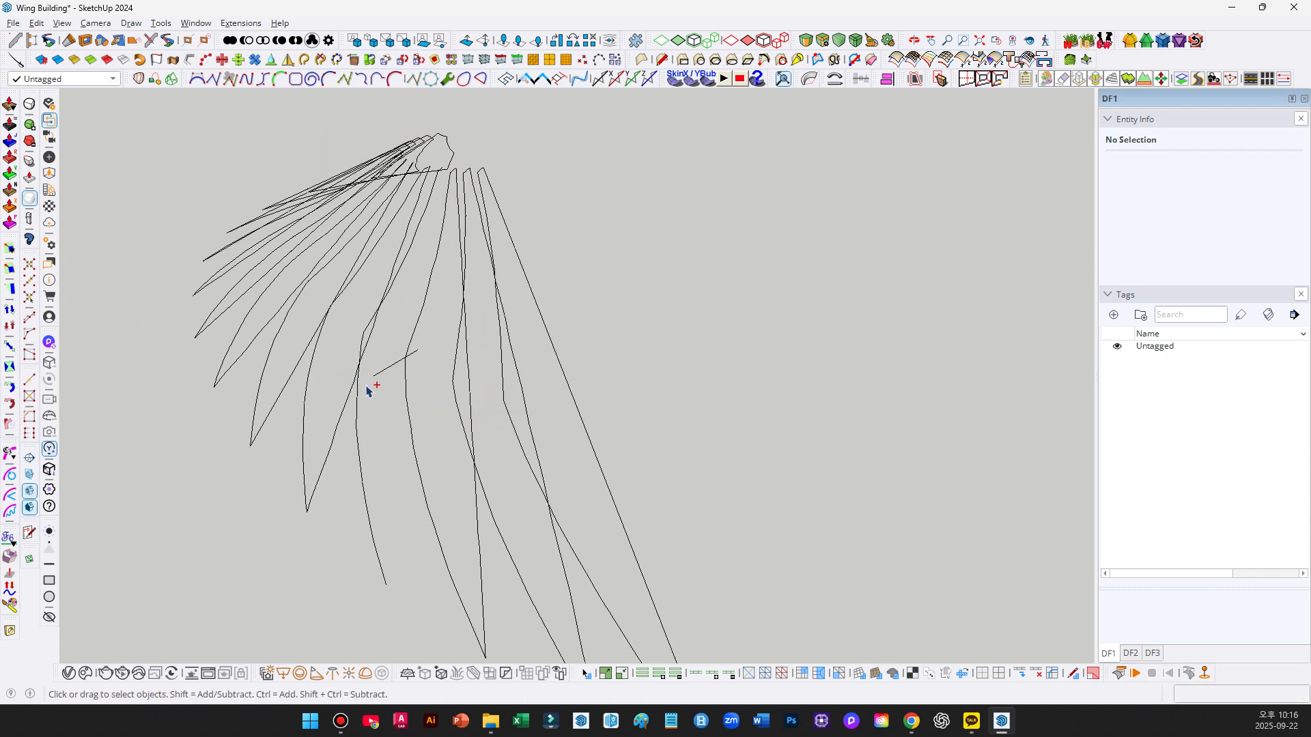
middle_click_drag(390, 328, 399, 287)
Close the feather with a two-point arc from its root to its tip with a bulge of 1, and erase the marker line.
key("a")
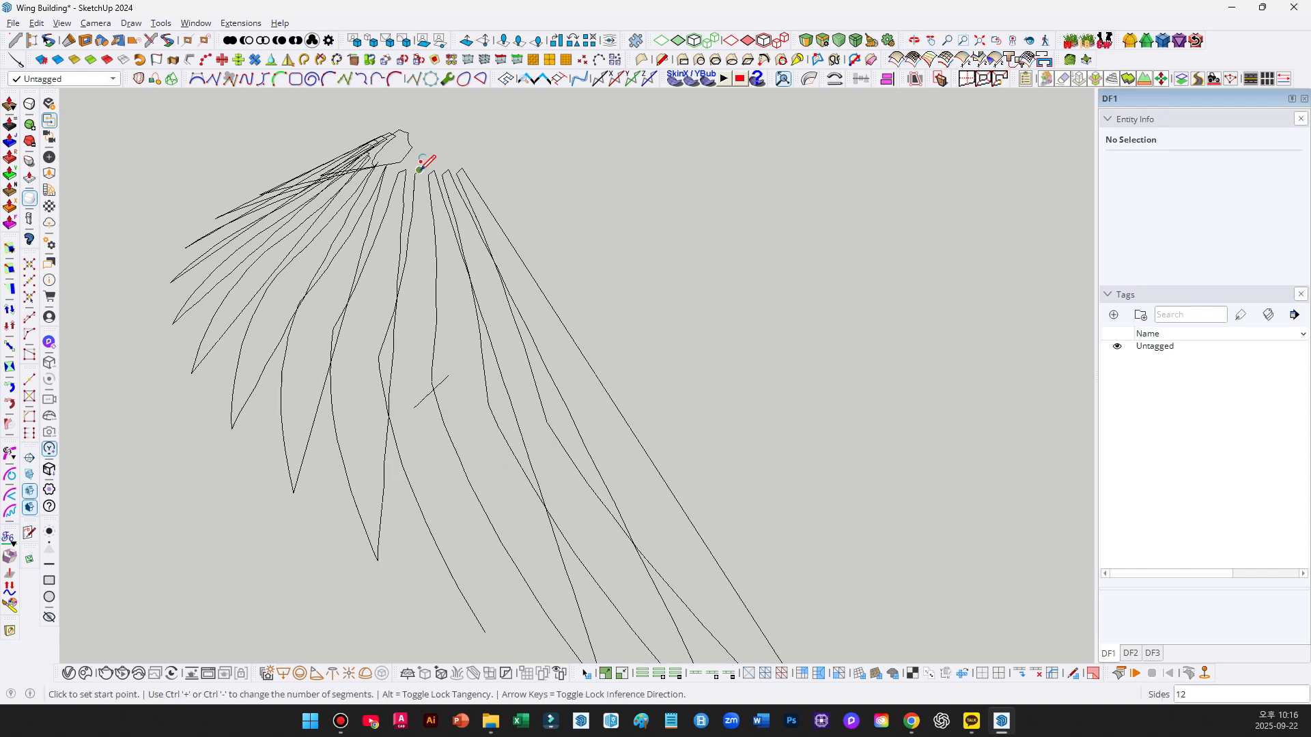
left_click(419, 170)
left_click(485, 632)
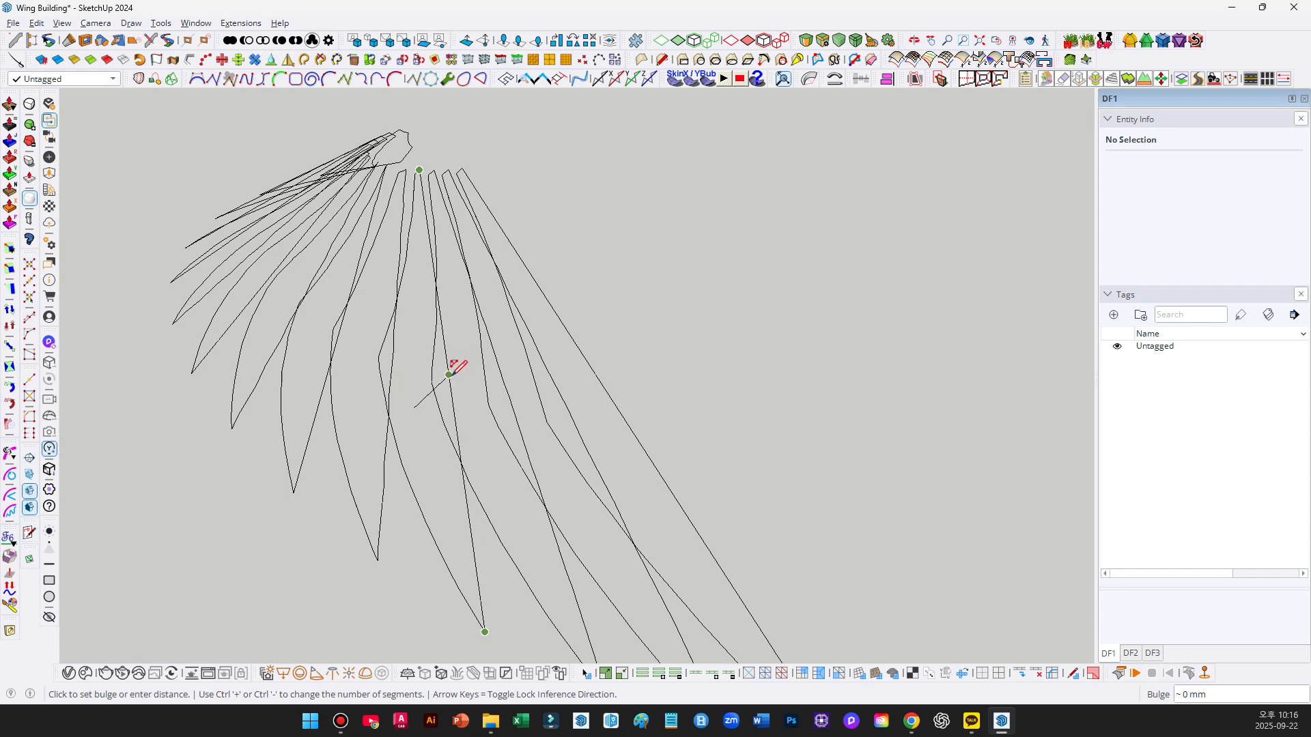
key("Escape")
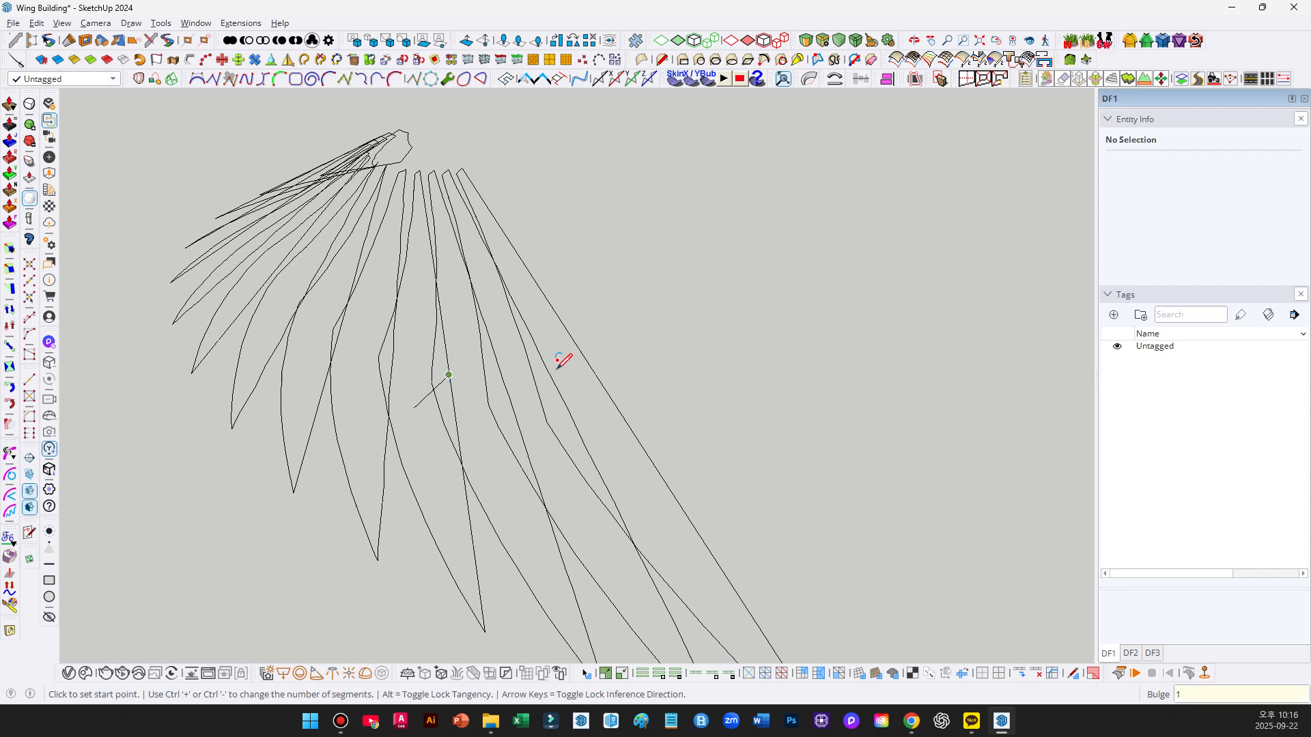
mouse_move(565, 360)
middle_mouse_down()
mouse_move(570, 383)
mouse_move(548, 389)
mouse_move(436, 378)
mouse_move(720, 274)
middle_mouse_up()
key("e")
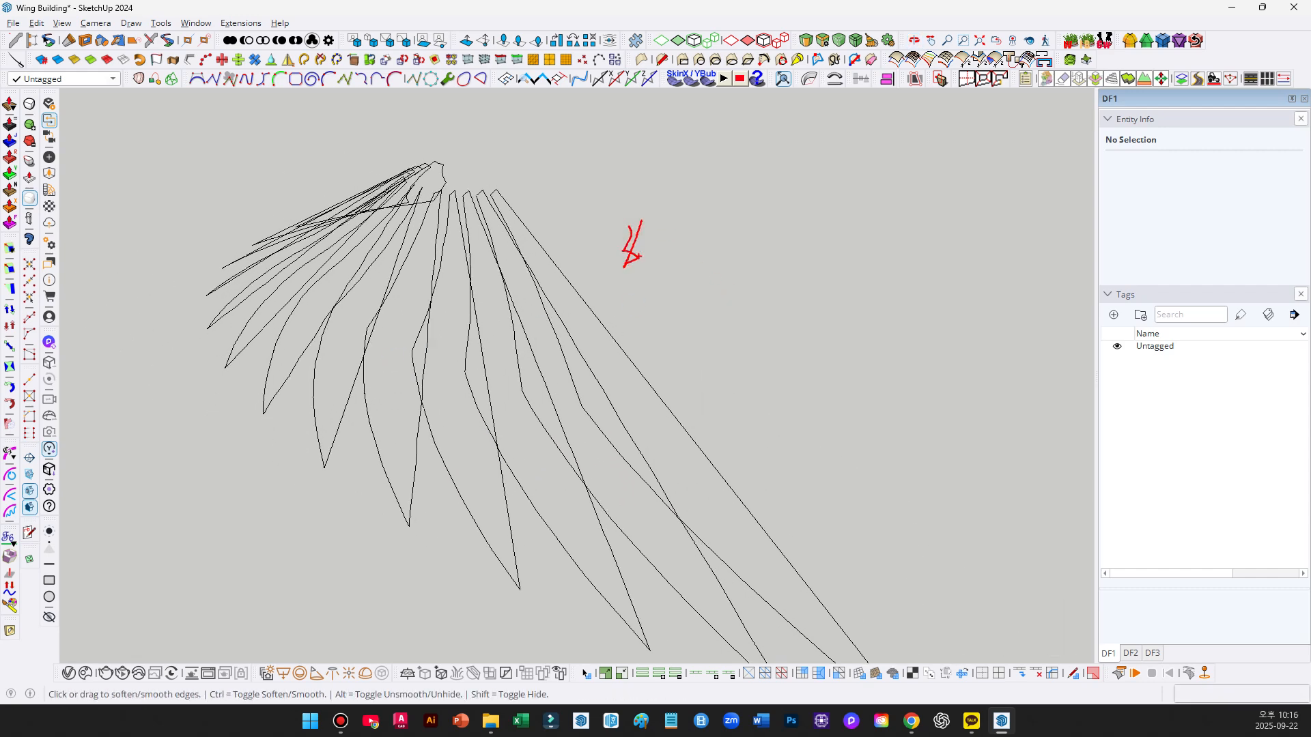
left_click_drag(693, 362, 941, 388)
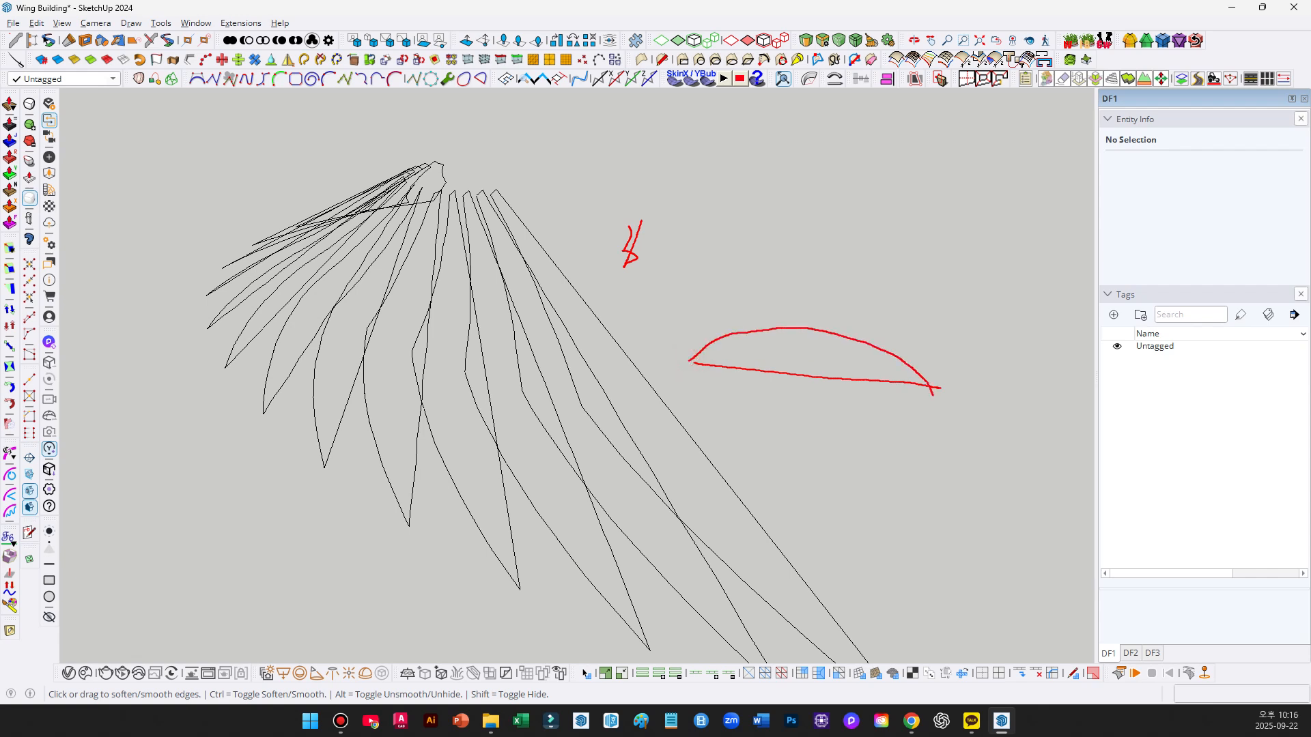
left_click_drag(769, 349, 754, 429)
mouse_move(764, 379)
left_mouse_down()
mouse_move(759, 411)
mouse_move(836, 414)
left_mouse_up()
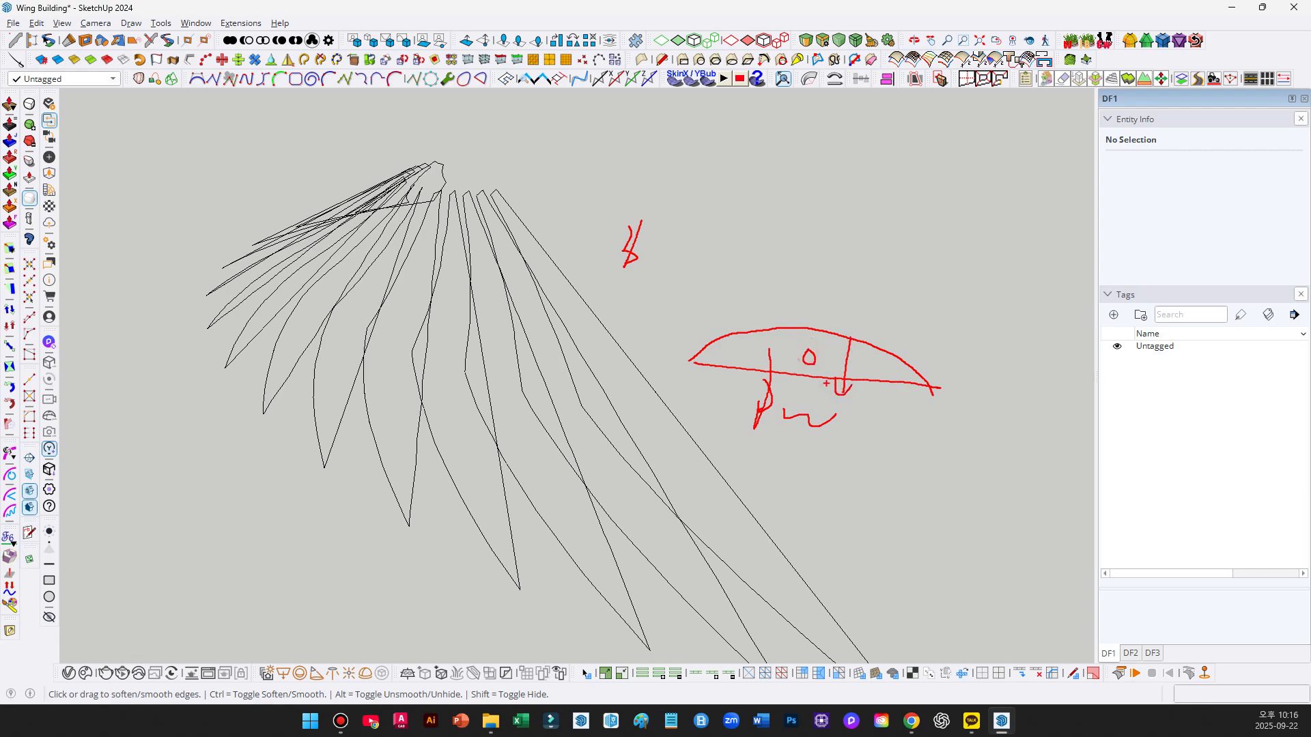
Group the complete outline of the next feather along the wing and open that group for editing.
mouse_move(616, 372)
middle_mouse_down()
mouse_move(587, 339)
mouse_move(612, 243)
mouse_move(419, 252)
mouse_move(396, 377)
mouse_move(439, 444)
mouse_move(503, 357)
mouse_move(546, 340)
middle_mouse_up()
left_click(450, 390)
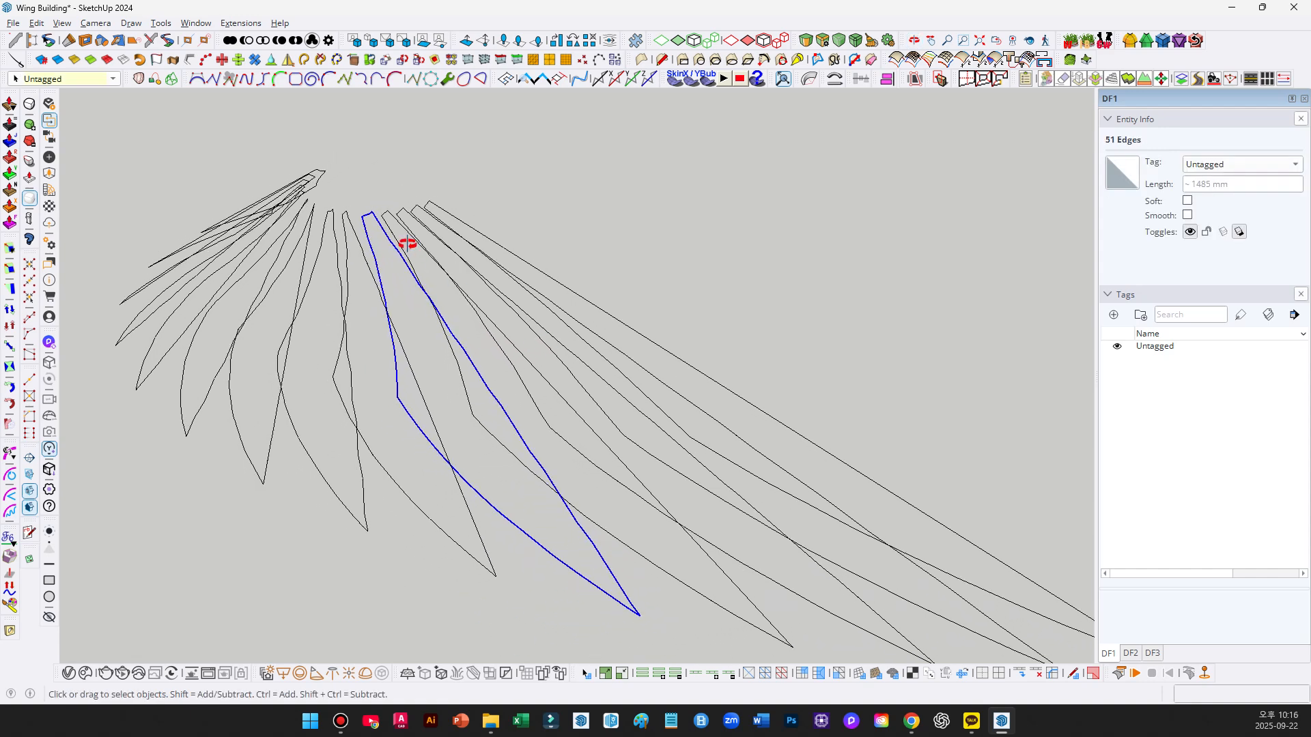
middle_click_drag(408, 244, 380, 211)
left_click(382, 213)
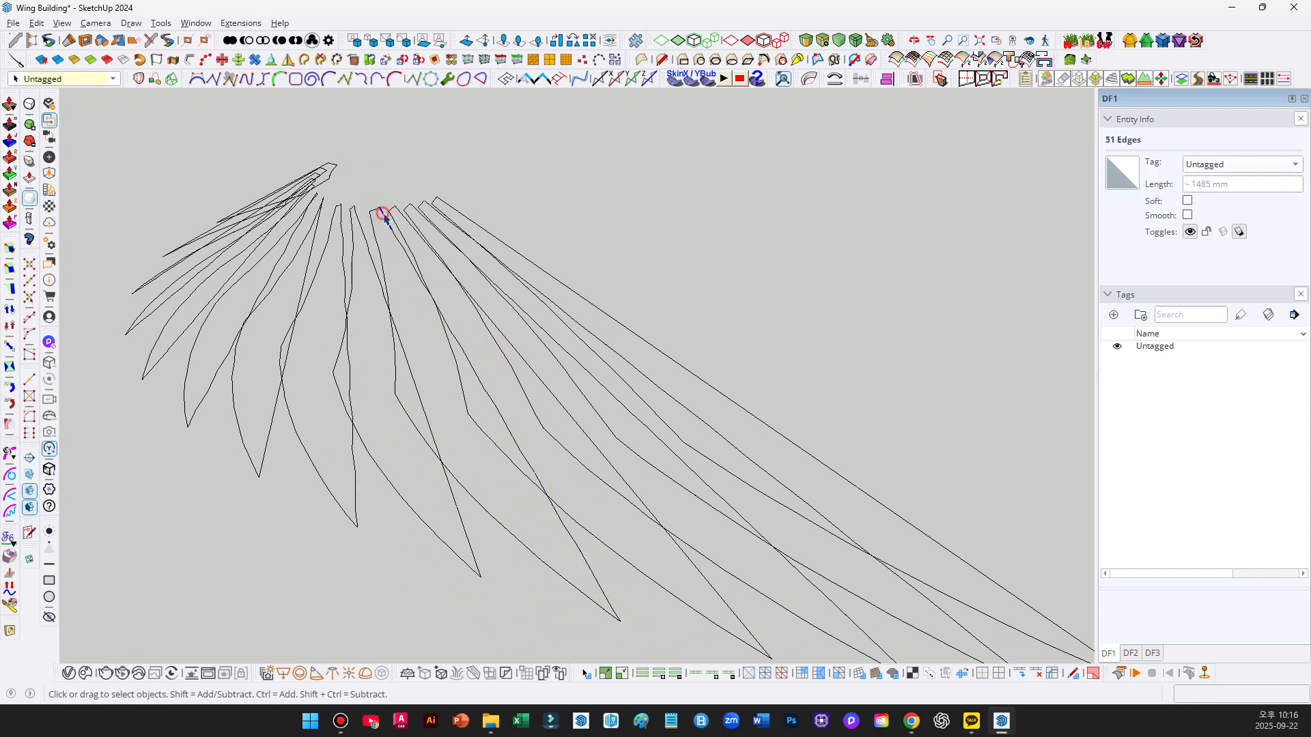
left_click(602, 592, "shift")
triple_click(588, 569)
key("ctrl+g")
double_click(588, 570)
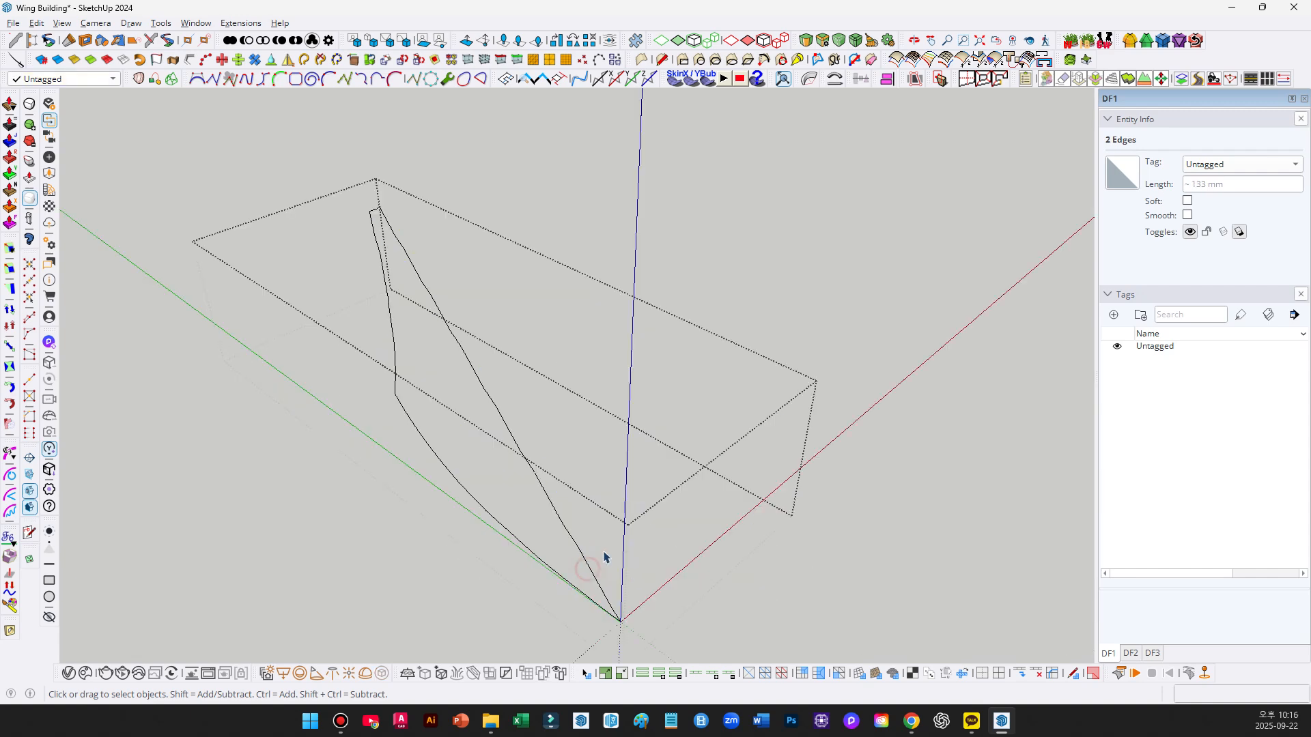
Select the feather's whole outline and deselect its curved side so that only the jagged long edge stays selected.
left_click(605, 557)
left_click_drag(620, 599, 418, 243)
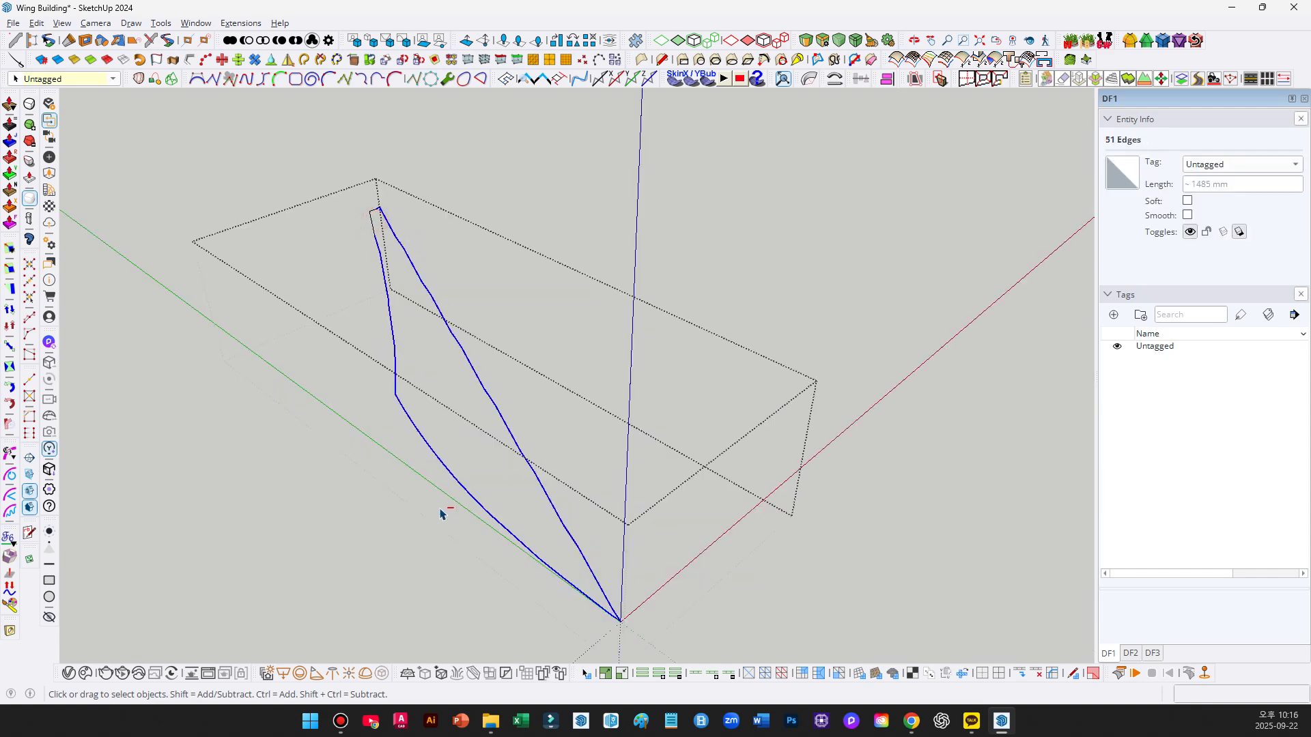
left_click(411, 422, "ctrl+shift")
left_click(395, 355, "ctrl+shift")
left_click(379, 266, "ctrl+shift")
left_click(478, 504, "ctrl+shift")
left_click(560, 575, "ctrl+shift")
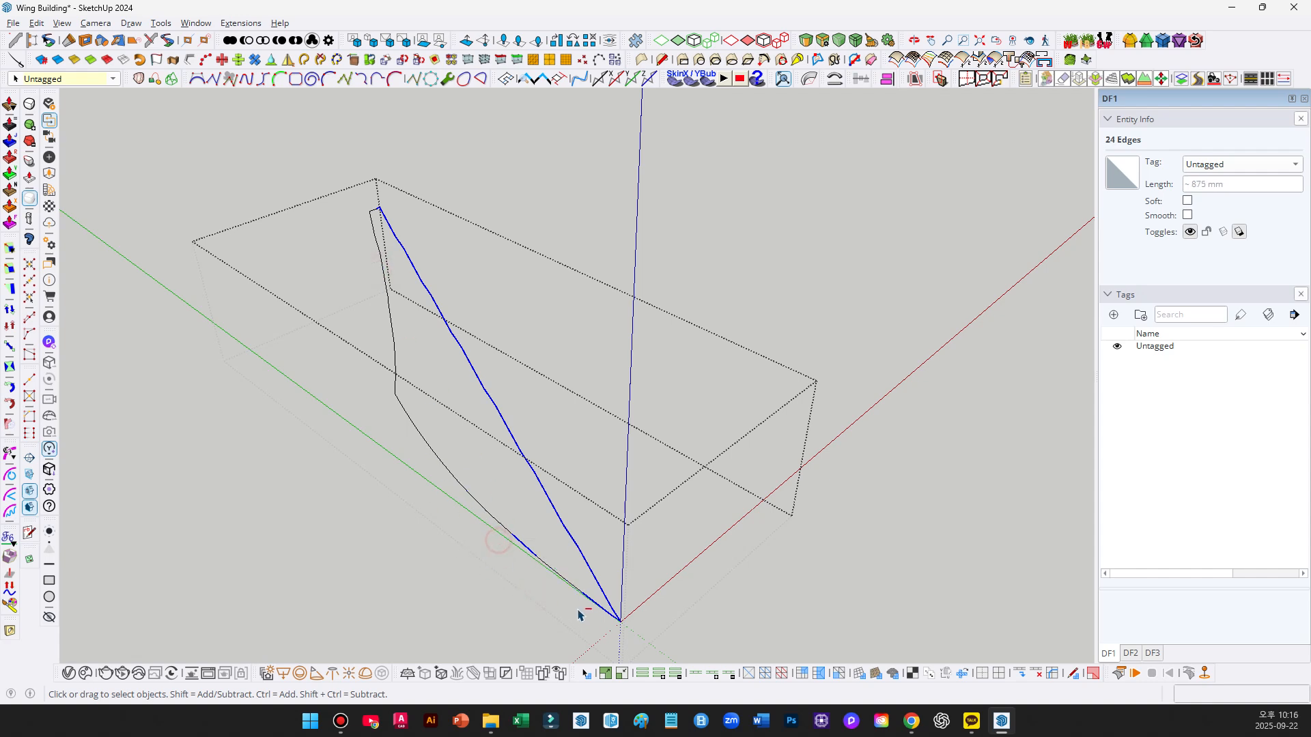
left_click(522, 553, "ctrl+shift")
Start Curvizard's Smooth Contours on the selected long edge of the feather.
left_click(10, 452)
left_click(205, 195)
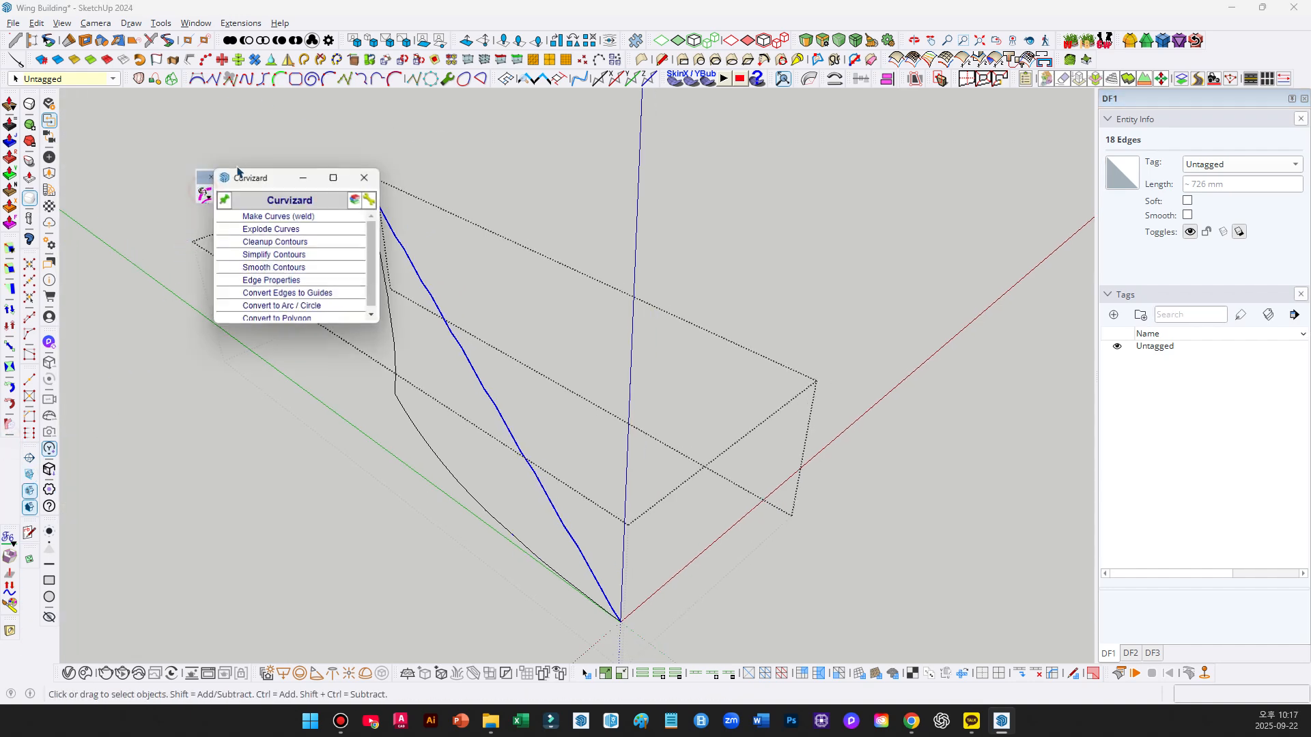
left_click(276, 268)
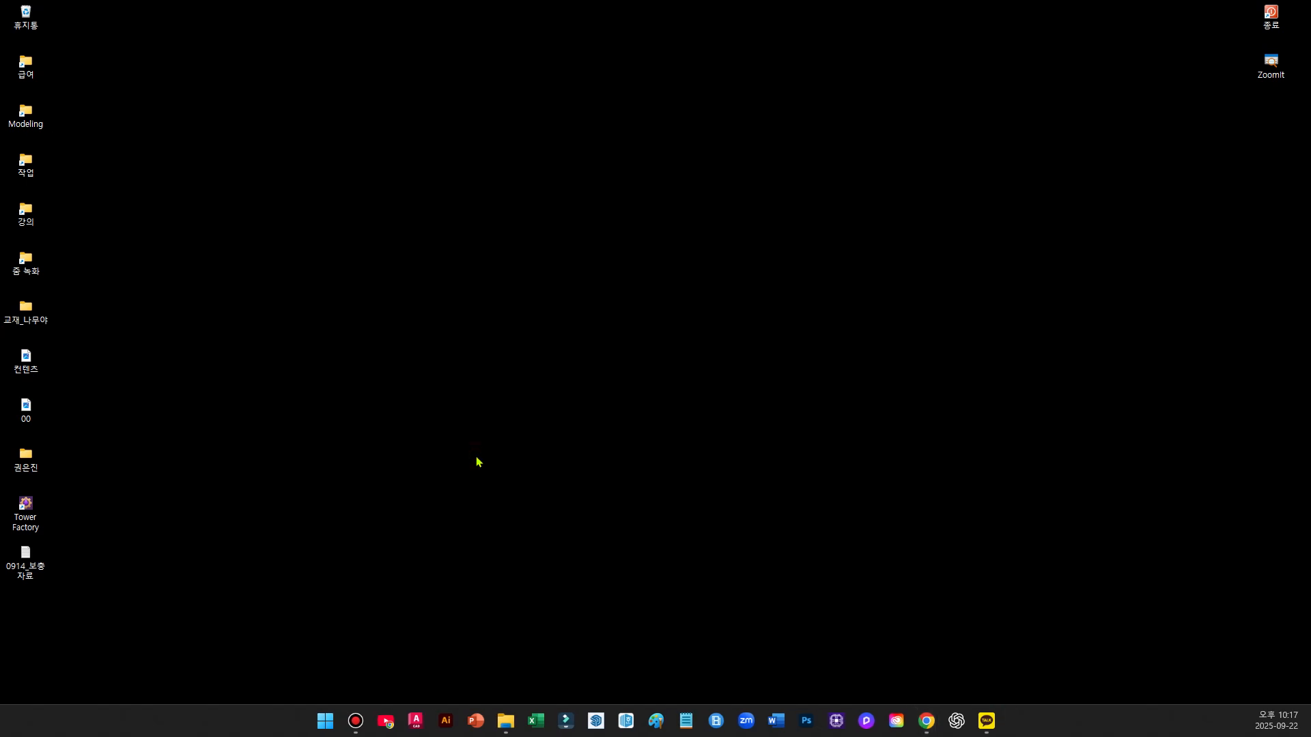
Switch to File Explorer and open the Wing Building model from the SketchUp folder of Modeling 41.
left_click(513, 721)
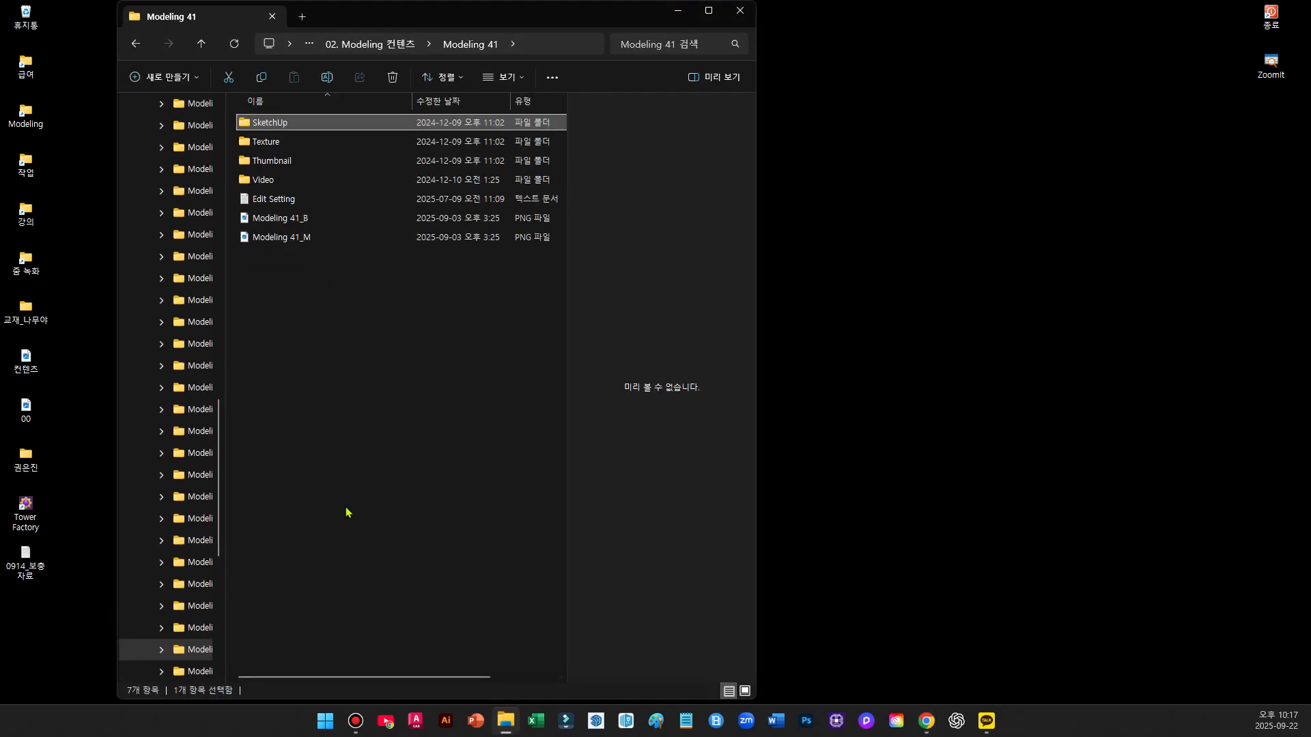
double_click(293, 125)
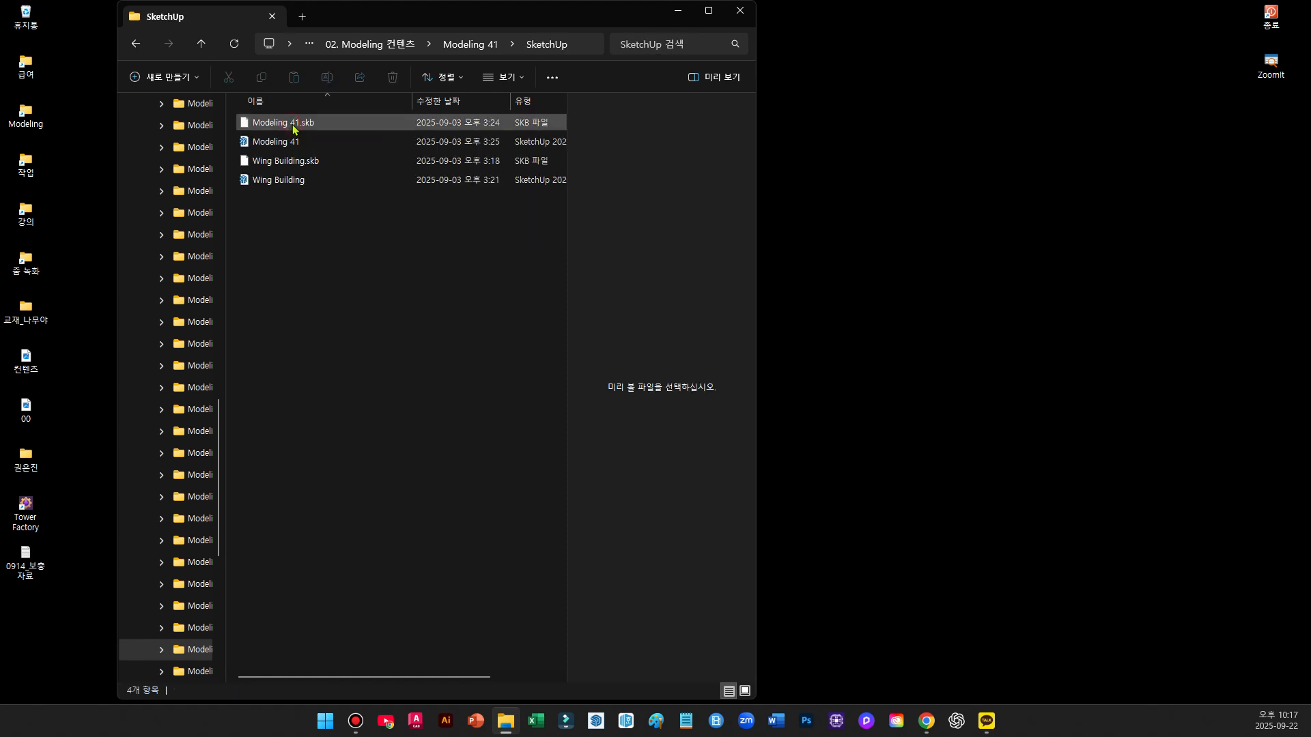
left_click(300, 183)
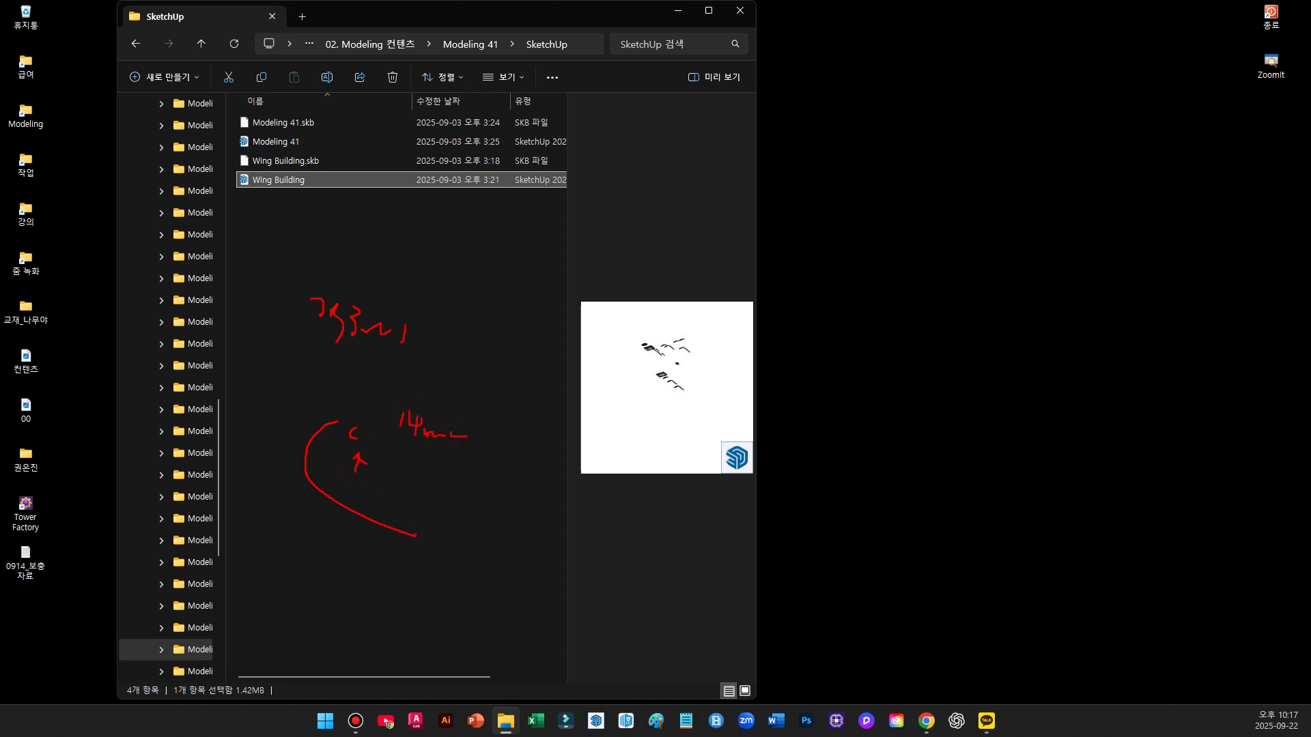
key("Escape")
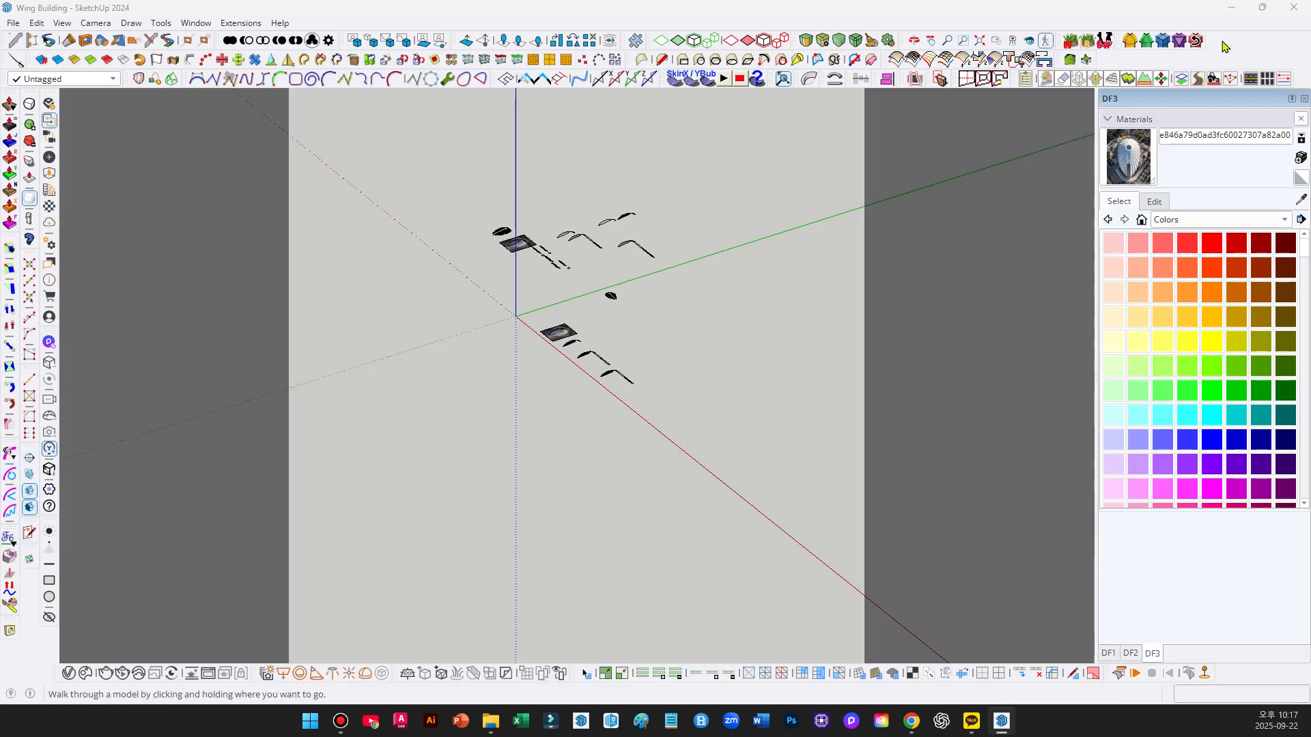
Show the Advanced Camera Tools toolbar and use it to remove the grey camera masking from the view.
left_click(1223, 45)
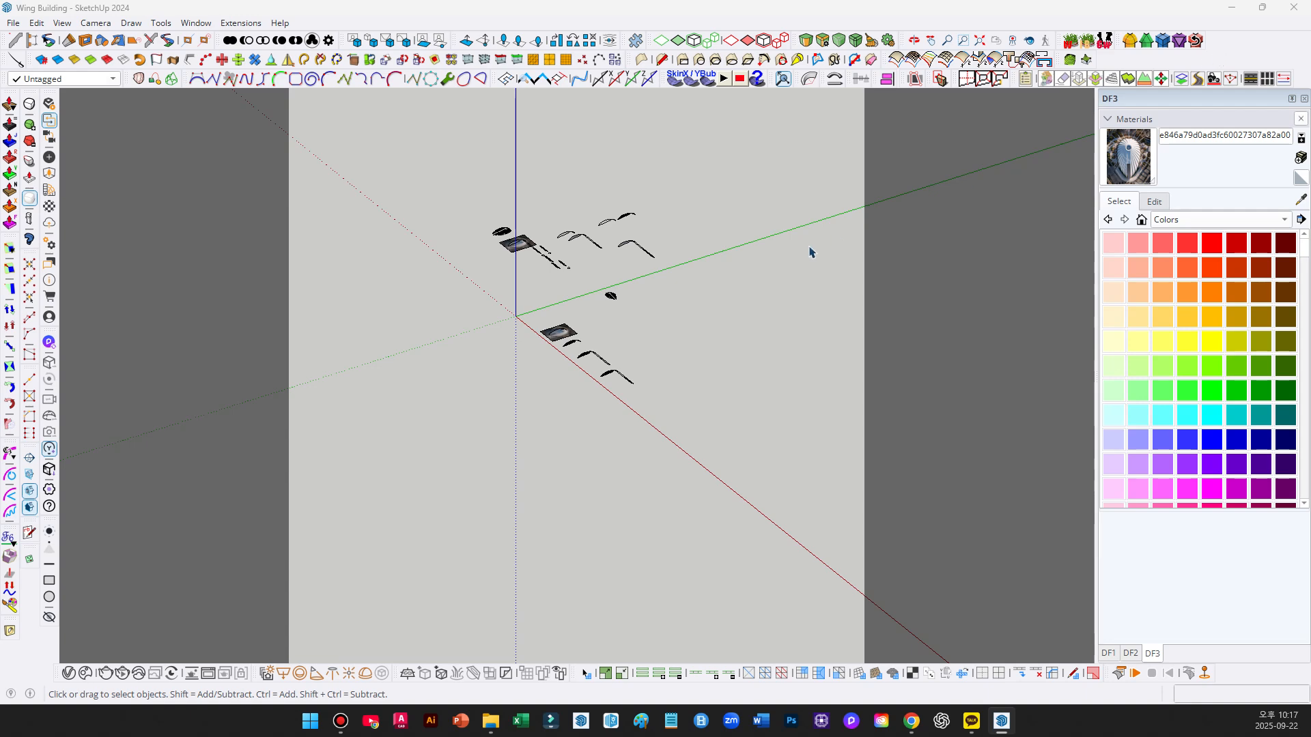
right_click(1225, 48)
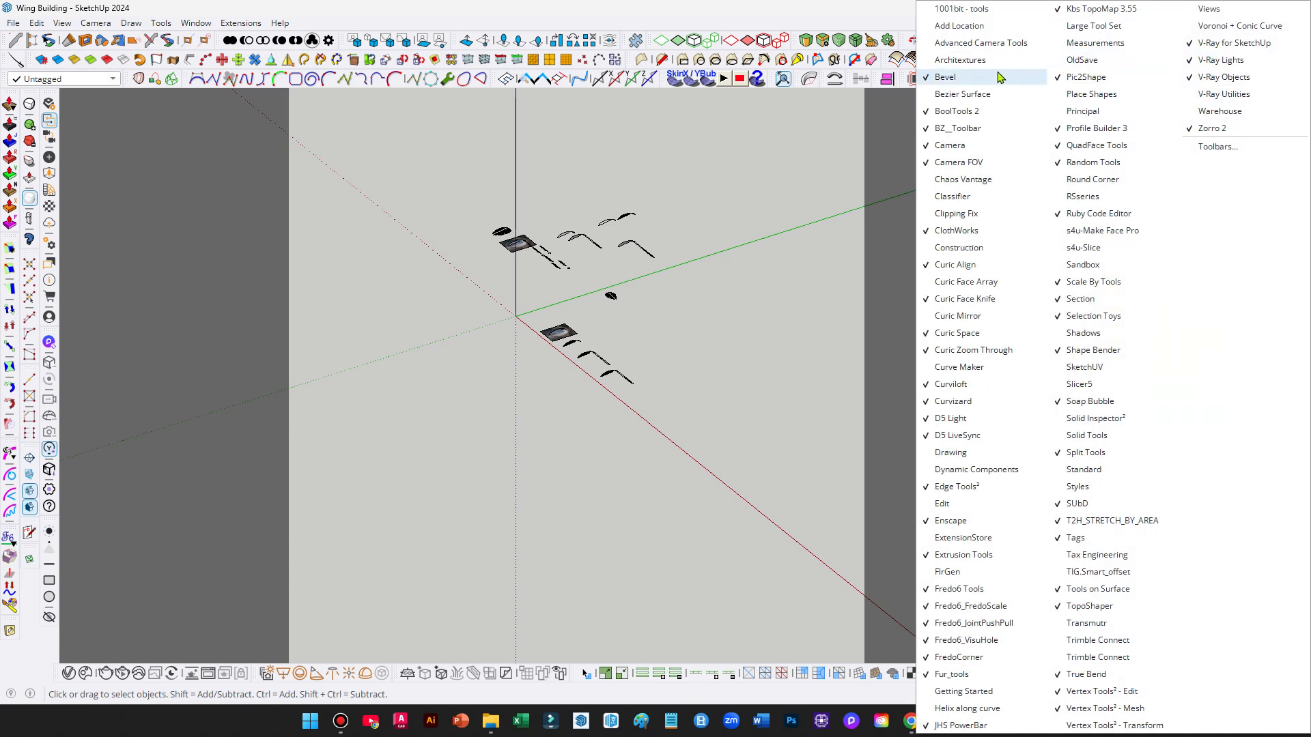
left_click(990, 42)
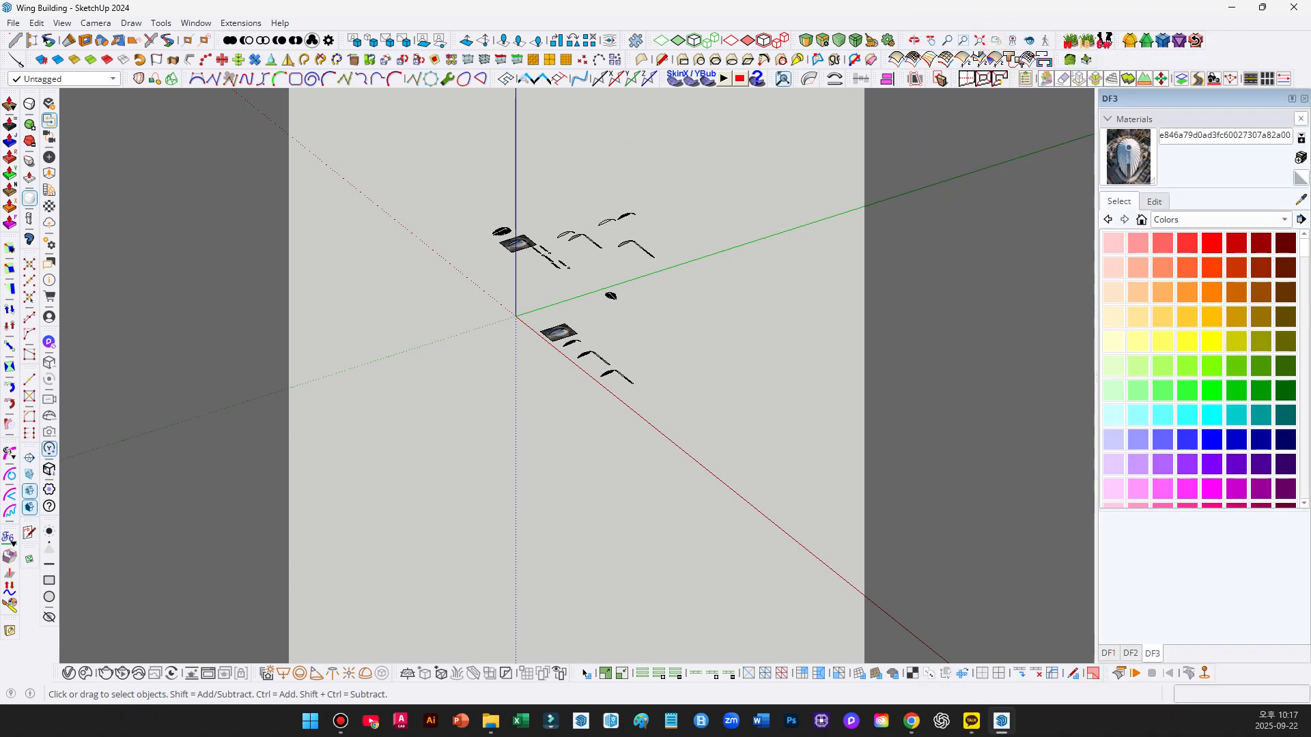
left_click_drag(2, 299, 246, 284)
left_click(295, 299)
left_click(301, 281)
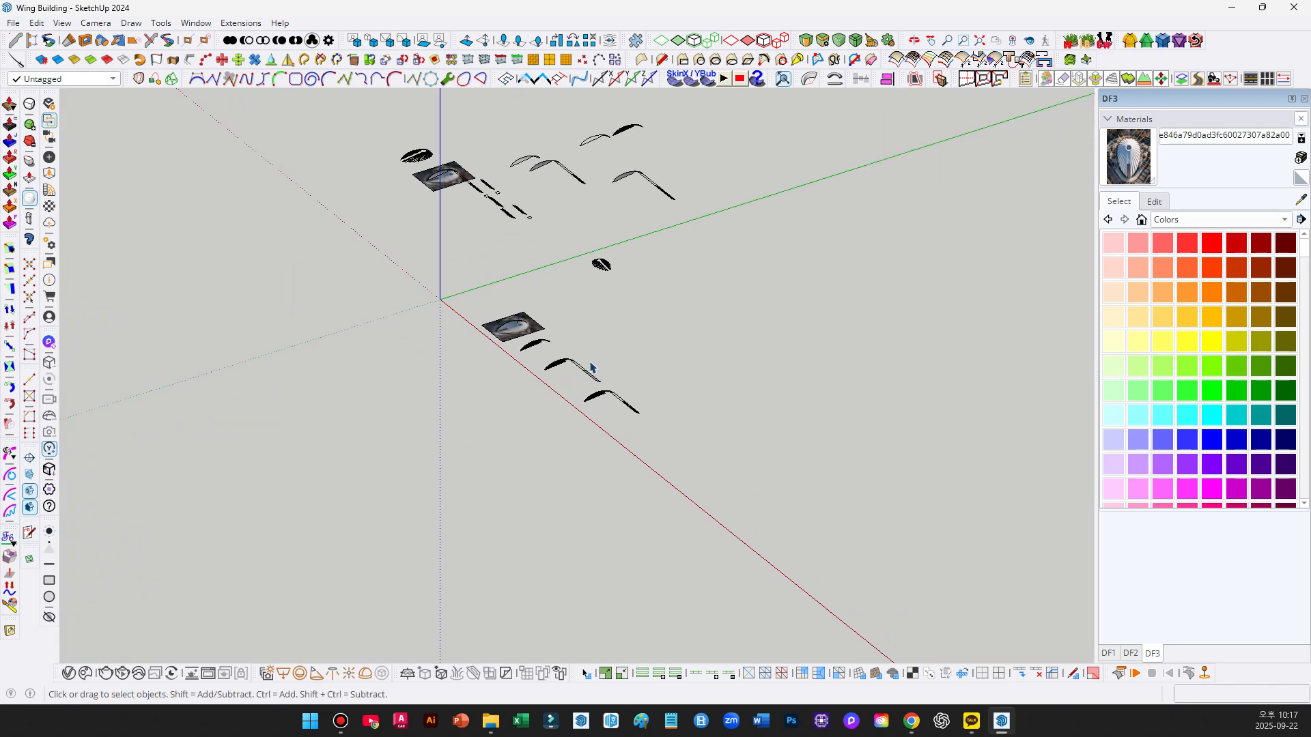
Open the finished feather group in the foreground model for editing, down to its individual feather faces.
middle_click_drag(888, 369, 618, 375)
scroll(617, 373, "up", 4)
double_click(652, 389)
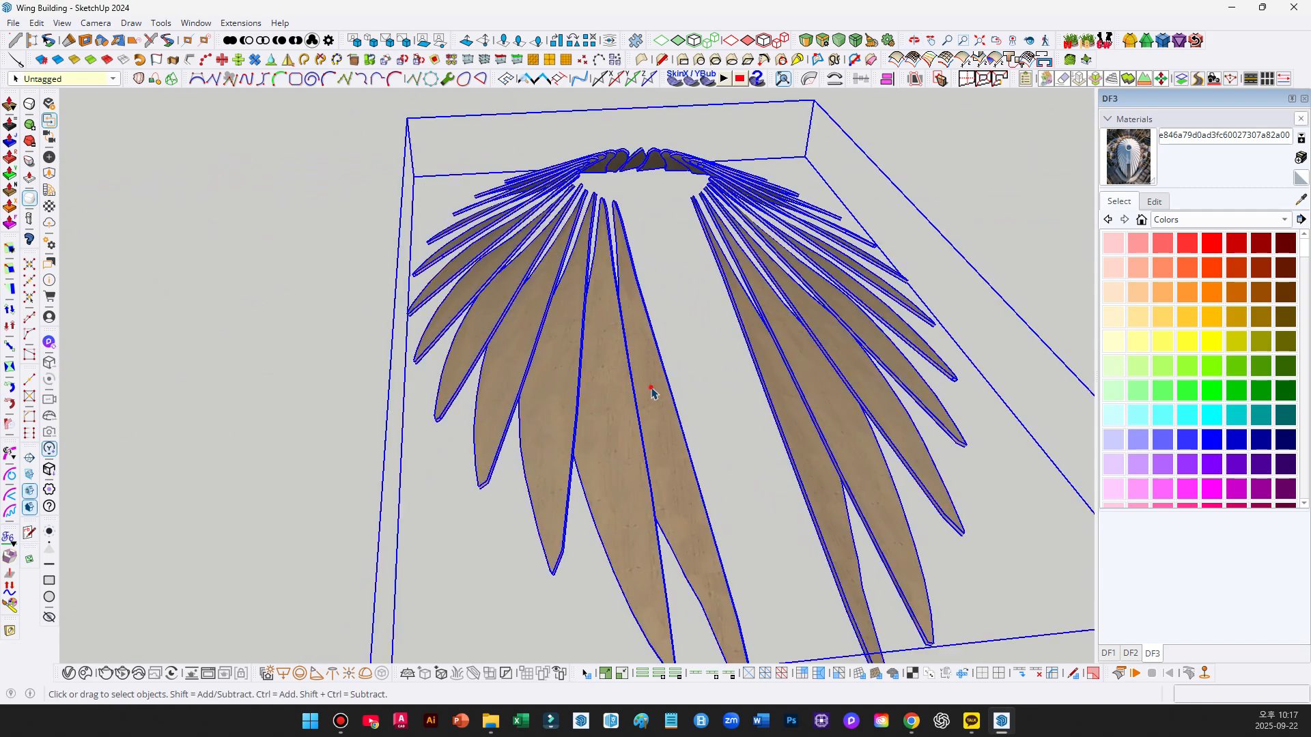
left_click(654, 397)
double_click(650, 405)
Select the broad surface face of every feather around the wing inside the group.
left_click(650, 410)
left_click(607, 408, "ctrl")
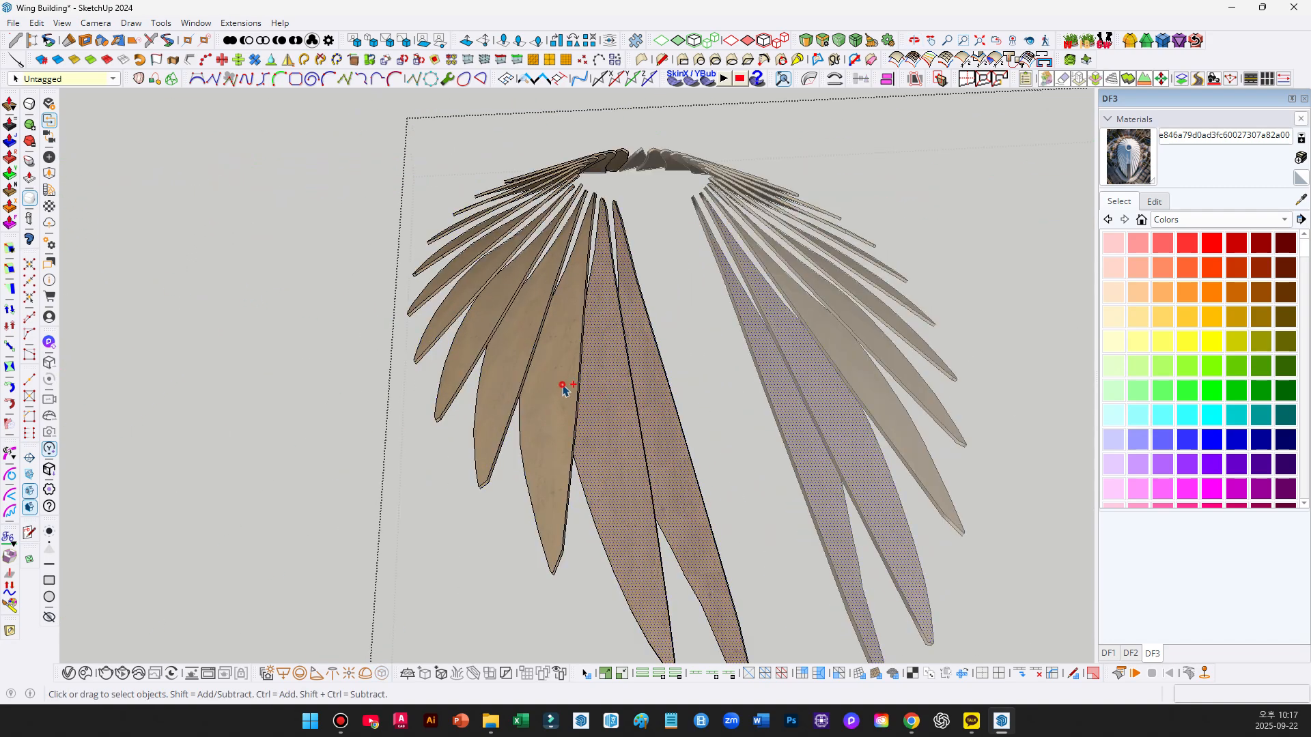
left_click(566, 385, "ctrl")
left_click(525, 347, "ctrl")
left_click(493, 306, "ctrl")
middle_click_drag(495, 312, 765, 471)
left_click(494, 422, "ctrl")
left_click(471, 382, "ctrl")
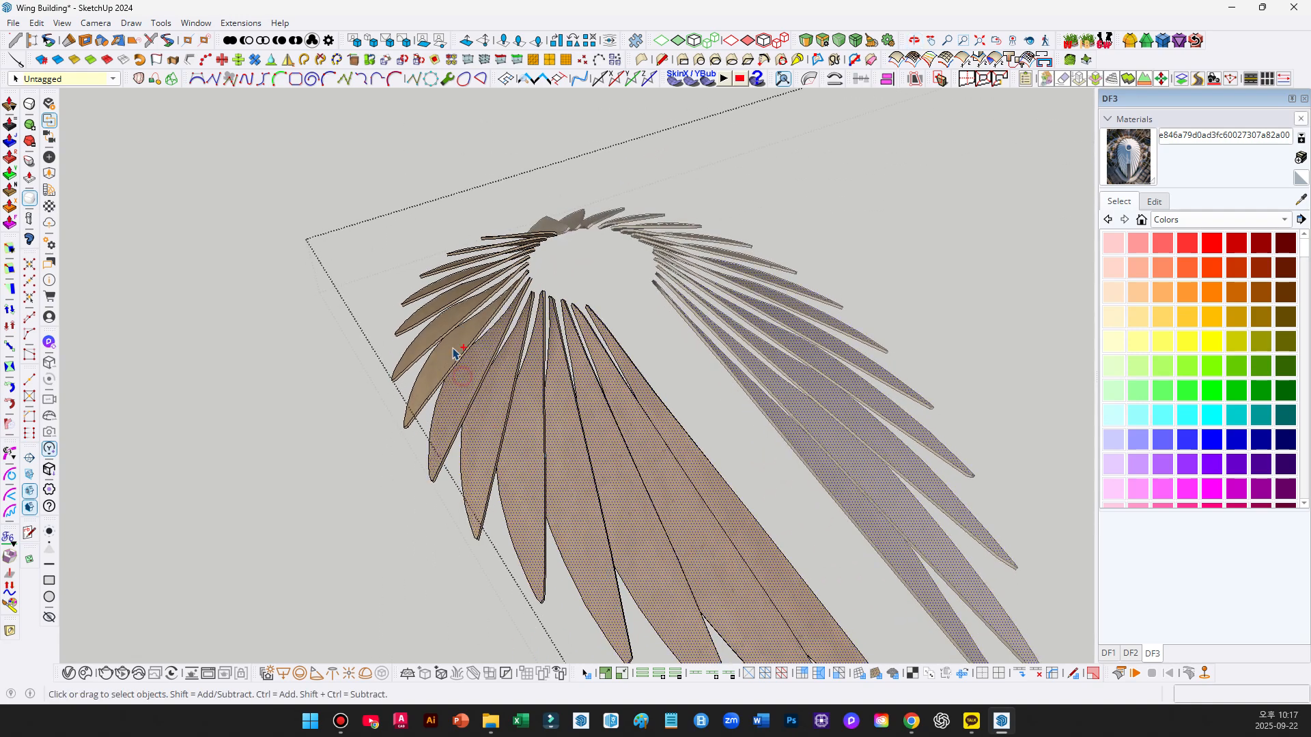
left_click(451, 346, "ctrl")
left_click(444, 315, "ctrl")
middle_click_drag(445, 305, 410, 335)
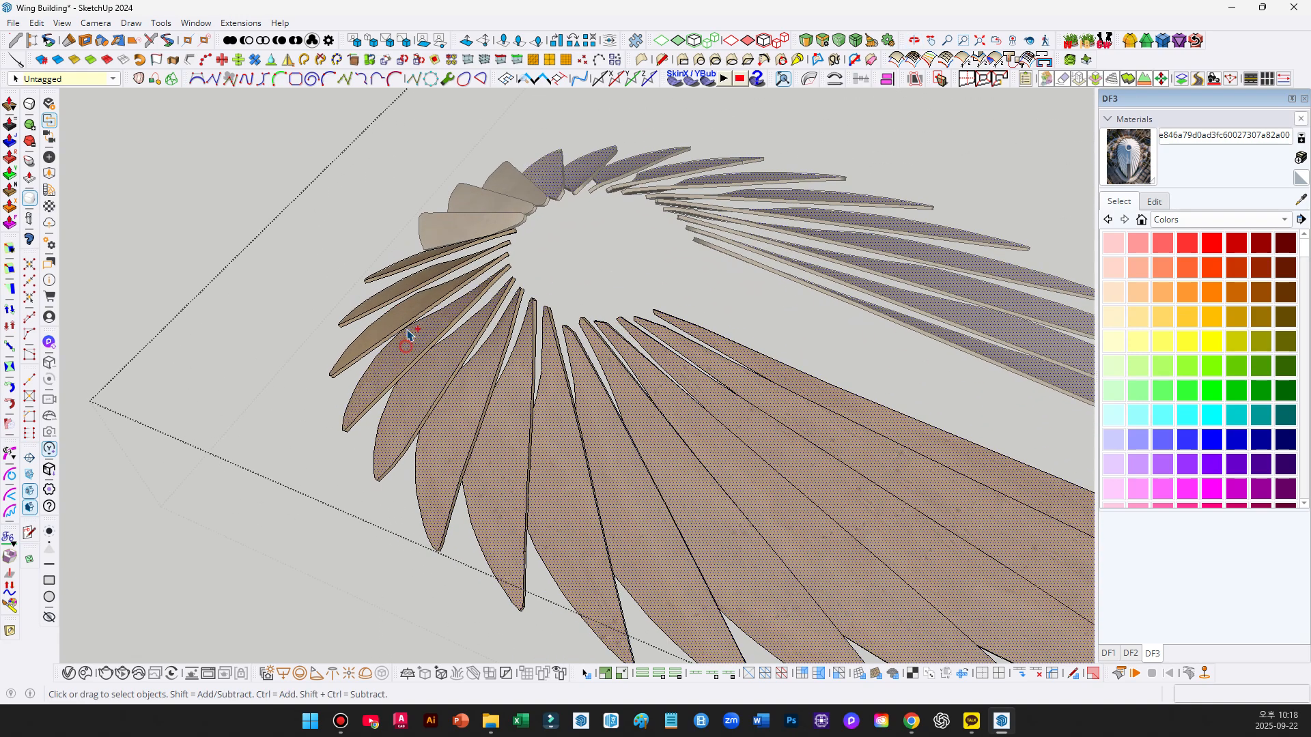
left_click(402, 290)
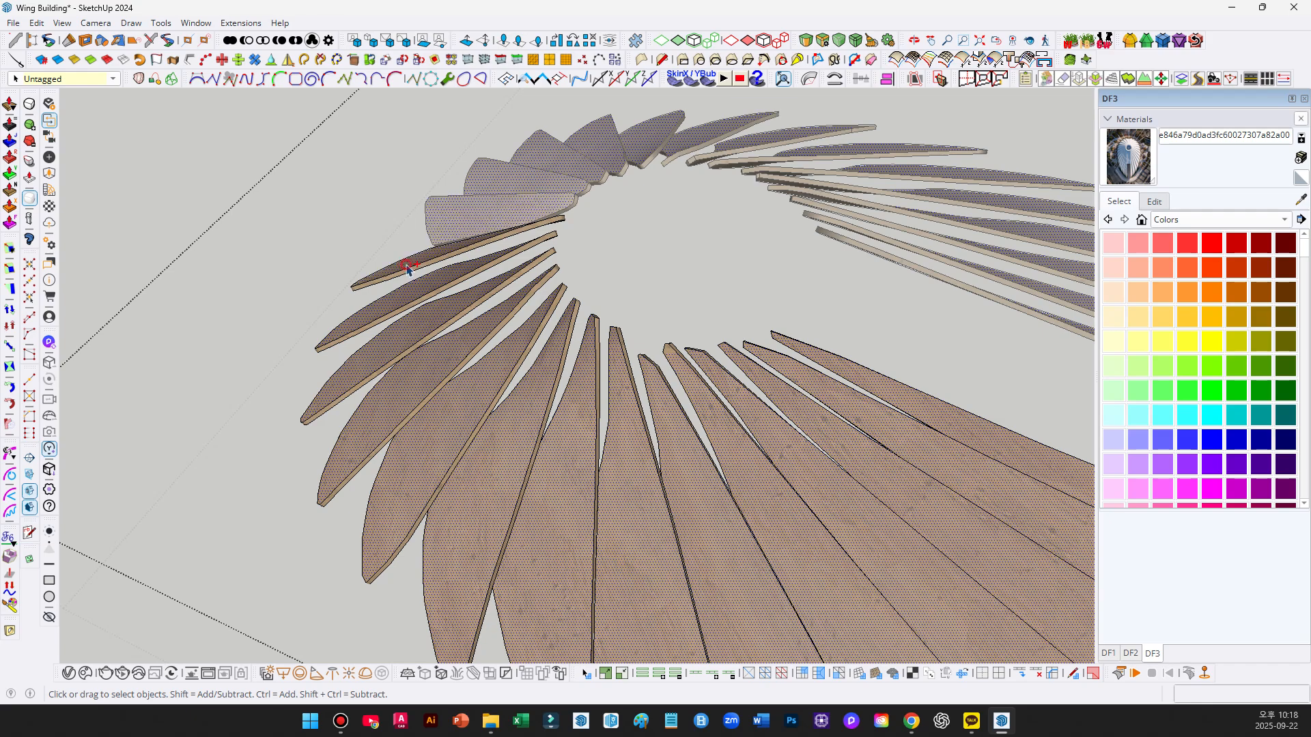
Paste a copy of the selected feather faces into empty space beside the original wing, outside its group.
scroll(407, 267, "down", 5)
scroll(410, 268, "down", 3)
key("ctrl+v")
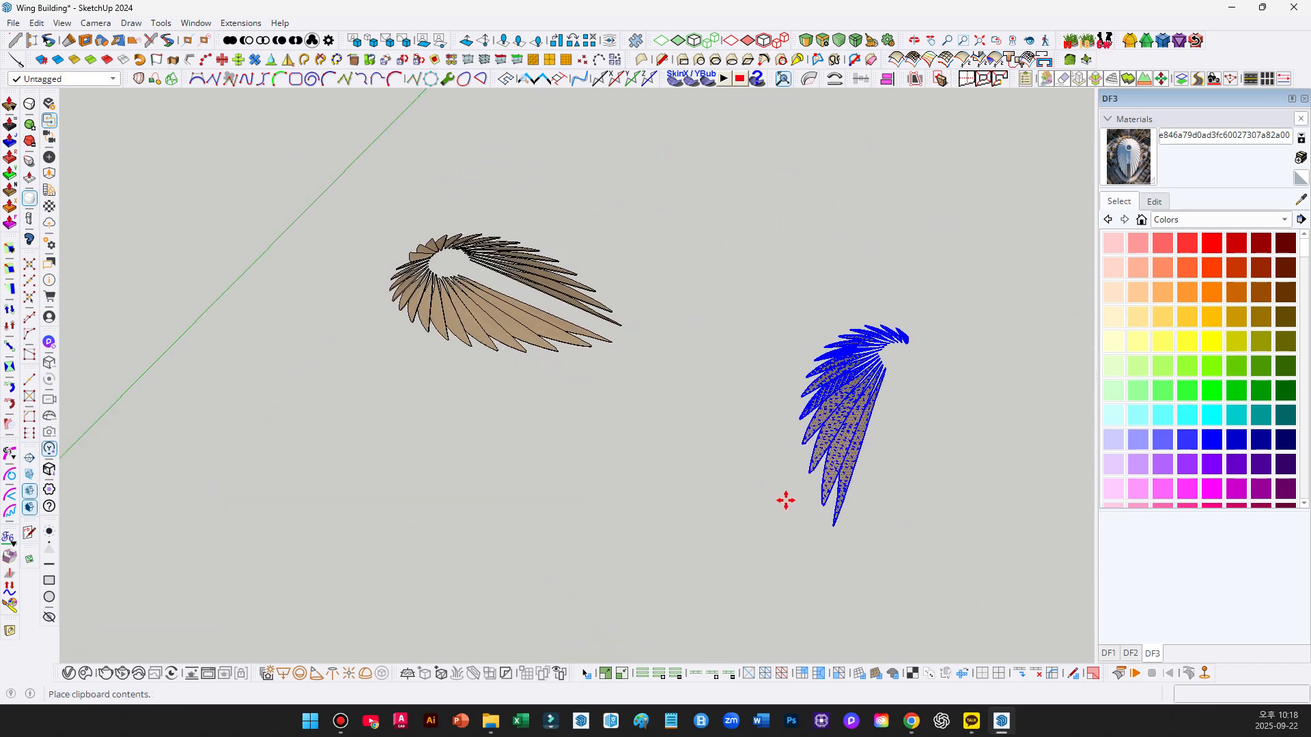
middle_click_drag(784, 498, 568, 506, "shift")
left_click(568, 507)
scroll(655, 420, "up", 3)
middle_click_drag(675, 428, 828, 442)
left_click(679, 462)
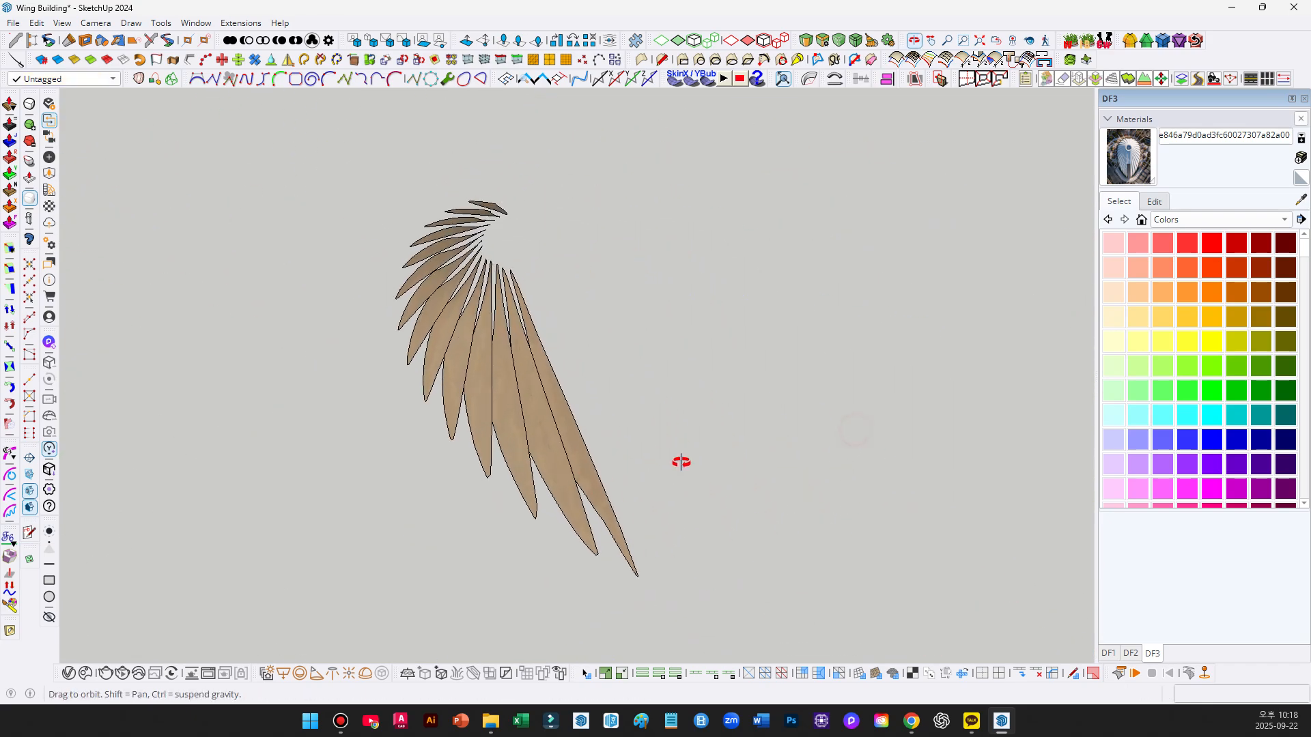
Delete the faces of all copied feathers one after another, keeping only their outline edges.
scroll(614, 441, "up", 3)
left_click(563, 451)
key("Delete")
left_click(480, 426)
key("Delete")
left_click(402, 399)
key("Delete")
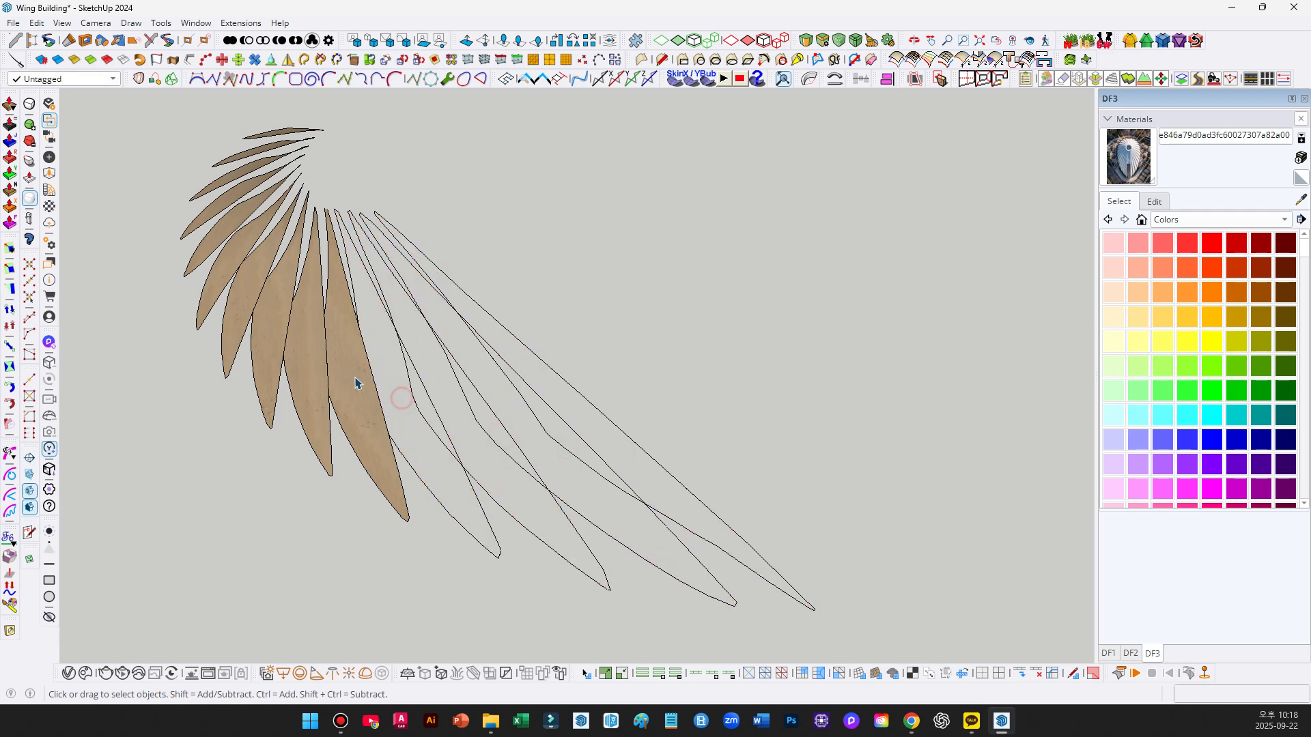
left_click(356, 380)
key("Delete")
left_click(312, 353)
left_click(247, 283)
key("Delete")
left_click(234, 248)
key("Delete")
left_click(231, 232)
key("Delete")
scroll(234, 245, "up", 1)
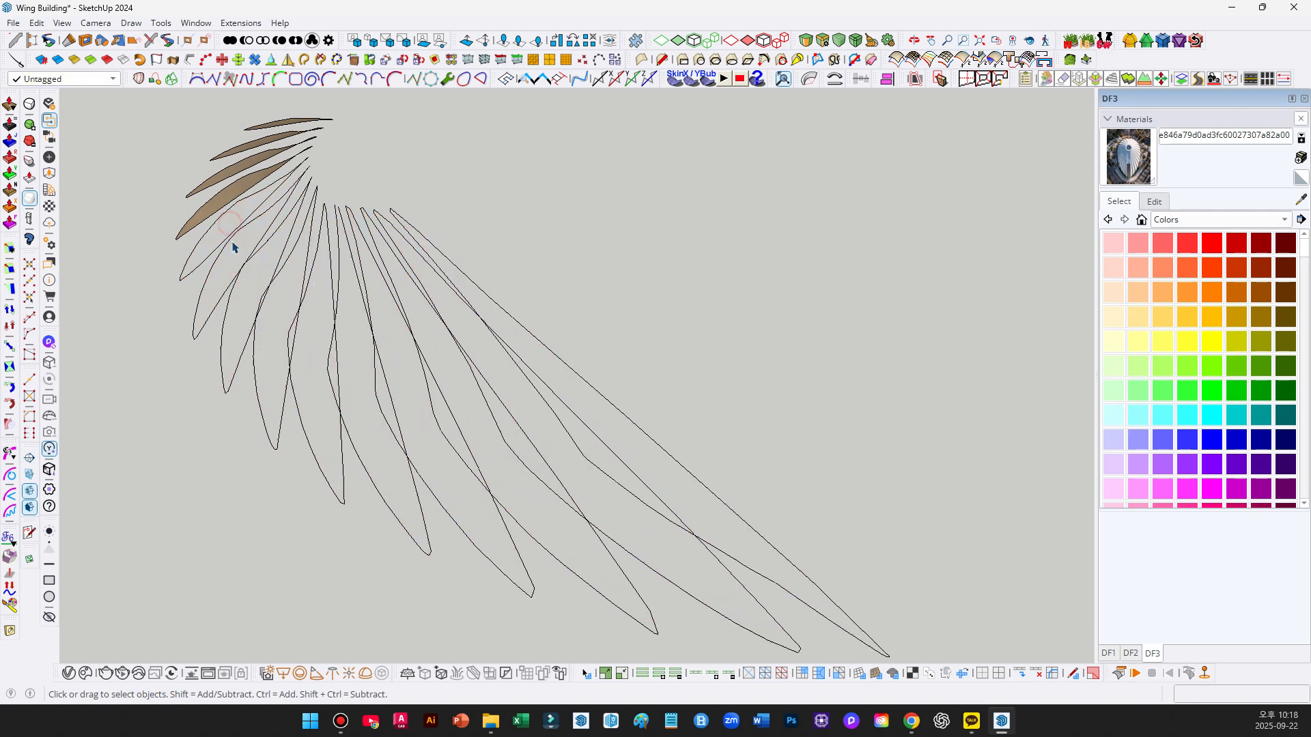
middle_click_drag(234, 244, 828, 295)
key("Delete")
left_click(451, 437)
key("Delete")
left_click(453, 418)
key("Delete")
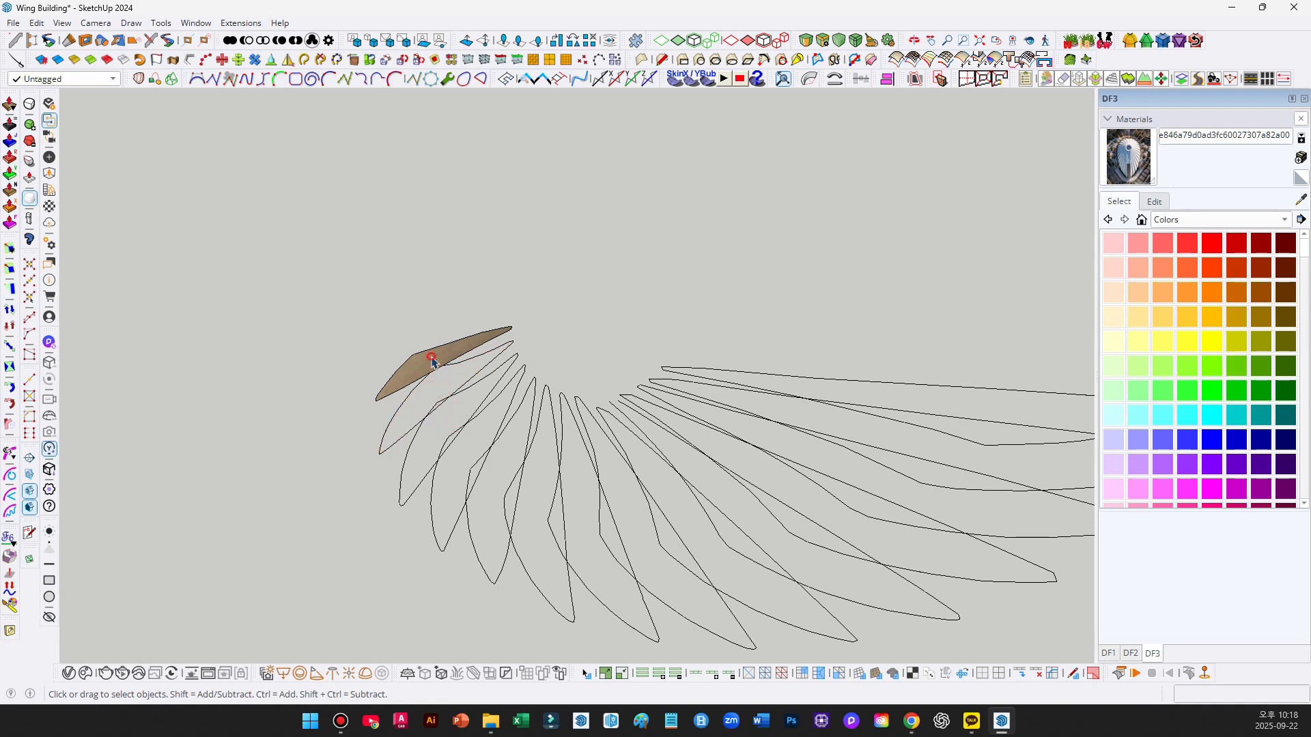
left_click(433, 357)
key("Delete")
Try to skin the outline of the longest outer feather with the Curviloft Skinning tool.
key("shift+z")
middle_click_drag(684, 379, 482, 339)
left_click(724, 459)
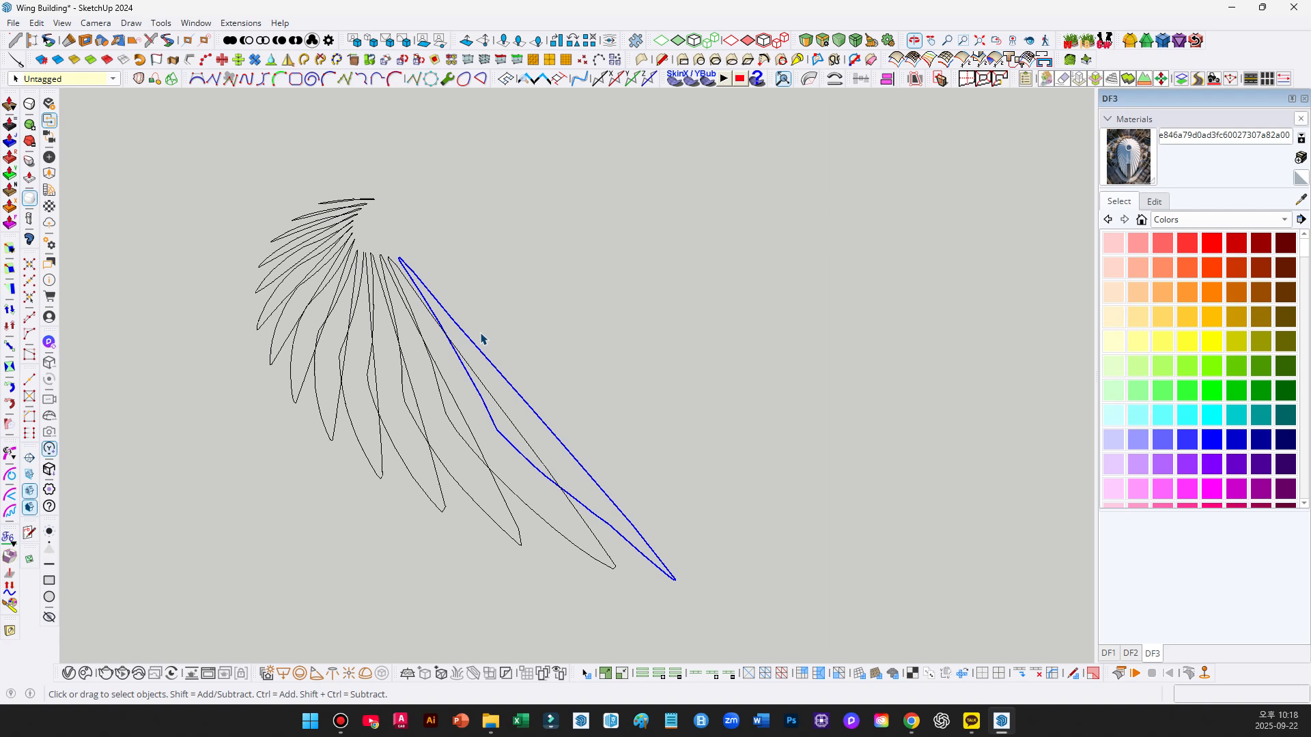
left_click(172, 85)
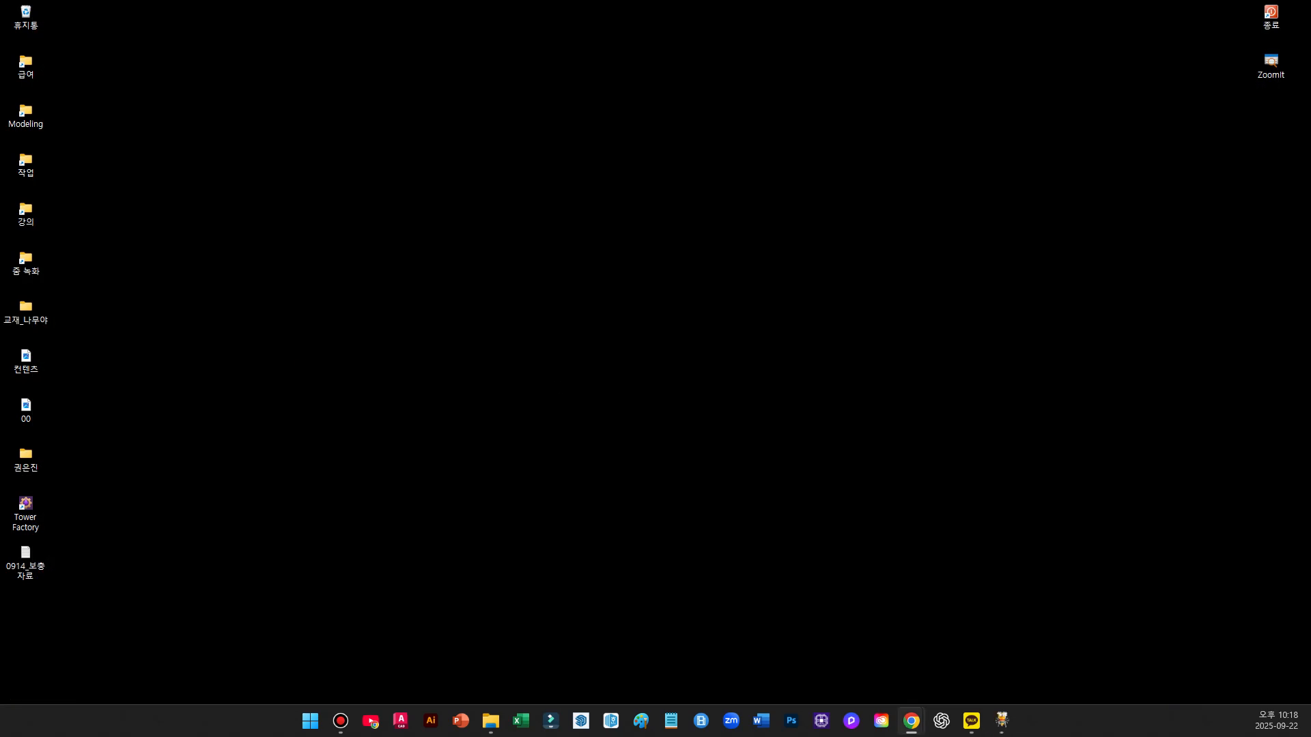
Restart SketchUp with a blank model and return to it from the Modeling 41 folder in File Explorer.
left_click(721, 471)
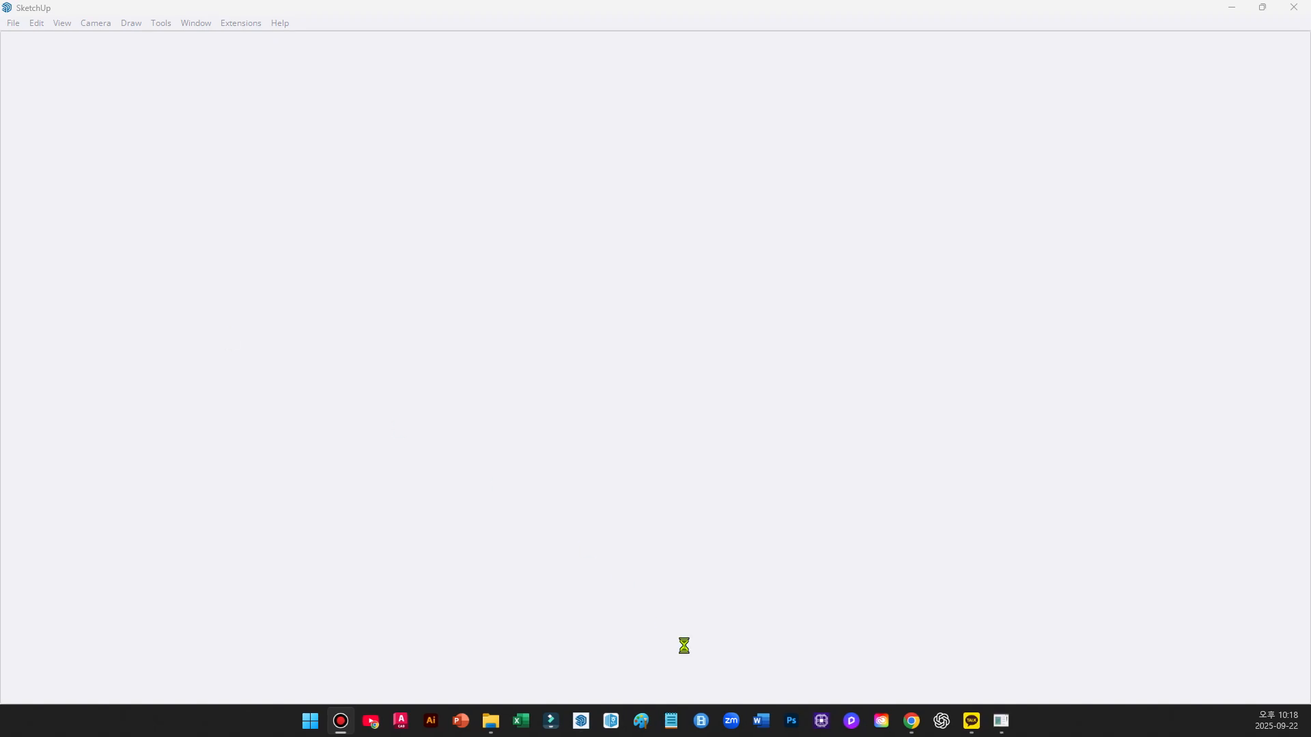
left_click(491, 721)
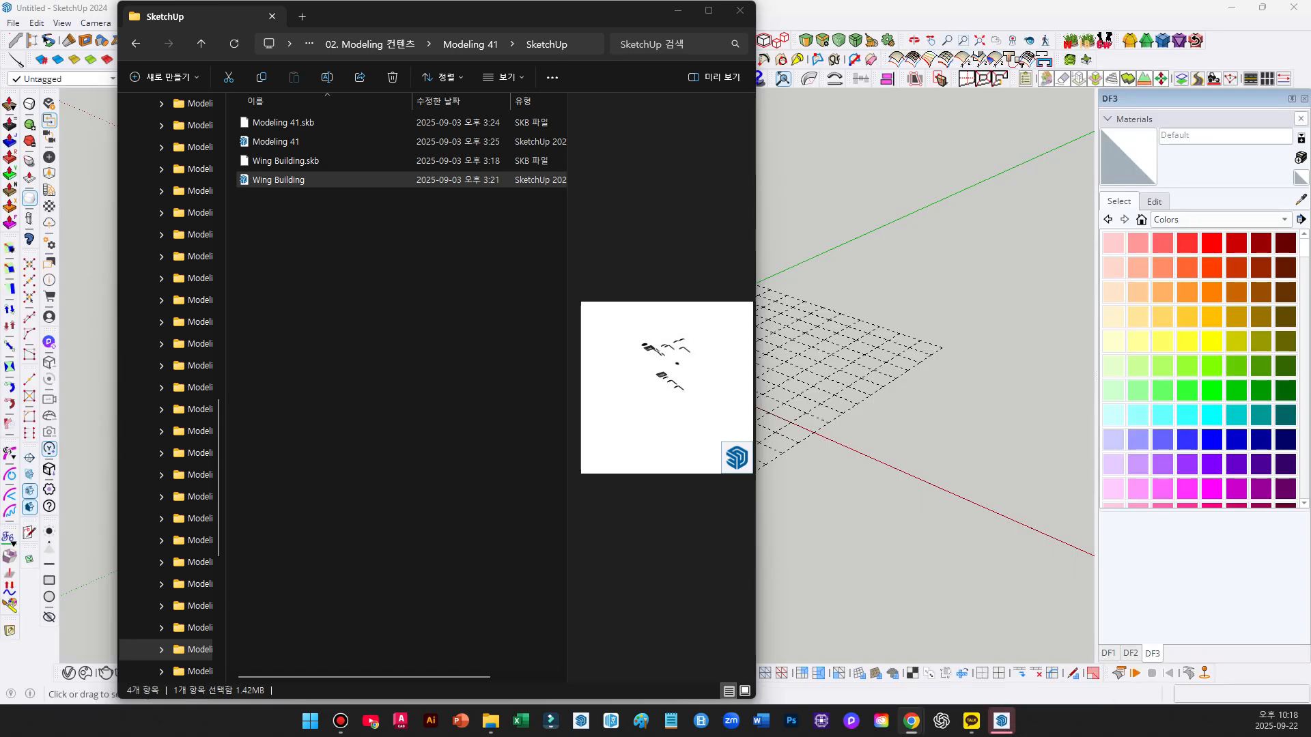
left_click(834, 245)
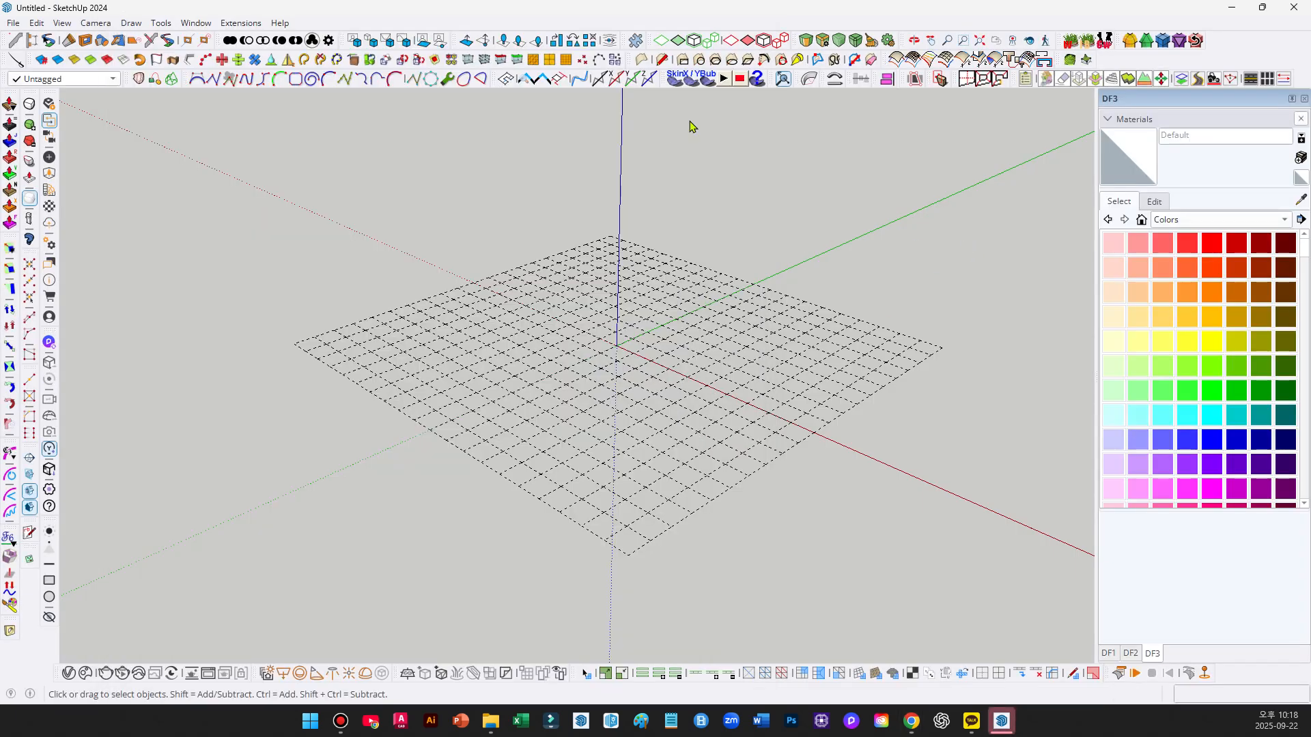
Draw two connected straight edges beside the grid and close them with an arc of about 131 mm bulge, forming a feather-like face.
middle_click_drag(389, 219, 229, 332)
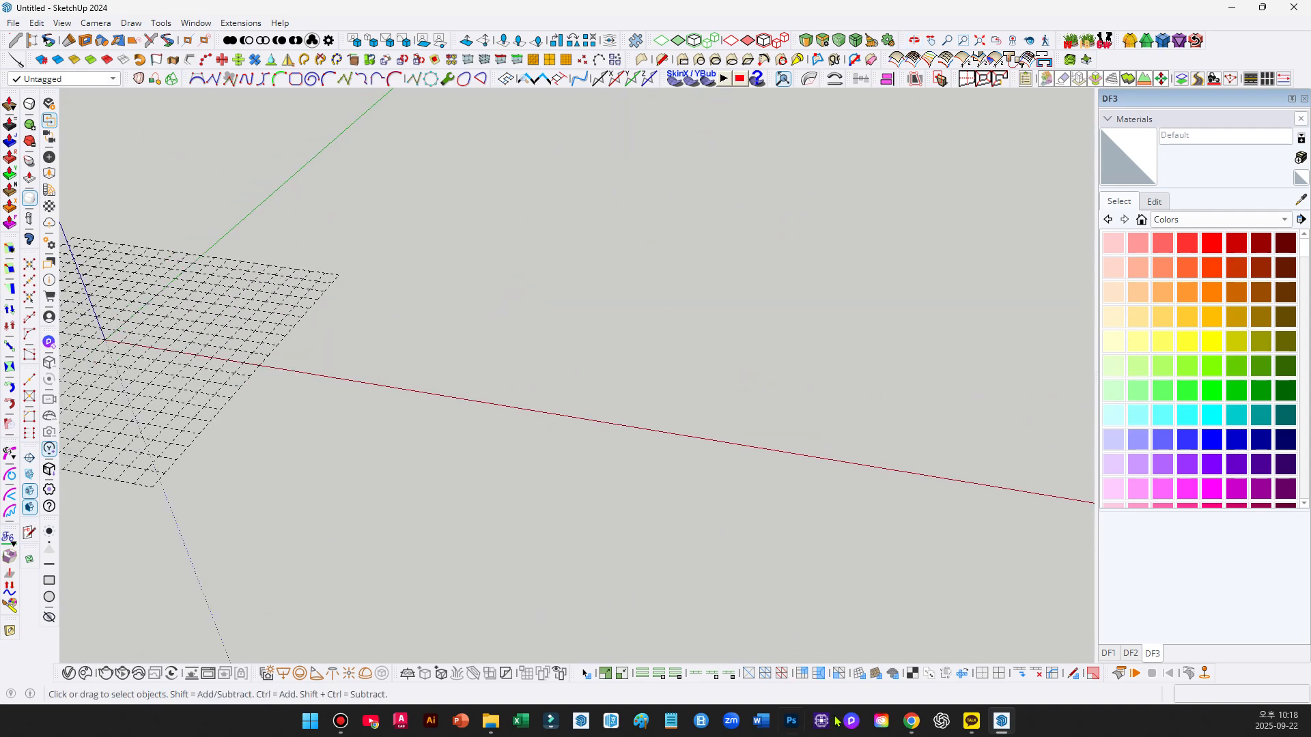
key("l")
left_click(508, 264)
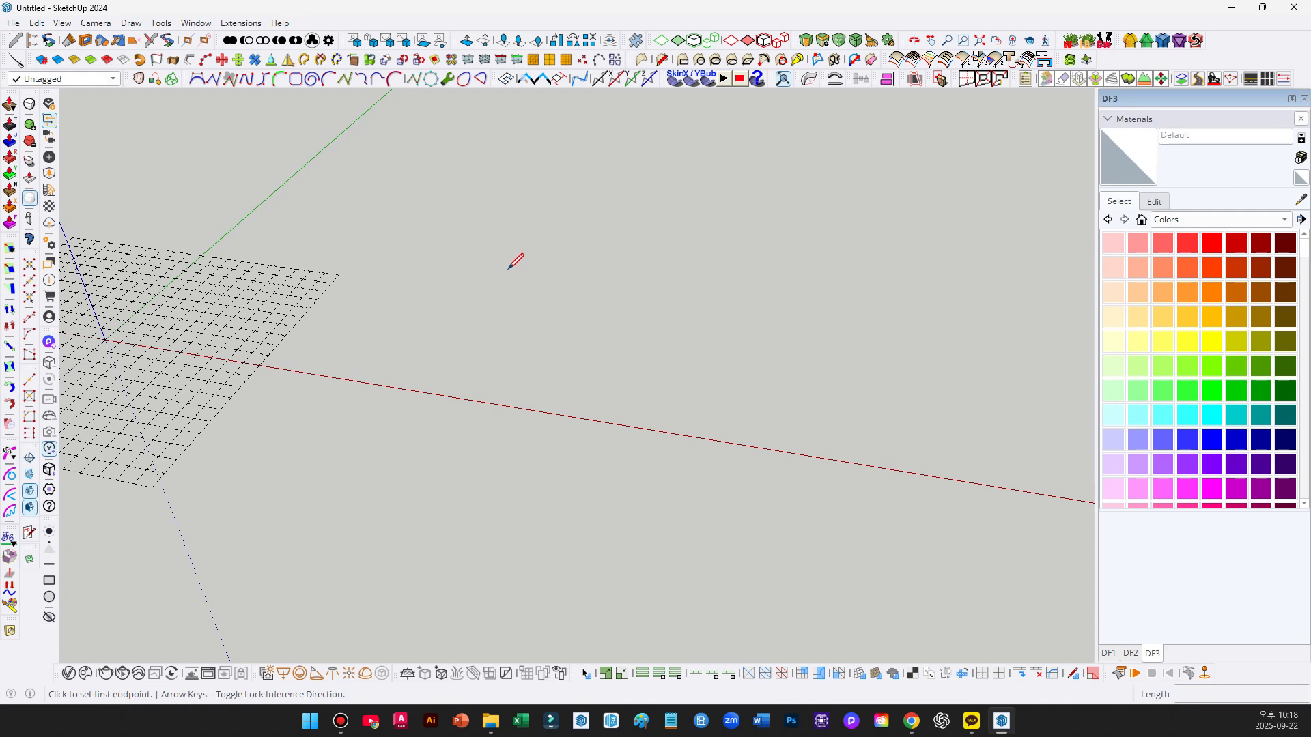
left_click(588, 355)
left_click(860, 398)
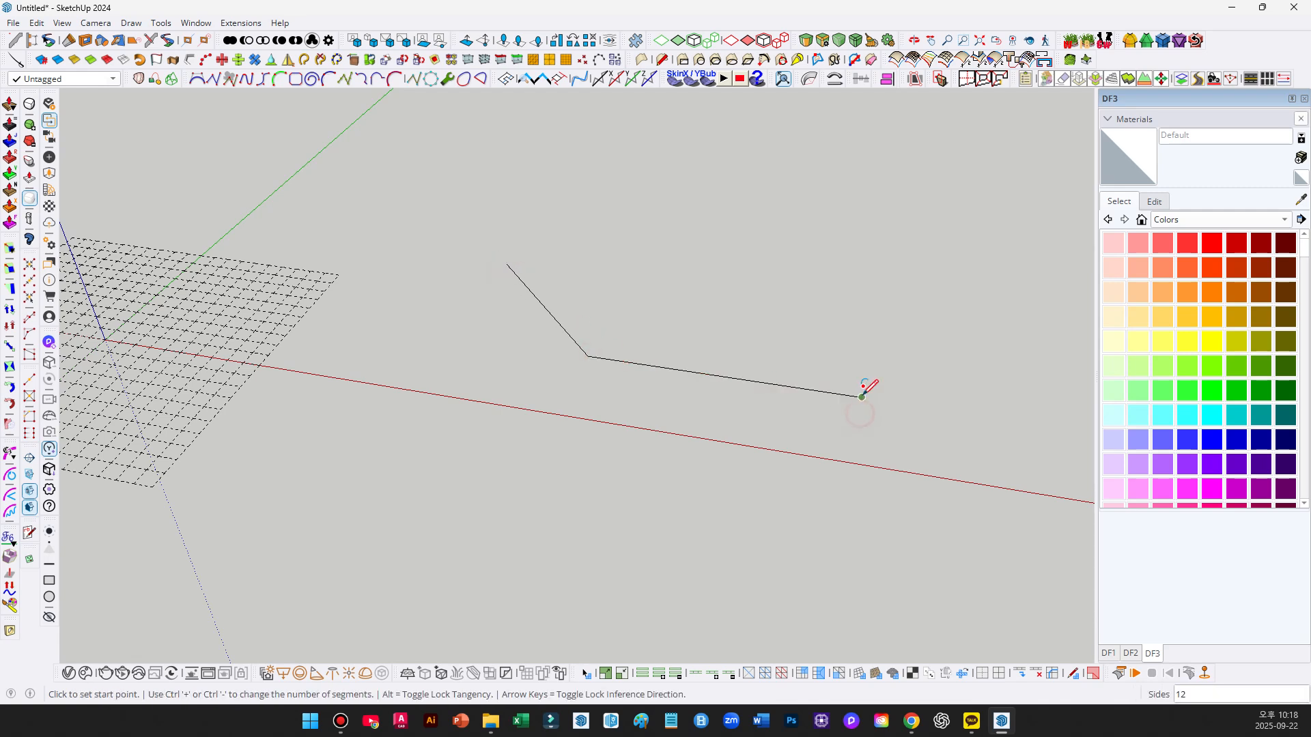
key("a")
left_click(862, 397)
left_click(506, 264)
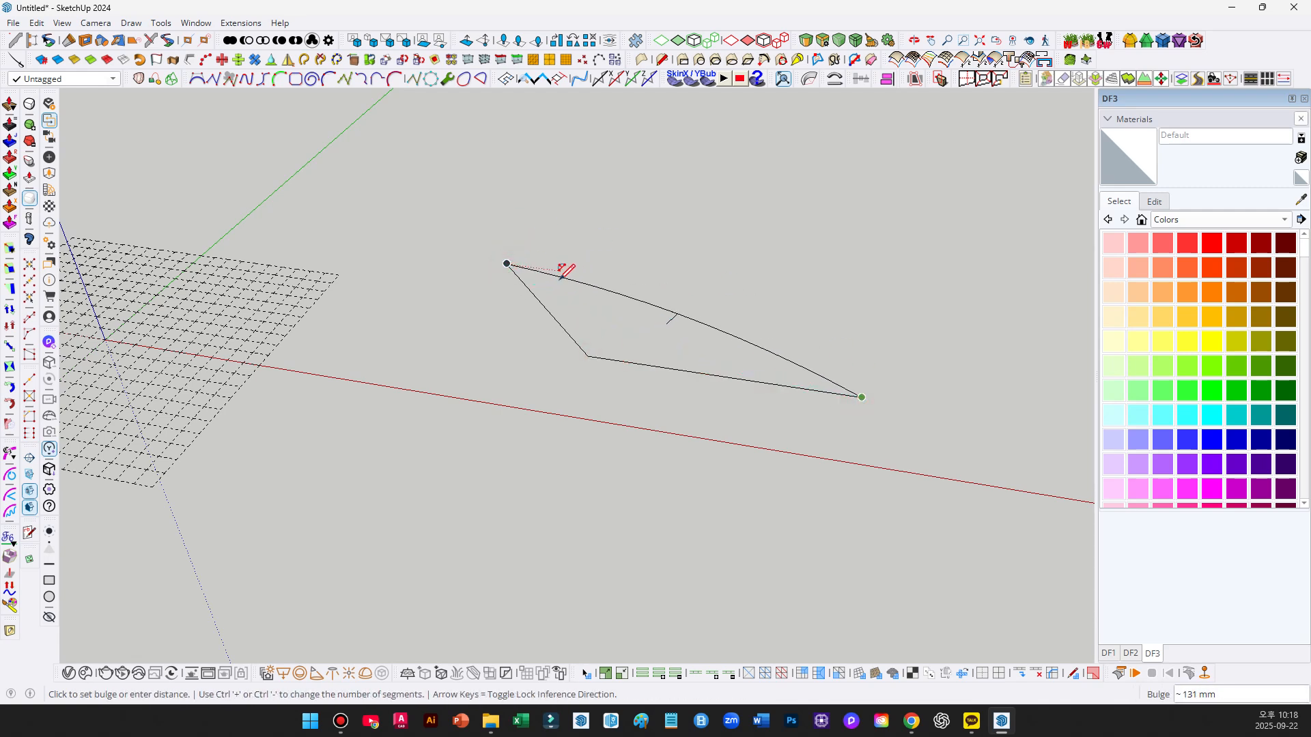
left_click(562, 282)
key("space")
Round the corner between the shape's two straight edges with a tangent arc.
scroll(580, 330, "up", 3)
key("a")
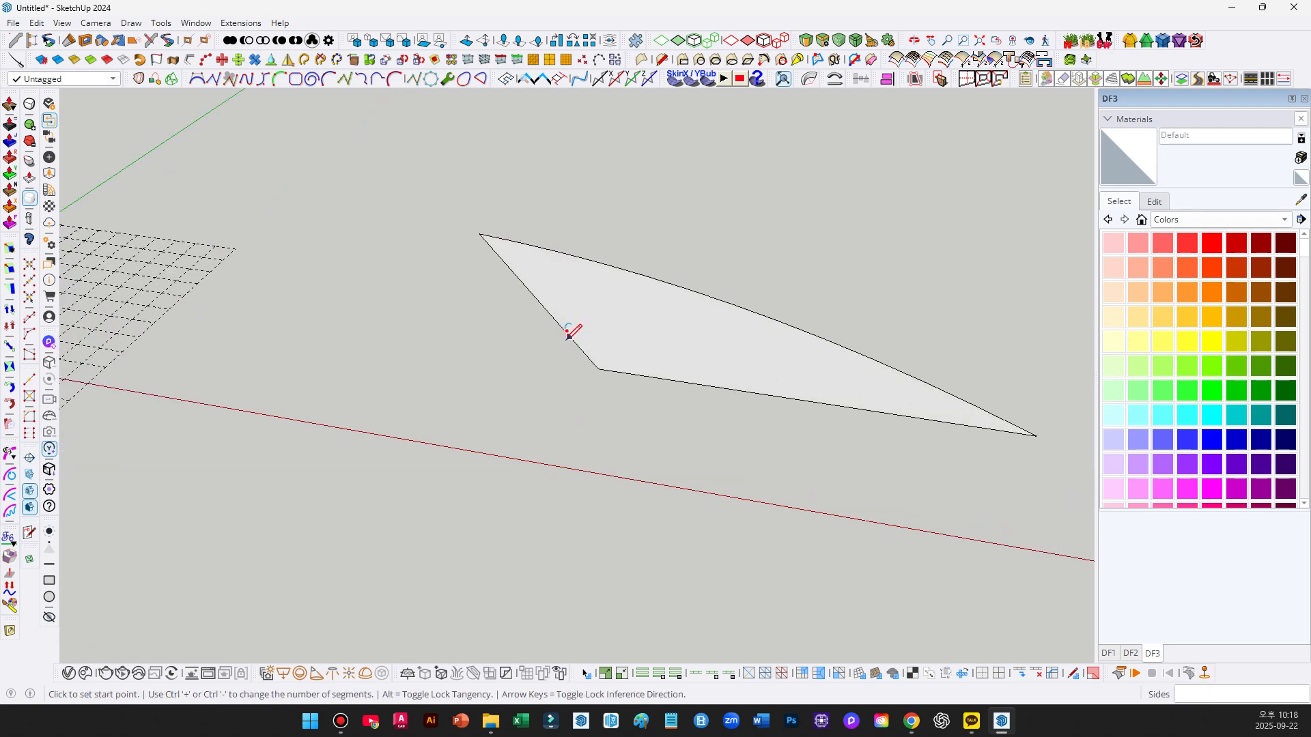
left_click(568, 334)
left_click(662, 378)
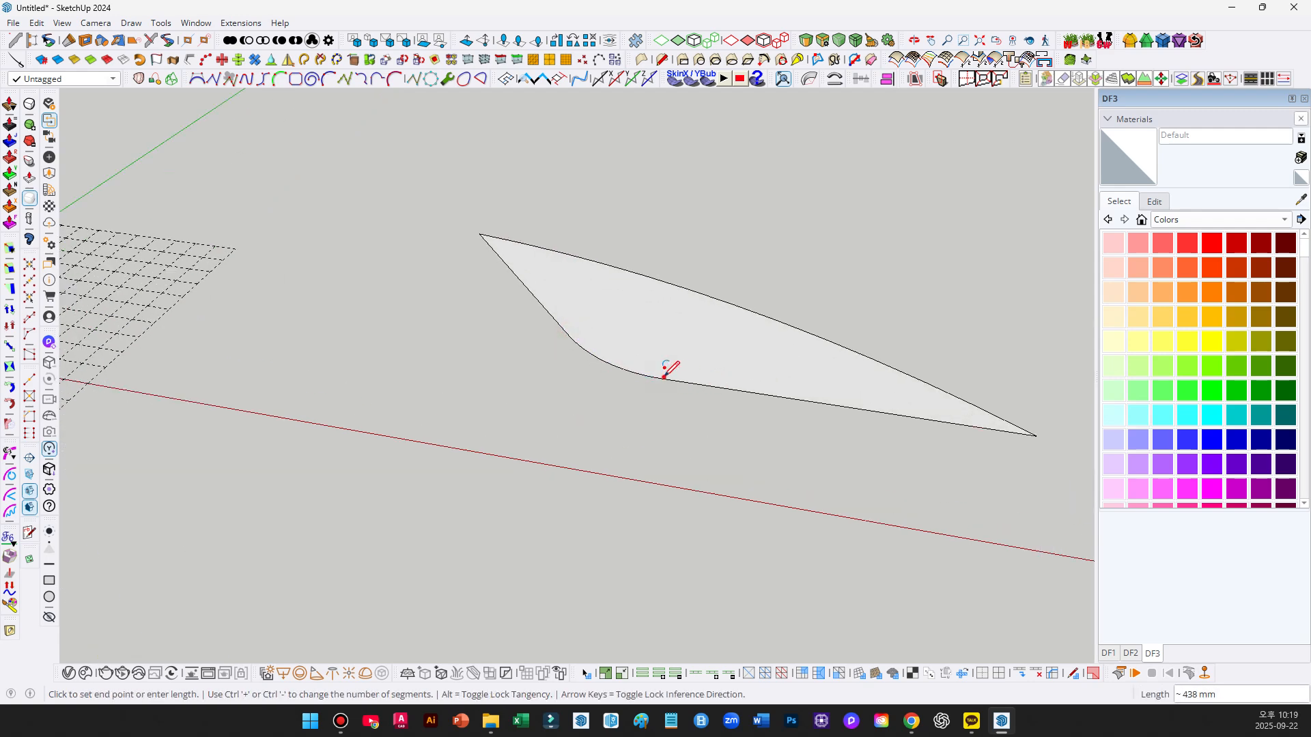
left_click(970, 404)
key("Escape")
Cut off the shape's far pointed end with a line about 97 mm long and erase the leftover tip.
key("l")
left_click(992, 415)
left_click(978, 427)
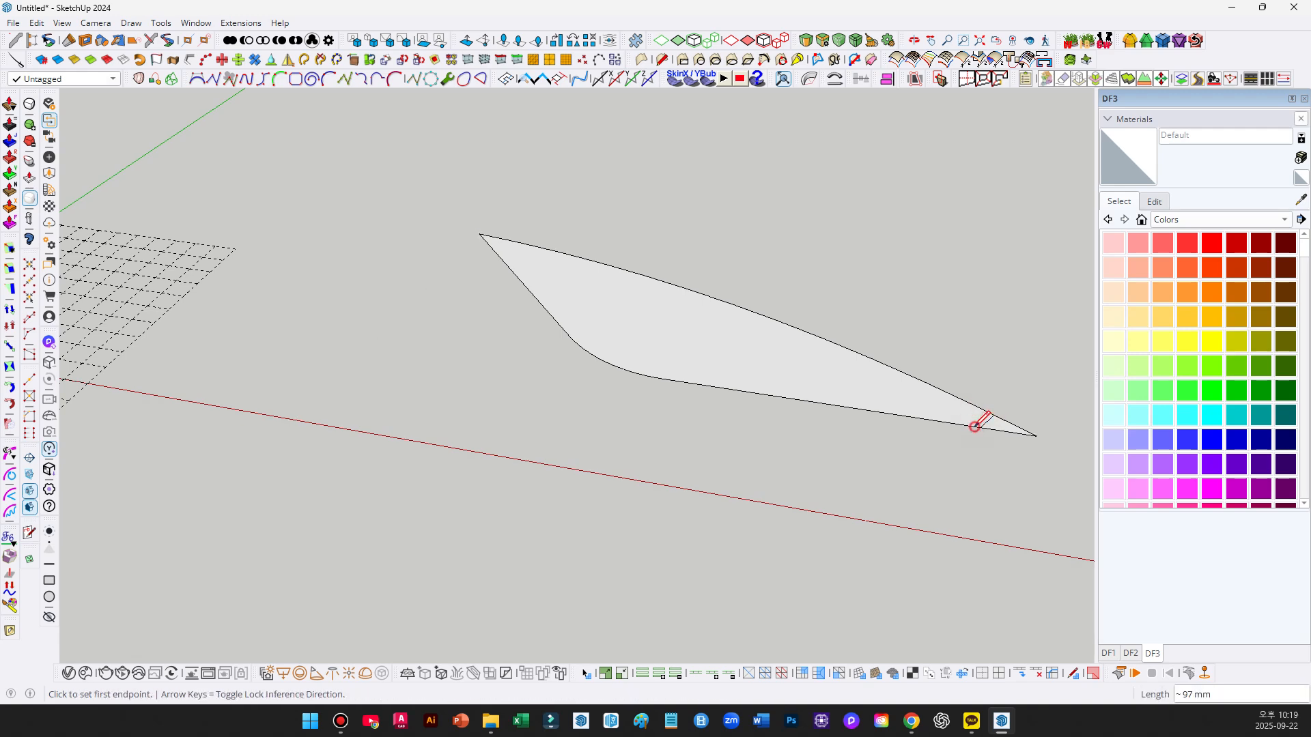
key("e")
left_click_drag(1005, 438, 1016, 426)
key("space")
mouse_move(717, 331)
middle_mouse_down()
mouse_move(565, 281)
mouse_move(468, 220)
mouse_move(661, 355)
mouse_move(617, 352)
middle_mouse_up()
left_click(661, 355)
key("q")
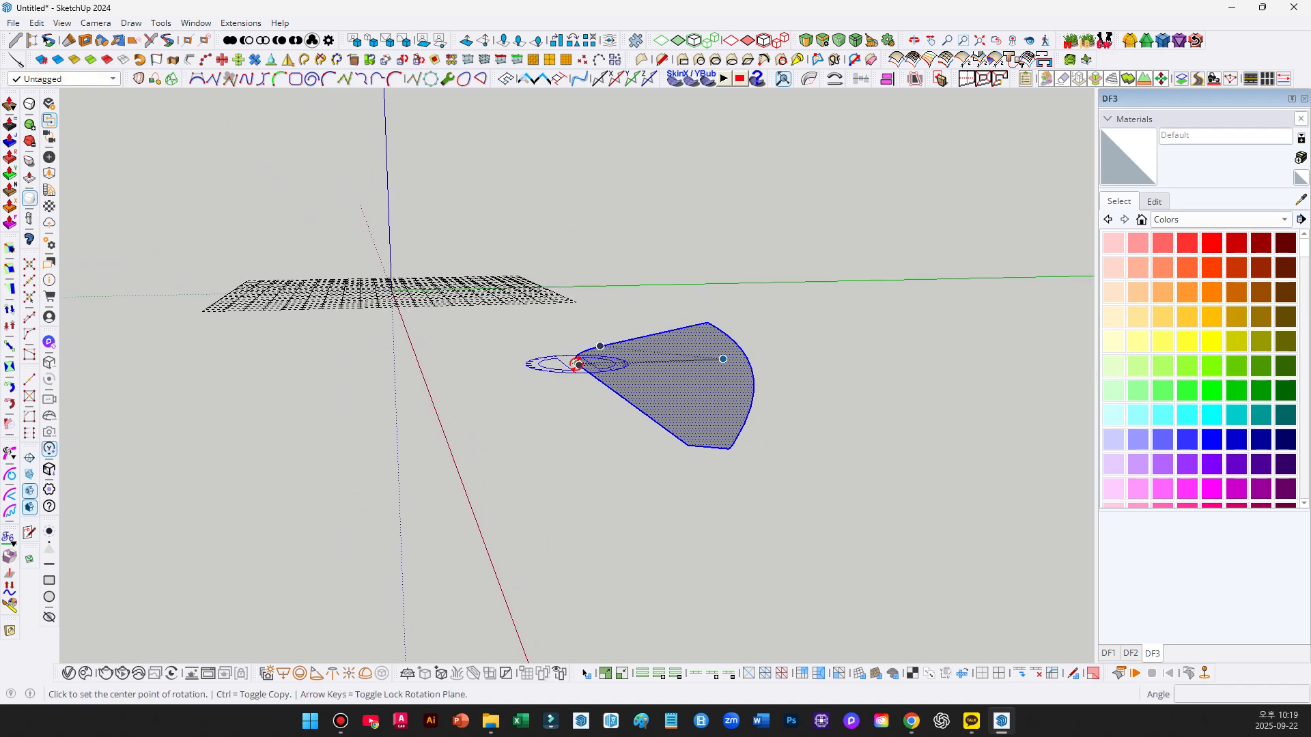
left_click(578, 364)
key("space")
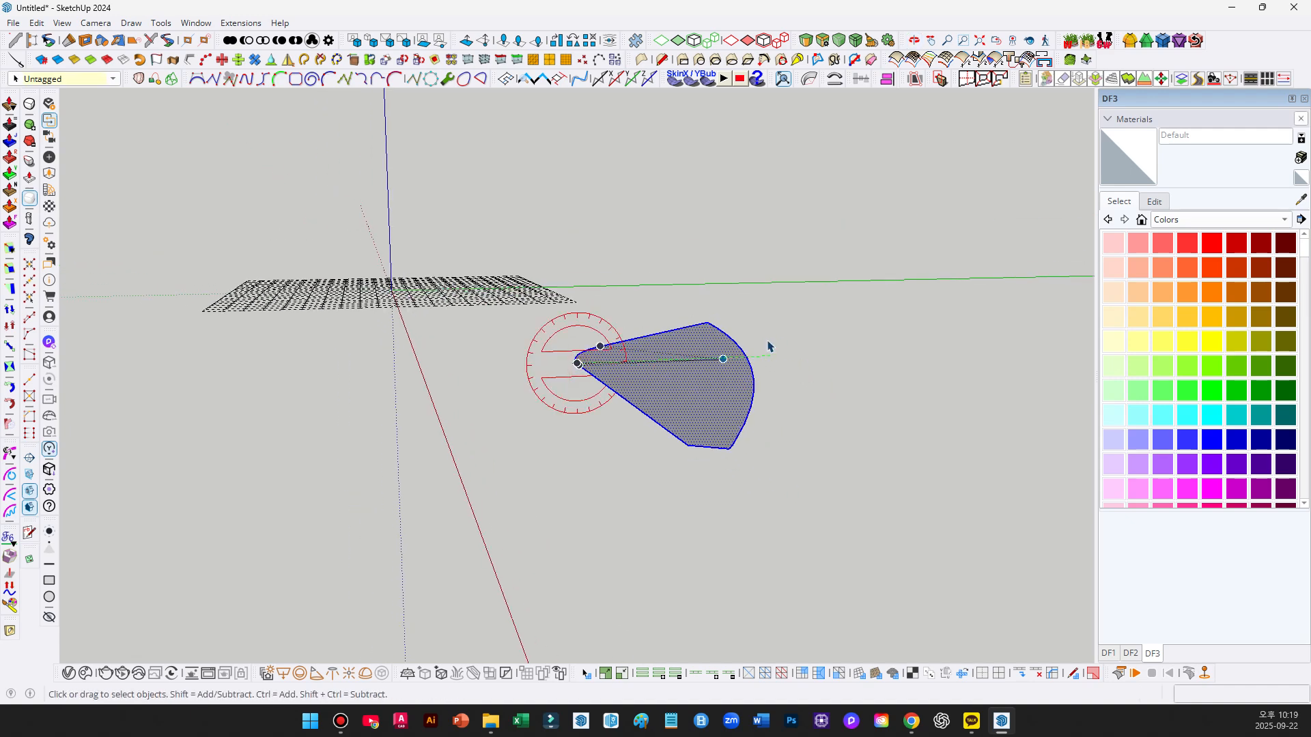
Rotate the long arc edge 15 degrees around its end point, bending the face out of plane.
middle_click_drag(770, 346, 781, 350)
left_click(728, 340)
key("q")
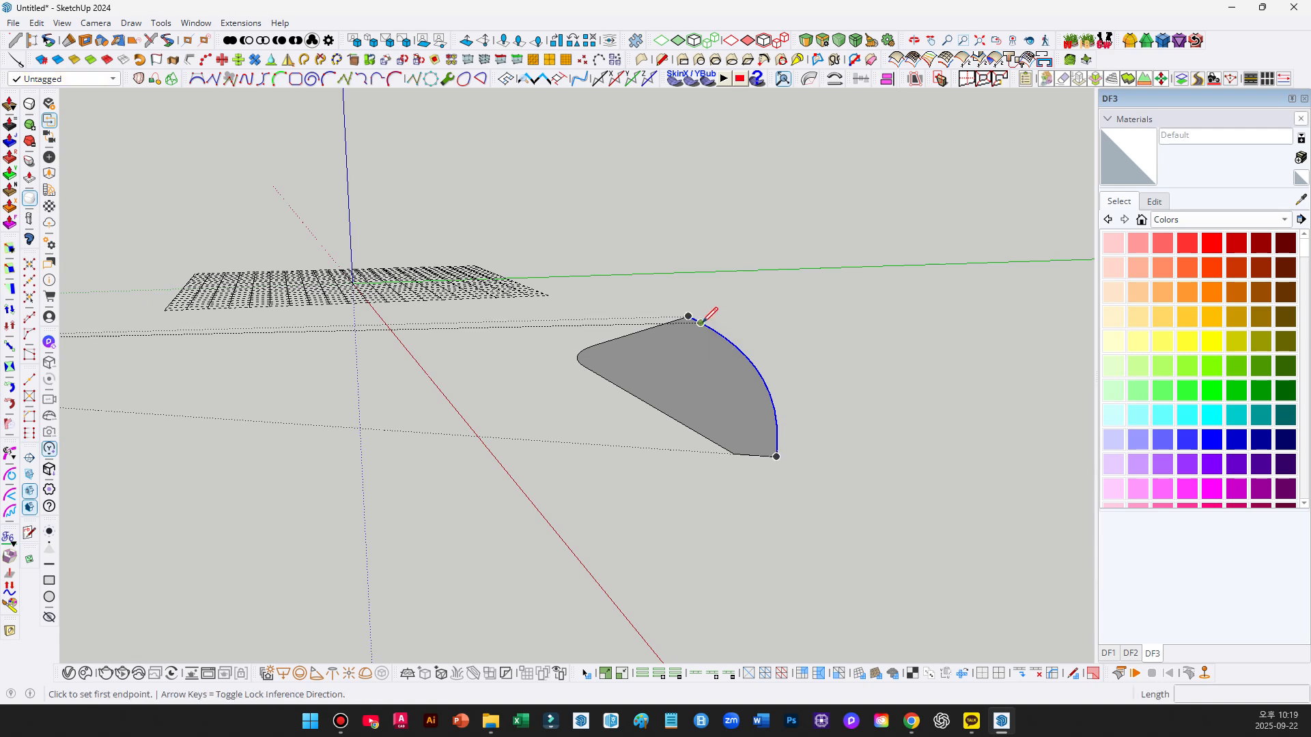
left_click_drag(688, 317, 560, 279)
left_click(1003, 353)
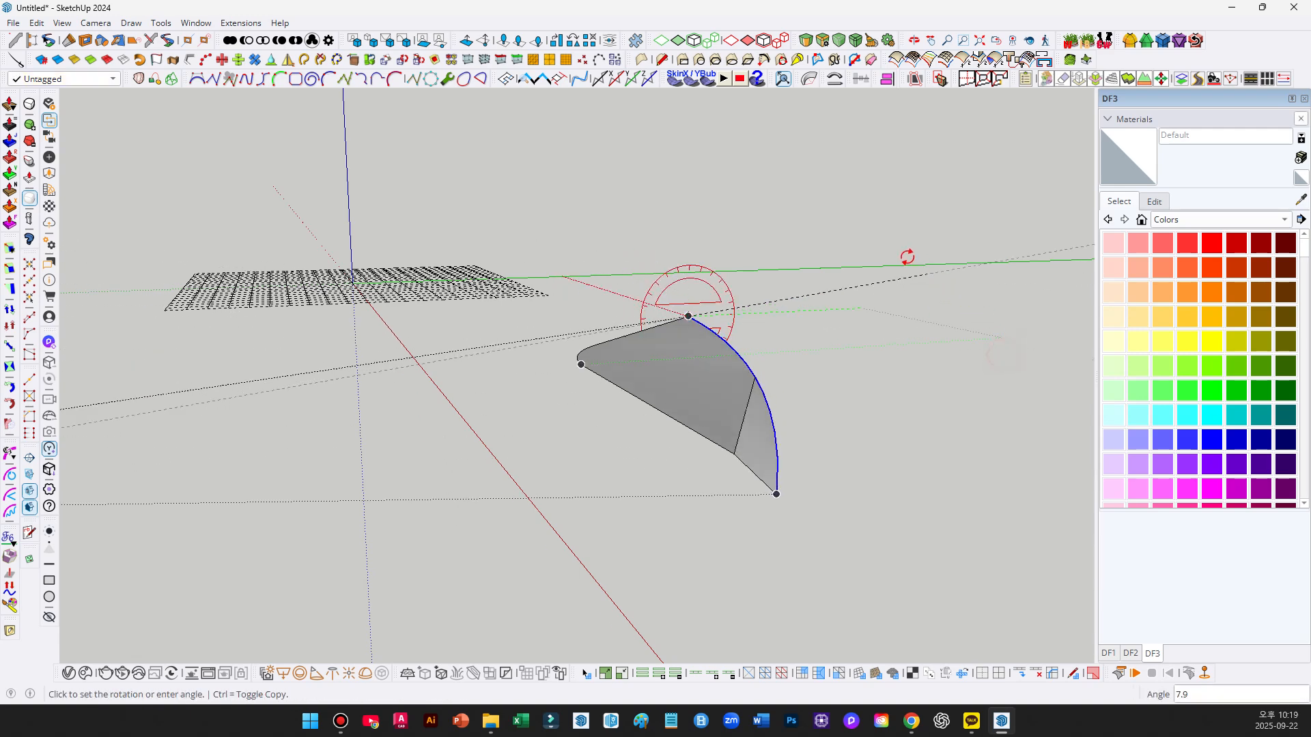
left_click(910, 372)
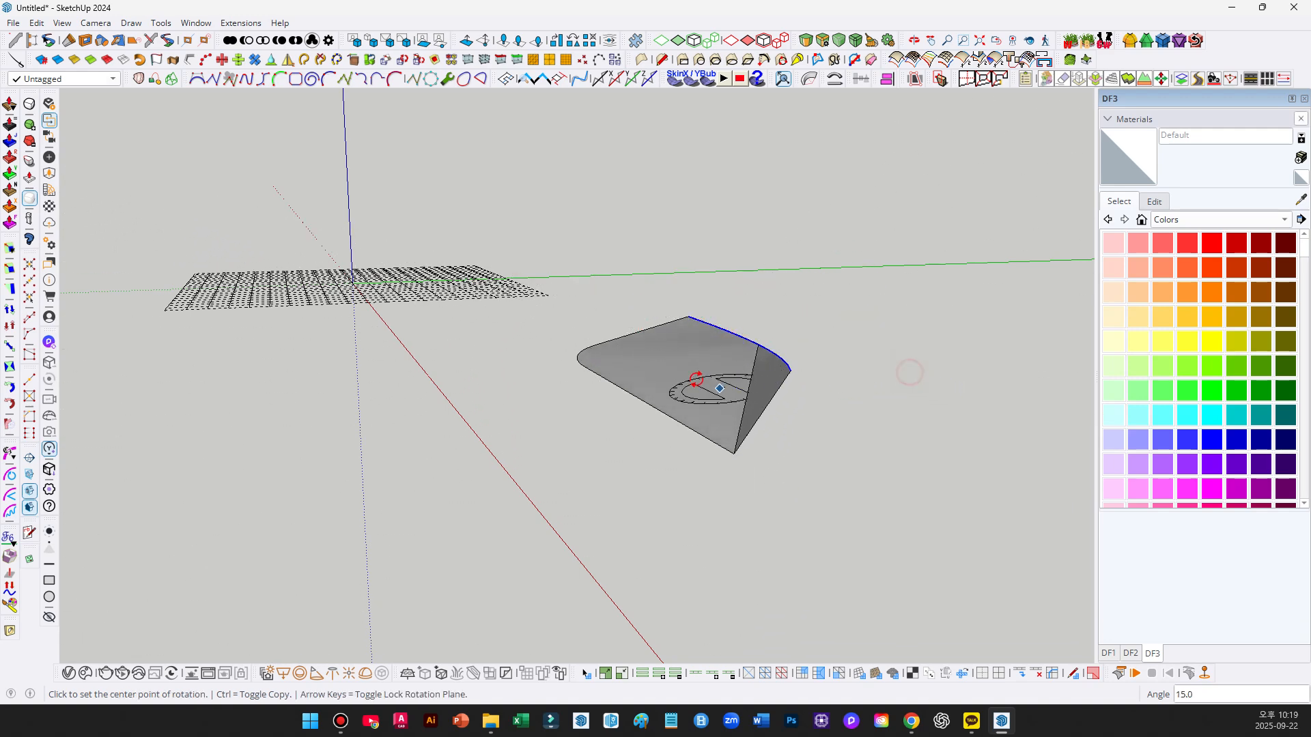
Erase the crease edge where the bent feather shape folds.
mouse_move(707, 387)
middle_mouse_down()
mouse_move(594, 334)
mouse_move(623, 365)
mouse_move(790, 403)
mouse_move(922, 483)
mouse_move(873, 415)
mouse_move(862, 485)
mouse_move(781, 407)
mouse_move(814, 446)
mouse_move(676, 363)
middle_mouse_up()
key("space")
key("e")
left_click(758, 375)
key("space")
left_click(853, 411)
Undo the erased crease edge and the rotation of the long arc.
key("ctrl+z")
key("ctrl+z")
scroll(760, 402, "down", 2)
key("ctrl+z")
Delete the flat face of the feather shape, keeping its outline, and select all of the outline edges.
left_click(675, 363)
key("Delete")
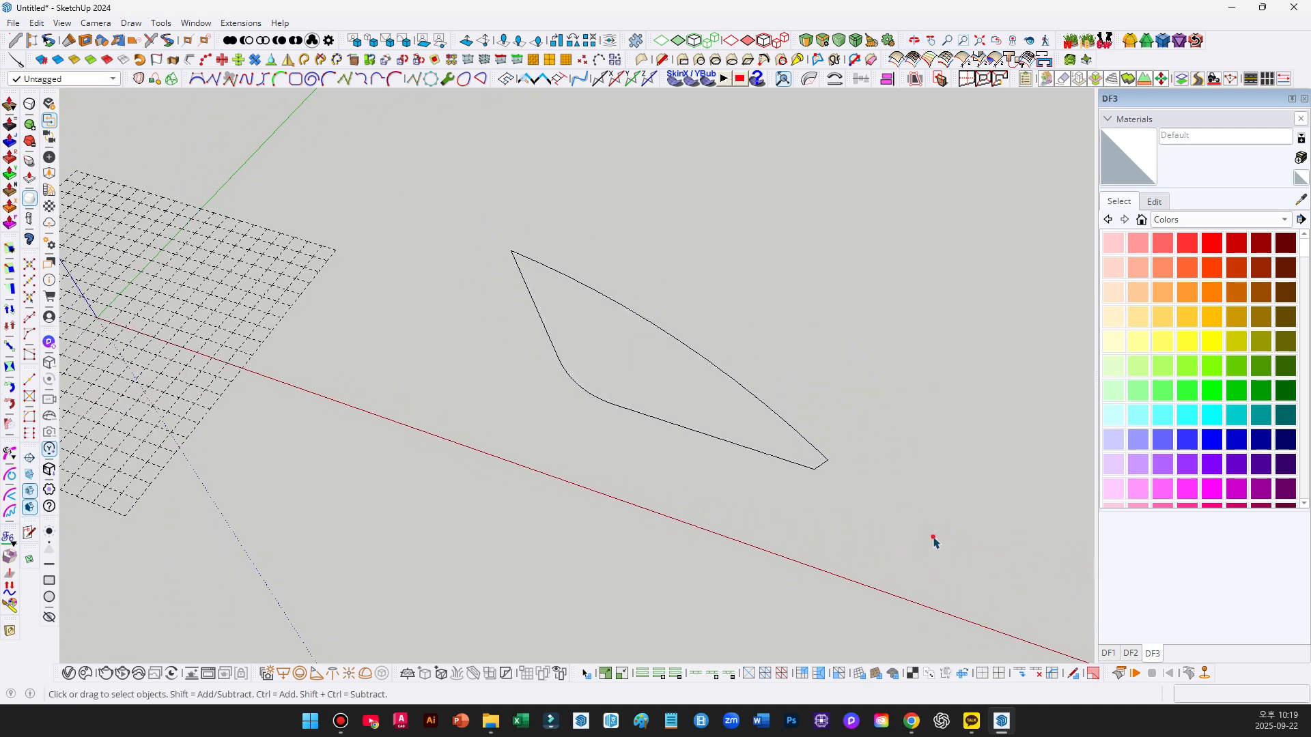
key("ctrl+a")
middle_click_drag(562, 247, 502, 217)
left_click(169, 80)
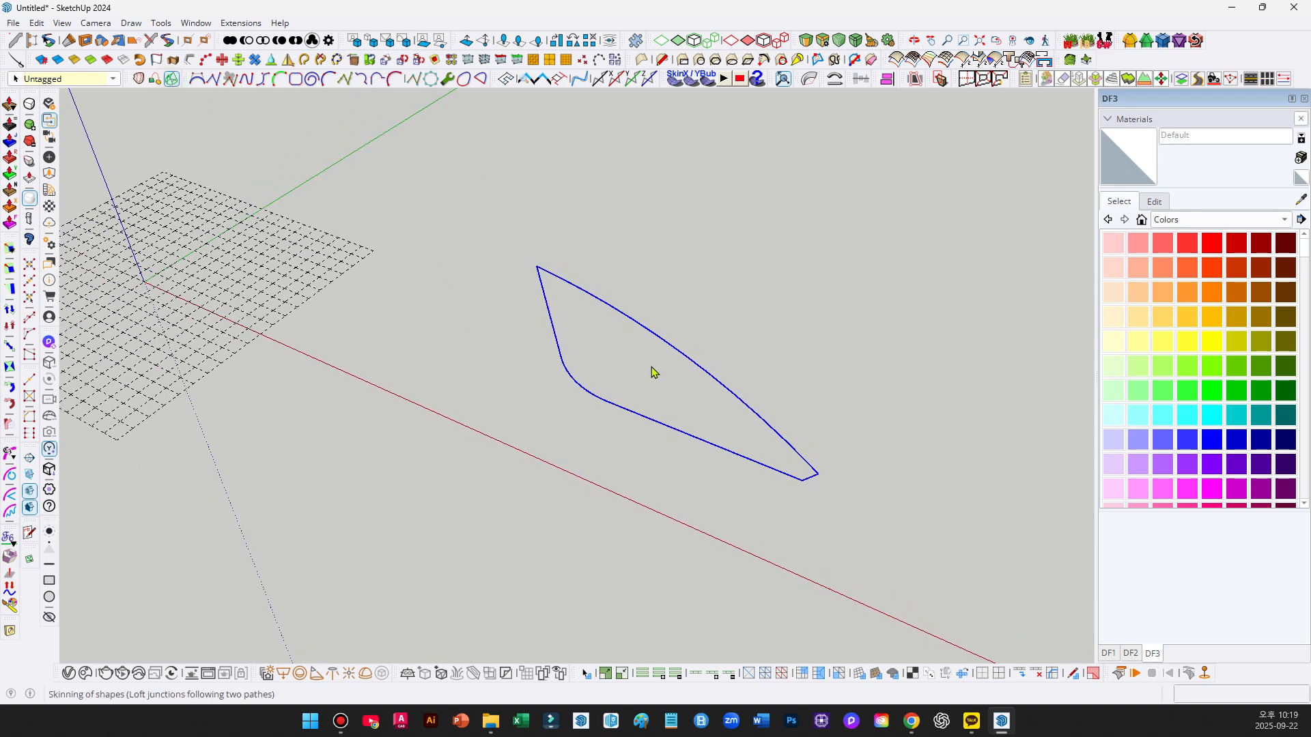
key("space")
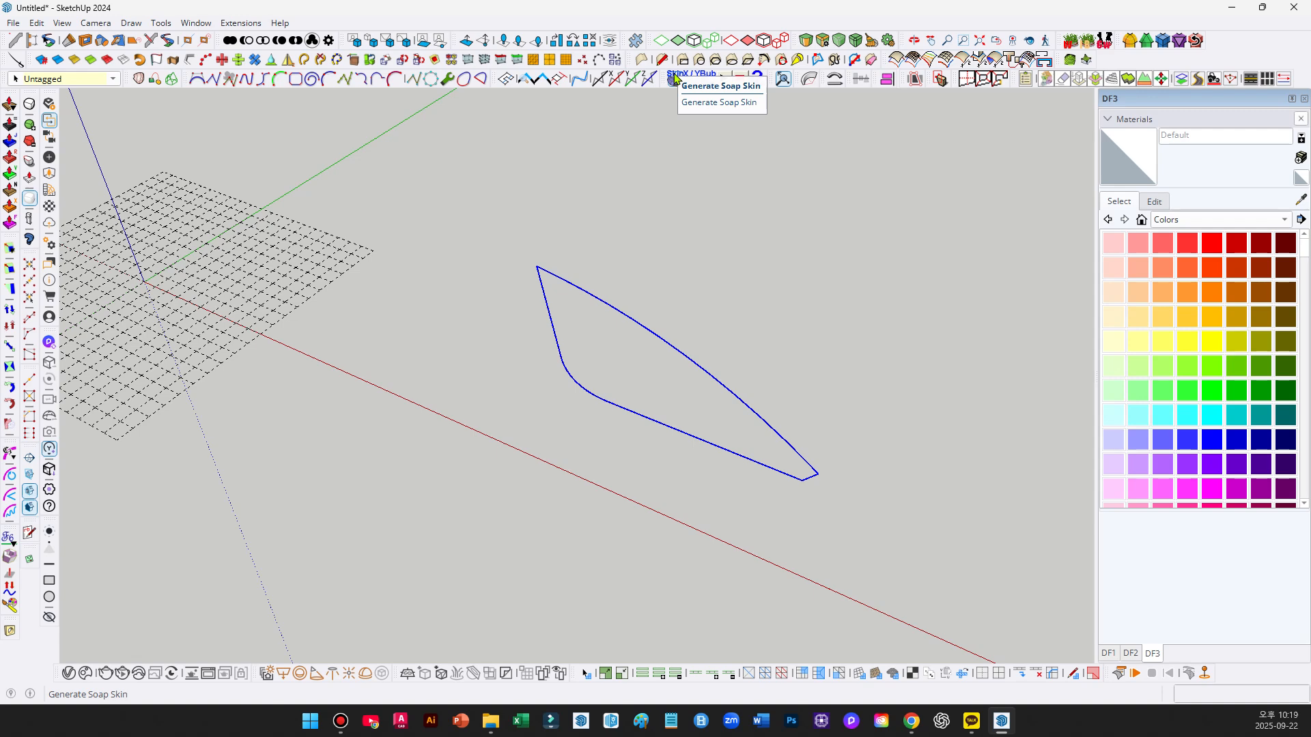
Run Generate Soap Skin on the selected feather outline to span it with a mesh.
mouse_move(678, 84)
left_mouse_down()
mouse_move(673, 113)
mouse_move(674, 78)
left_mouse_up()
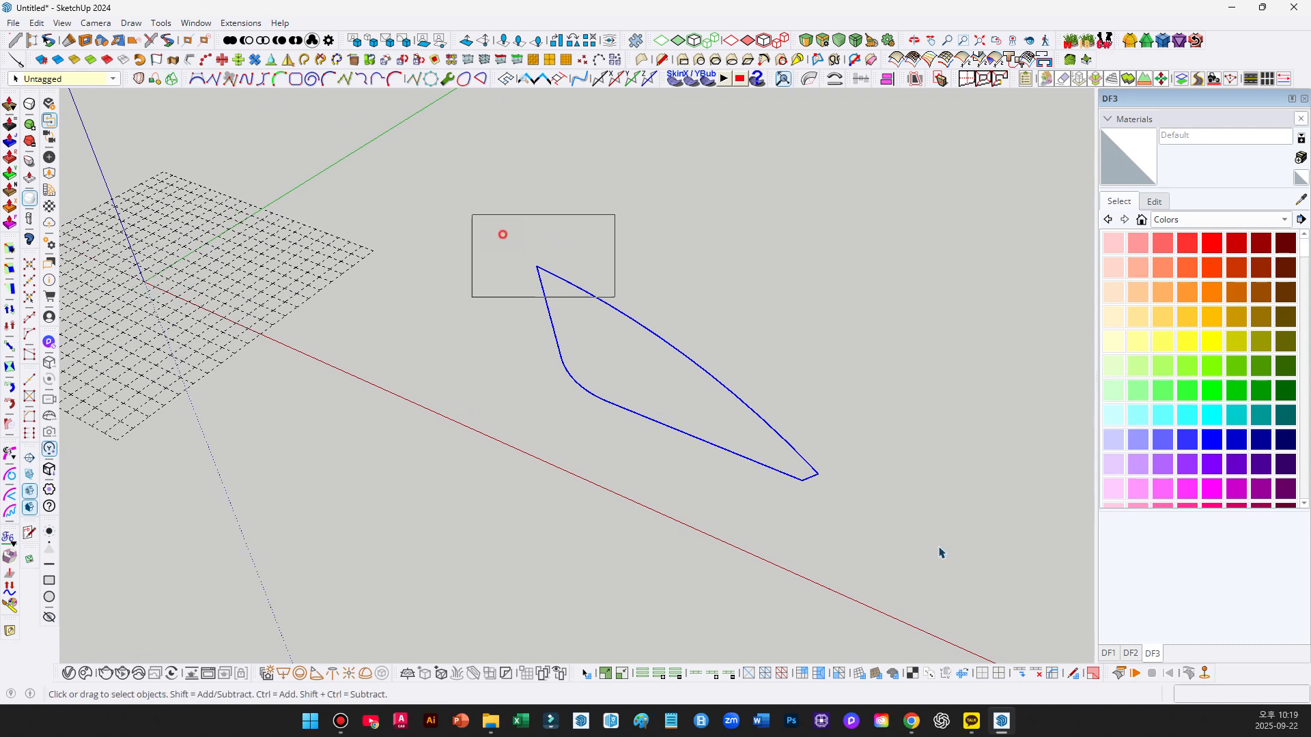
mouse_move(527, 256)
left_mouse_down()
mouse_move(702, 462)
mouse_move(618, 276)
mouse_move(540, 247)
left_mouse_up()
key("Escape")
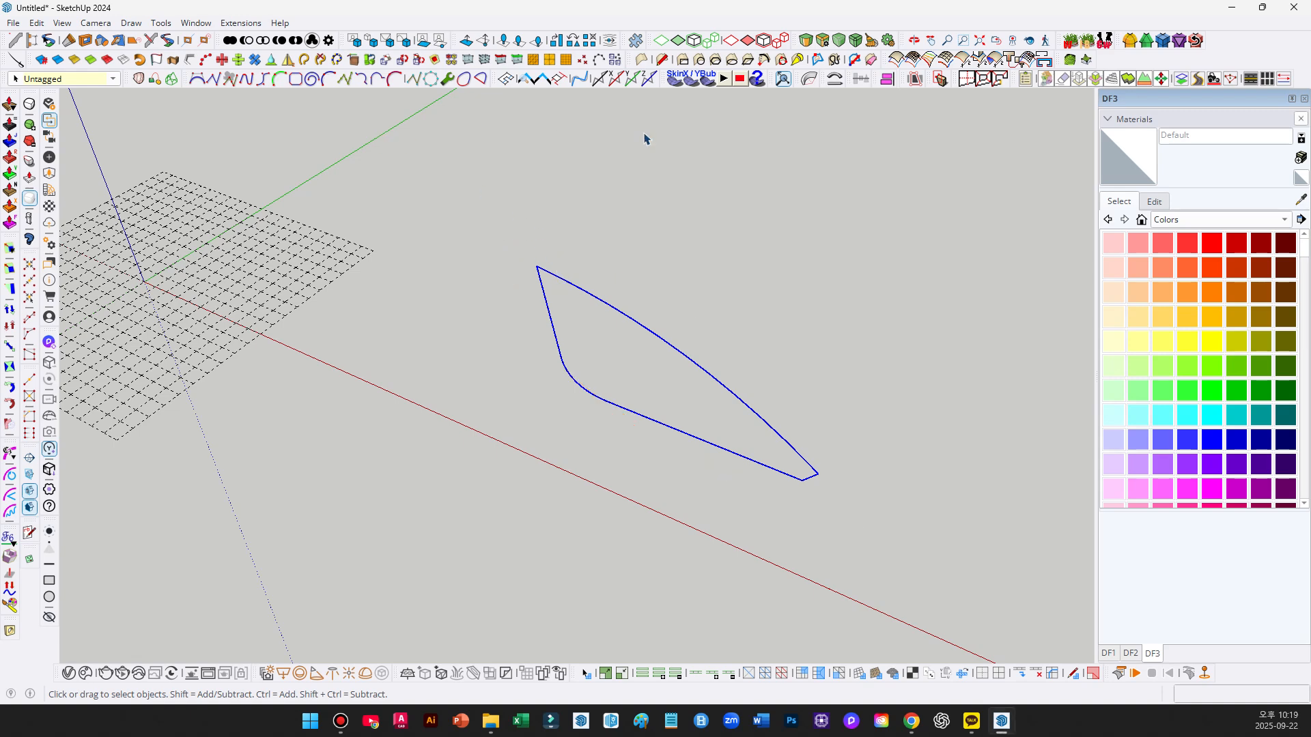
left_click(674, 79)
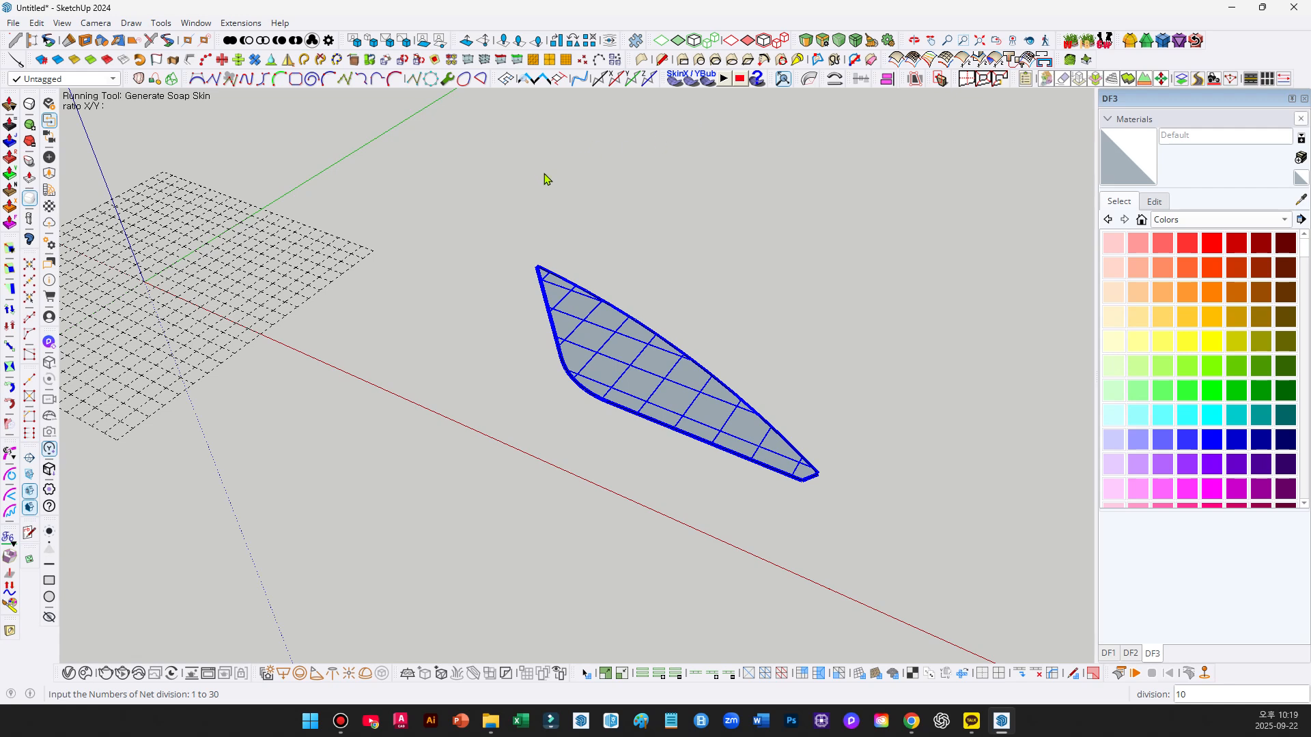
mouse_move(742, 158)
left_mouse_down()
mouse_move(735, 228)
mouse_move(754, 161)
left_mouse_up()
left_click_drag(732, 230, 730, 296)
mouse_move(754, 162)
left_mouse_down()
mouse_move(729, 180)
mouse_move(728, 205)
mouse_move(749, 198)
mouse_move(733, 220)
left_mouse_up()
left_click_drag(637, 189, 699, 202)
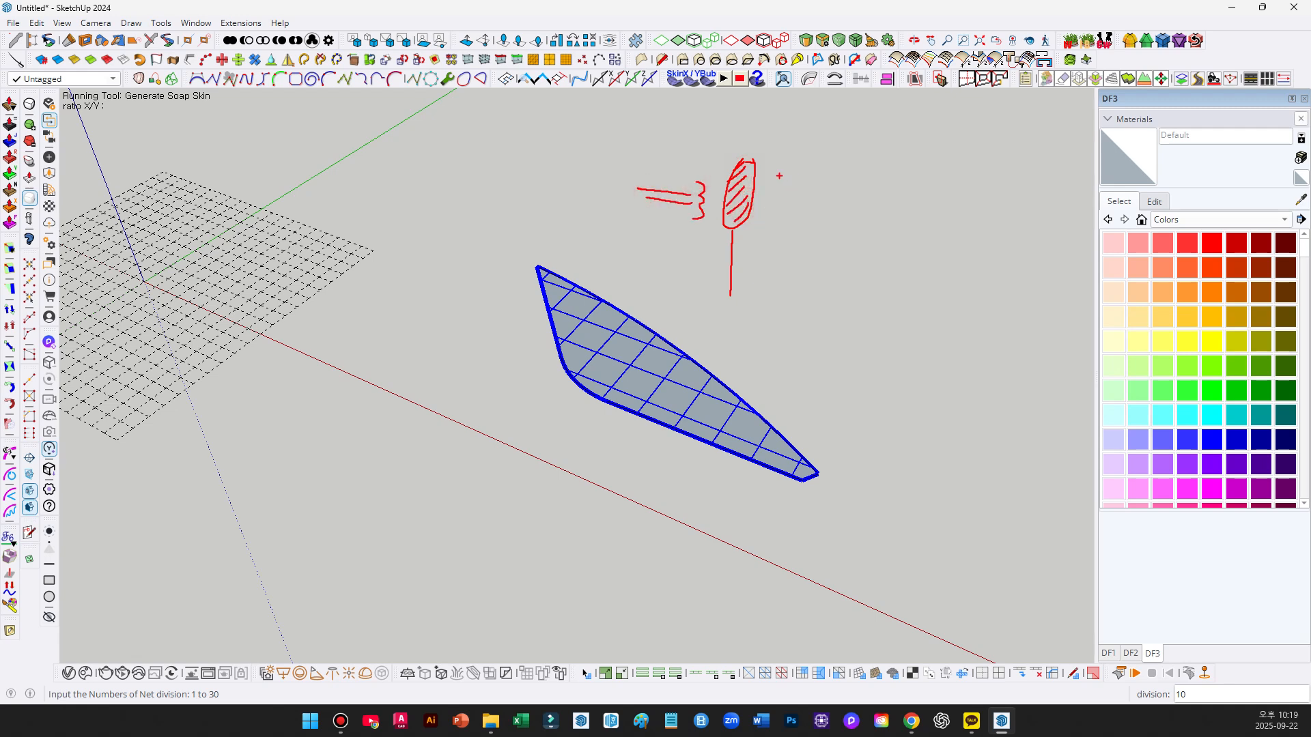
mouse_move(755, 163)
left_mouse_down()
mouse_move(828, 205)
mouse_move(744, 225)
left_mouse_up()
mouse_move(865, 200)
left_mouse_down()
mouse_move(881, 247)
mouse_move(904, 233)
mouse_move(947, 261)
left_mouse_up()
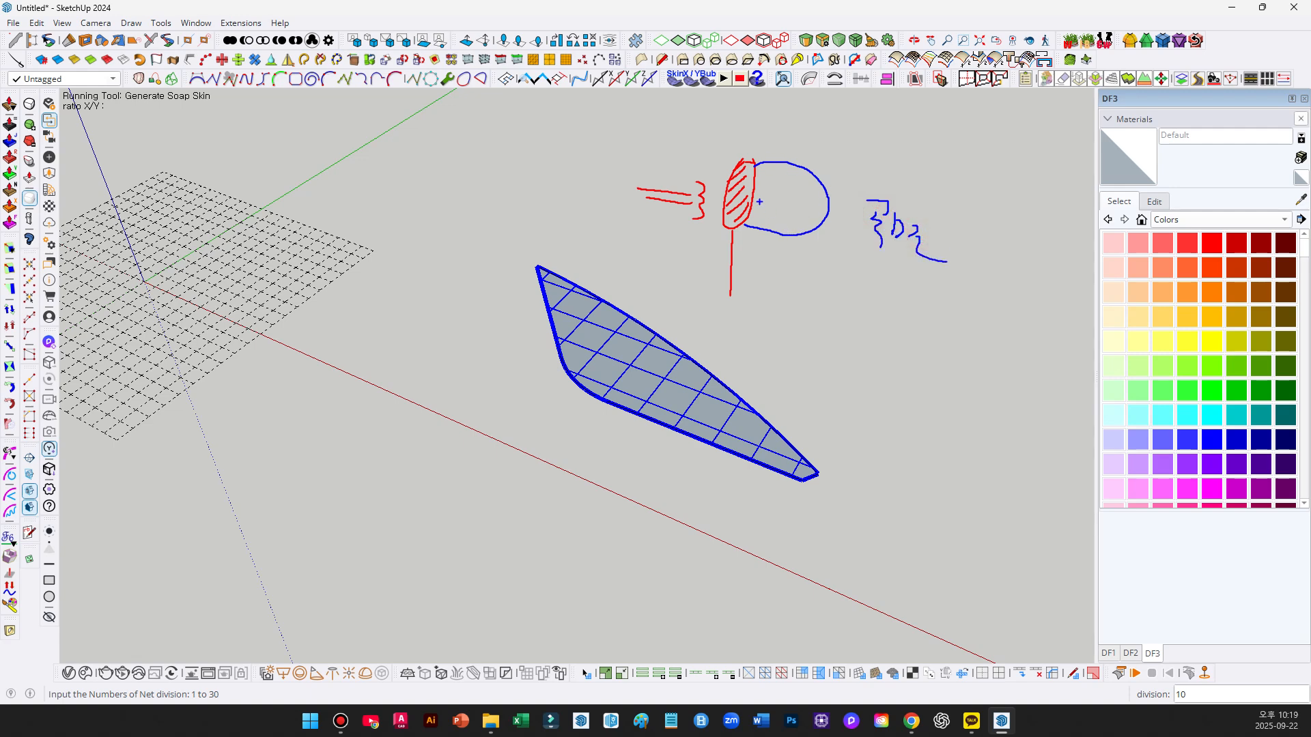
mouse_move(771, 316)
left_mouse_down()
mouse_move(804, 332)
mouse_move(798, 367)
mouse_move(891, 351)
mouse_move(942, 360)
left_mouse_up()
left_click_drag(958, 346, 962, 366)
mouse_move(946, 370)
left_mouse_down()
mouse_move(976, 369)
mouse_move(980, 400)
left_mouse_up()
mouse_move(693, 394)
left_mouse_down()
mouse_move(612, 324)
mouse_move(679, 380)
left_mouse_up()
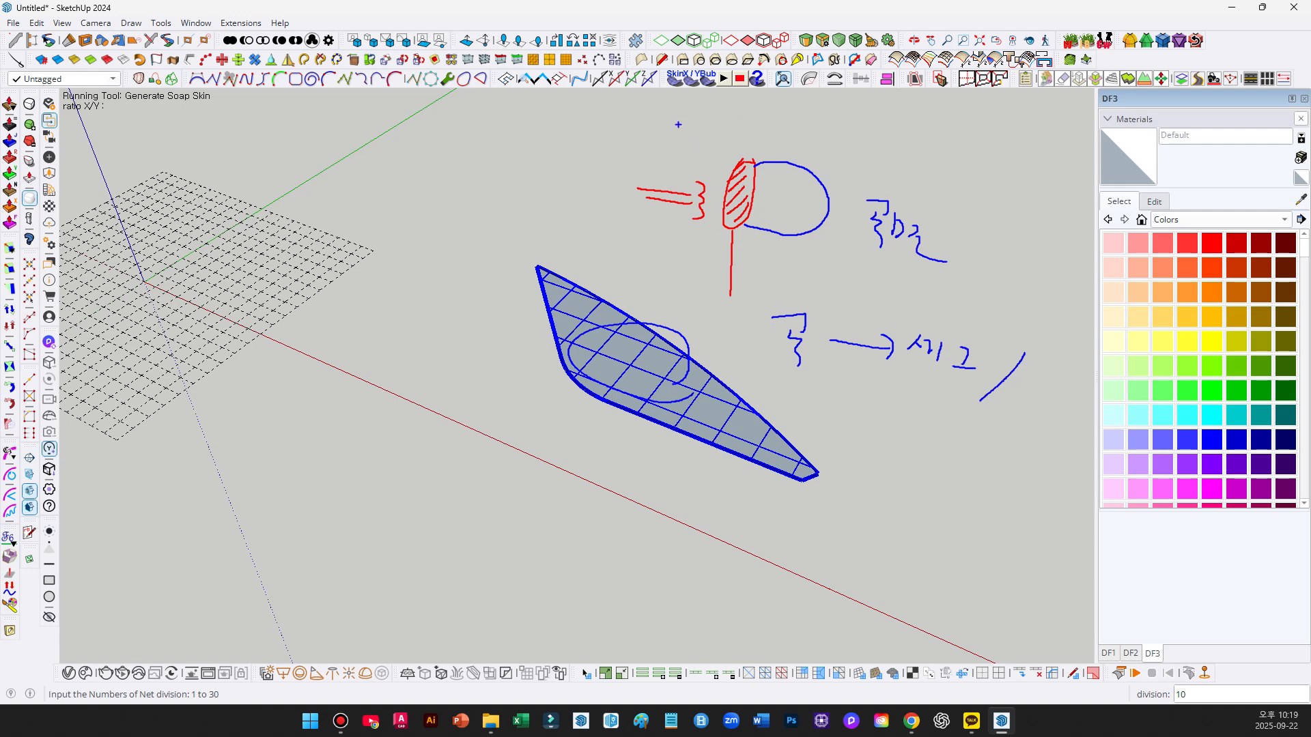
Set the net division of the feather's soap skin to 35.
key("Escape")
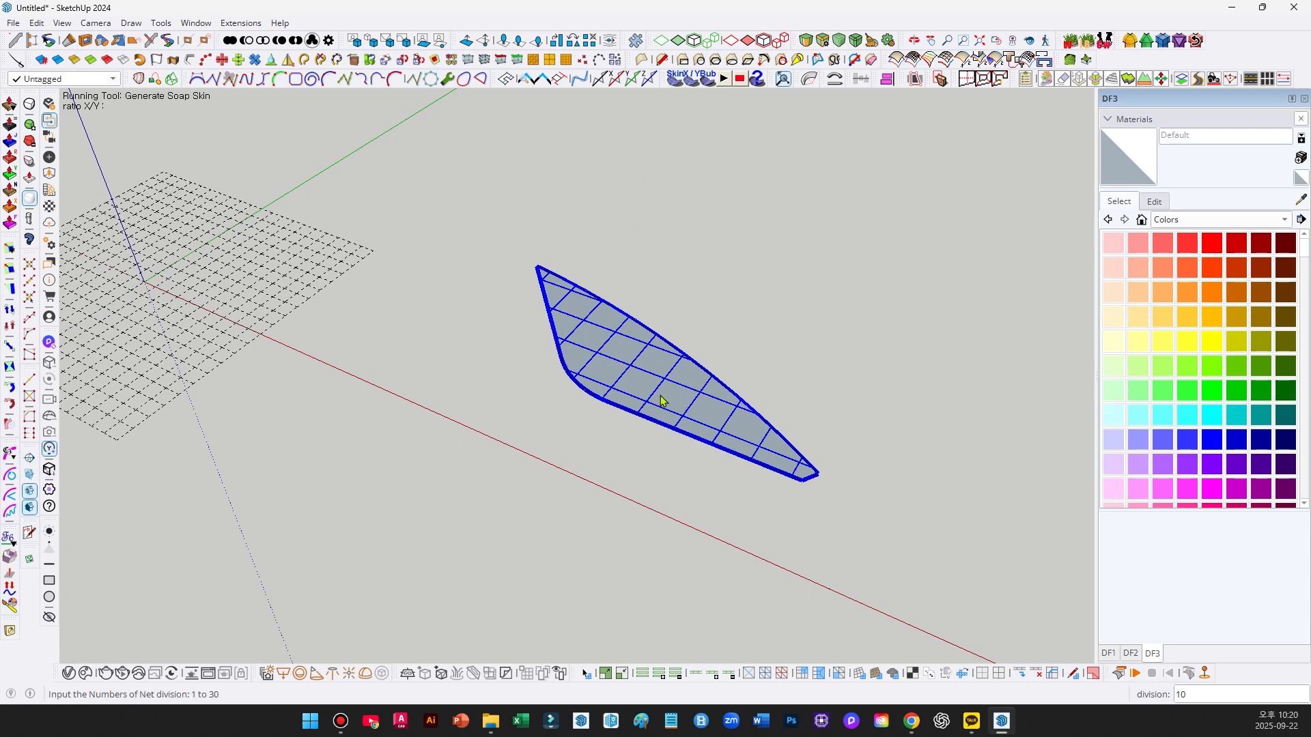
scroll(659, 390, "up", 2)
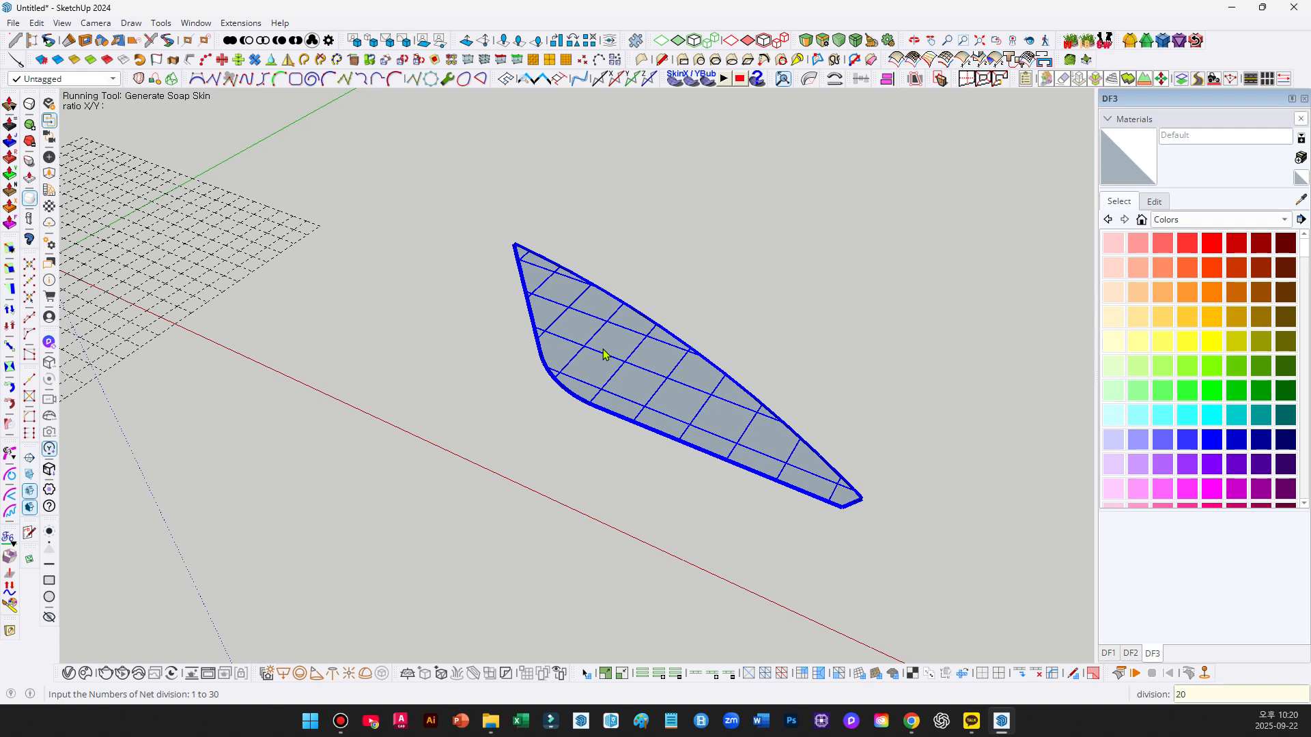
type("30")
key("Return")
type("35")
key("Return")
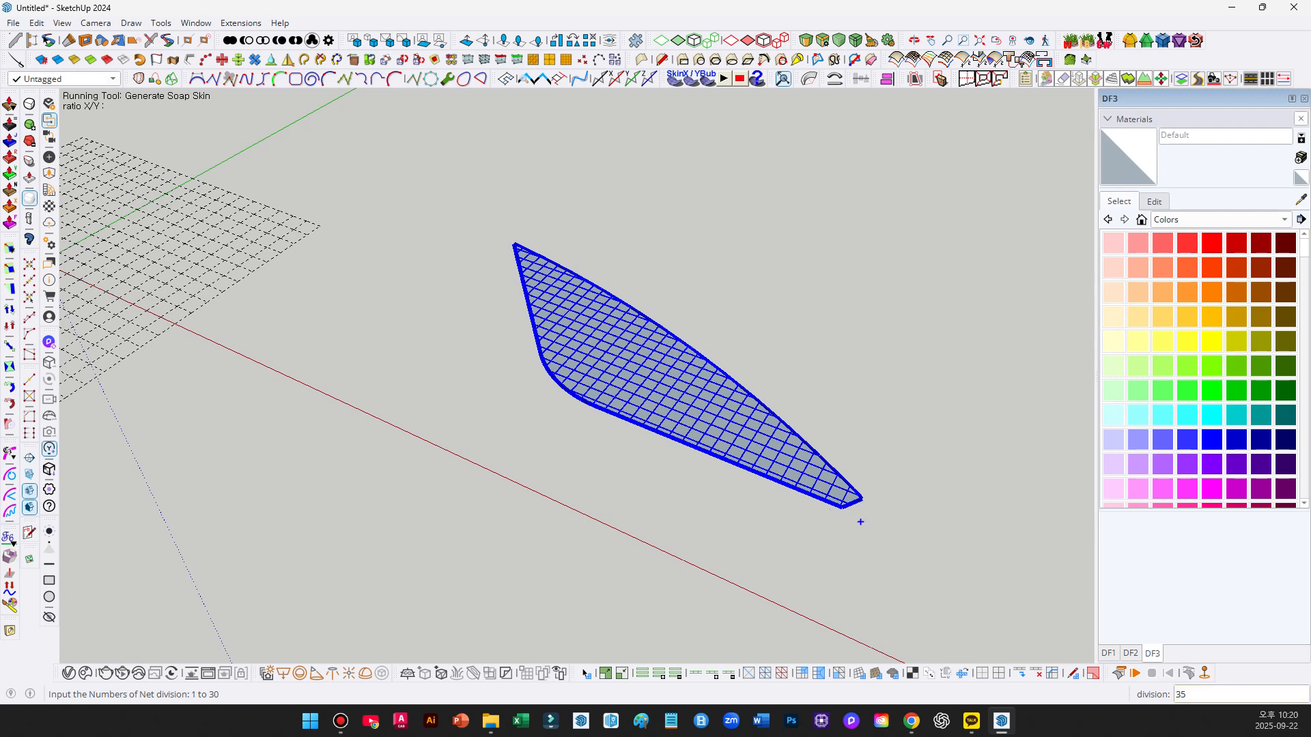
Generate the soap skin mesh inside the feather outline with the current division.
mouse_move(875, 542)
left_mouse_down()
mouse_move(469, 209)
mouse_move(708, 513)
left_mouse_up()
left_click_drag(555, 142, 521, 172)
mouse_move(554, 141)
left_mouse_down()
mouse_move(540, 175)
mouse_move(564, 167)
mouse_move(608, 188)
left_mouse_up()
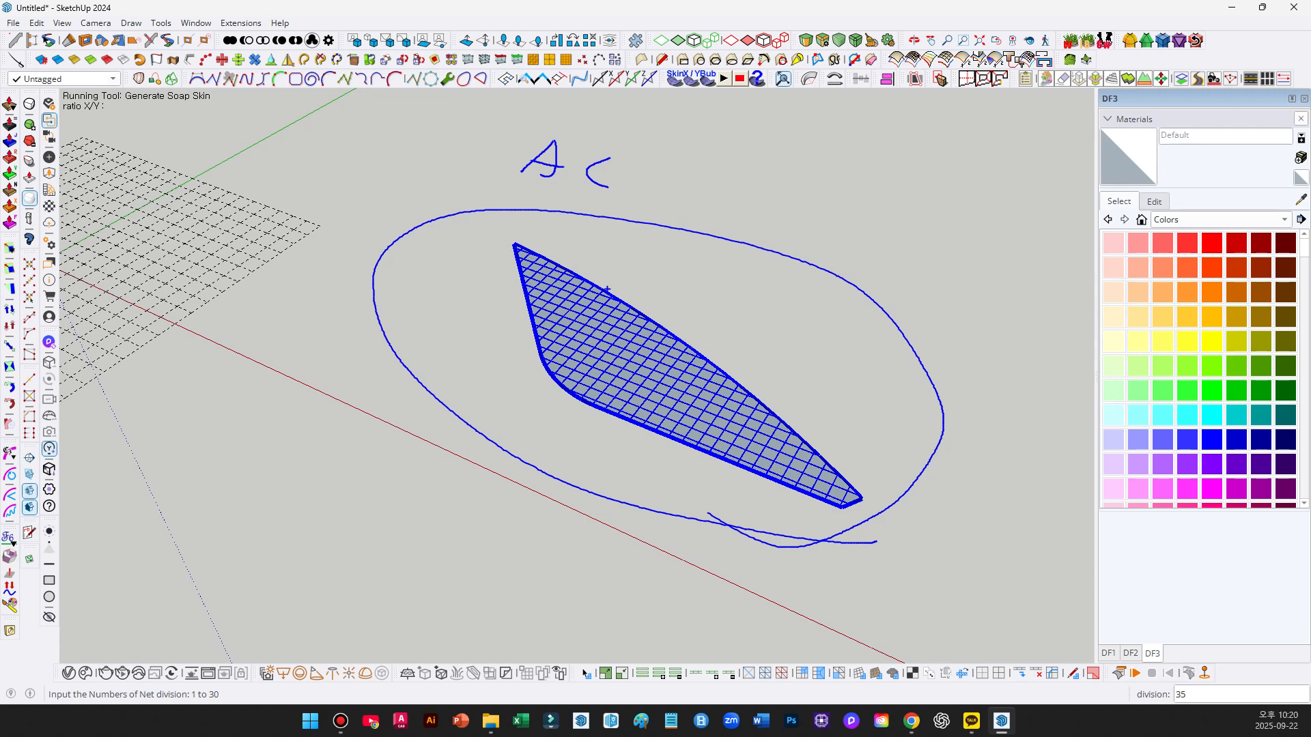
key("Escape")
key("Return")
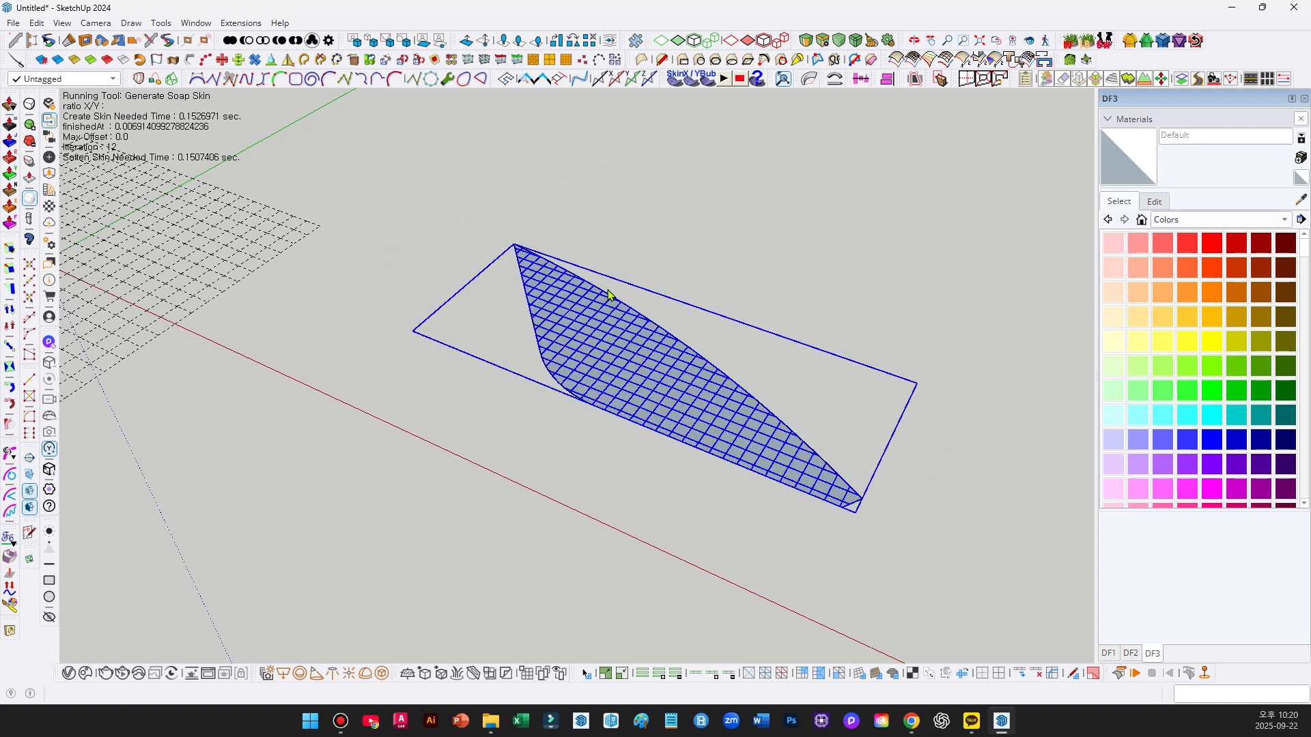
Delete the soap skin group so only the feather outline remains, and undo the deletion.
mouse_move(530, 212)
left_mouse_down()
mouse_move(400, 320)
mouse_move(723, 504)
mouse_move(960, 387)
mouse_move(530, 233)
left_mouse_up()
key("Escape")
left_click(646, 269)
scroll(598, 349, "up", 3)
triple_click(610, 343)
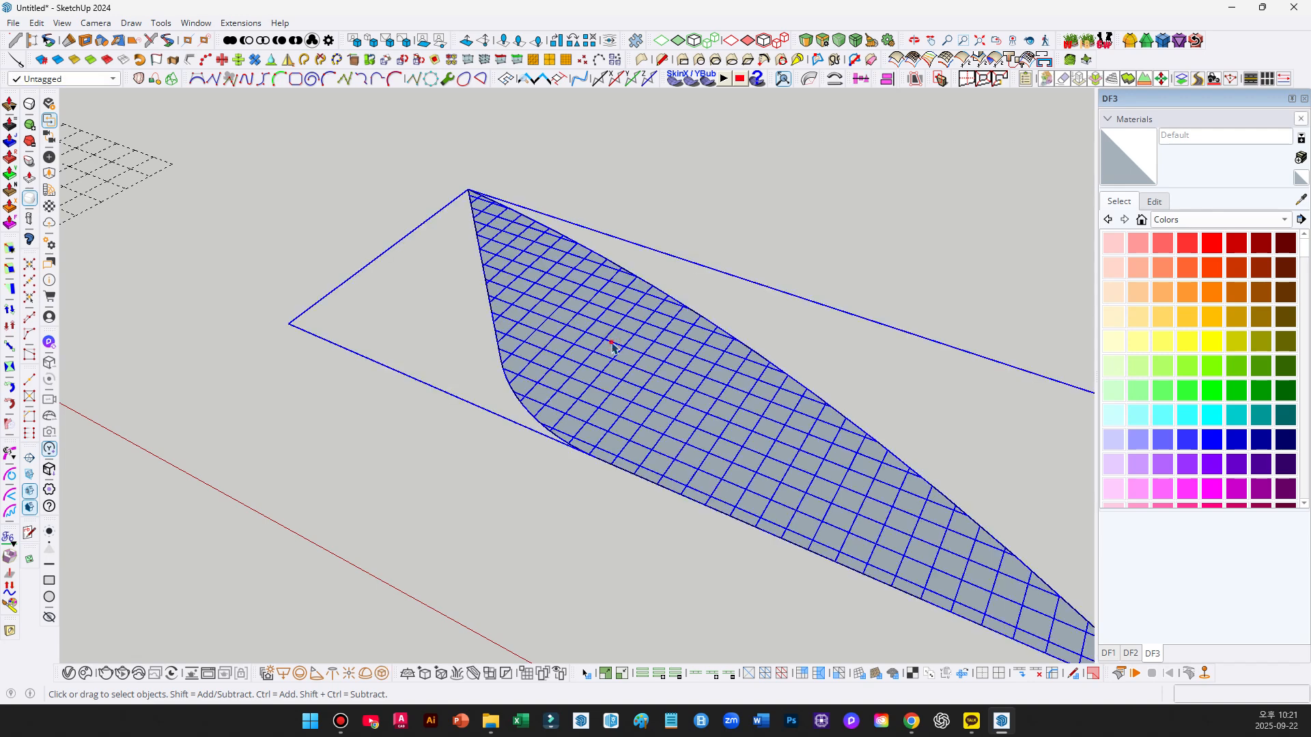
key("Escape")
left_click(607, 339)
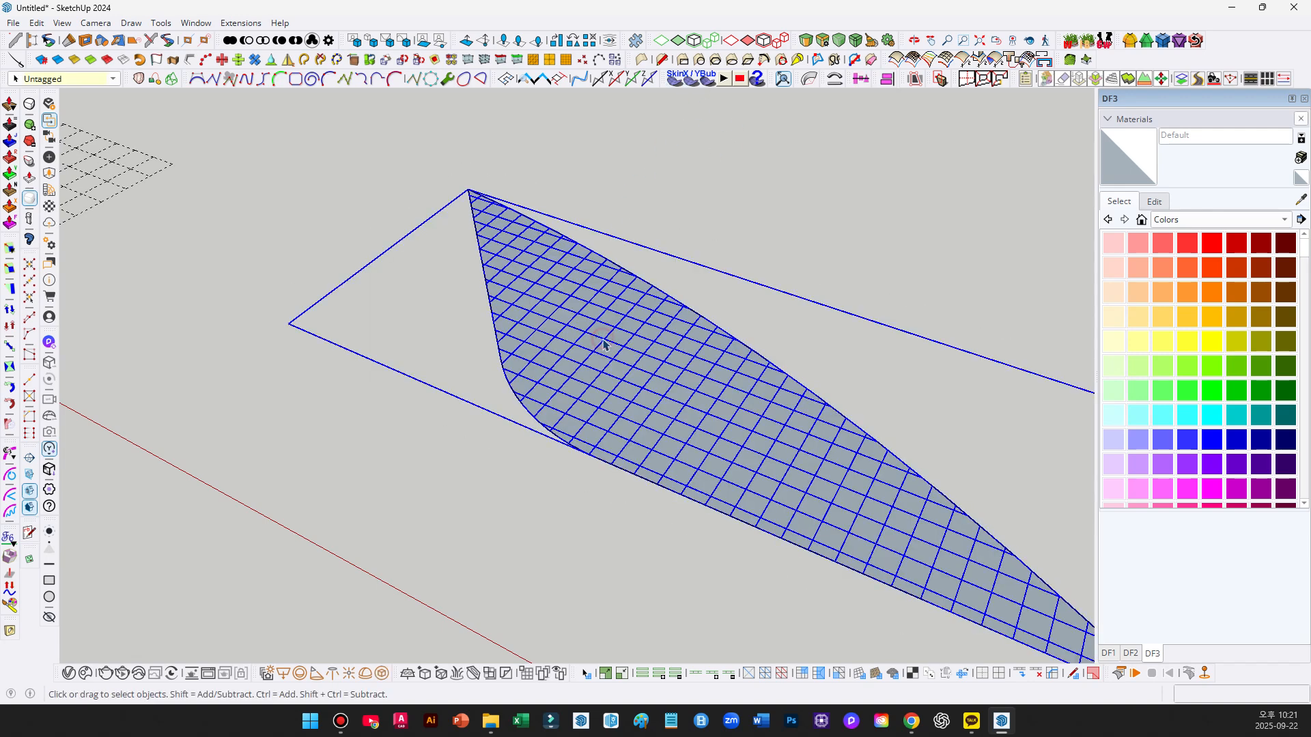
key("Delete")
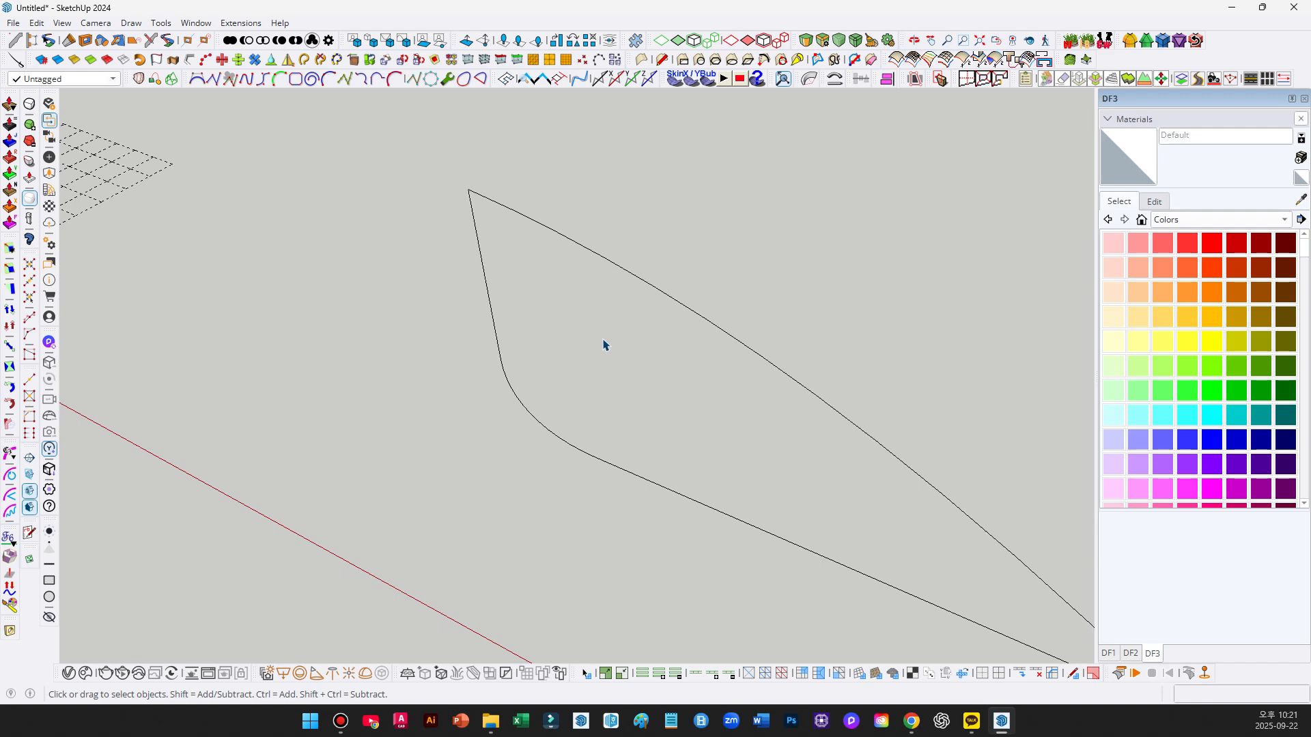
scroll(603, 341, "down", 3)
key("ctrl+z")
left_click(558, 336)
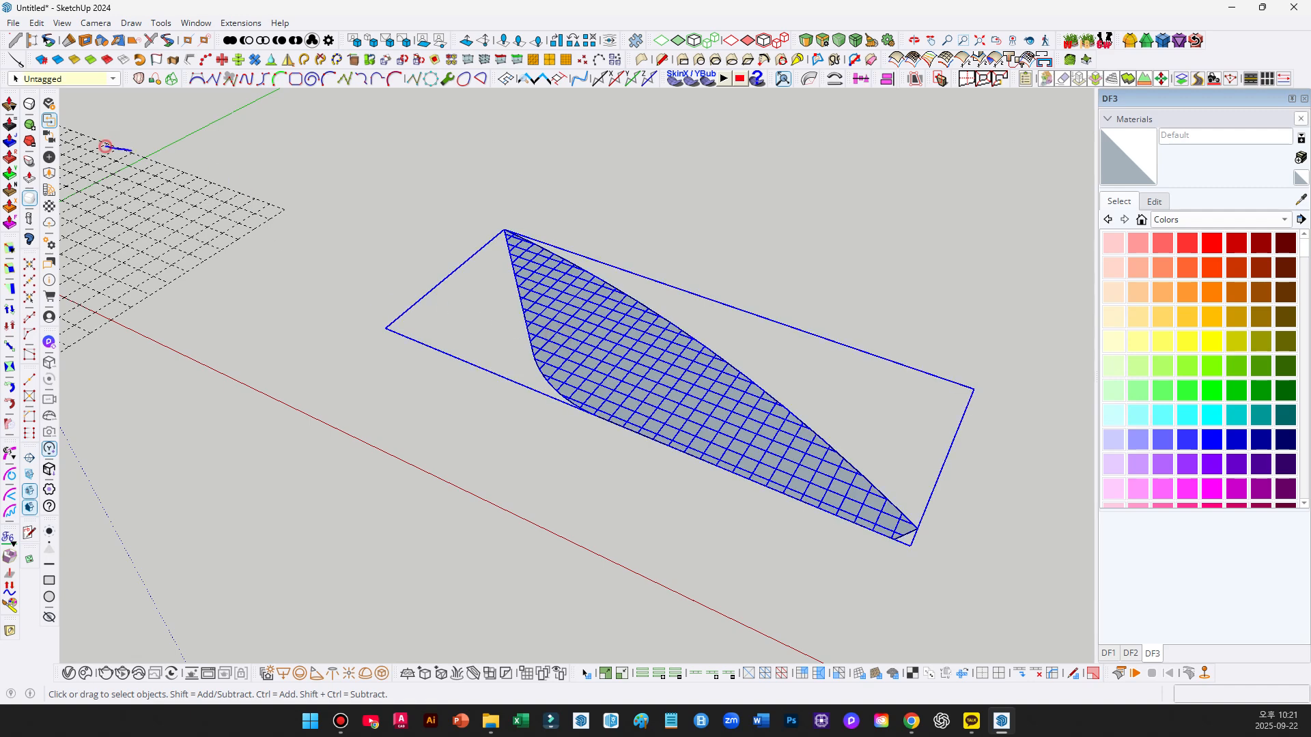
Delete the feather together with the dashed sample grid, and undo the deletion.
left_click_drag(106, 146, 280, 175)
left_click_drag(128, 196, 212, 230)
key("Escape")
scroll(612, 316, "down", 5)
left_click_drag(772, 458, 224, 183)
key("Delete")
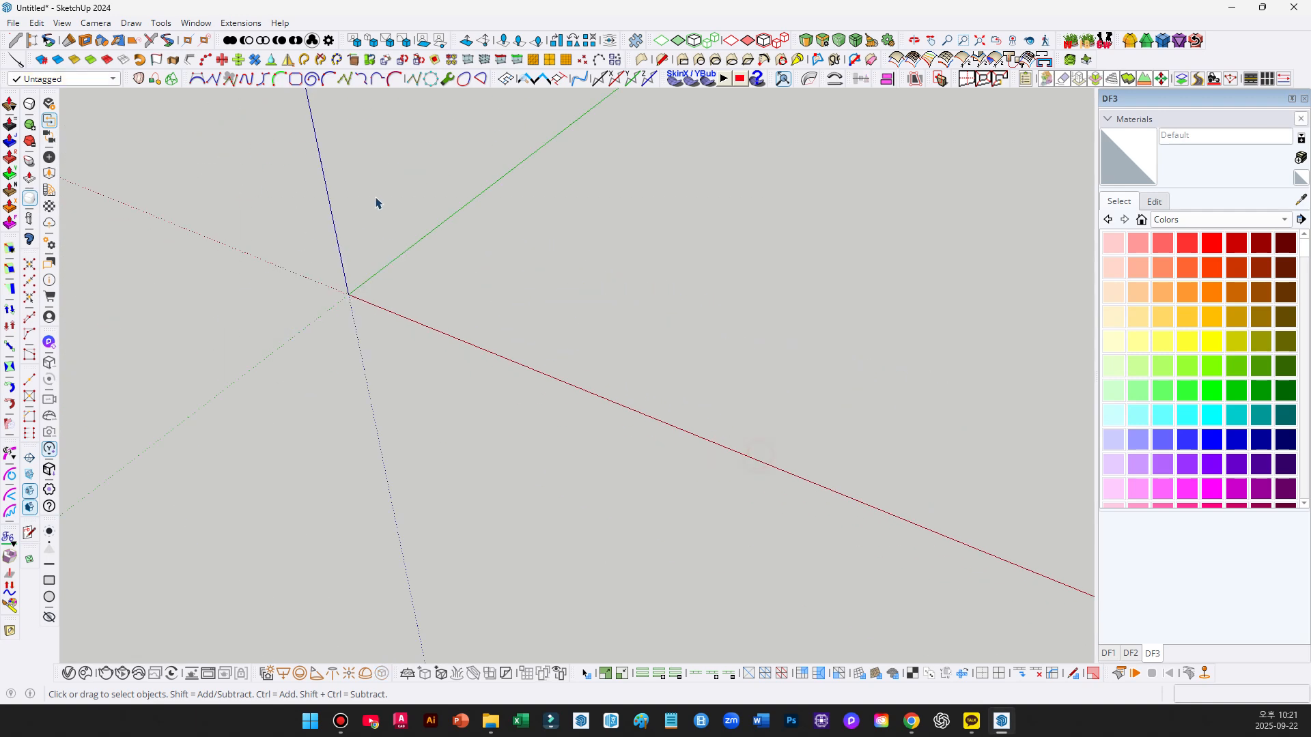
scroll(514, 298, "up", 2)
key("ctrl+z")
Open the soap skin group, select all its geometry and soften the mesh edges into one smooth surface.
scroll(587, 322, "up", 2)
double_click(679, 347)
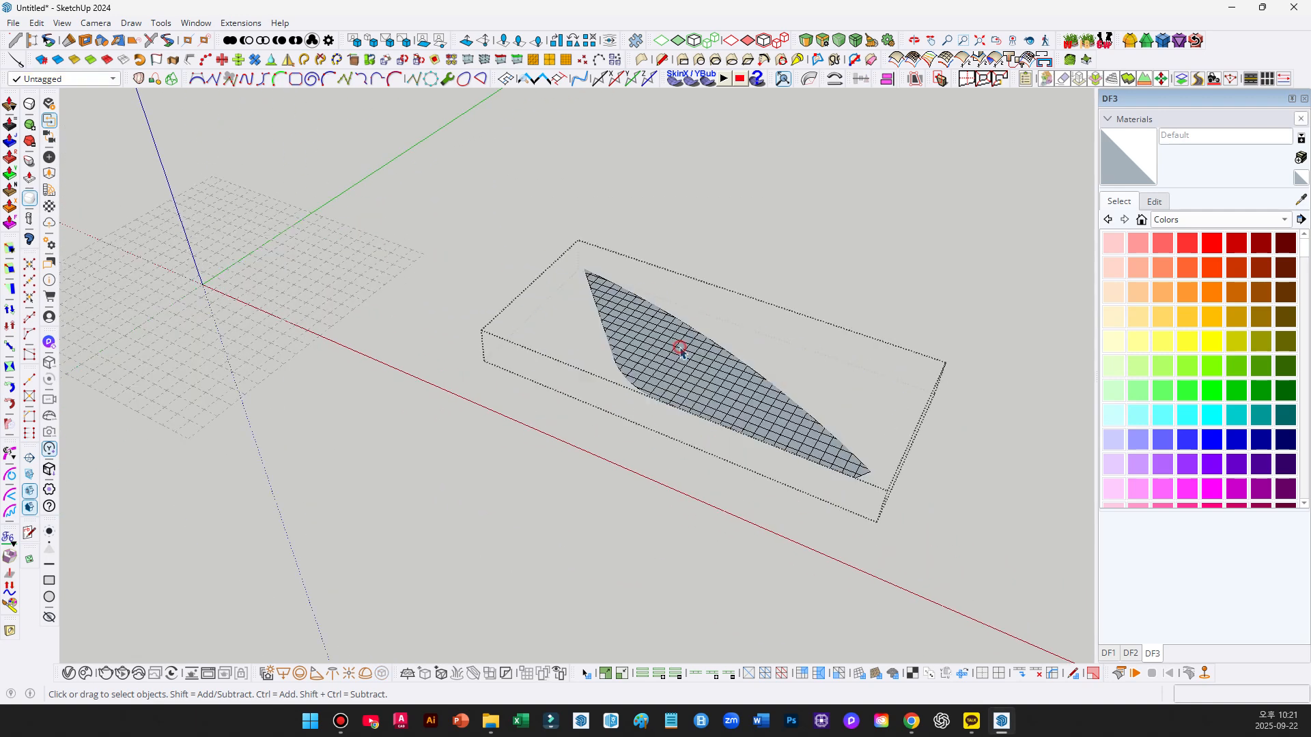
key("ctrl+a")
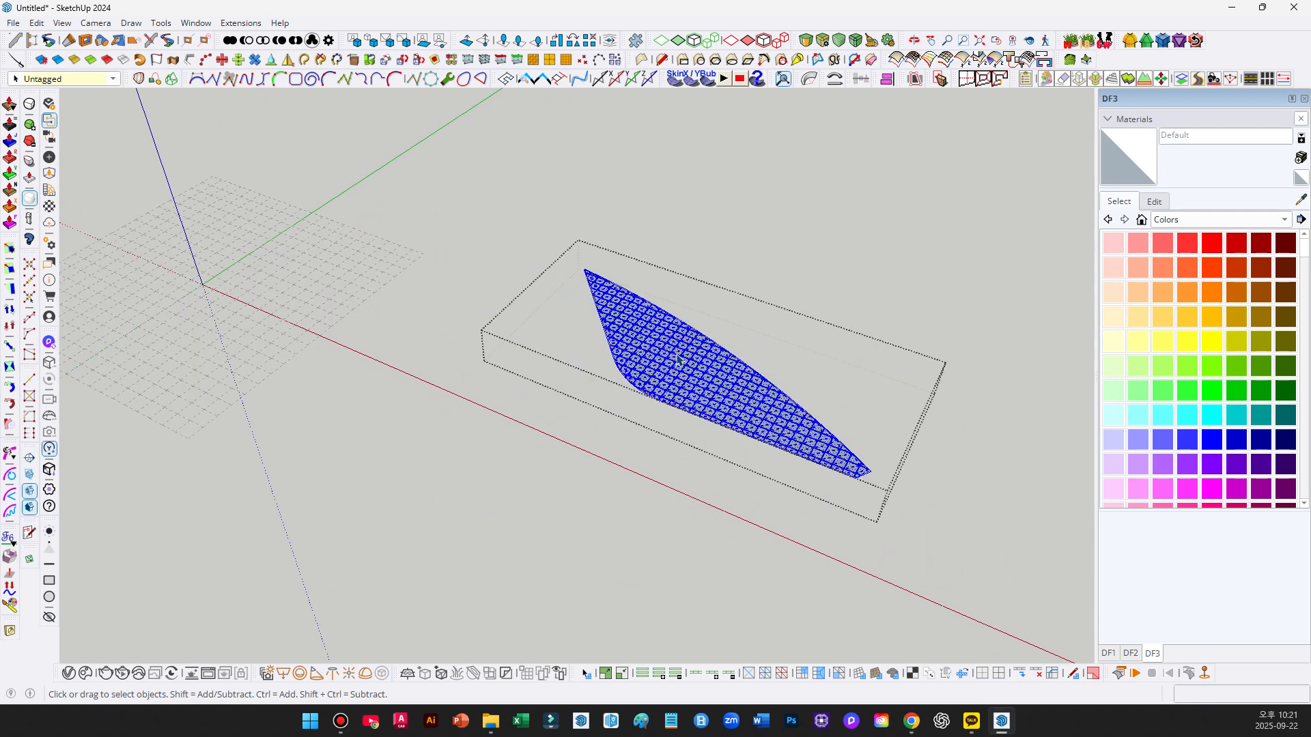
left_click(784, 210)
scroll(683, 362, "up", 3)
middle_click_drag(716, 383, 403, 321)
left_click(849, 359)
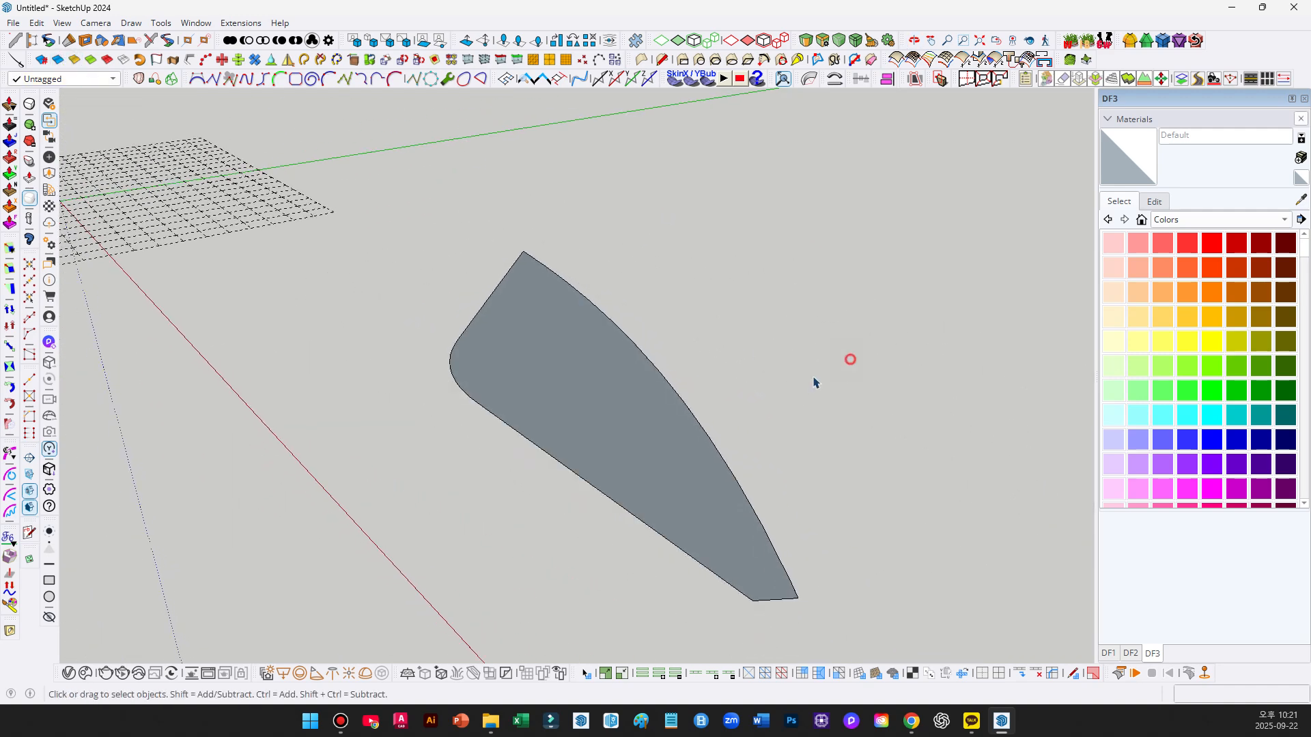
Move the smoothed feather surface away from its original outline so the two stand side by side.
scroll(618, 401, "down", 2)
left_click(608, 397)
key("m")
middle_click_drag(614, 408, 673, 401)
key("space")
left_click(755, 301)
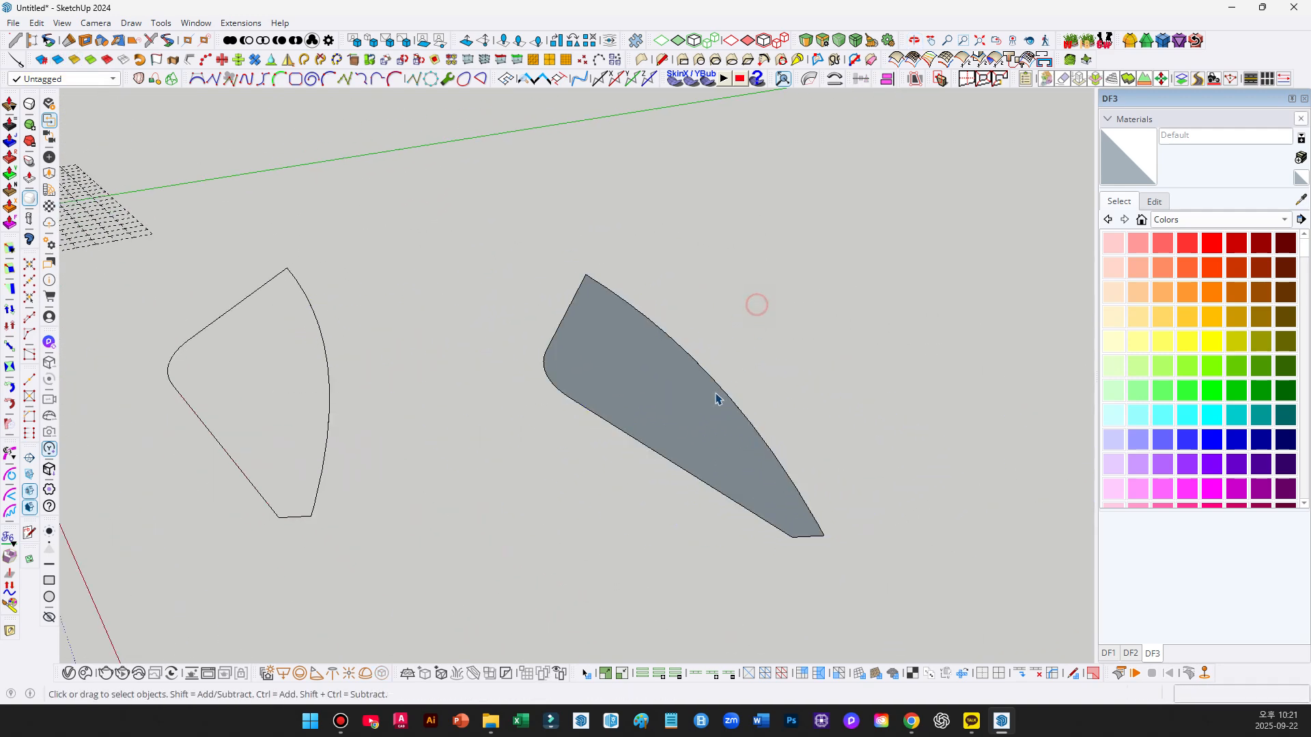
Thicken the curved feather surface by about 26 mm with Joint Push Pull.
scroll(618, 388, "up", 2)
key("j")
left_click(596, 368)
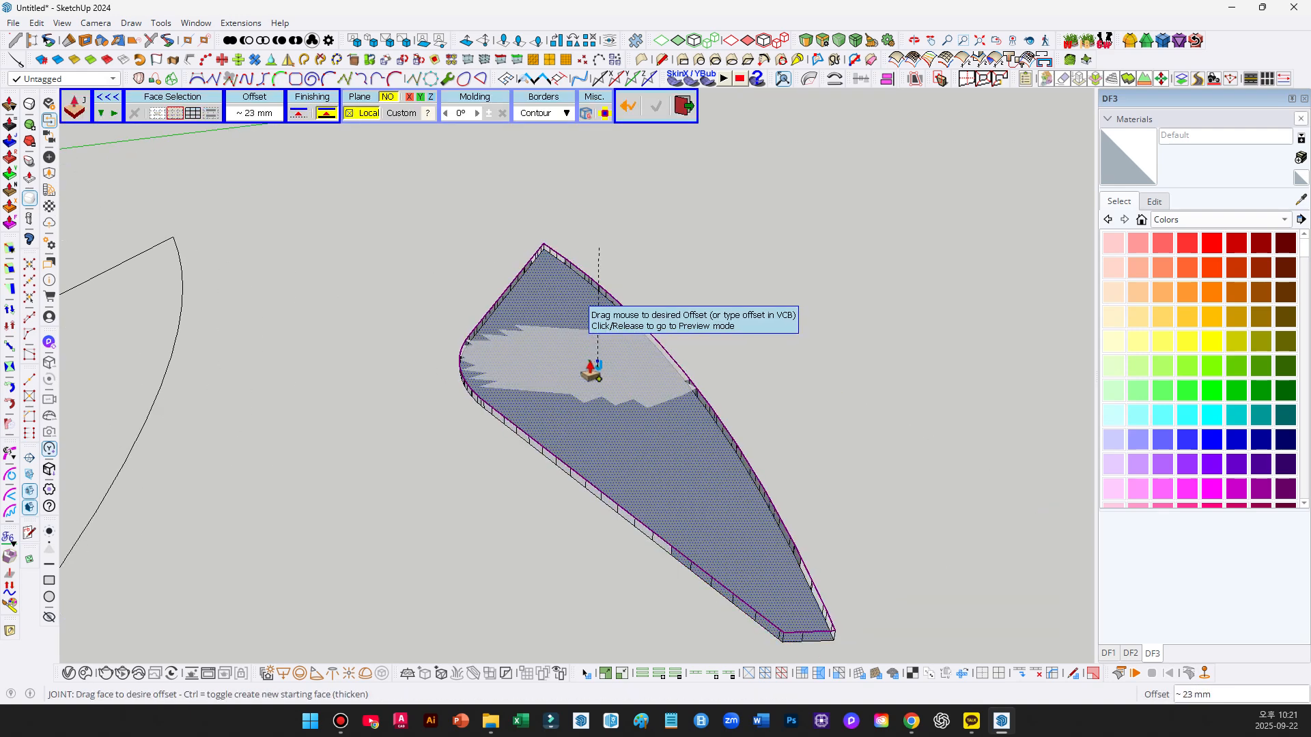
left_click(590, 361)
left_click(589, 361)
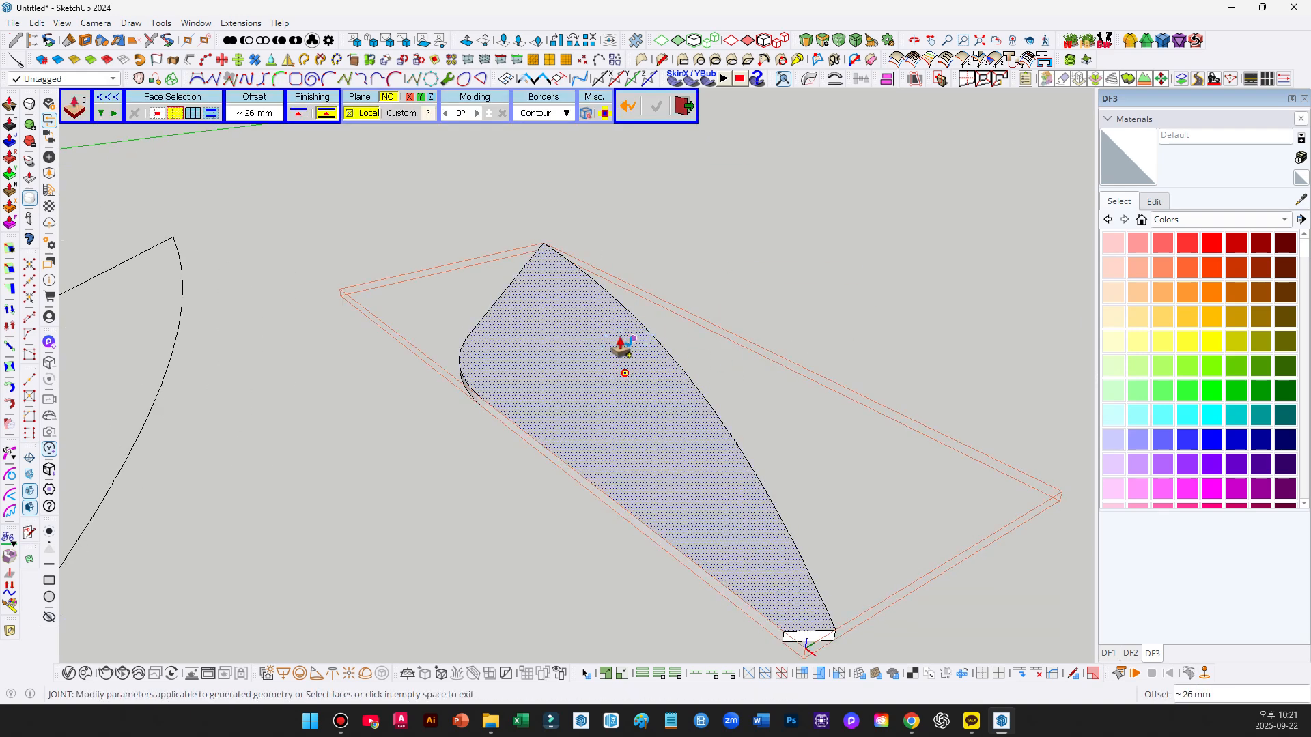
Select the thickened feather, the outline and the sample grid, and delete them all to empty the scene.
middle_click_drag(621, 352, 661, 312)
scroll(758, 335, "down", 5)
left_click_drag(846, 468, 295, 193)
key("Delete")
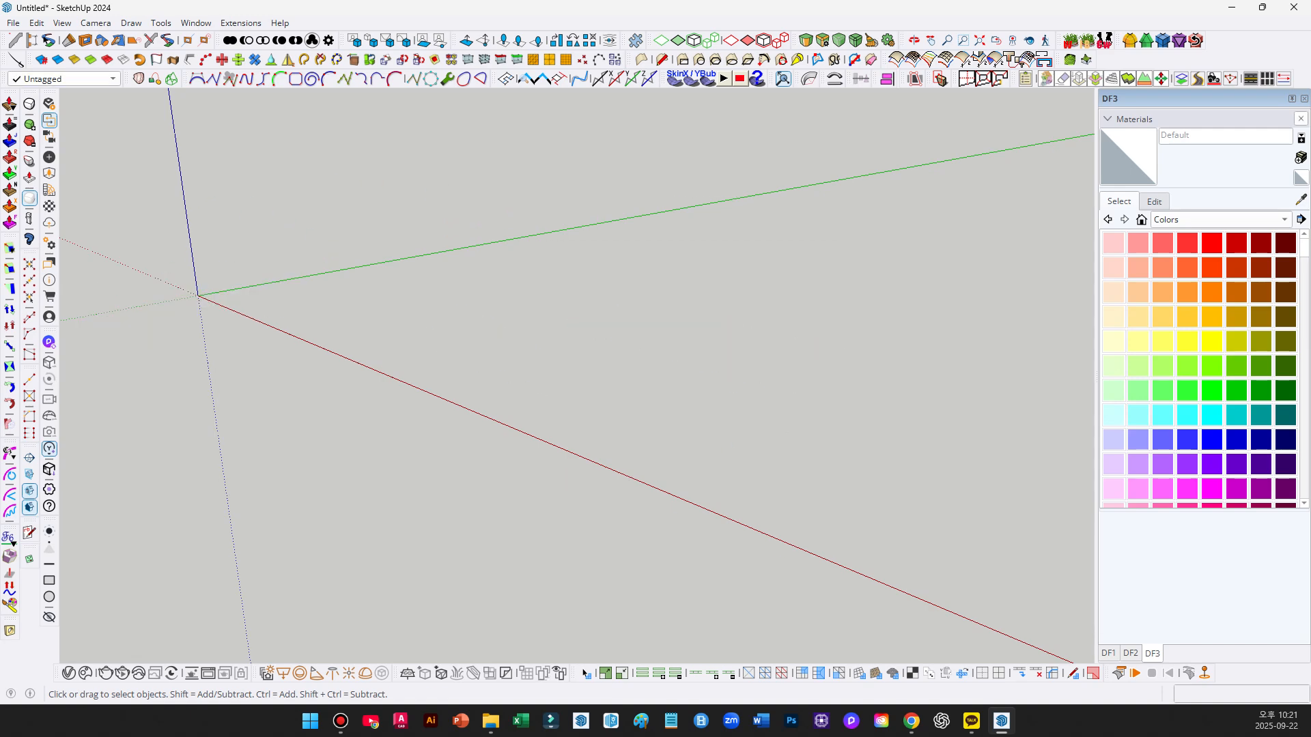